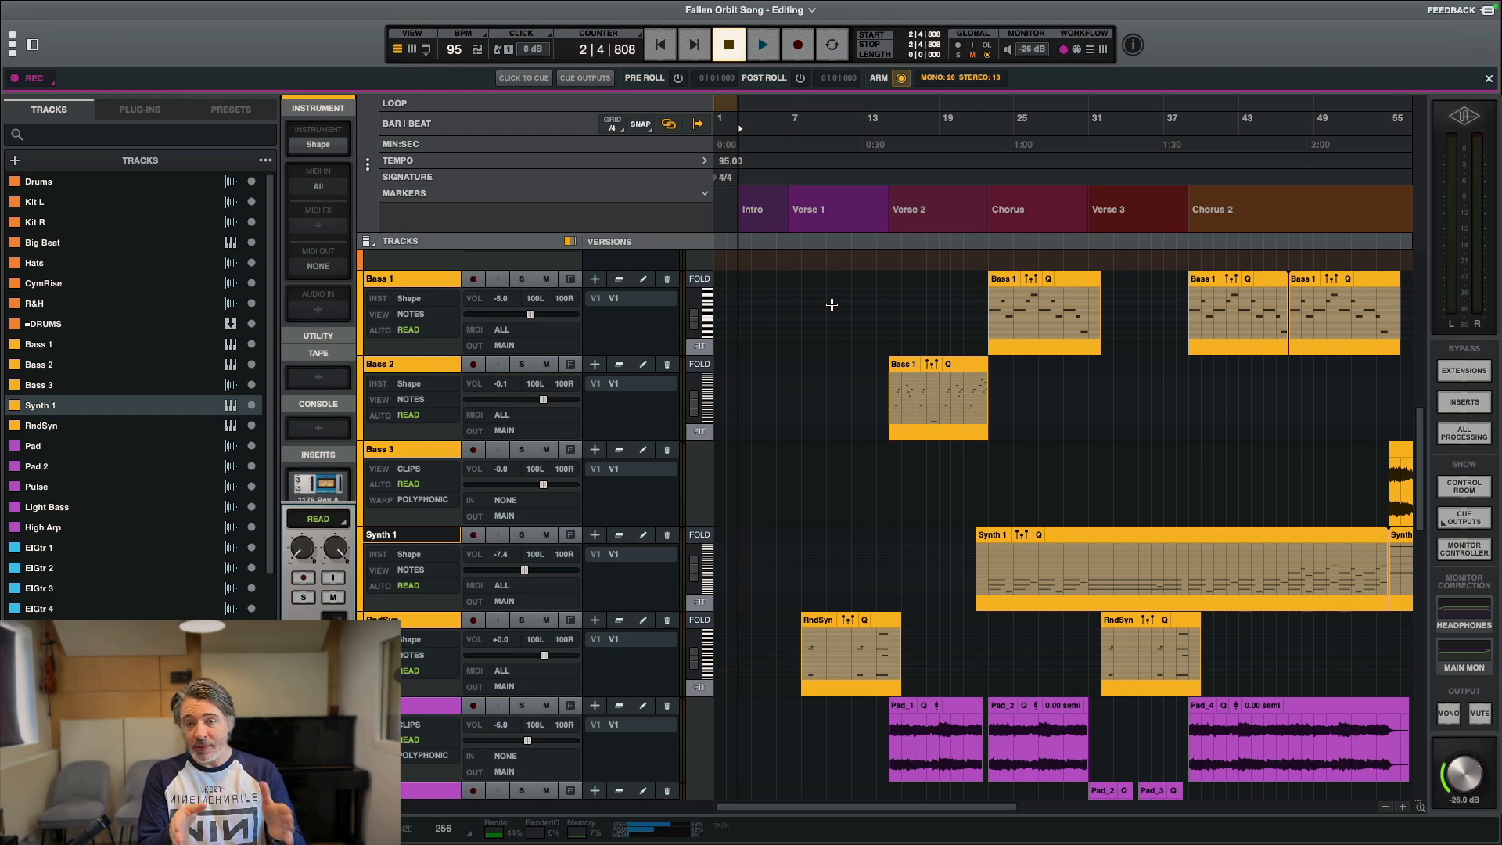
Step: Look over the mixer channels, and play the song from the Intro in the arrangement
key("super+equal")
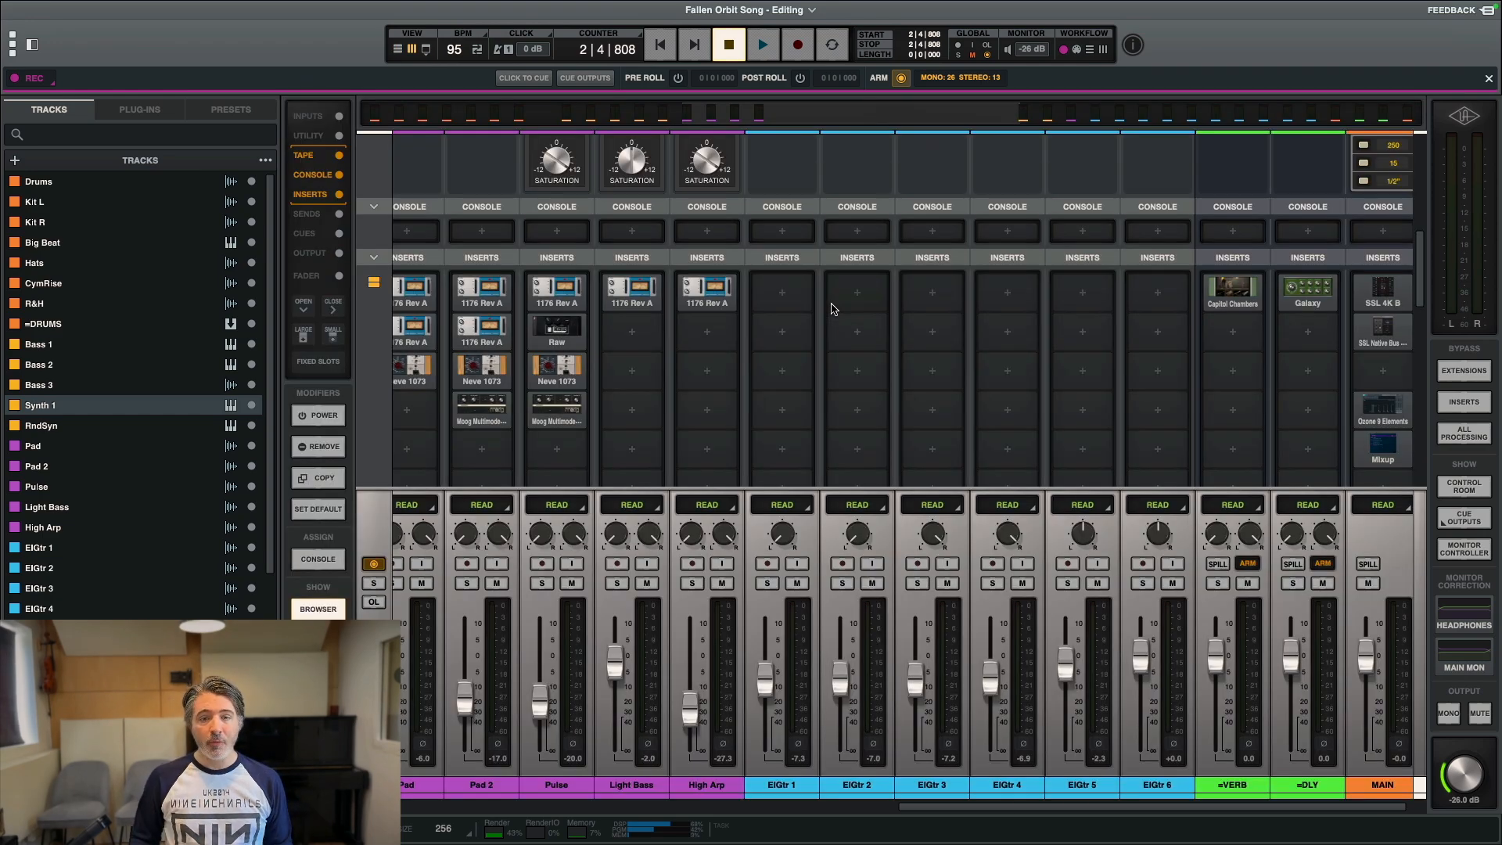
scroll(634, 383, "left", 10)
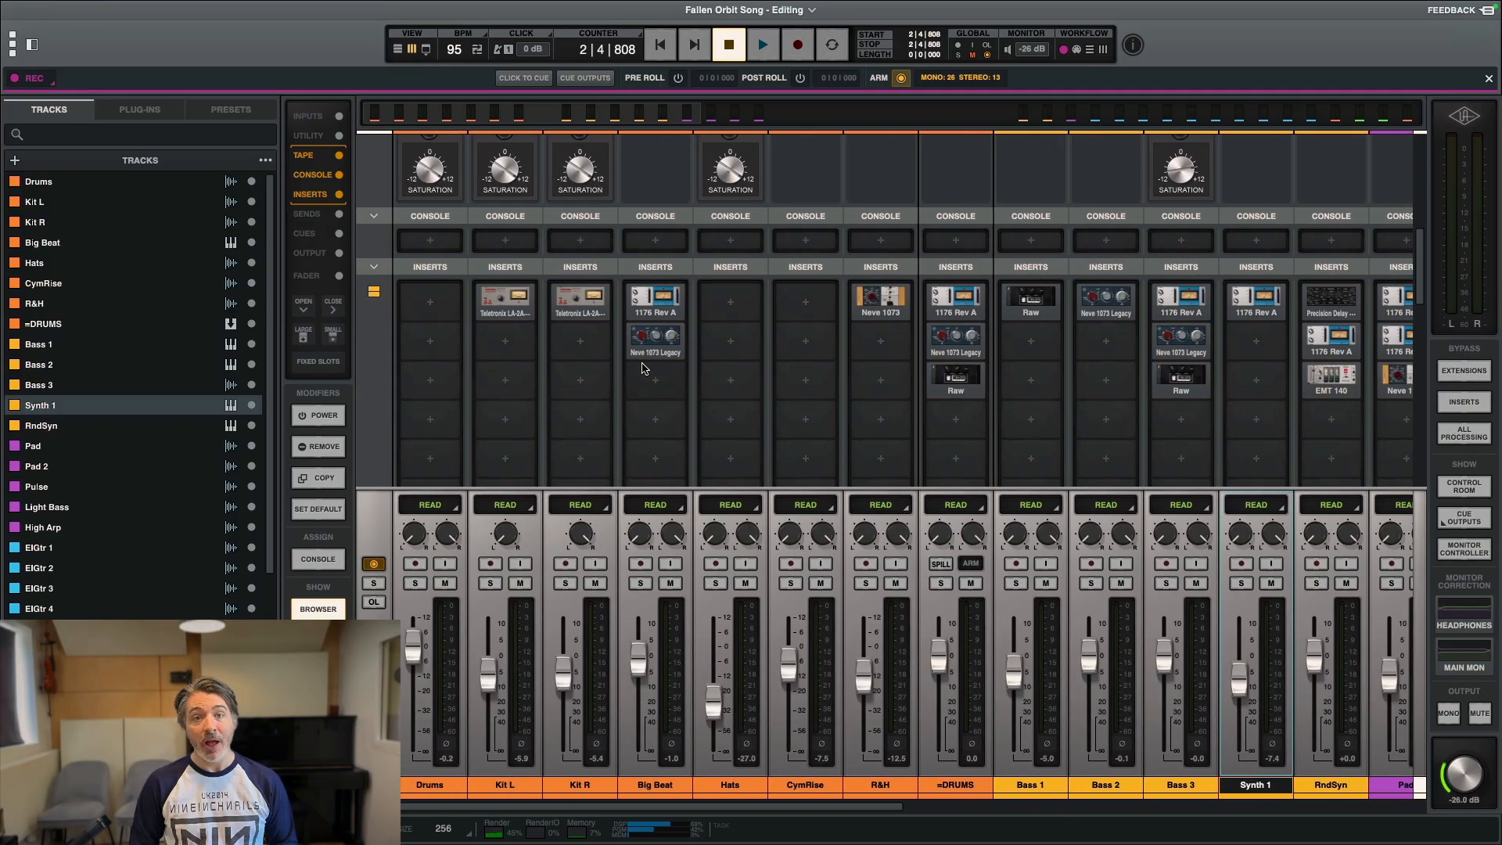
key("super+equal")
key("space")
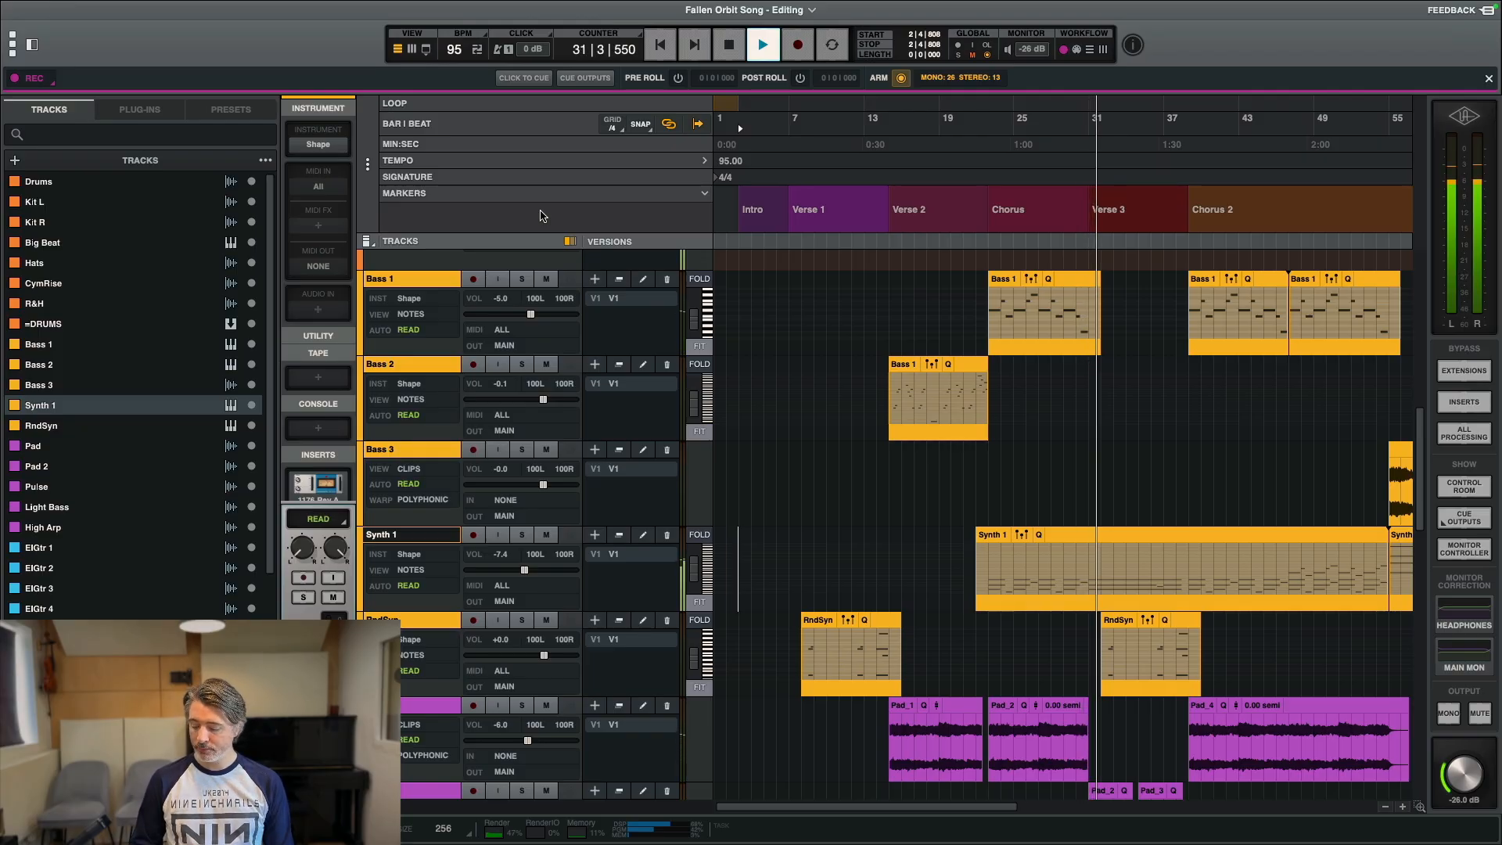
key("space")
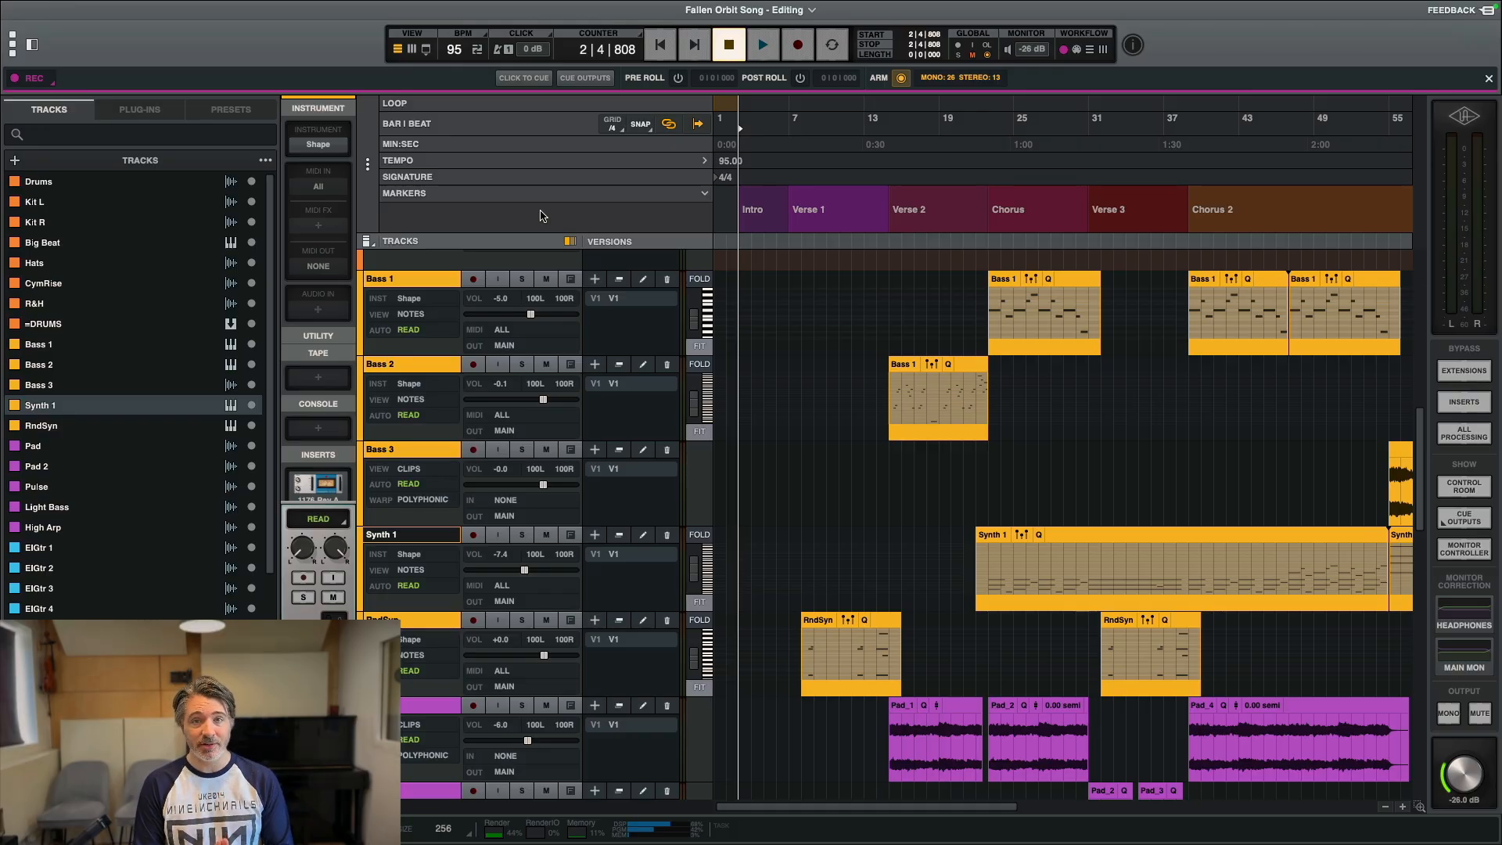
Step: Move the playhead to the start of Verse 1 at bar 7
key("super+equal")
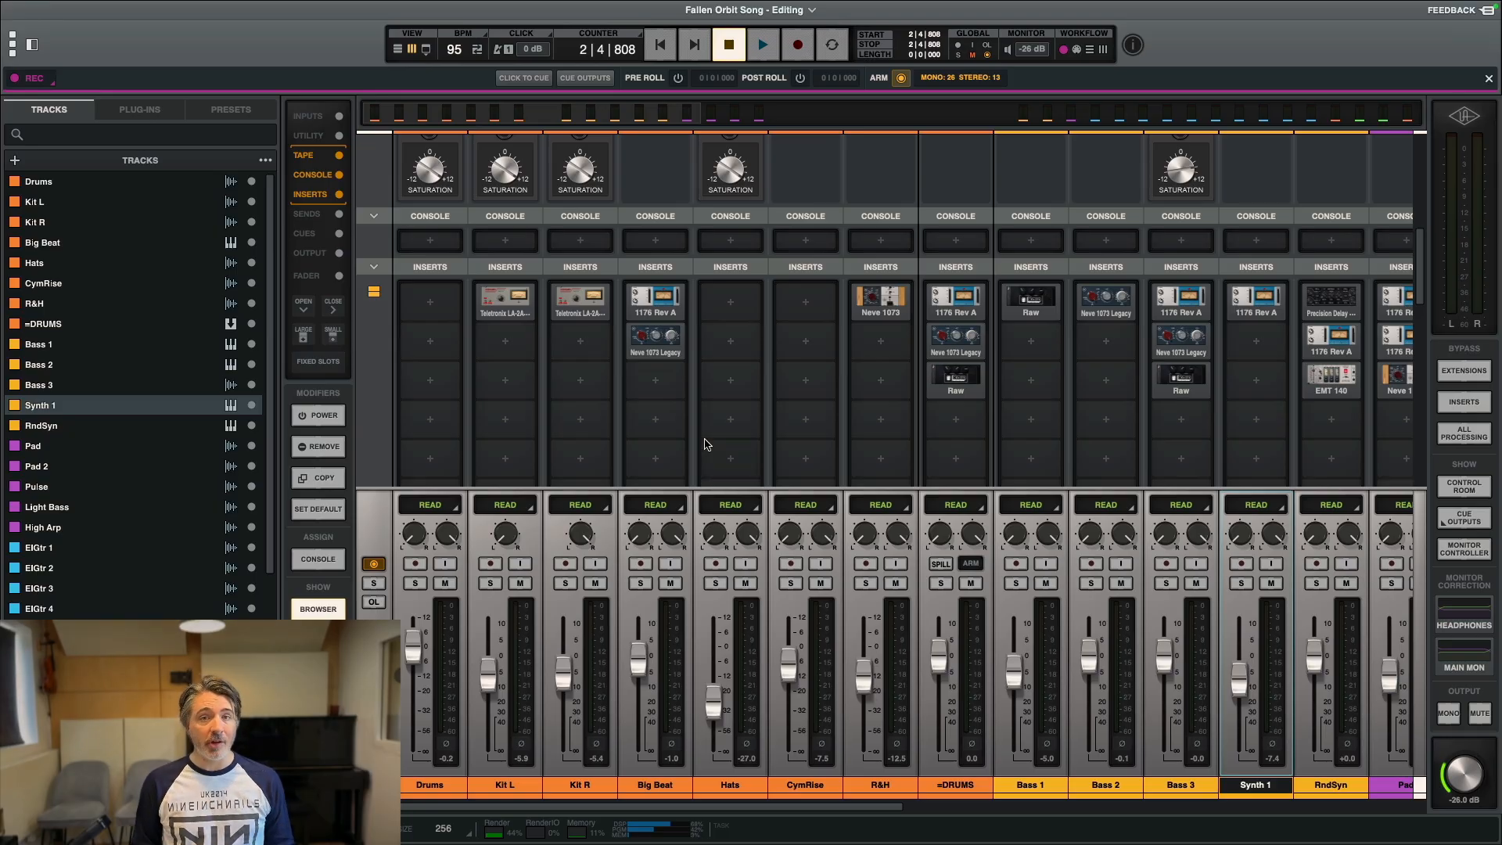
key("super+=")
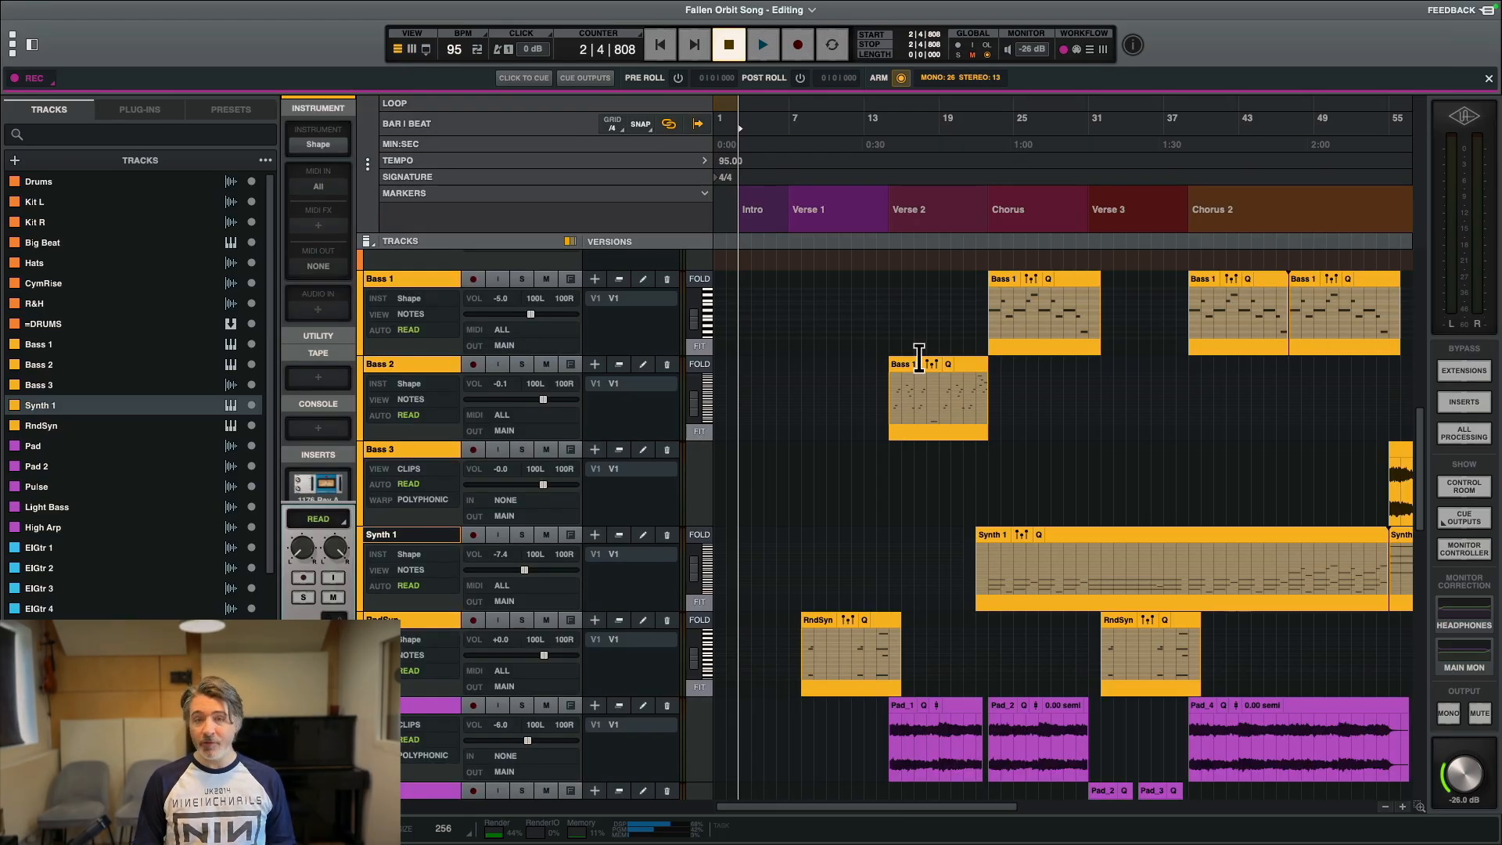
key("alt+Right")
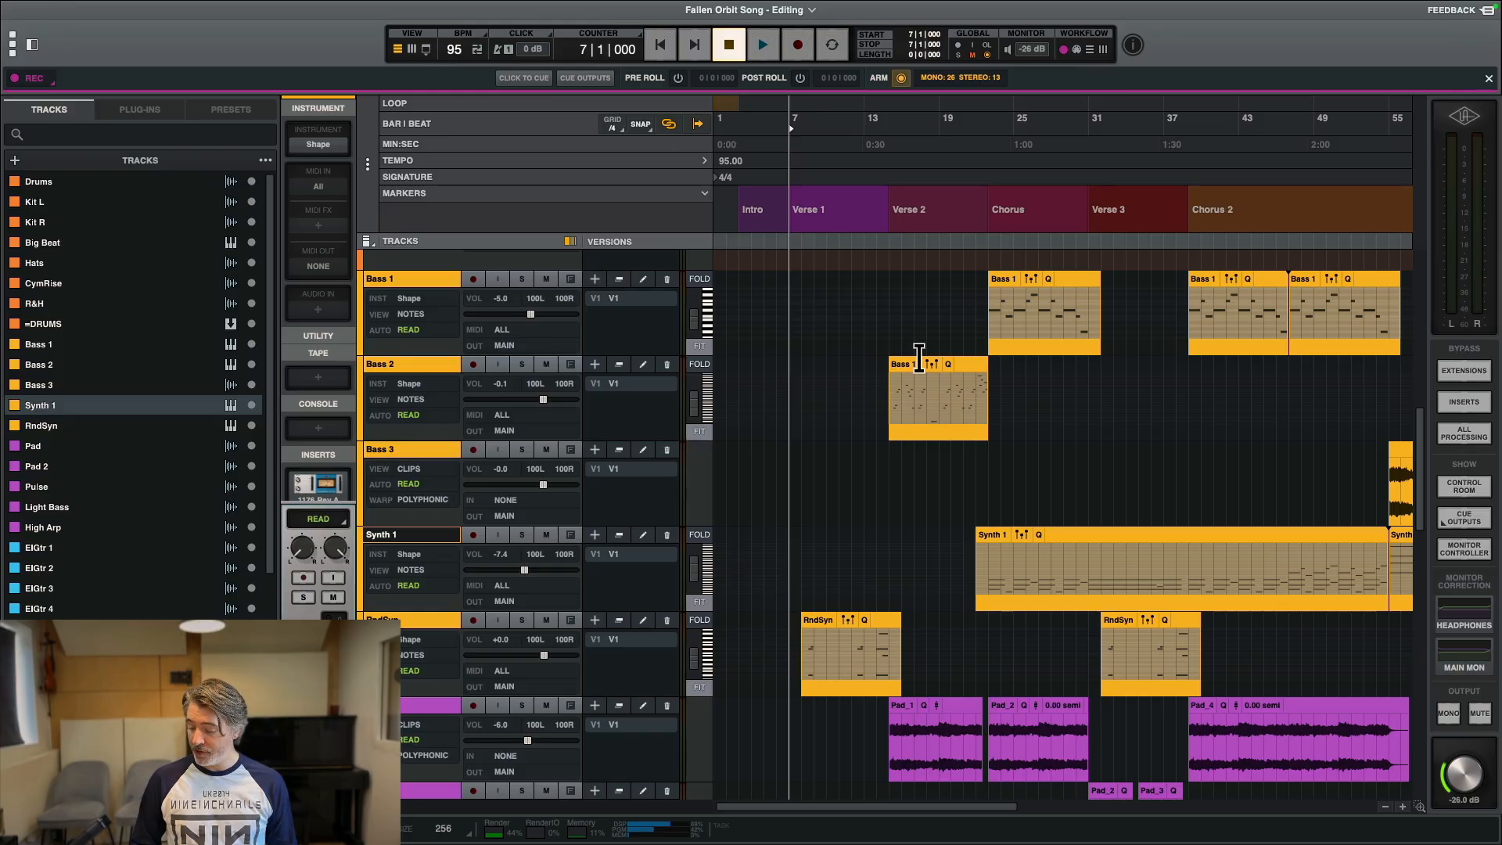
Step: Select the mixer channels from Drums through =DRUMS, and switch the selection to Bass 1
key("super+=")
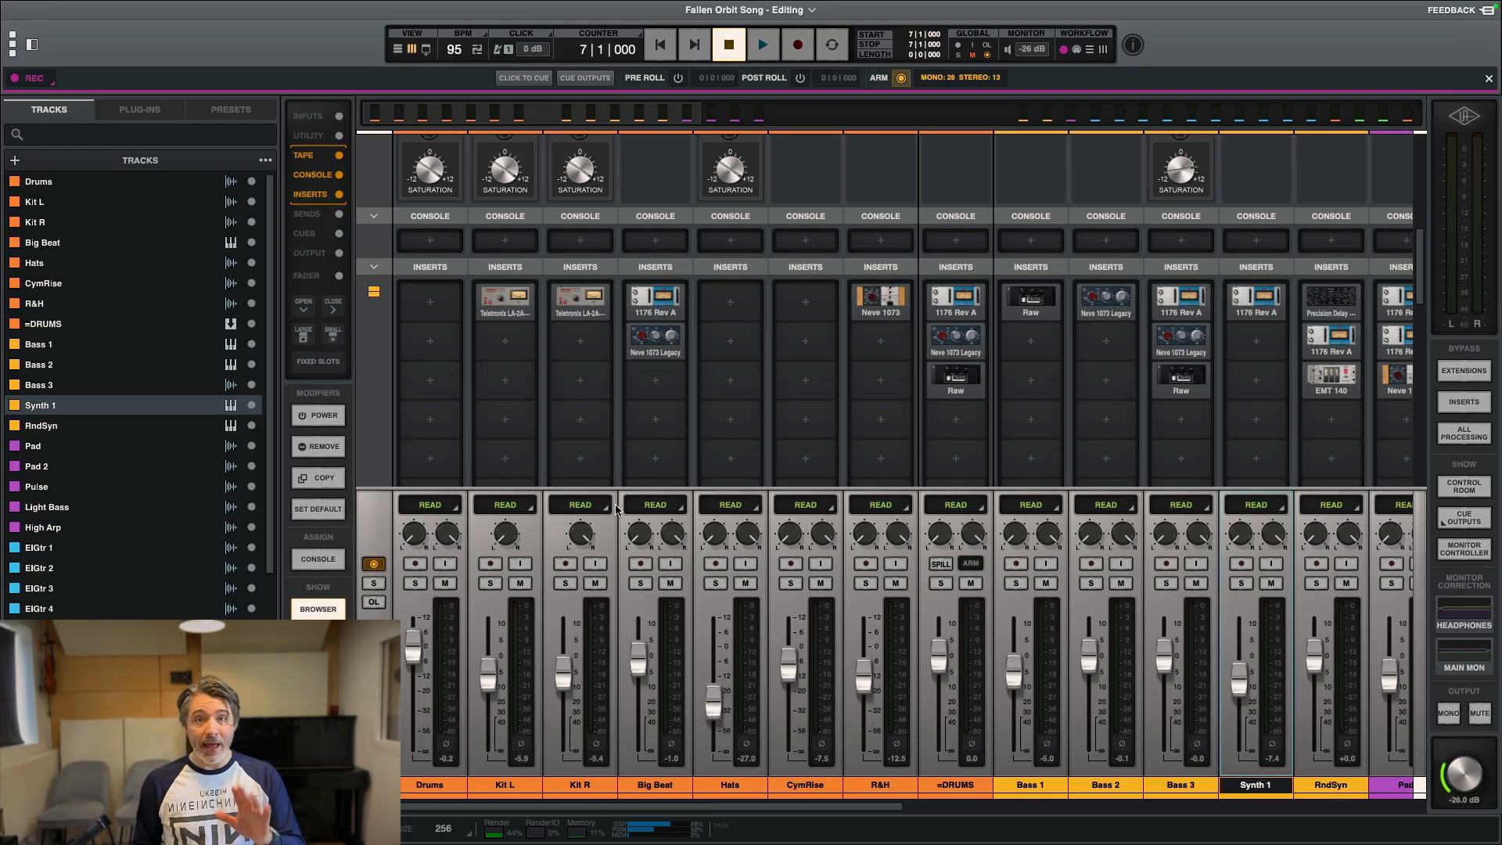
scroll(782, 380, "down", 3)
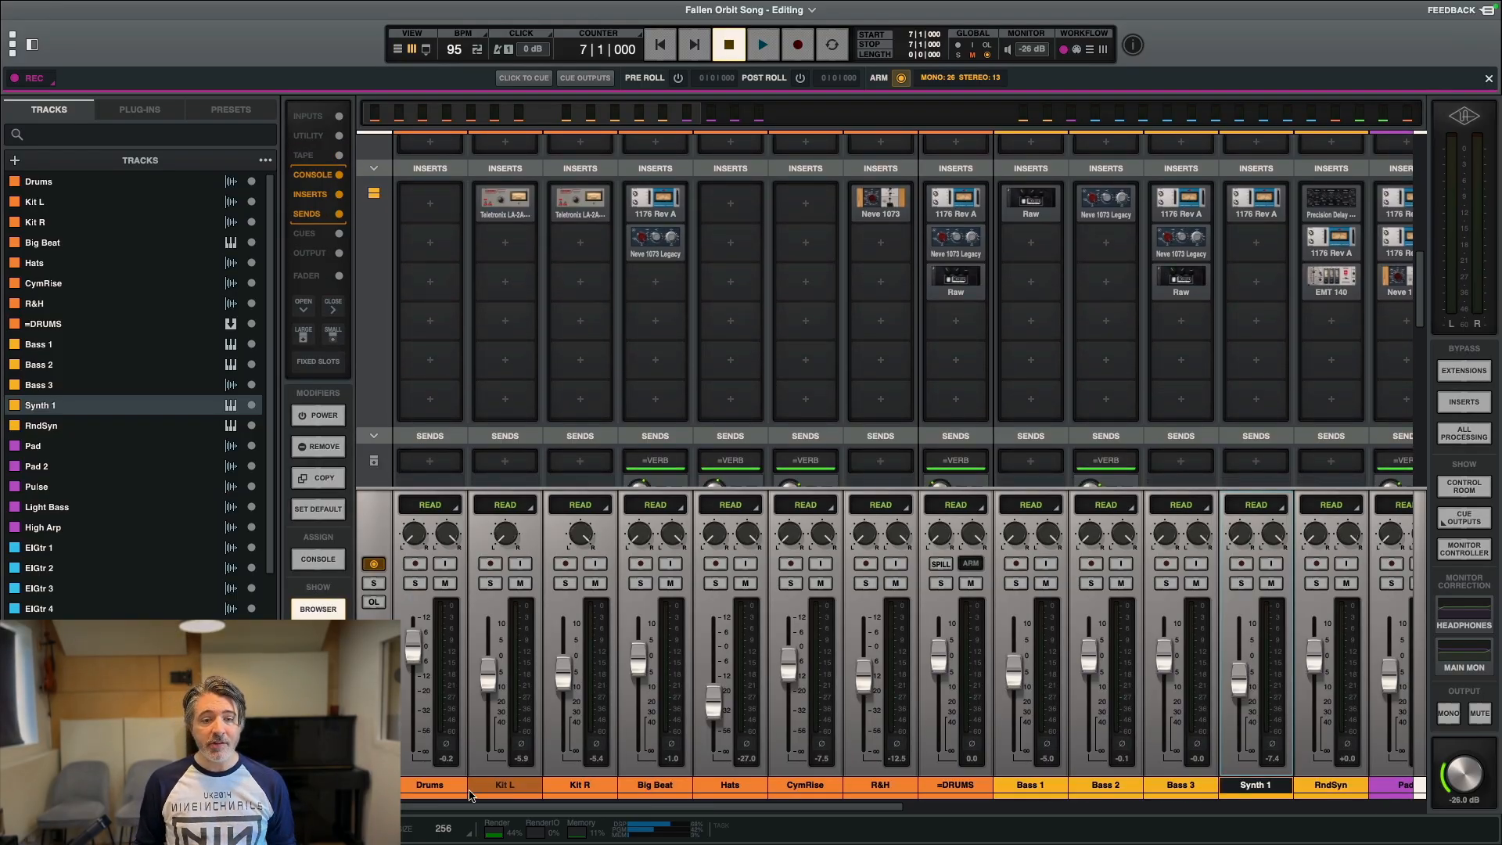
left_click(455, 785)
left_click(931, 785, "shift")
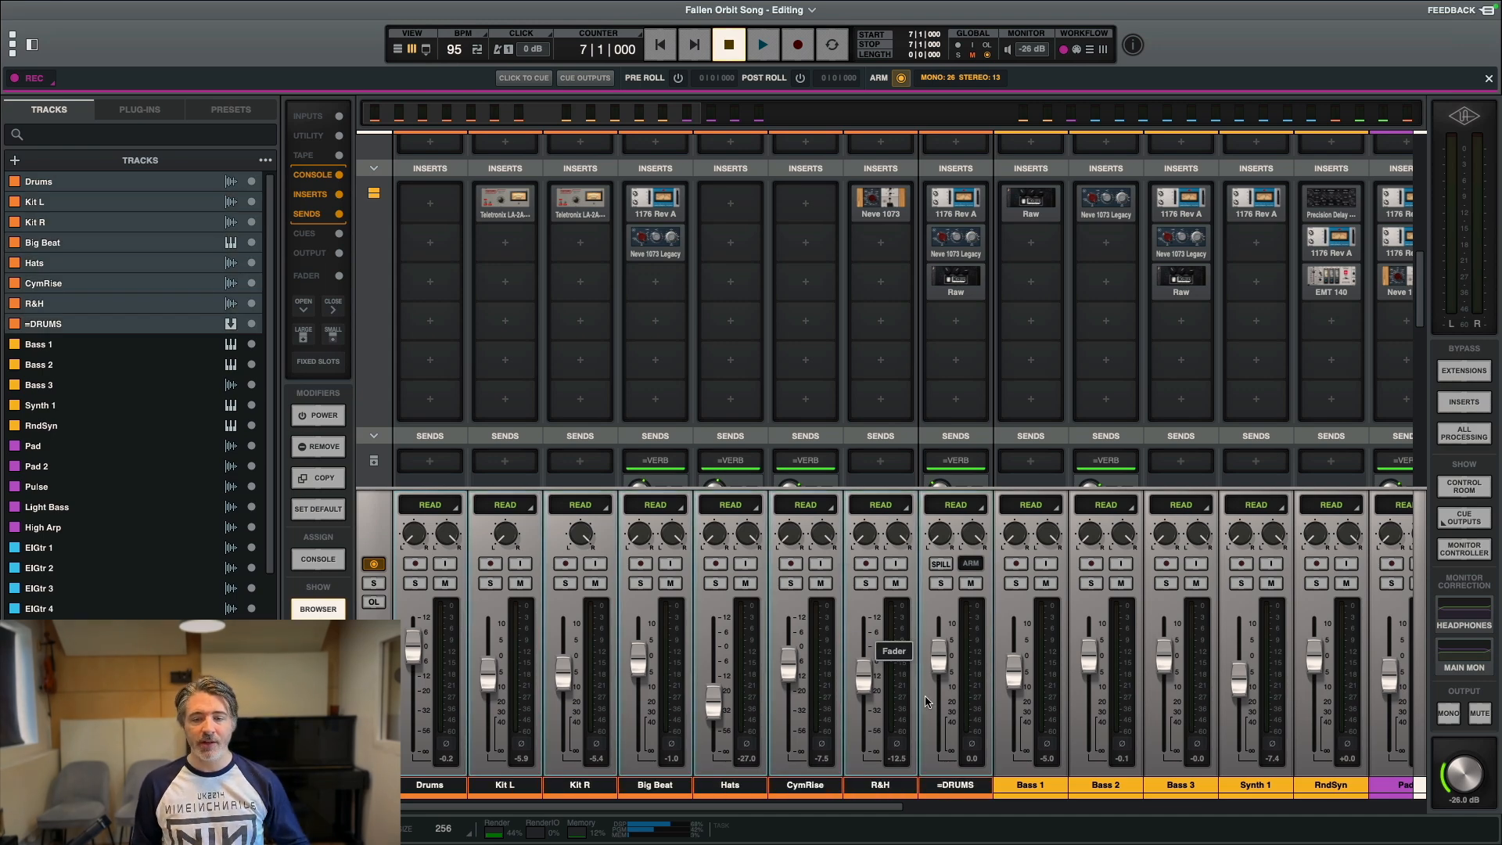
left_click(1014, 785)
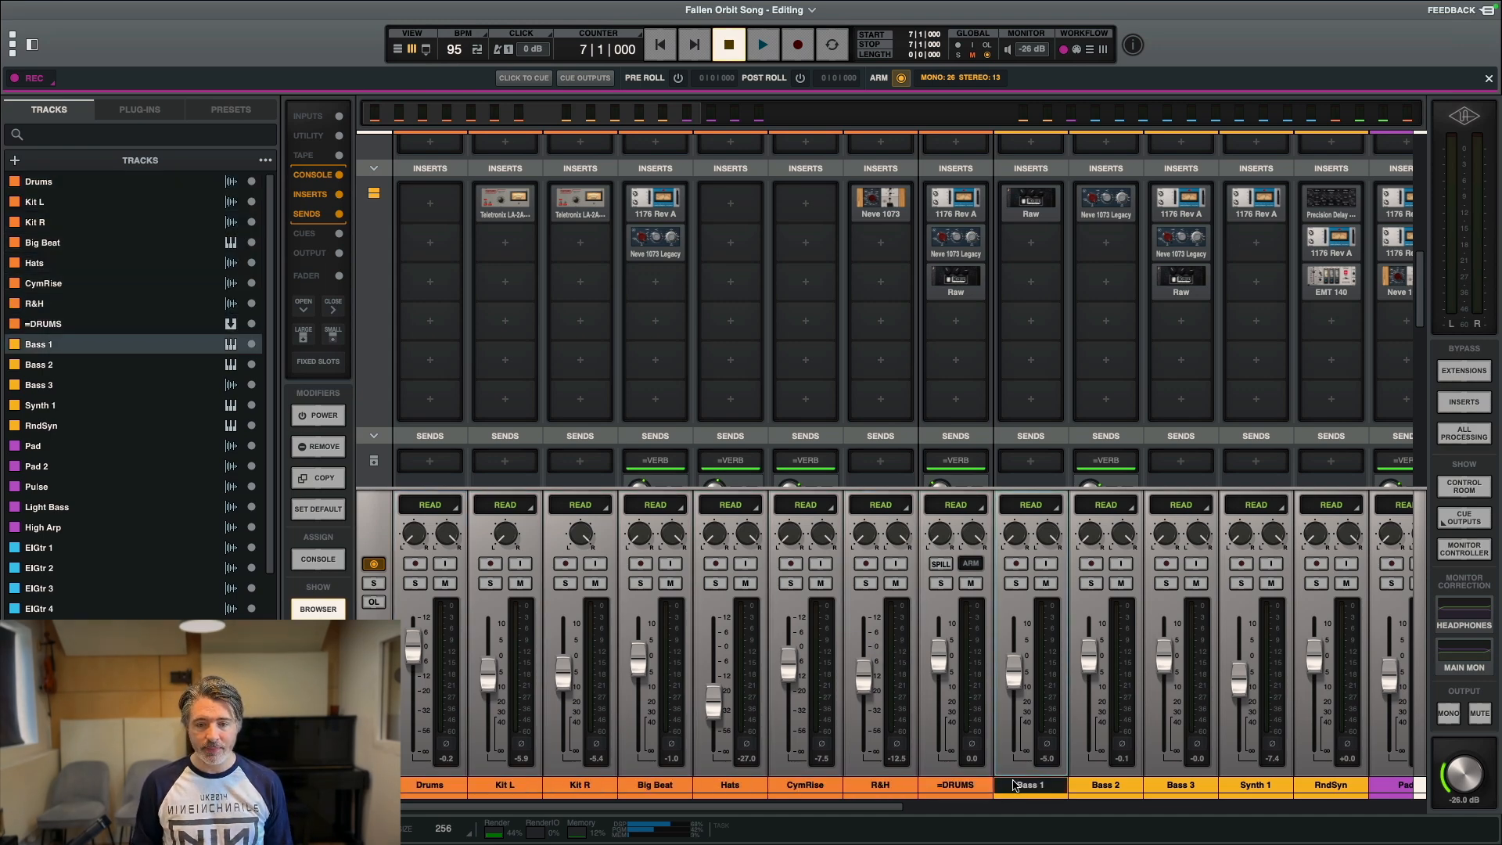
Step: Select the Drums track and highlight a range of about one and a half bars in its clip around the start of Verse 1
left_click(434, 784)
scroll(435, 484, "up", 3)
key("super+equal")
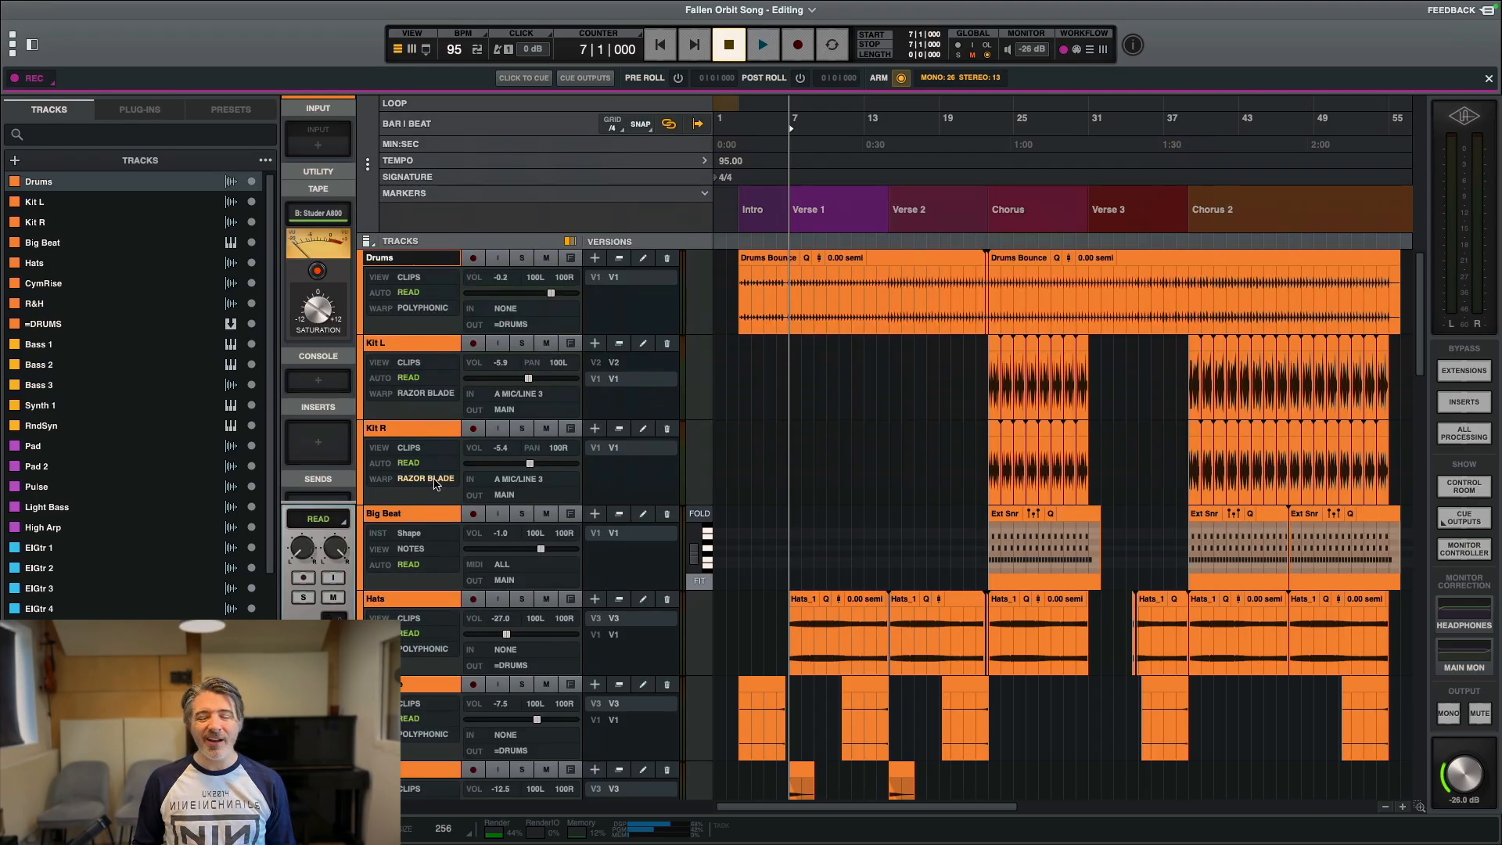
key("t")
key("t")
key("t")
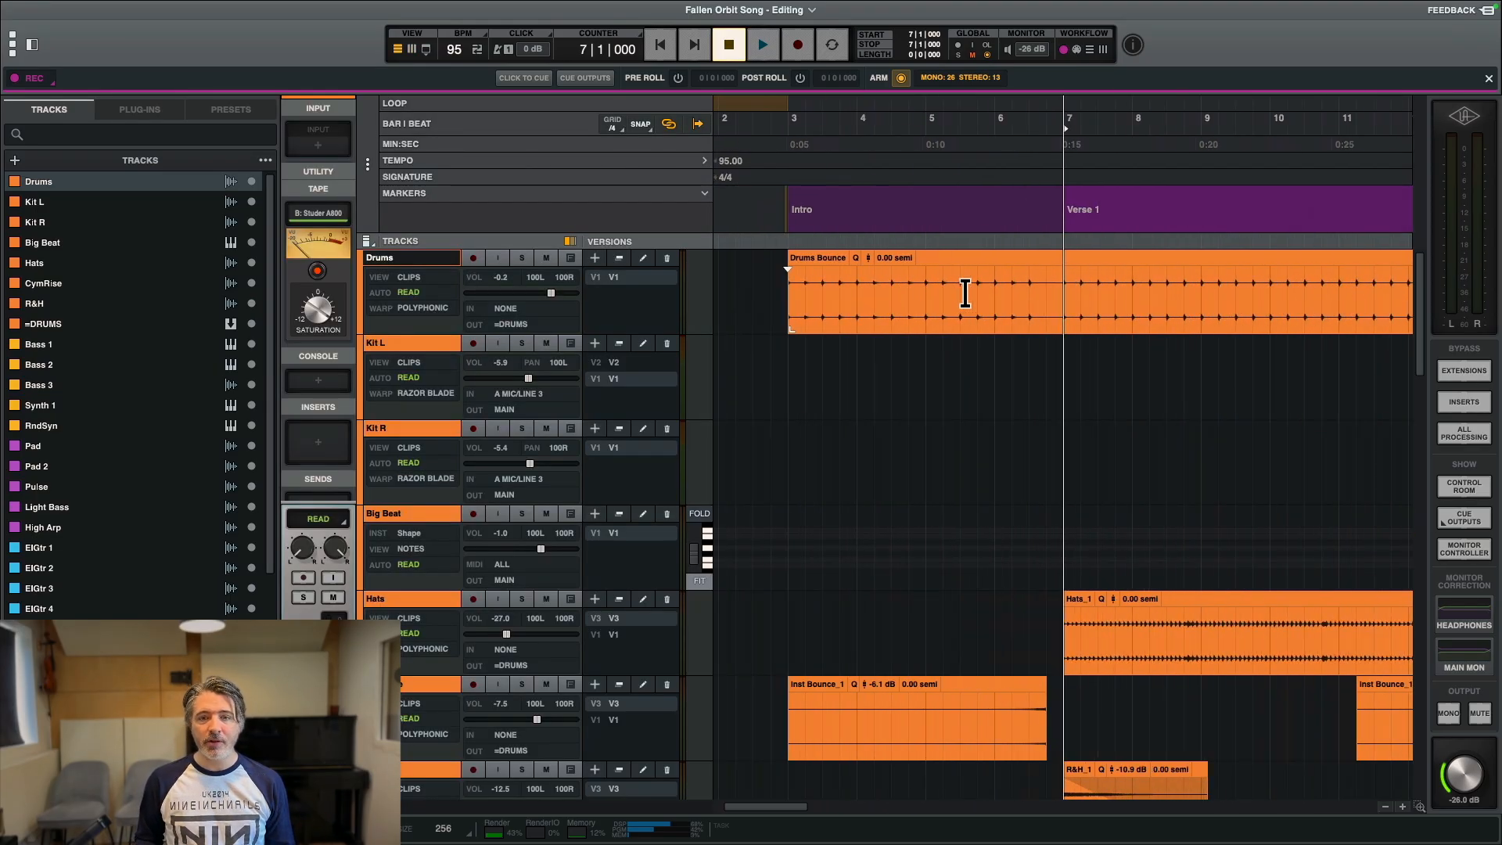
left_click_drag(1051, 297, 1310, 297)
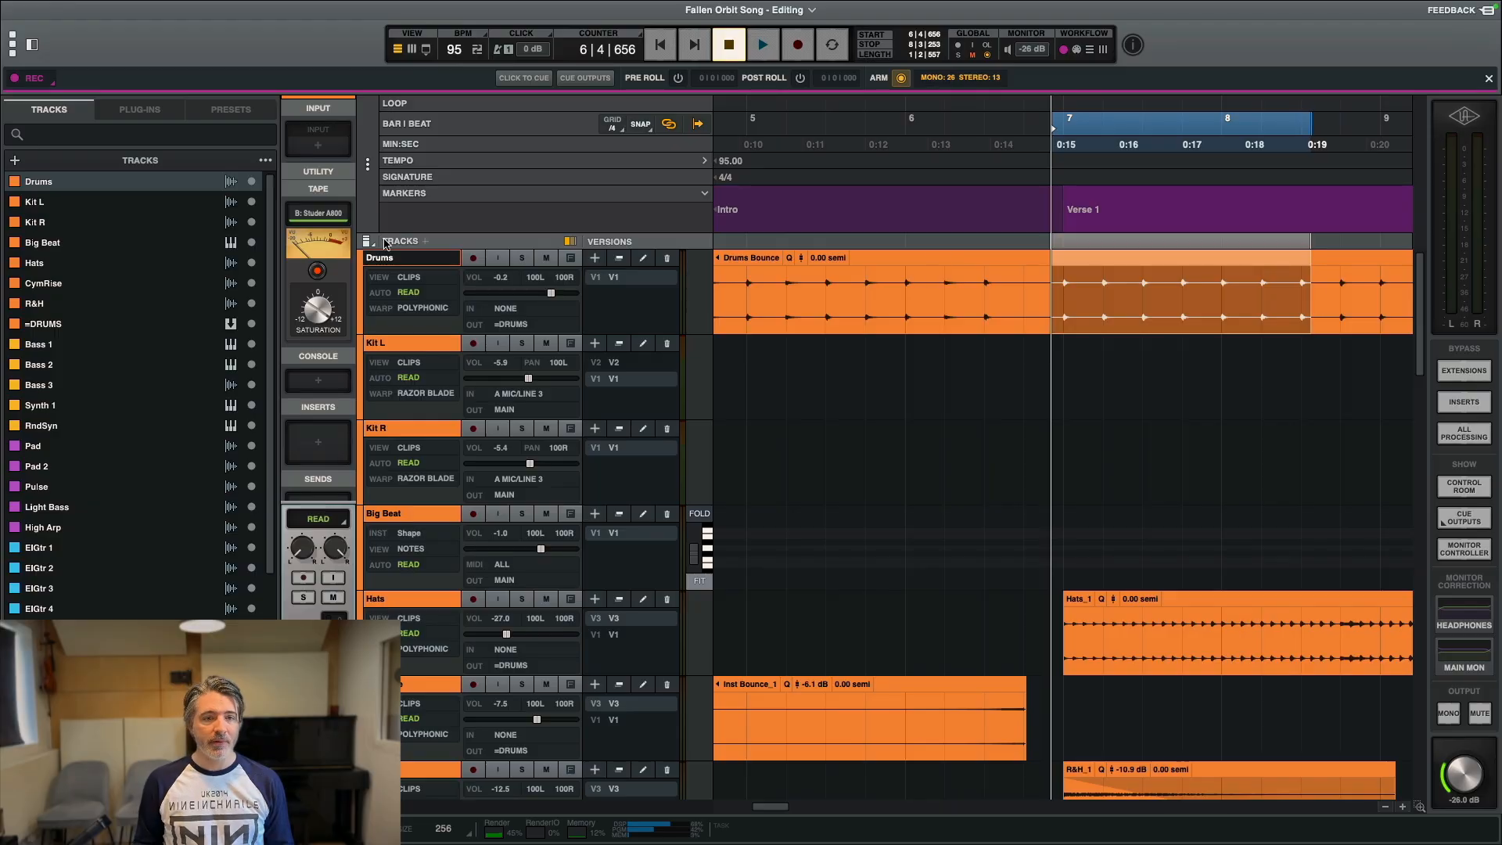
Step: Clear the range selection on the Drums track and place the playhead at bar 7, the start of Verse 1
key("r")
key("r")
key("r")
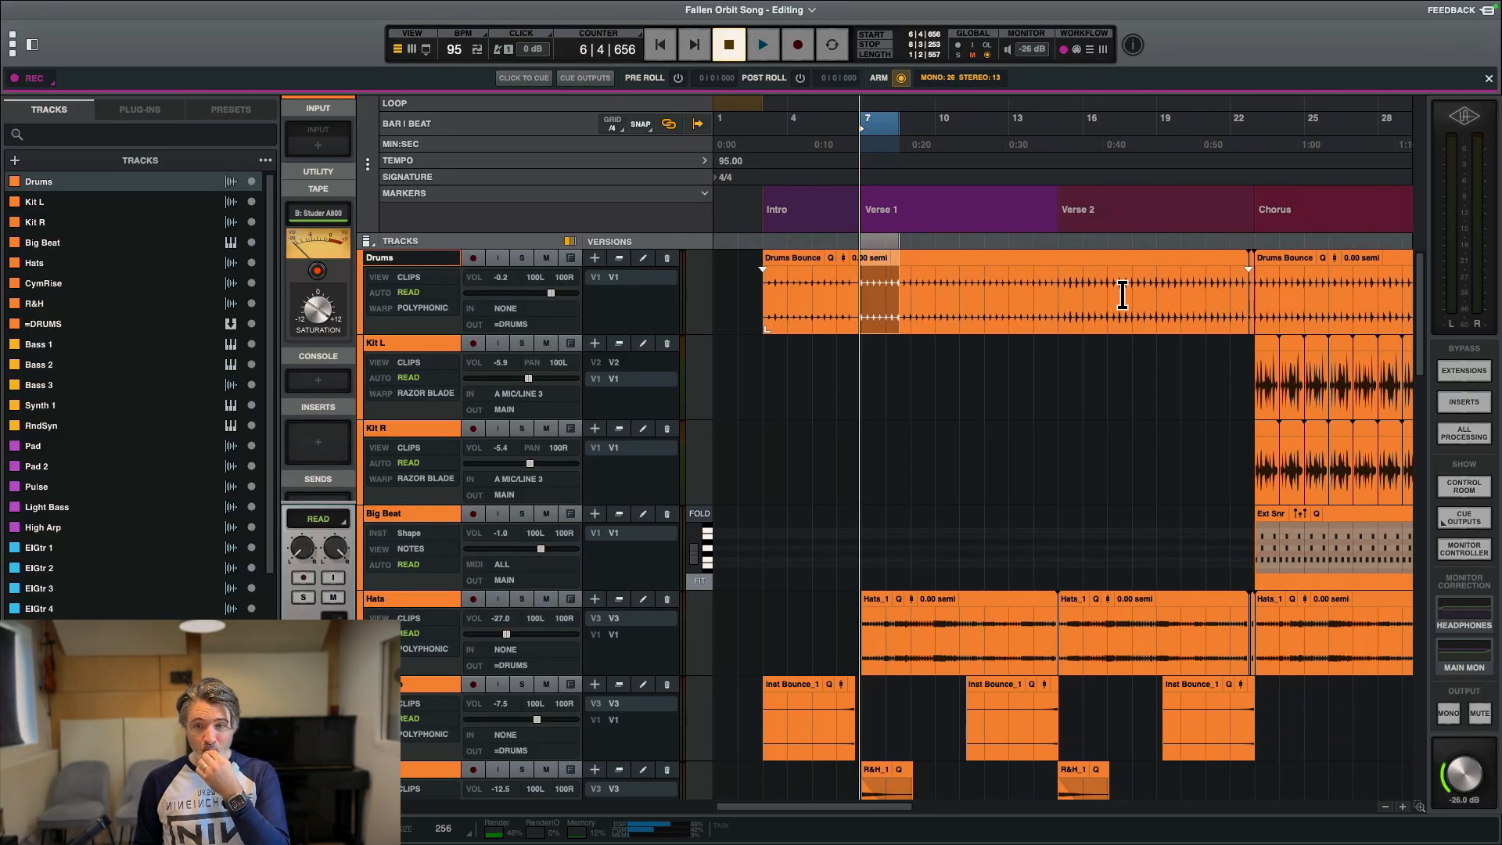
key("r")
key("r")
key("r")
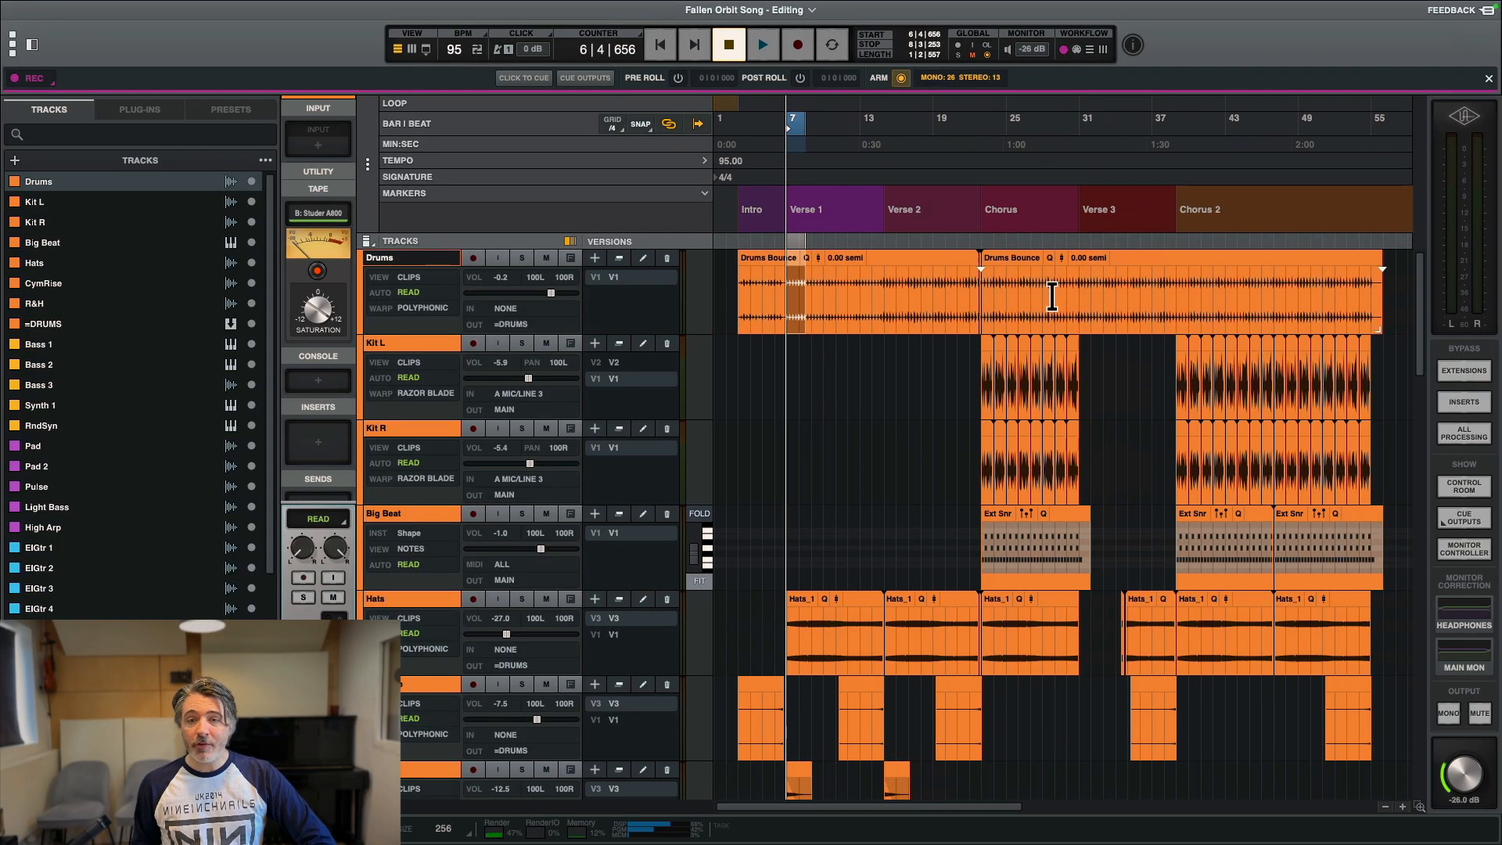
left_click(809, 286)
key("Left")
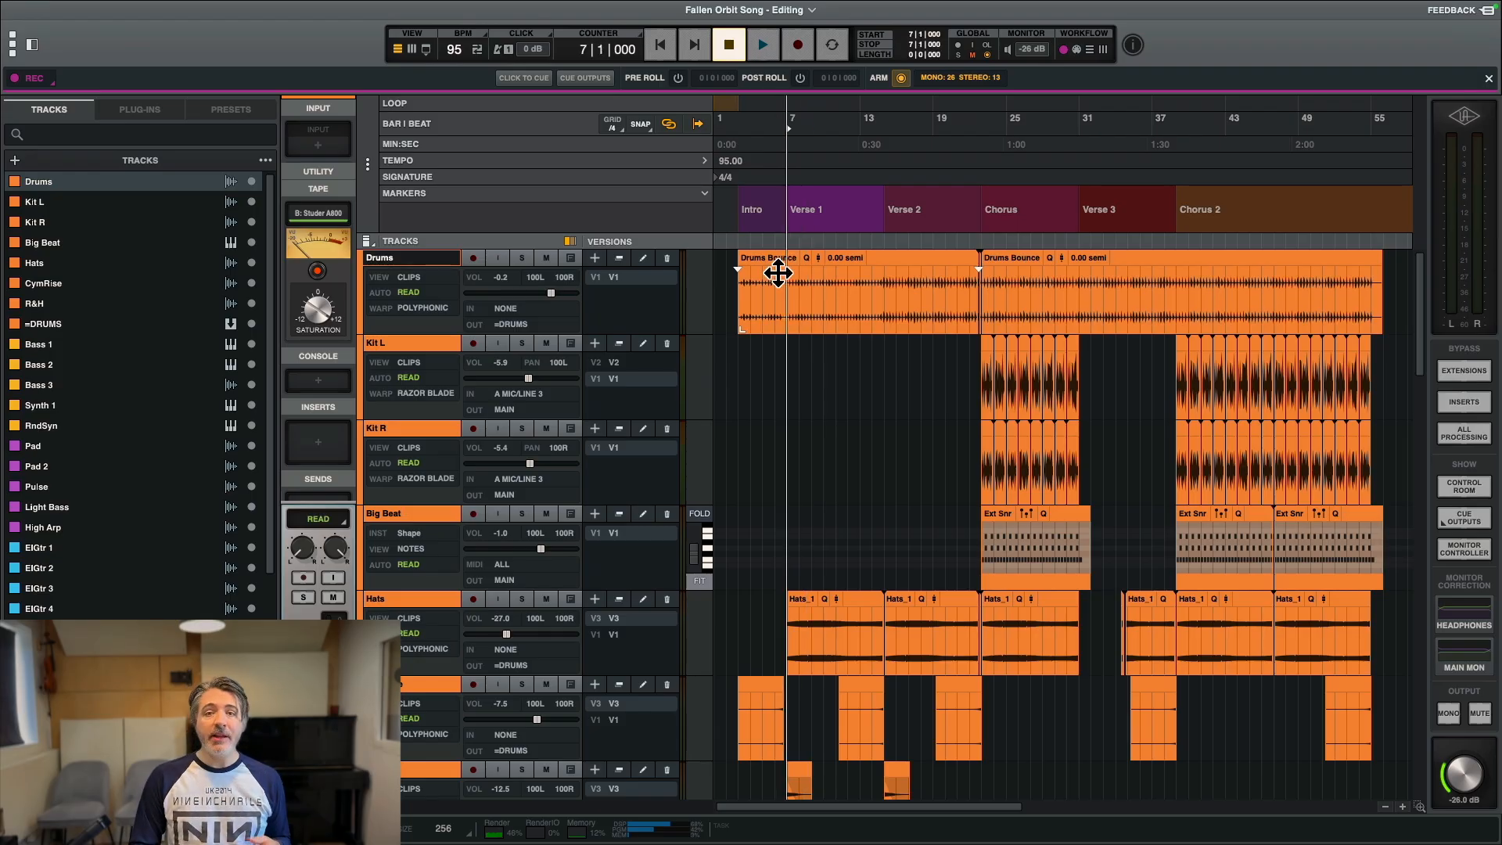
Step: Solo the mixer channels from Drums through R&H and listen to them from Verse 1
key("super+equal")
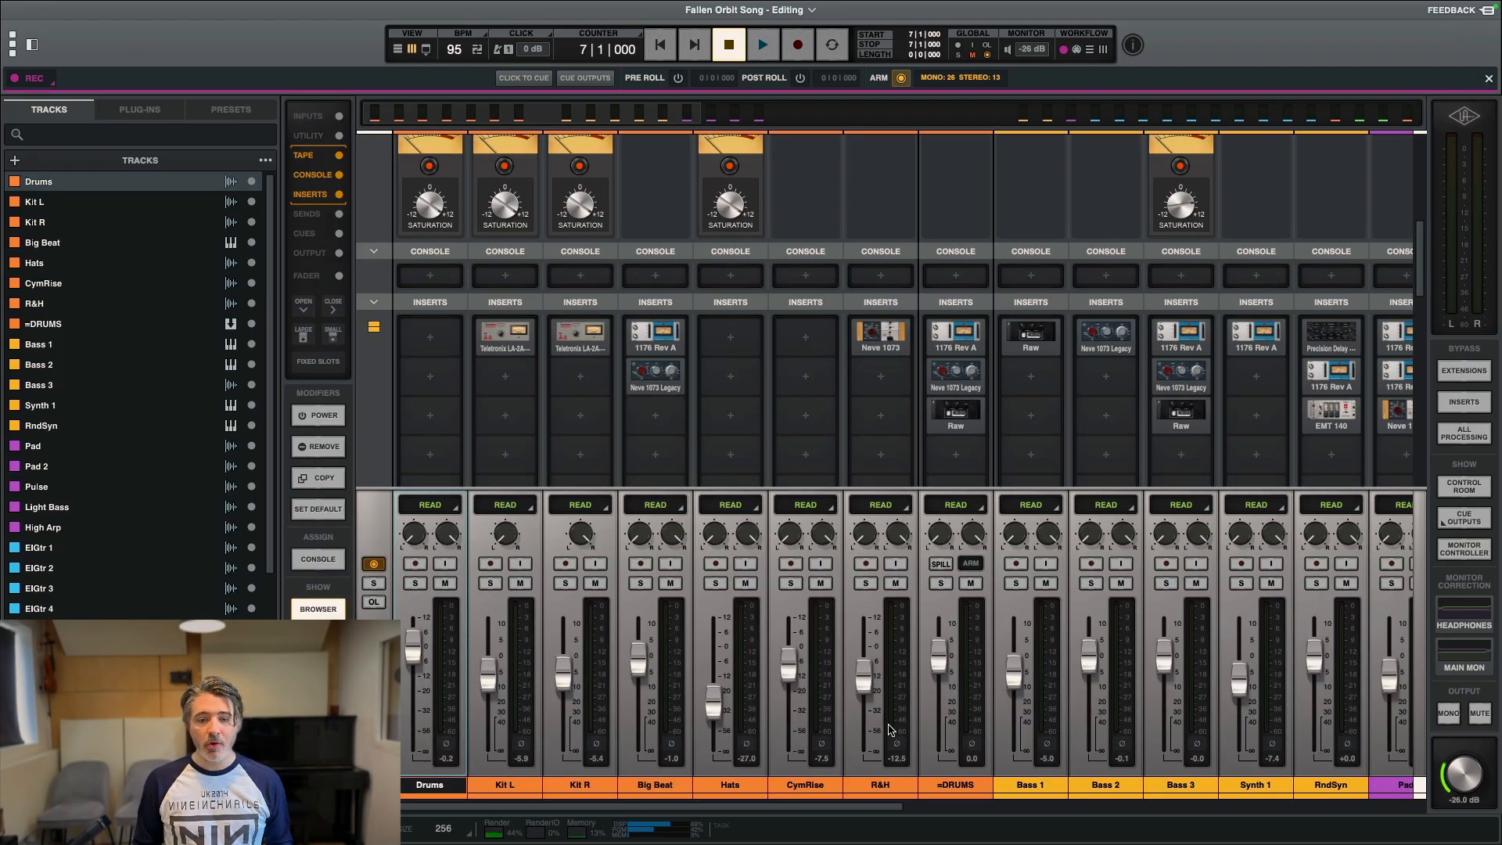
left_click(885, 782, "shift")
left_click(866, 585)
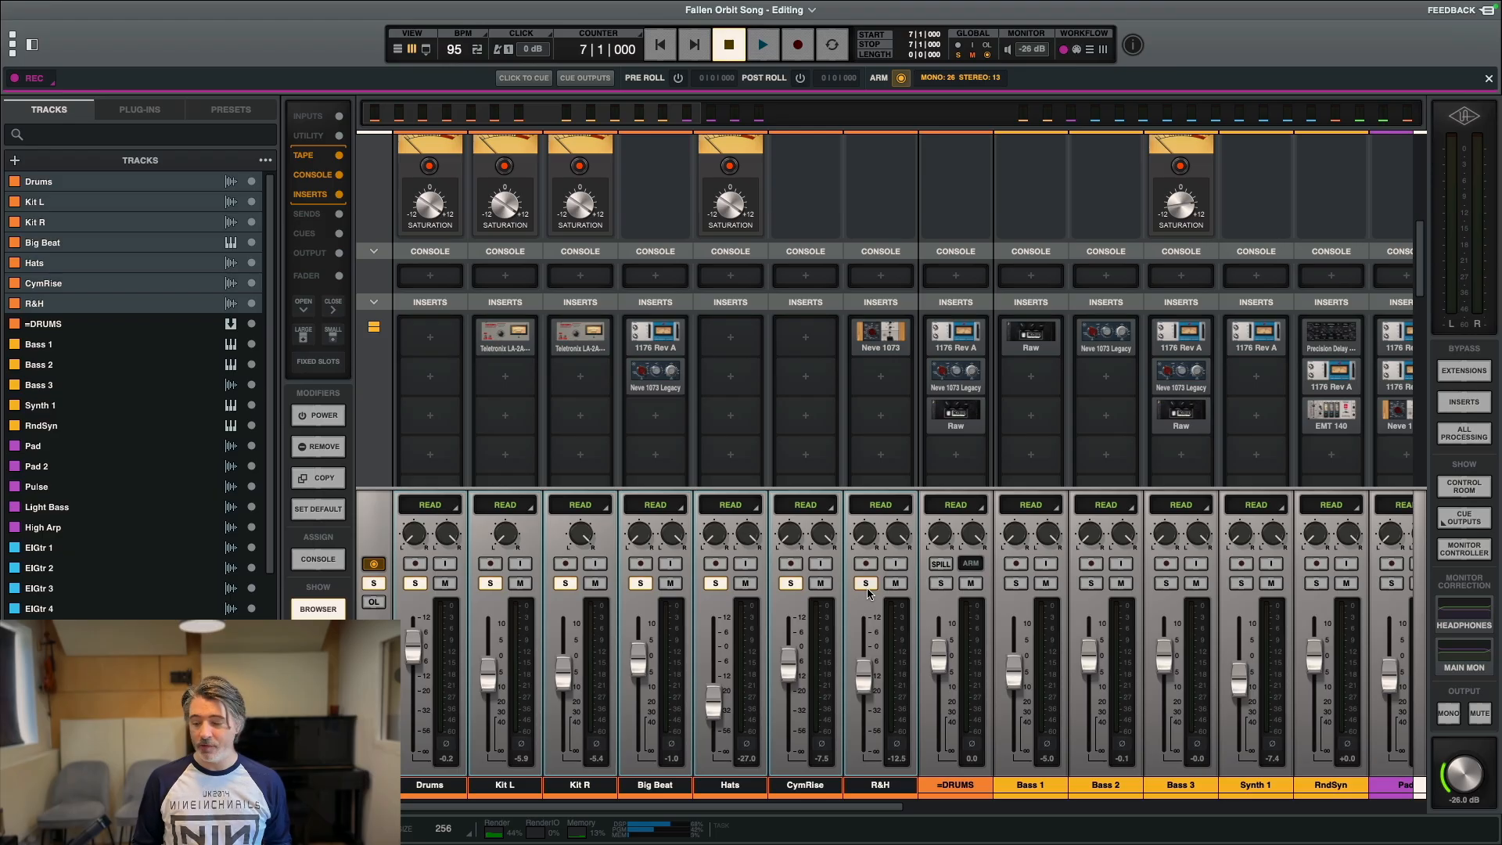
key("space")
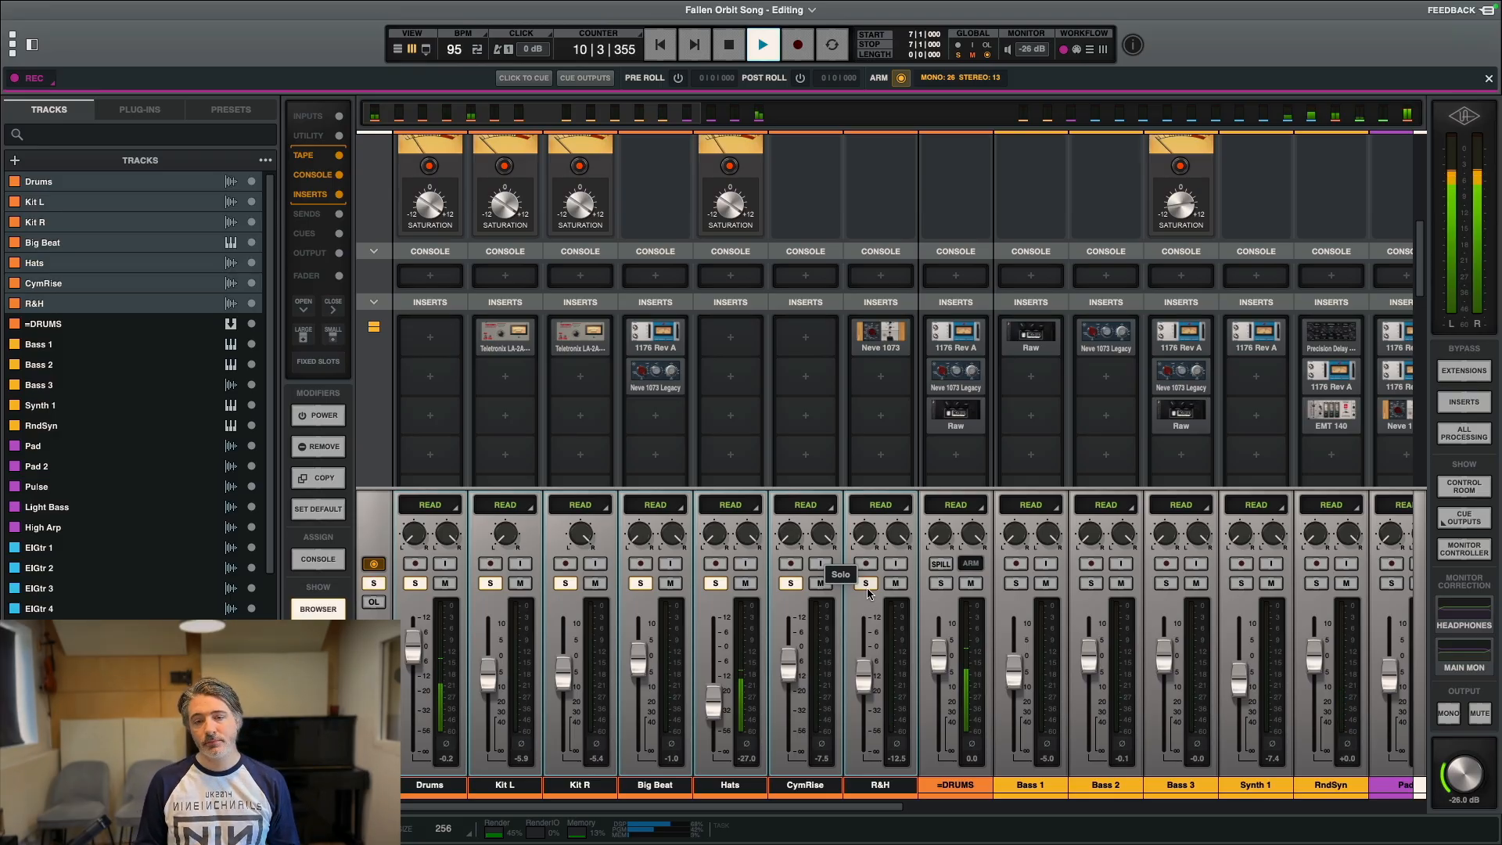
key("space")
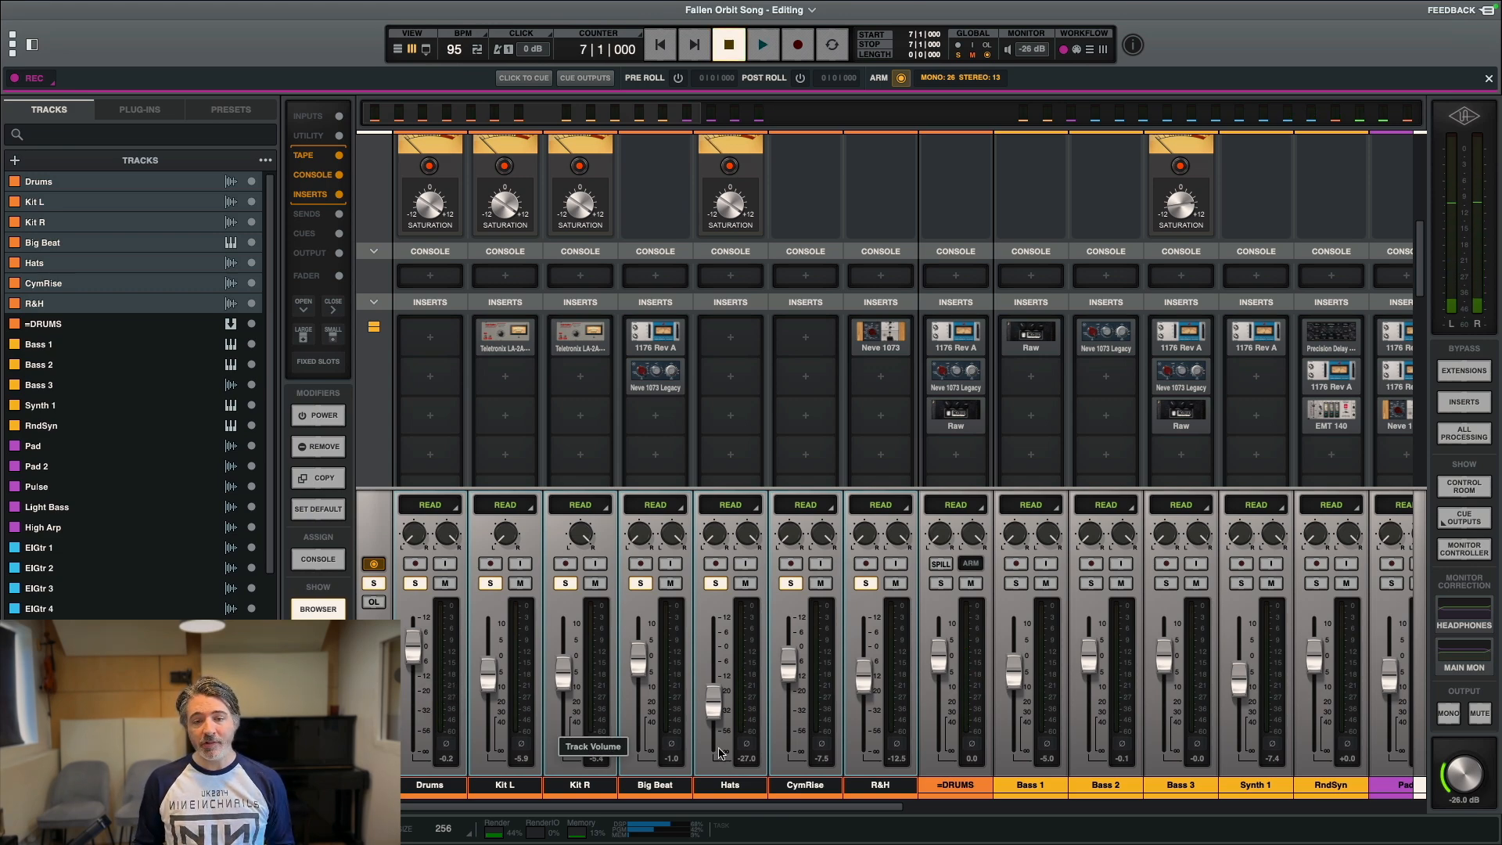
Step: Check the output routing of the drum channels, going through Kit L, Kit R and Big Beat
scroll(579, 537, "down", 10)
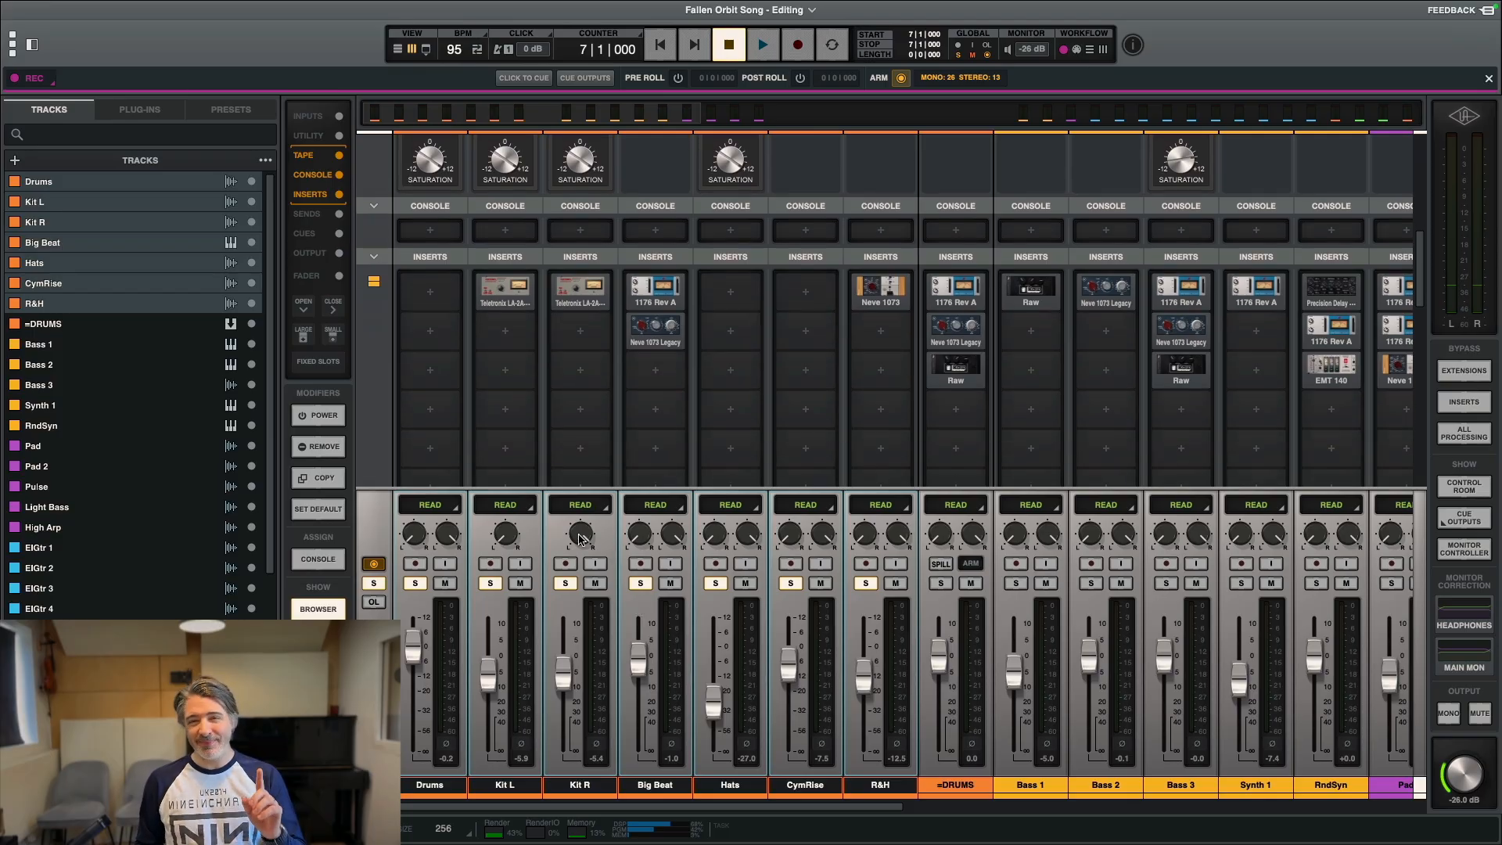
scroll(579, 537, "down", 6)
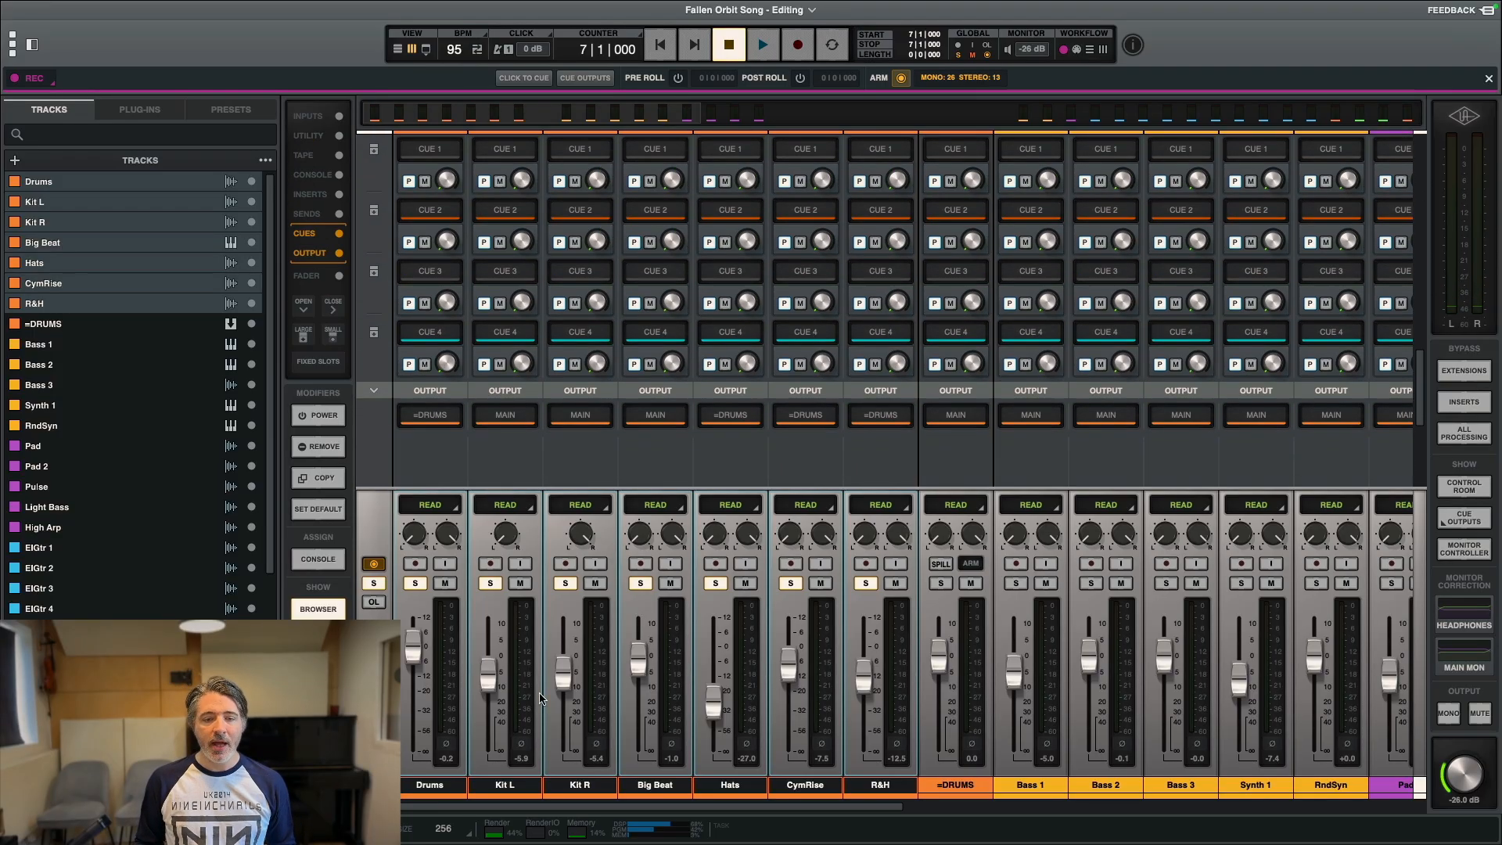
left_click(504, 785)
left_click(579, 784)
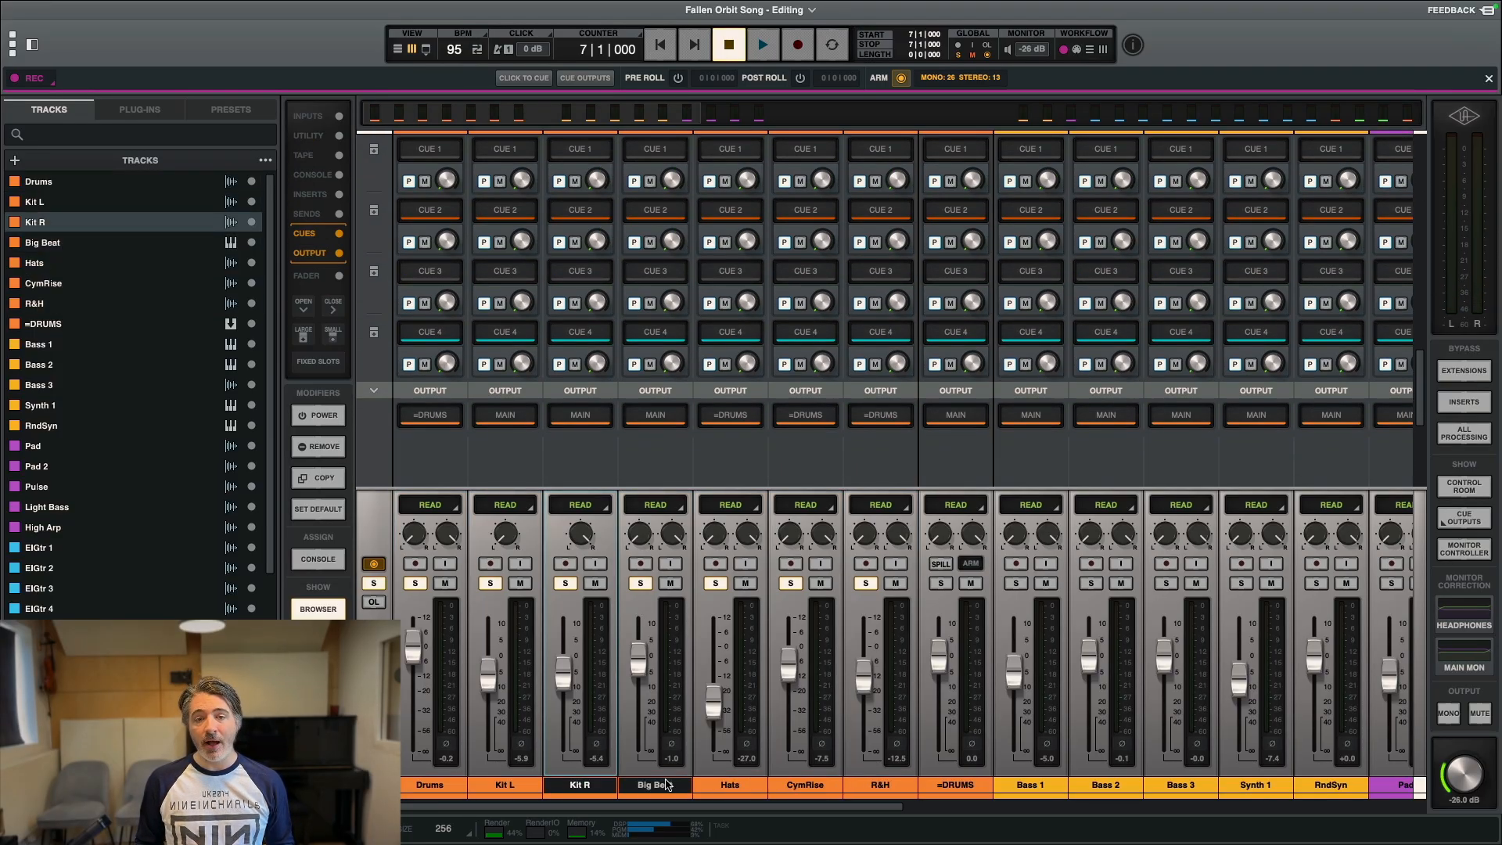
left_click(655, 785)
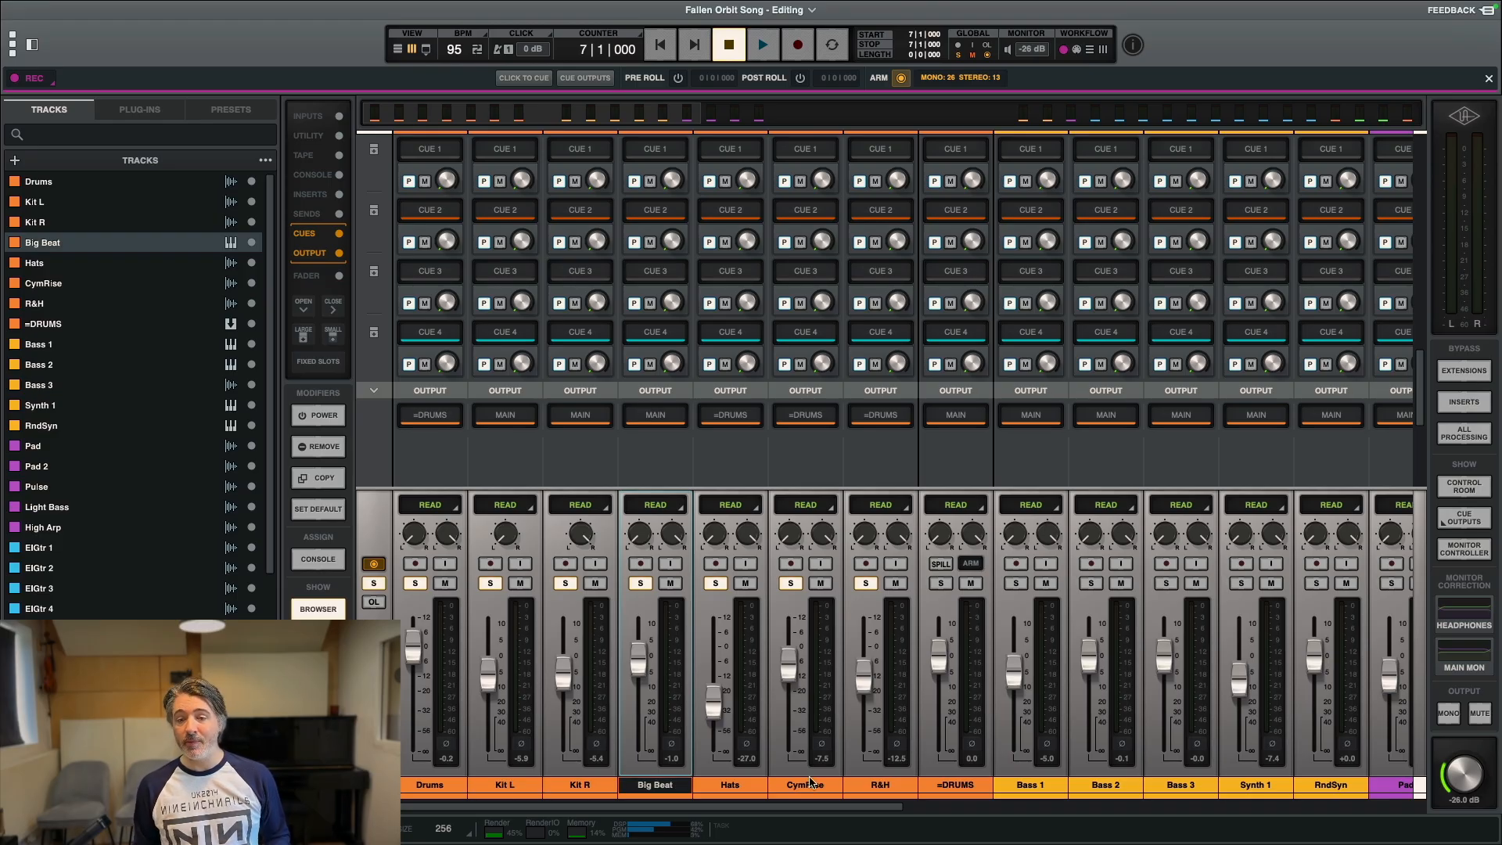
Step: Examine the inserts on the drum channels, going through Kit L, Big Beat, Drums, CymRise and R&H
scroll(837, 479, "up", 5)
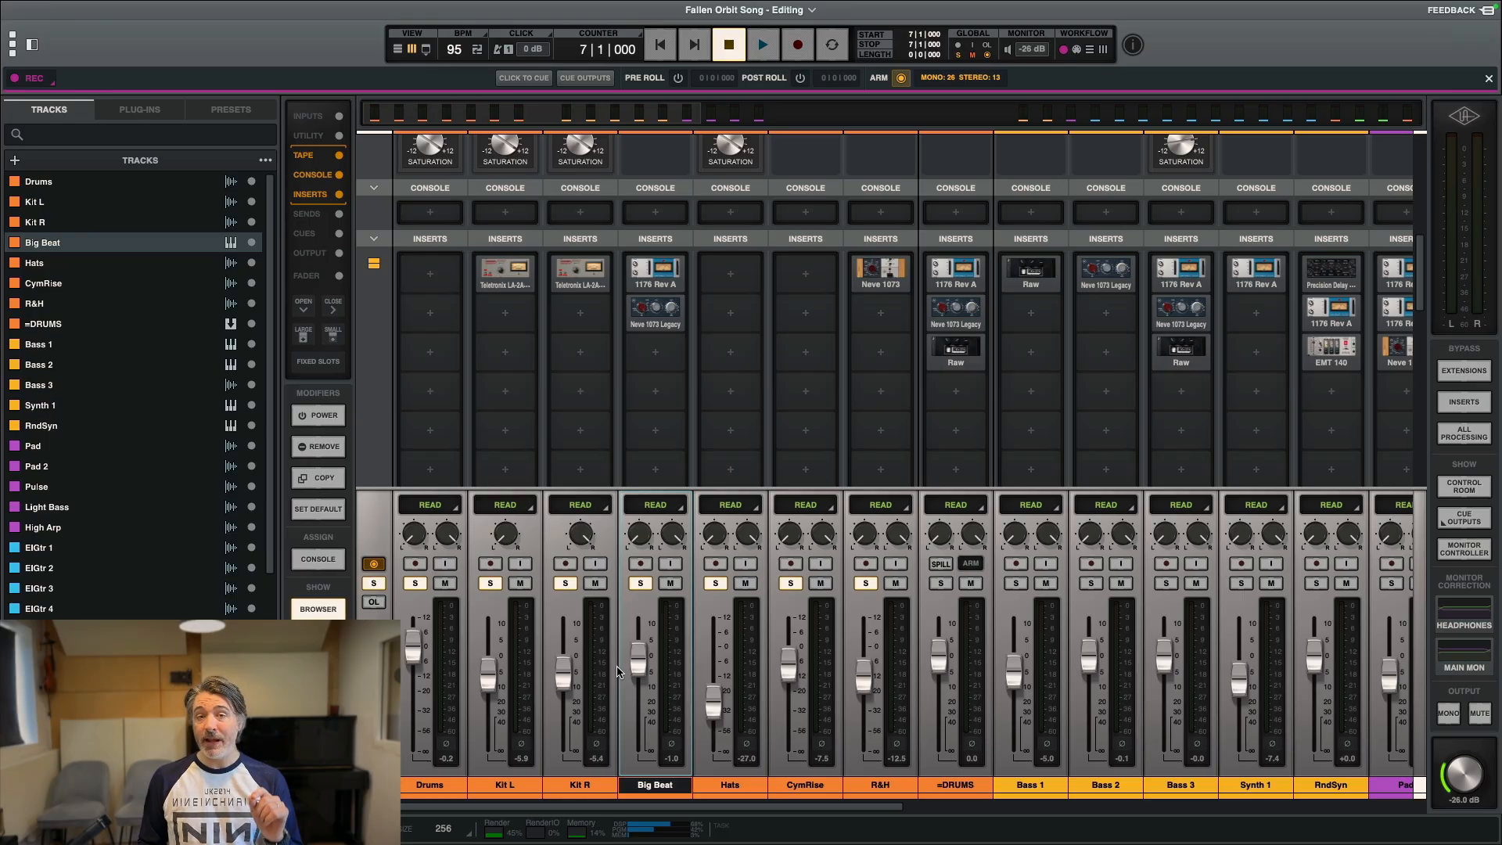
left_click(526, 785)
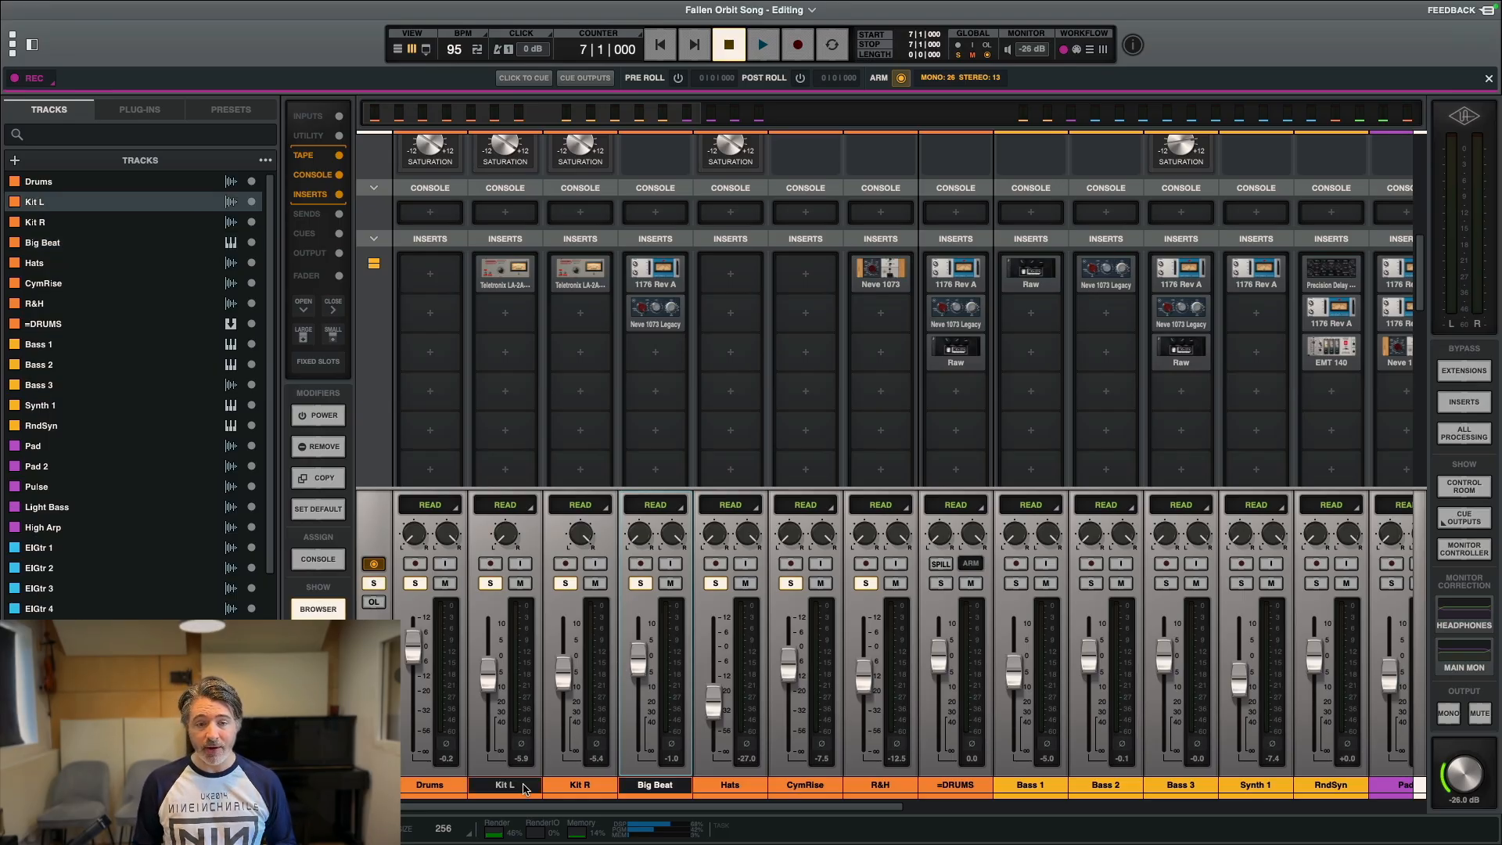
left_click(648, 785)
left_click(537, 786)
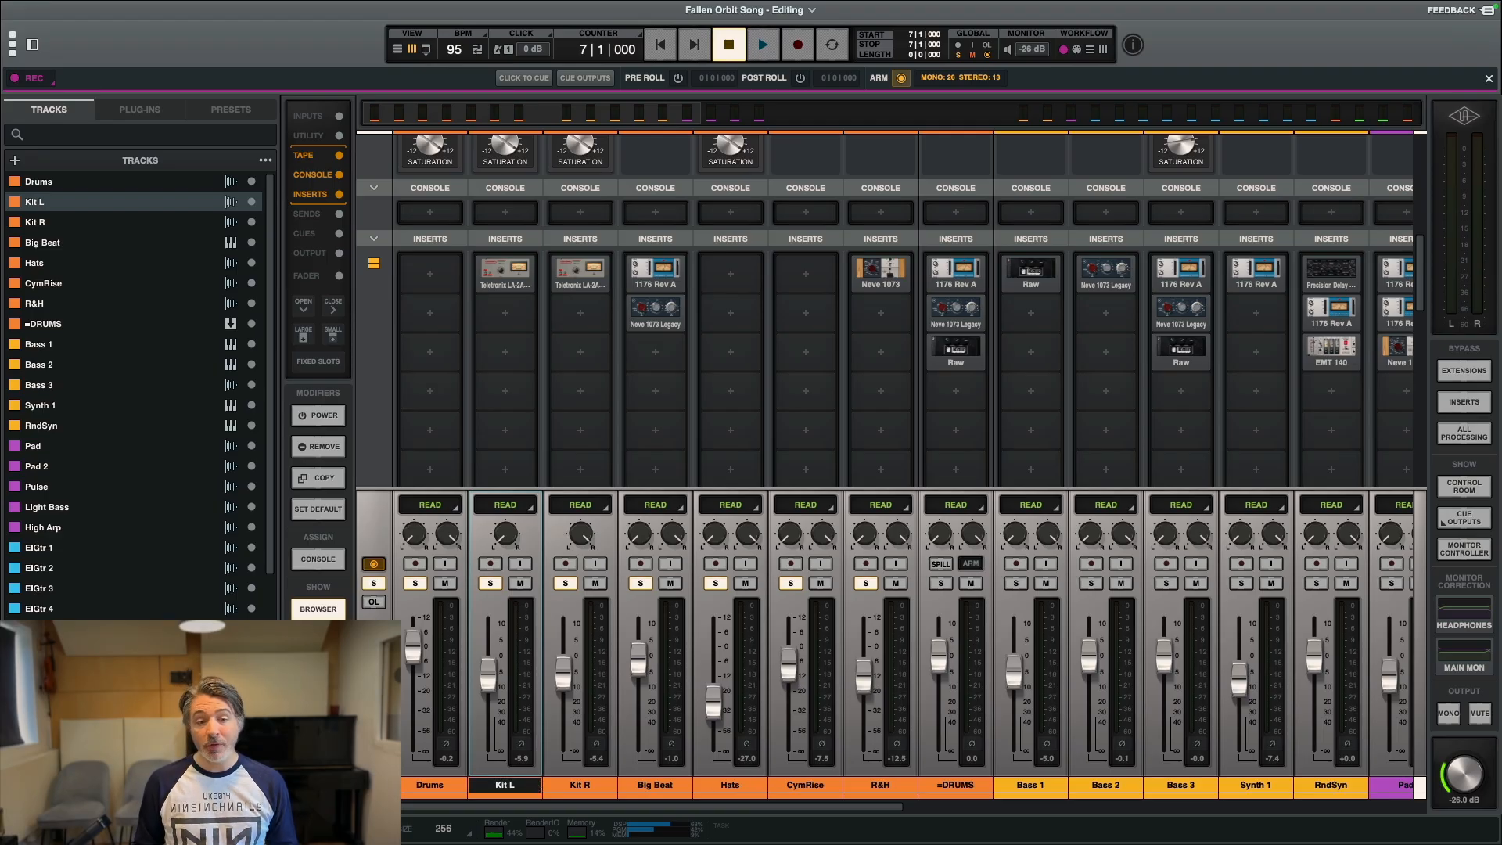
left_click(430, 794)
left_click(822, 786)
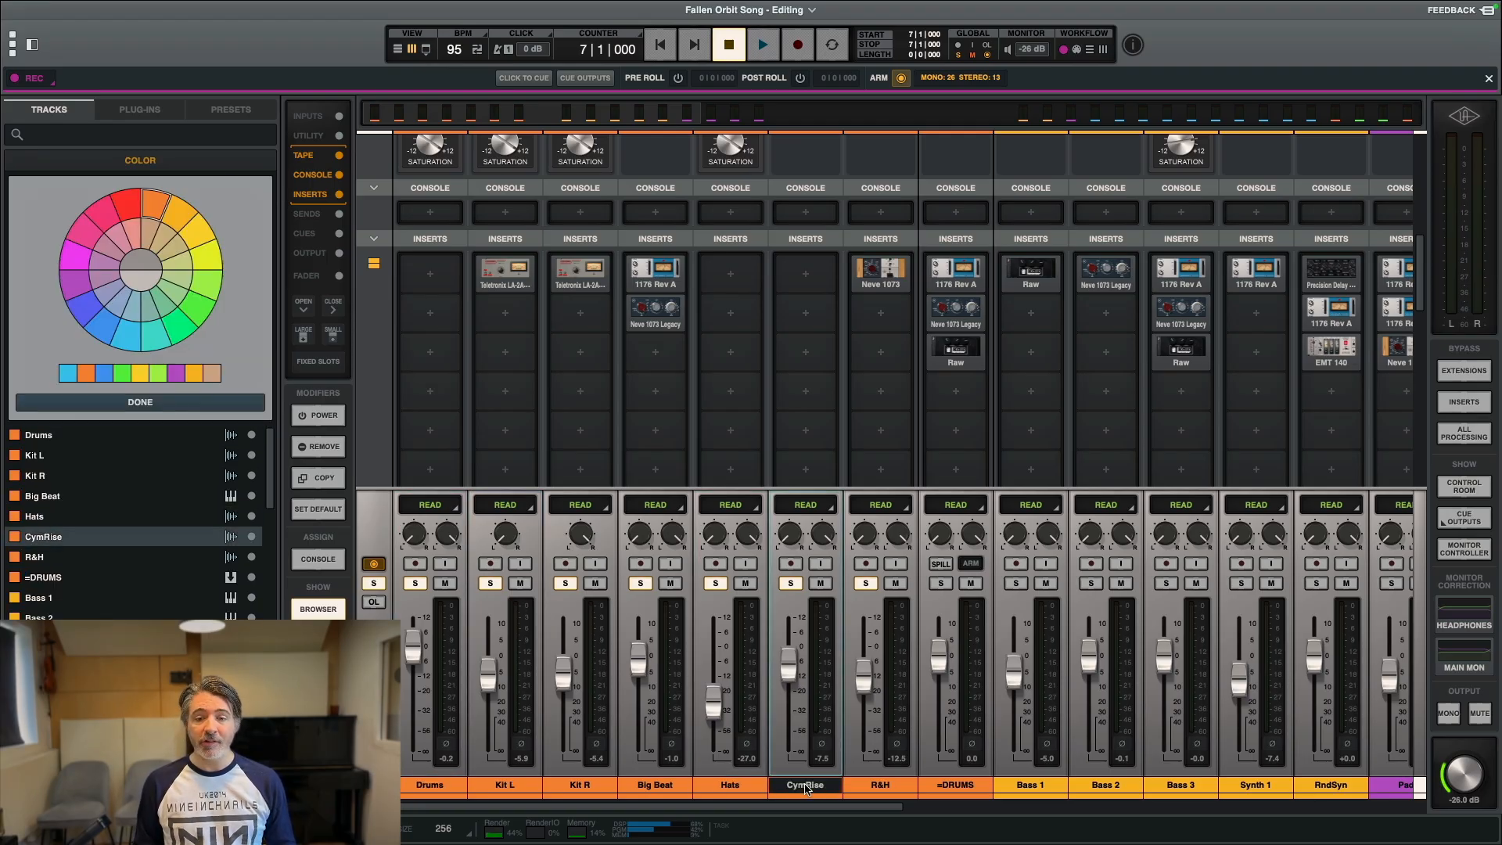
left_click(901, 786)
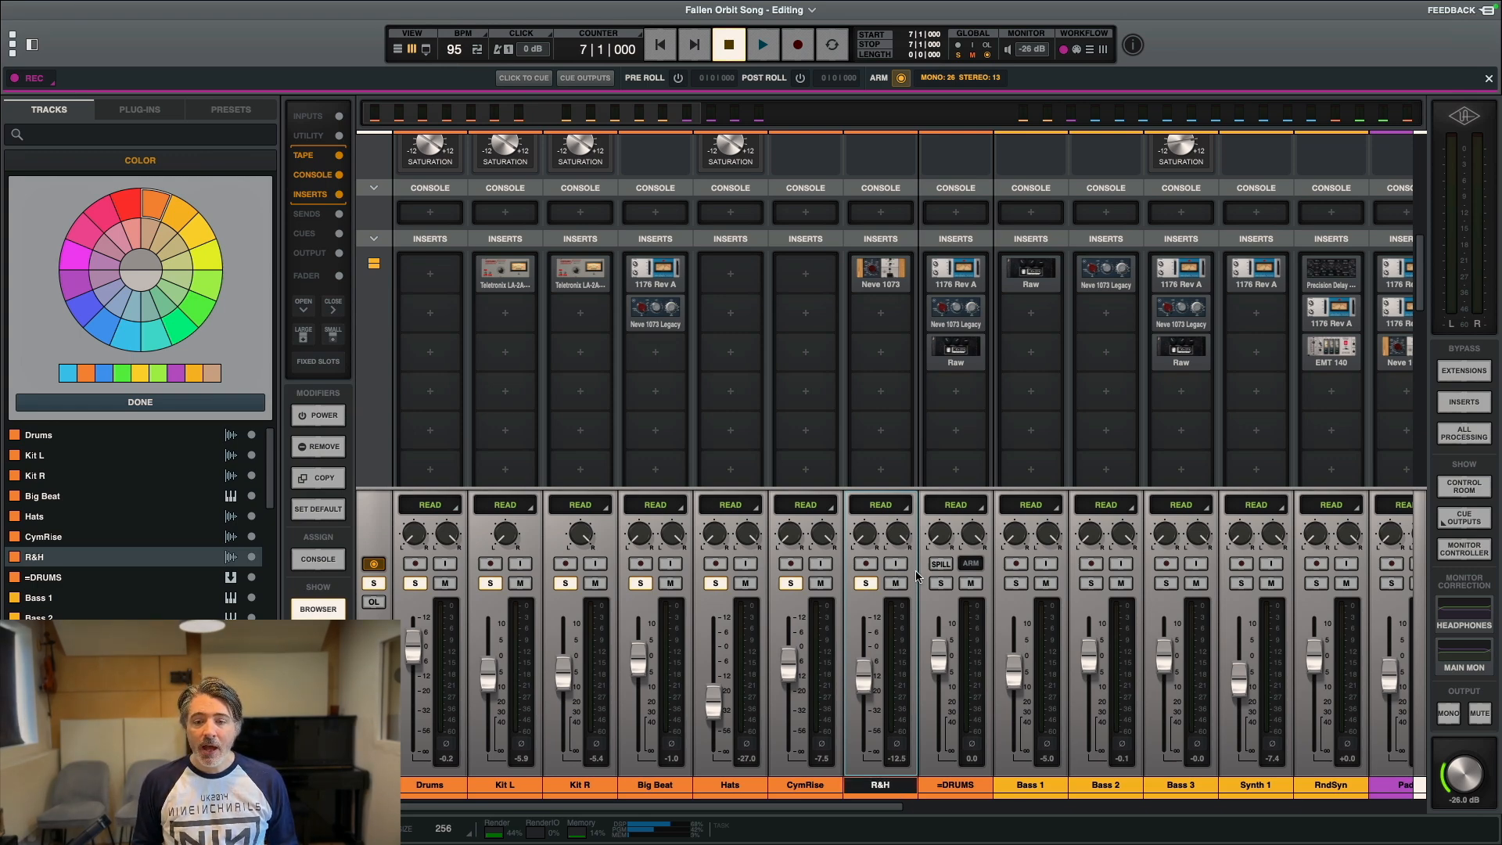
Step: Open the 1176 limiter on the =DRUMS bus and listen with its meter switch at OFF before returning it to GR
left_click(956, 274)
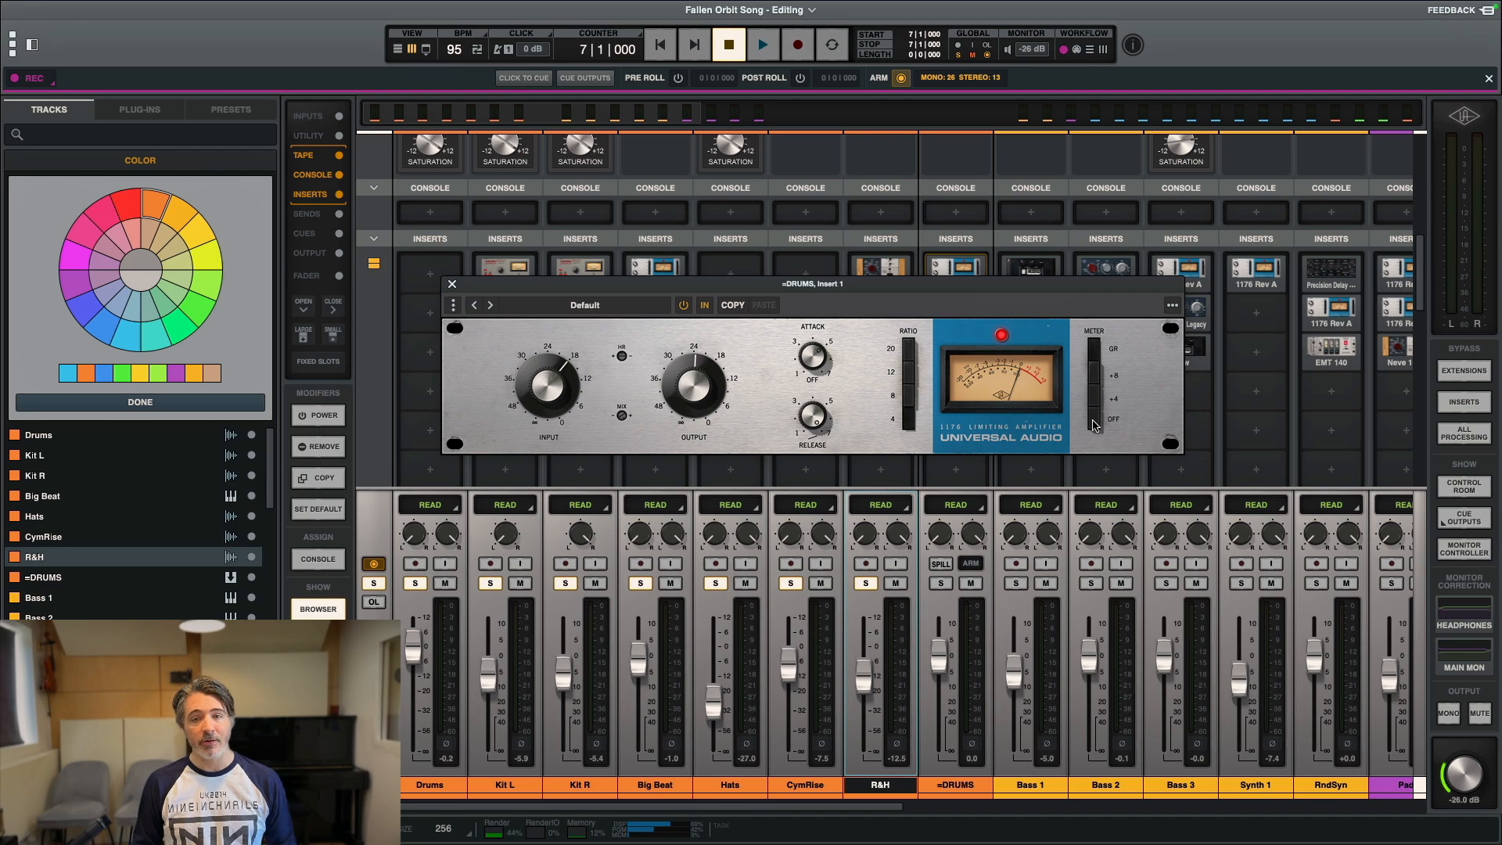
key("space")
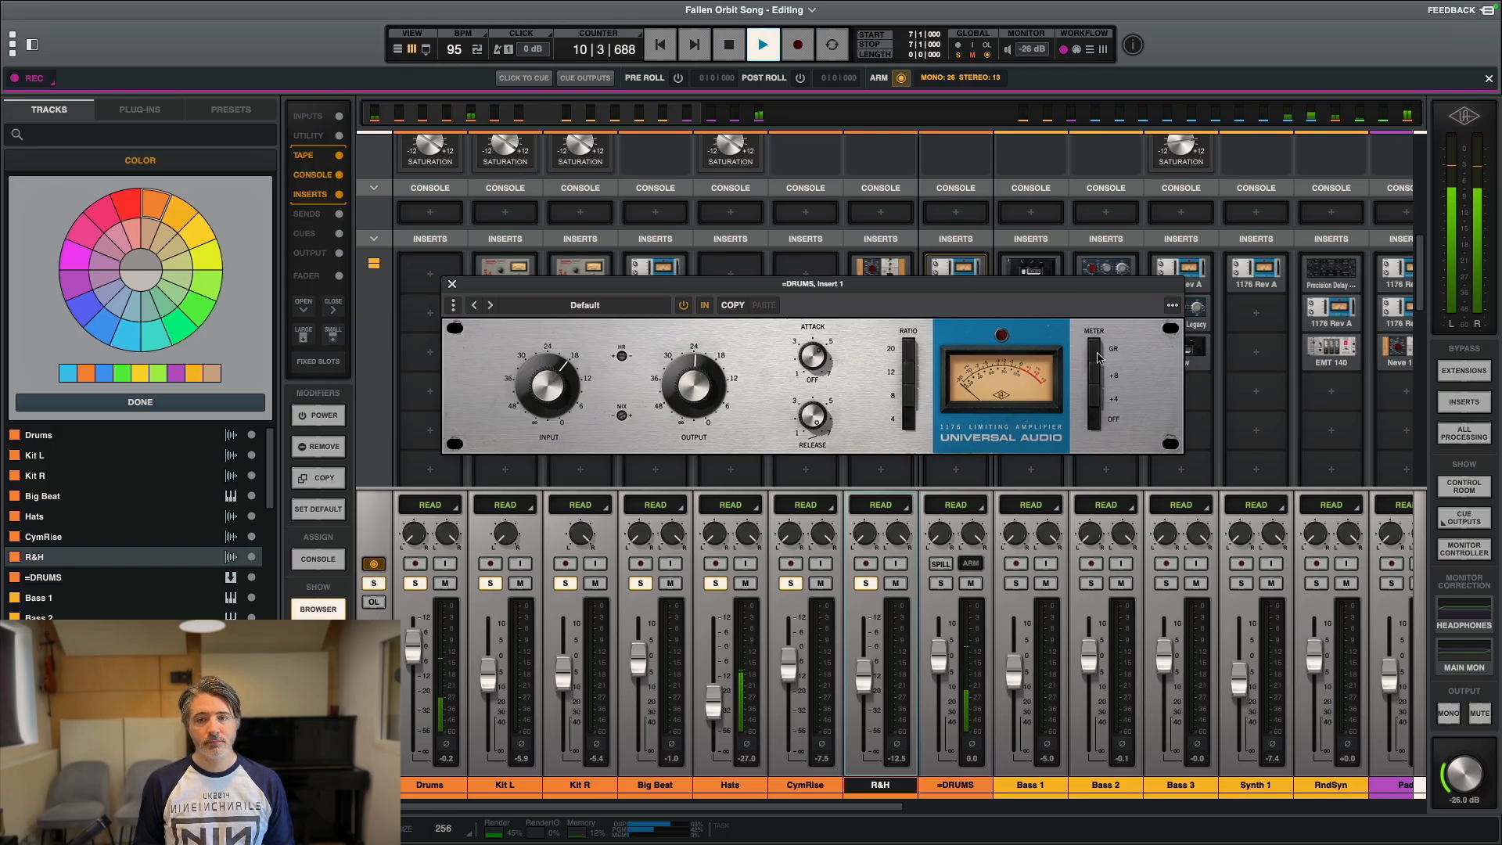
left_click(1096, 423)
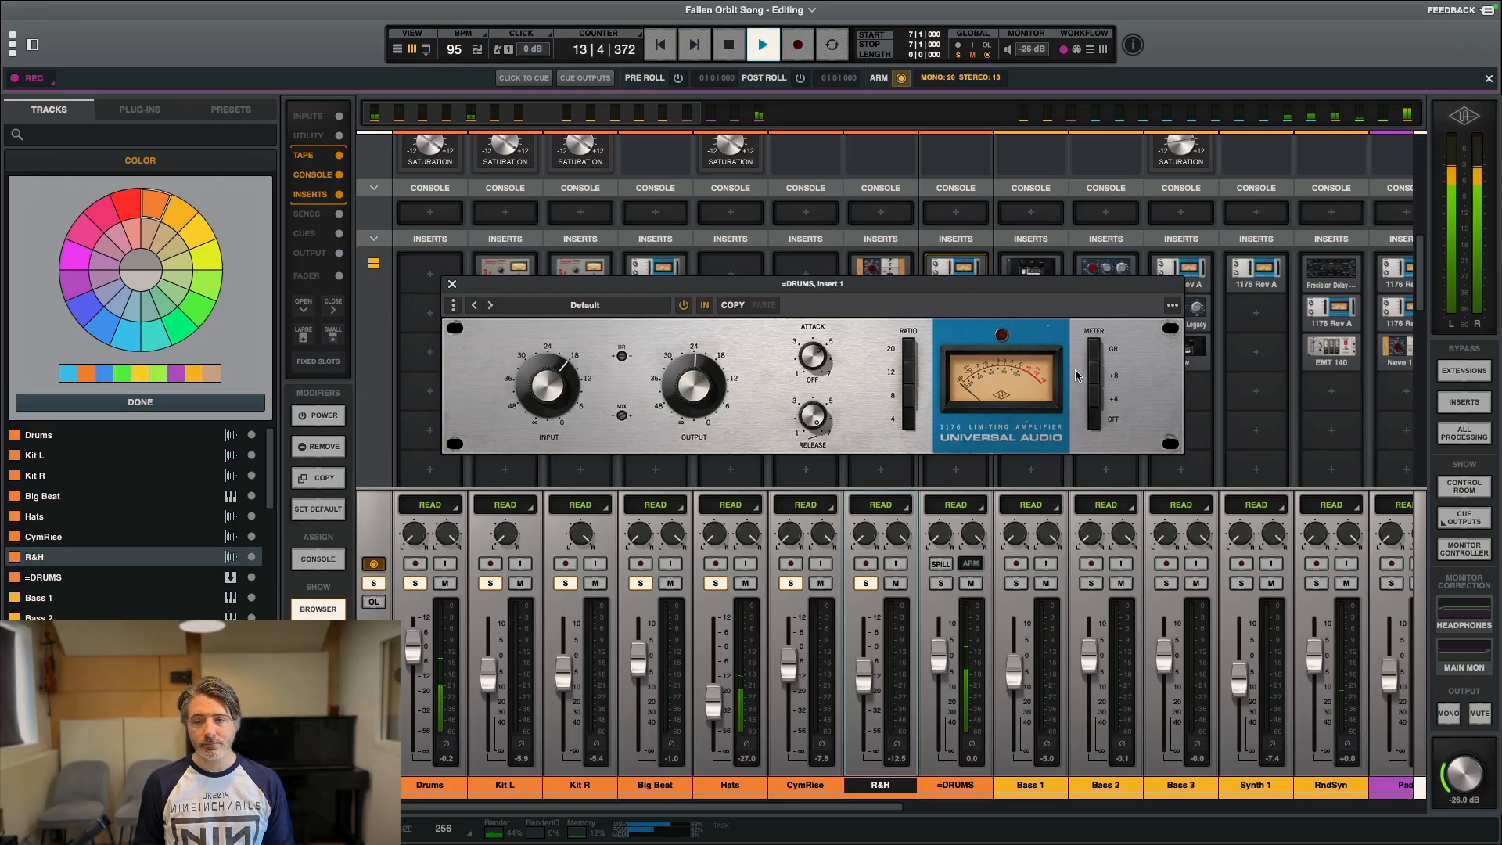
key("space")
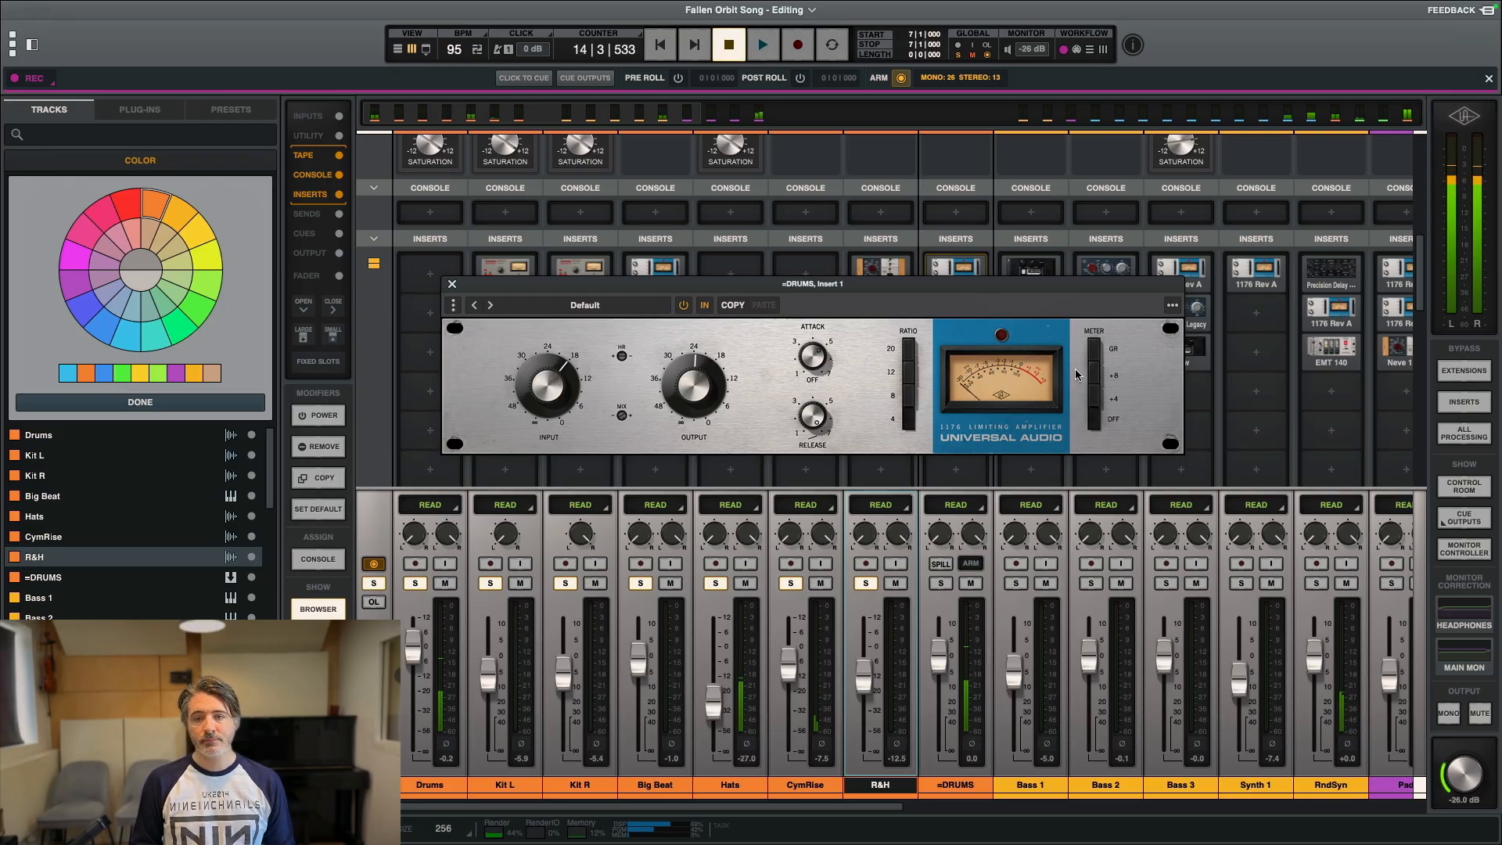
left_click(1095, 350)
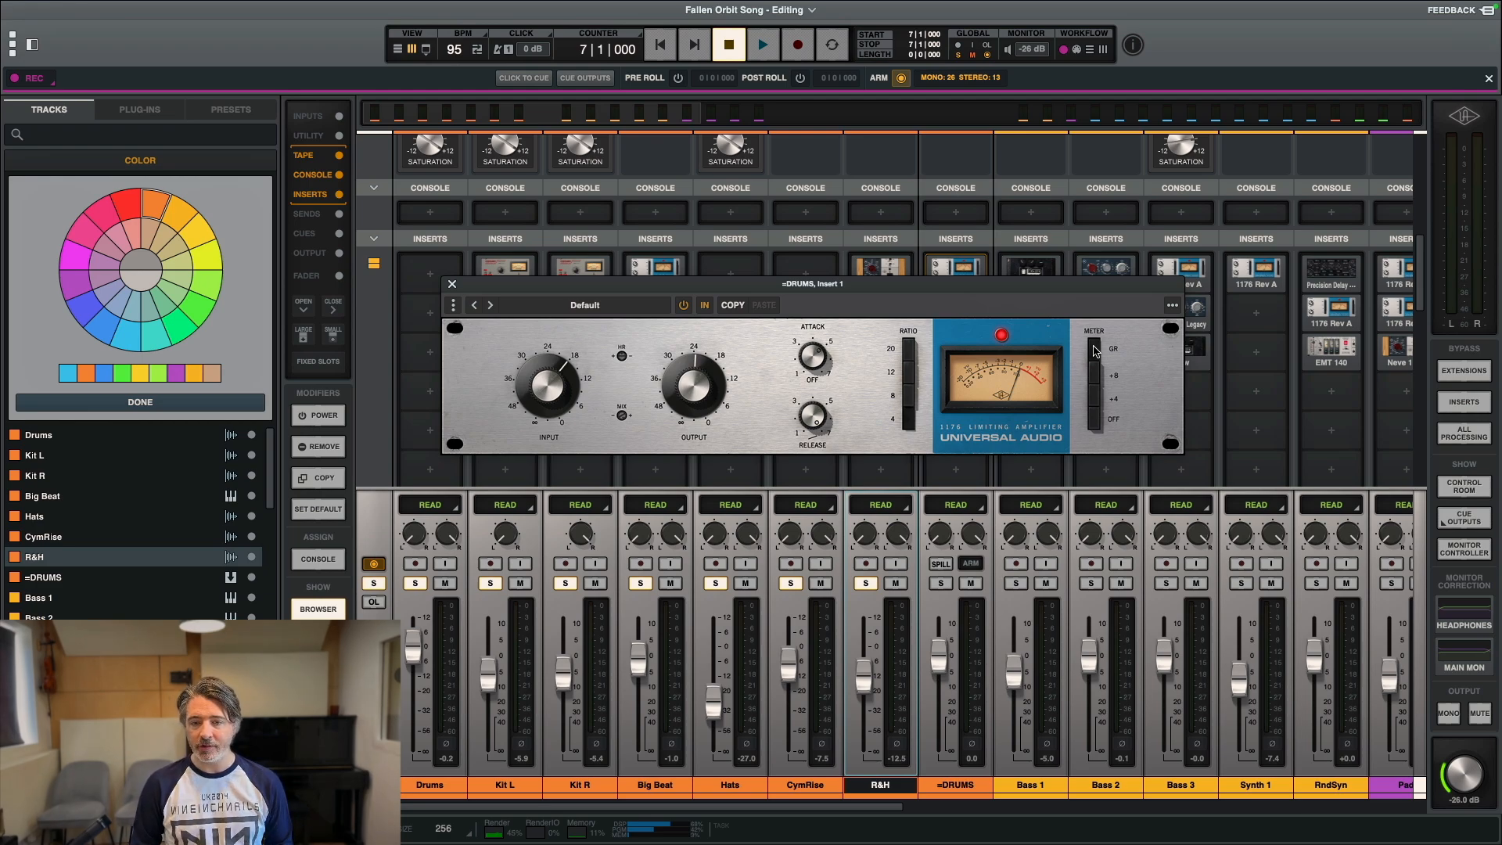
Step: Close the =DRUMS 1176 window and listen to the soloed drum channels from the start of the Chorus at bar 23
left_click(451, 285)
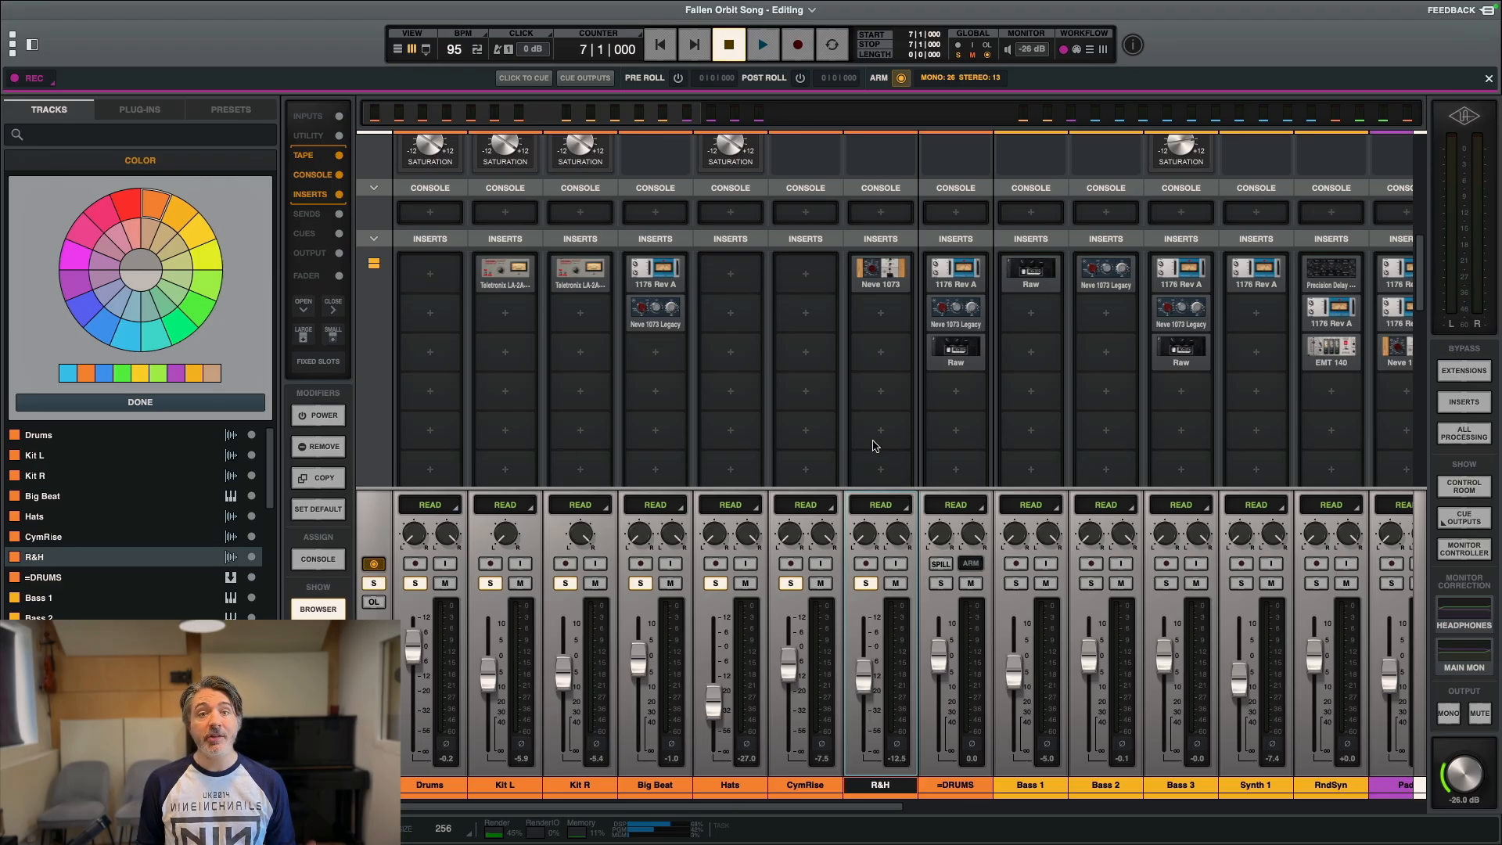
key("super+equal")
left_click(992, 221)
key("super+equal")
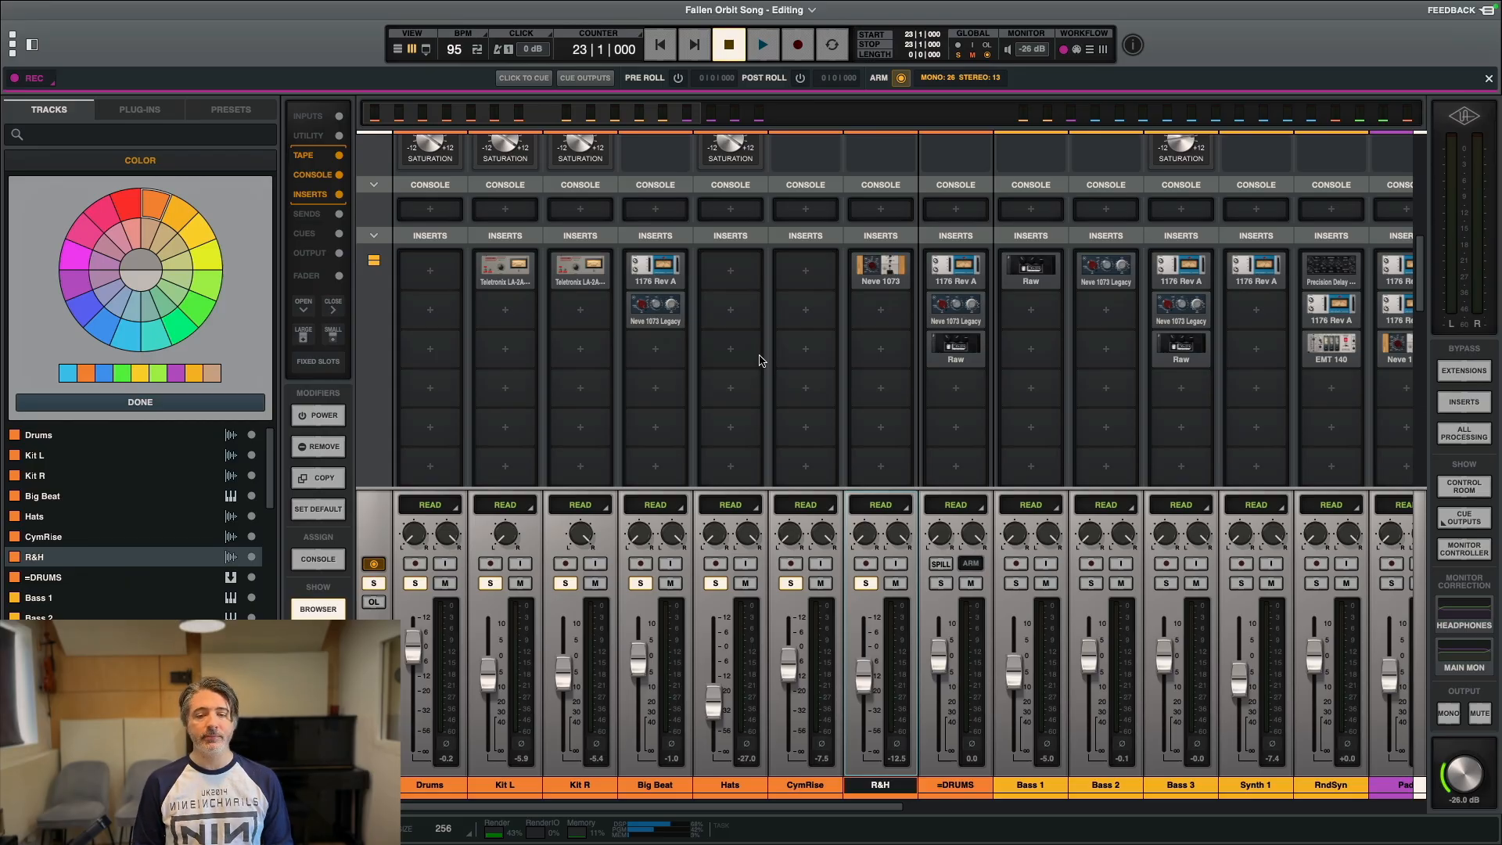
key("space")
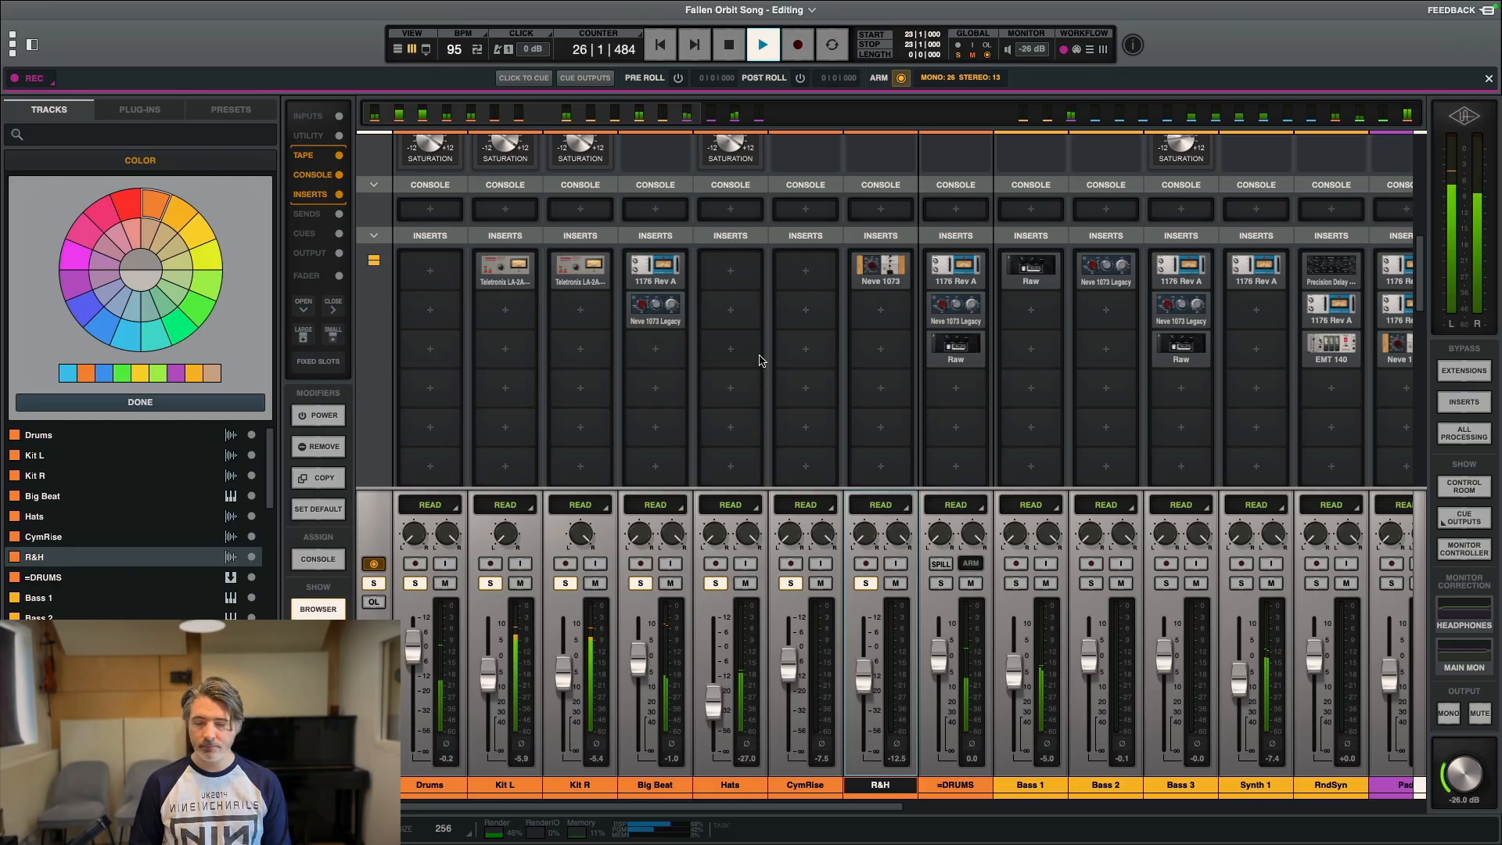
key("space")
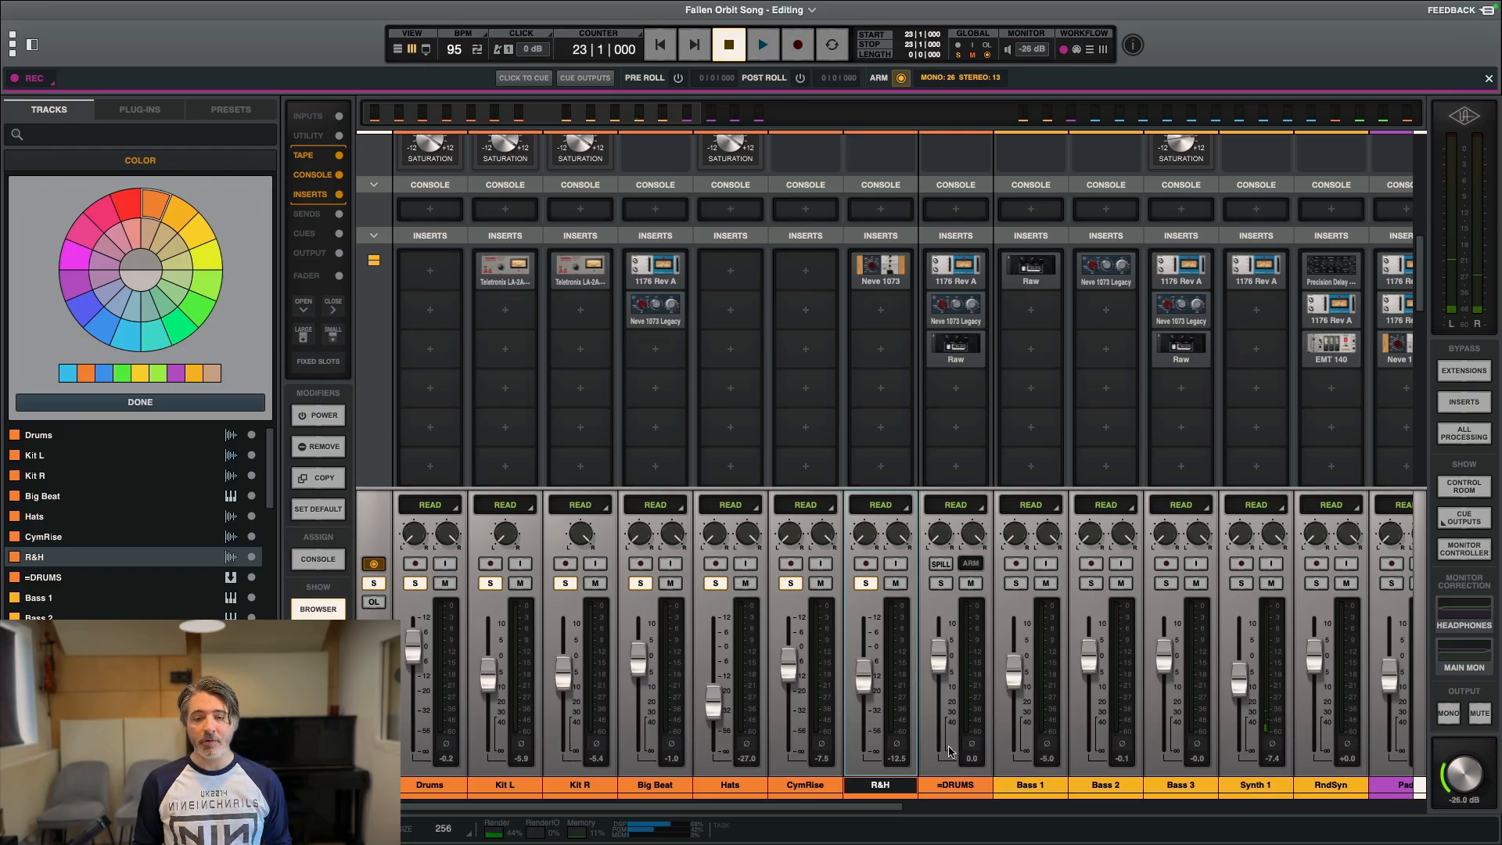
Step: Select the =DRUMS and Big Beat channels and compare their 1176 Rev A inserts bypassed and active during Chorus playback, leaving them active
left_click(955, 785)
left_click(640, 784)
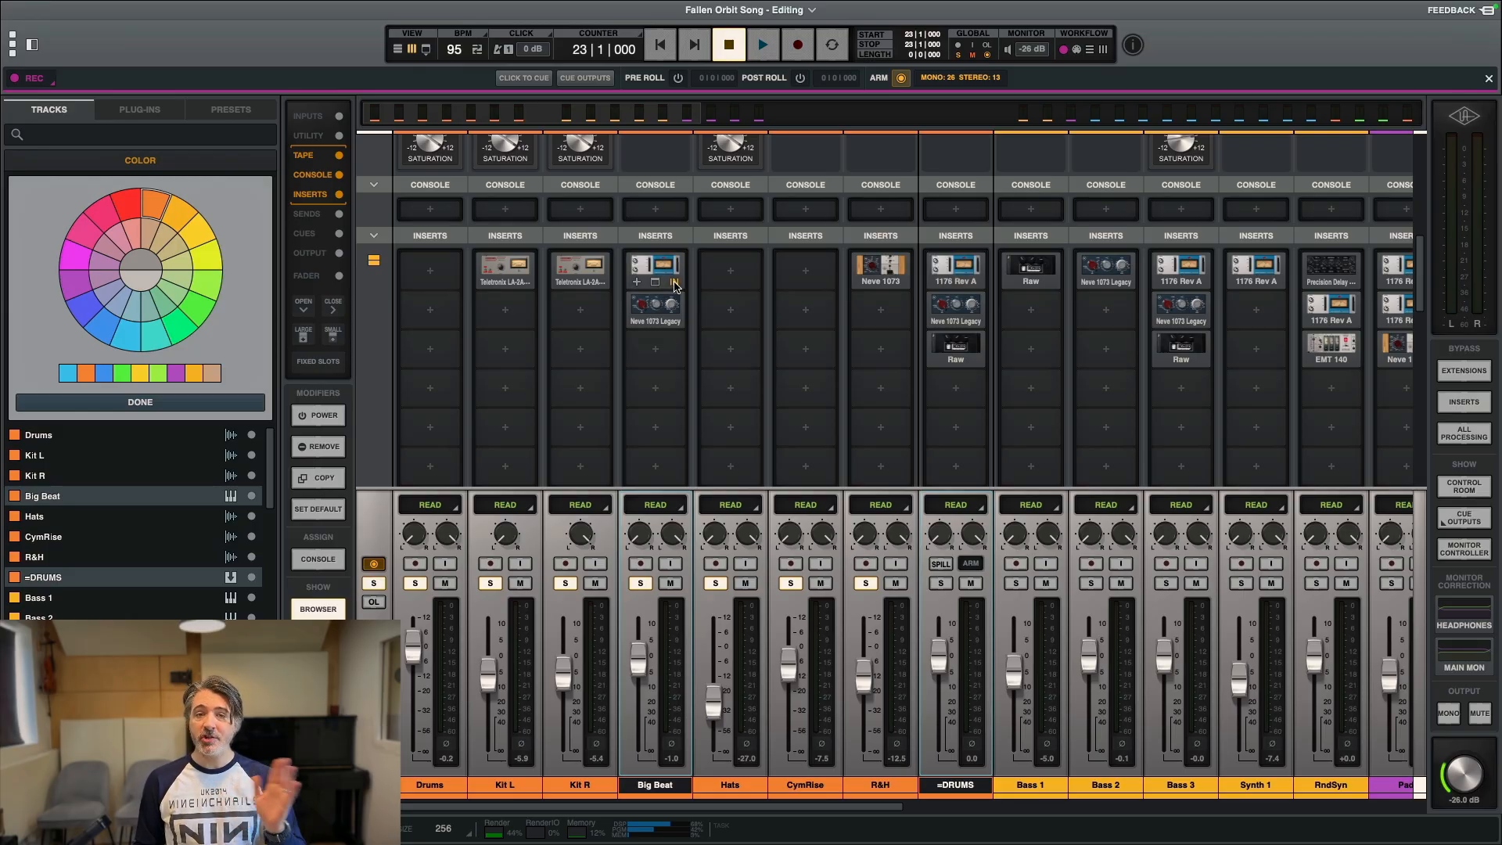
key("space")
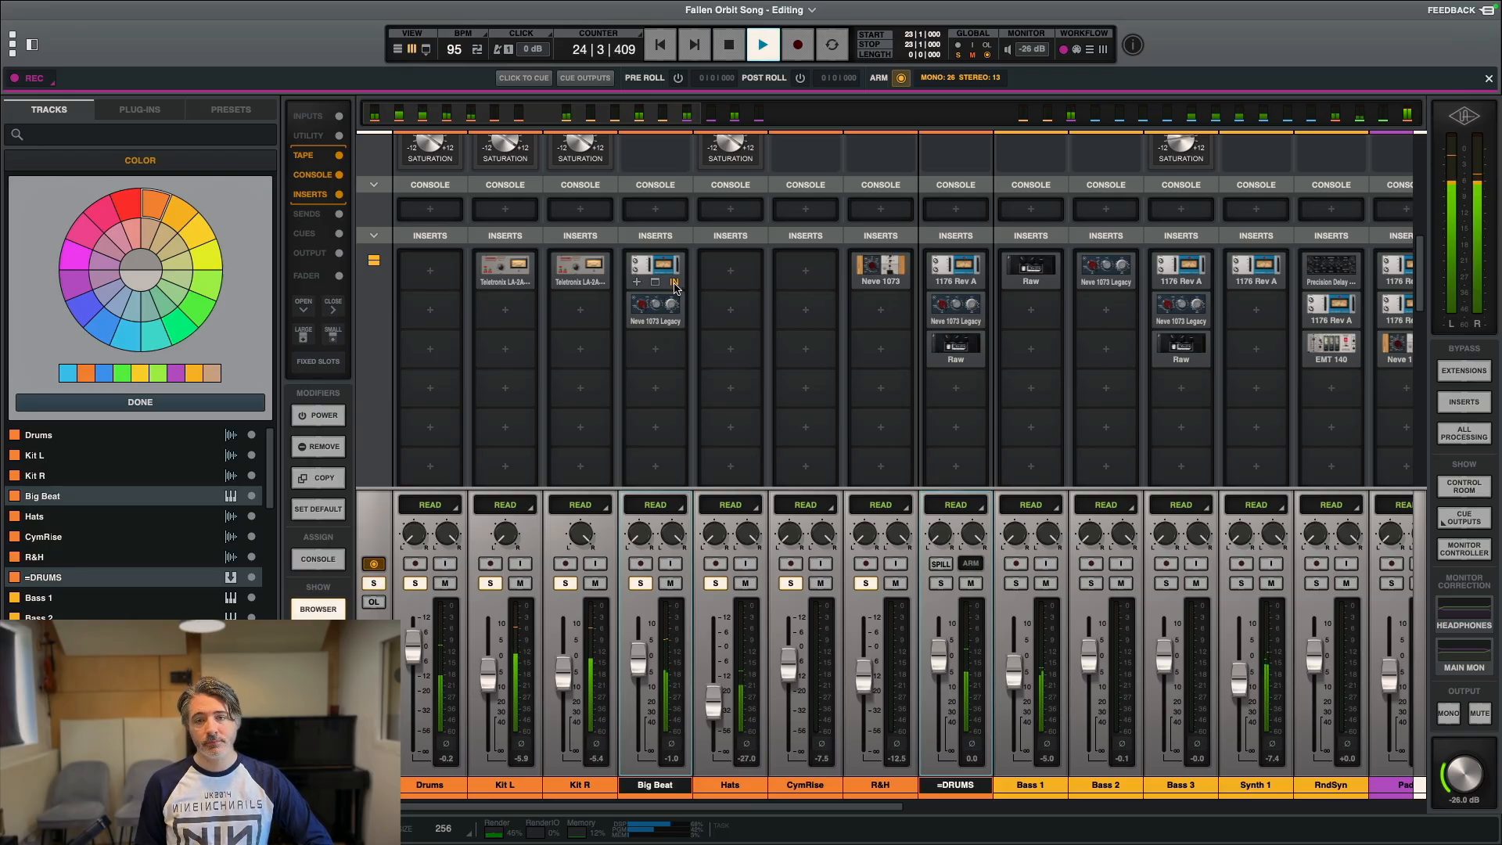
left_click(675, 286)
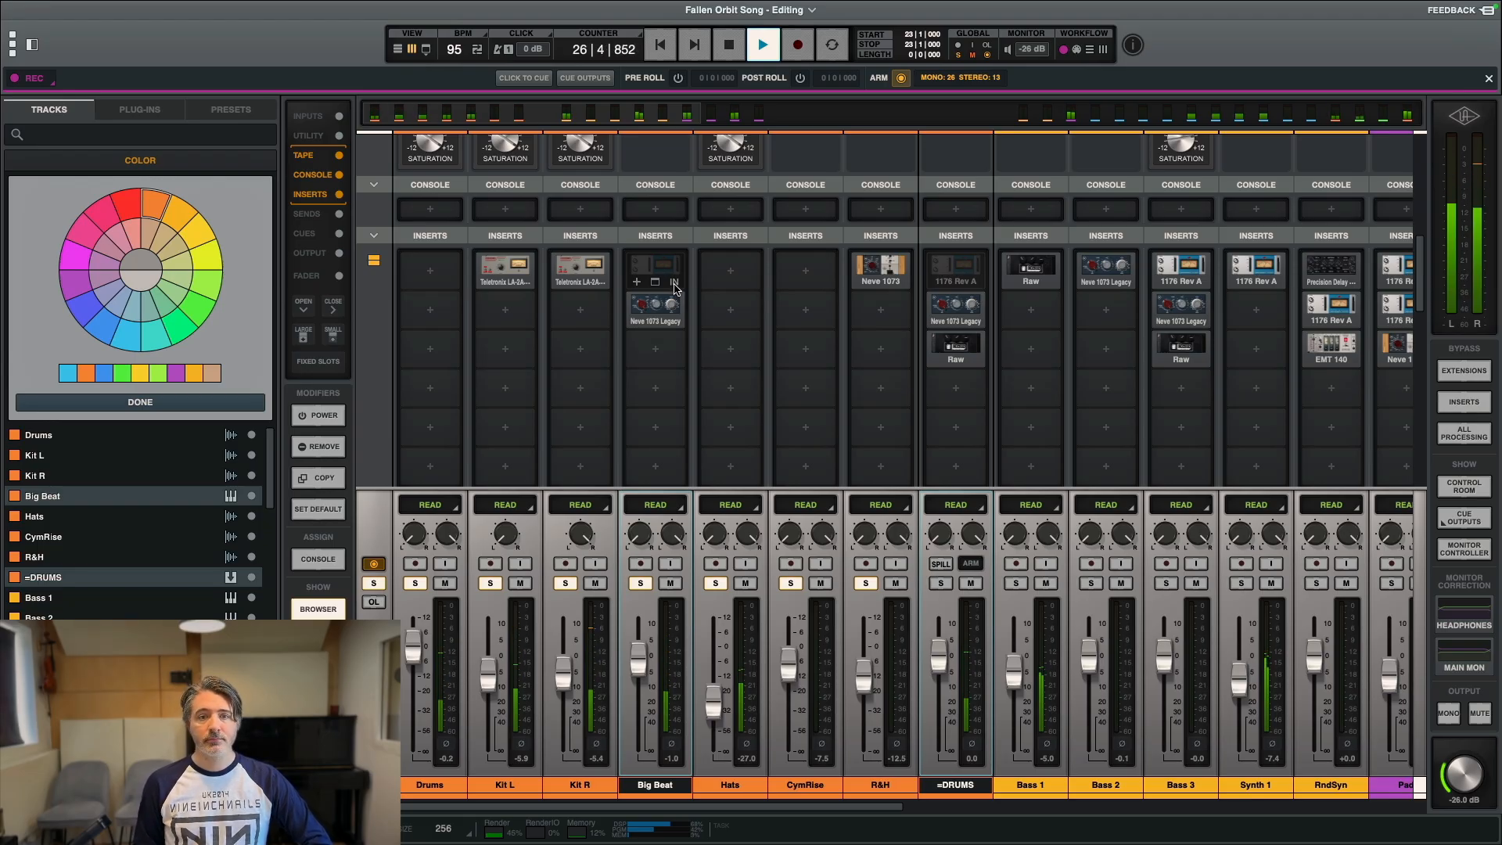
left_click(674, 283)
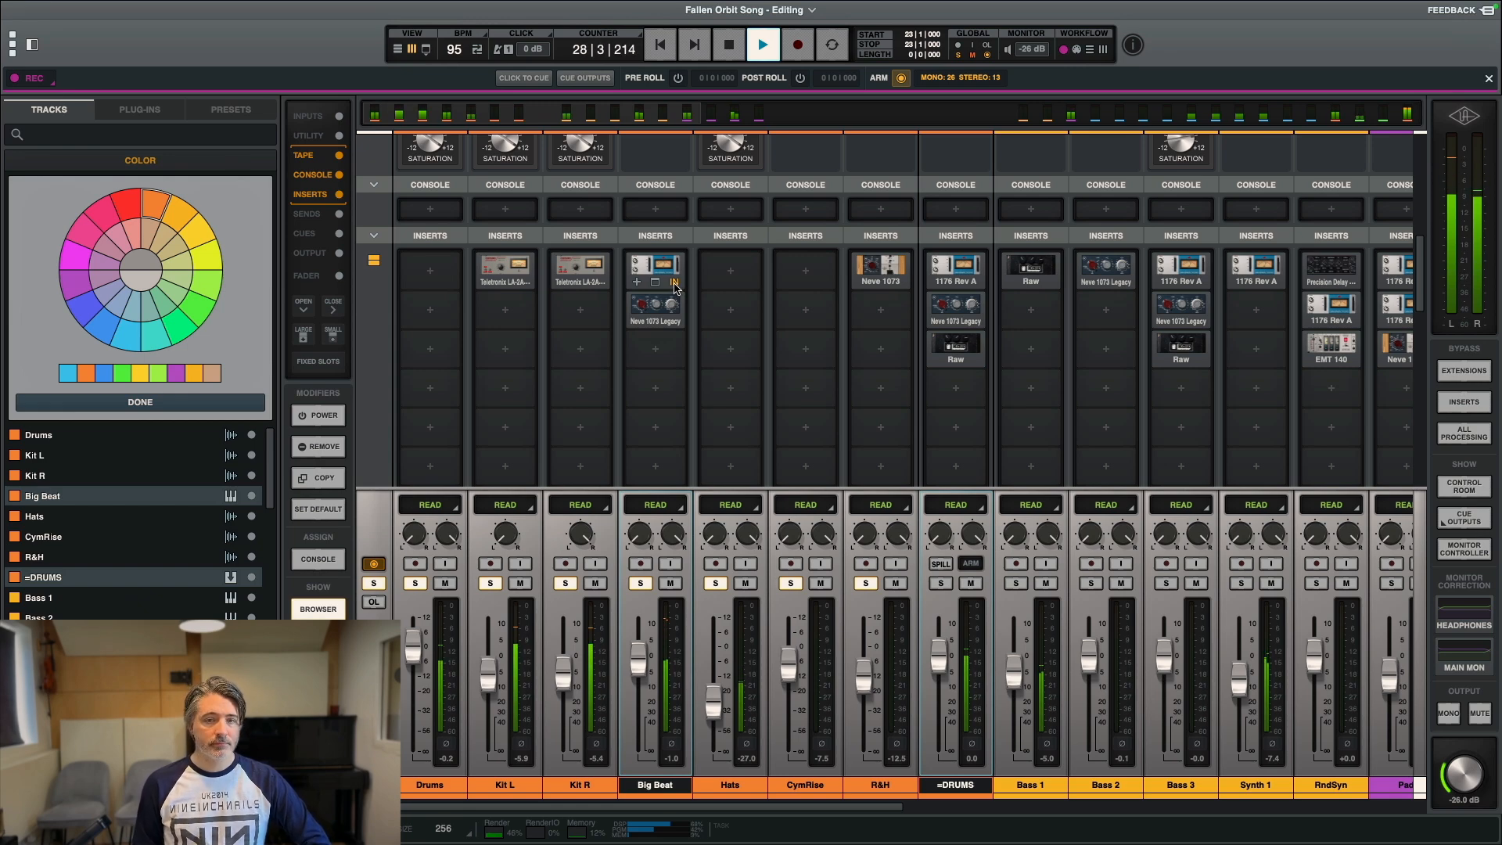
left_click(674, 283)
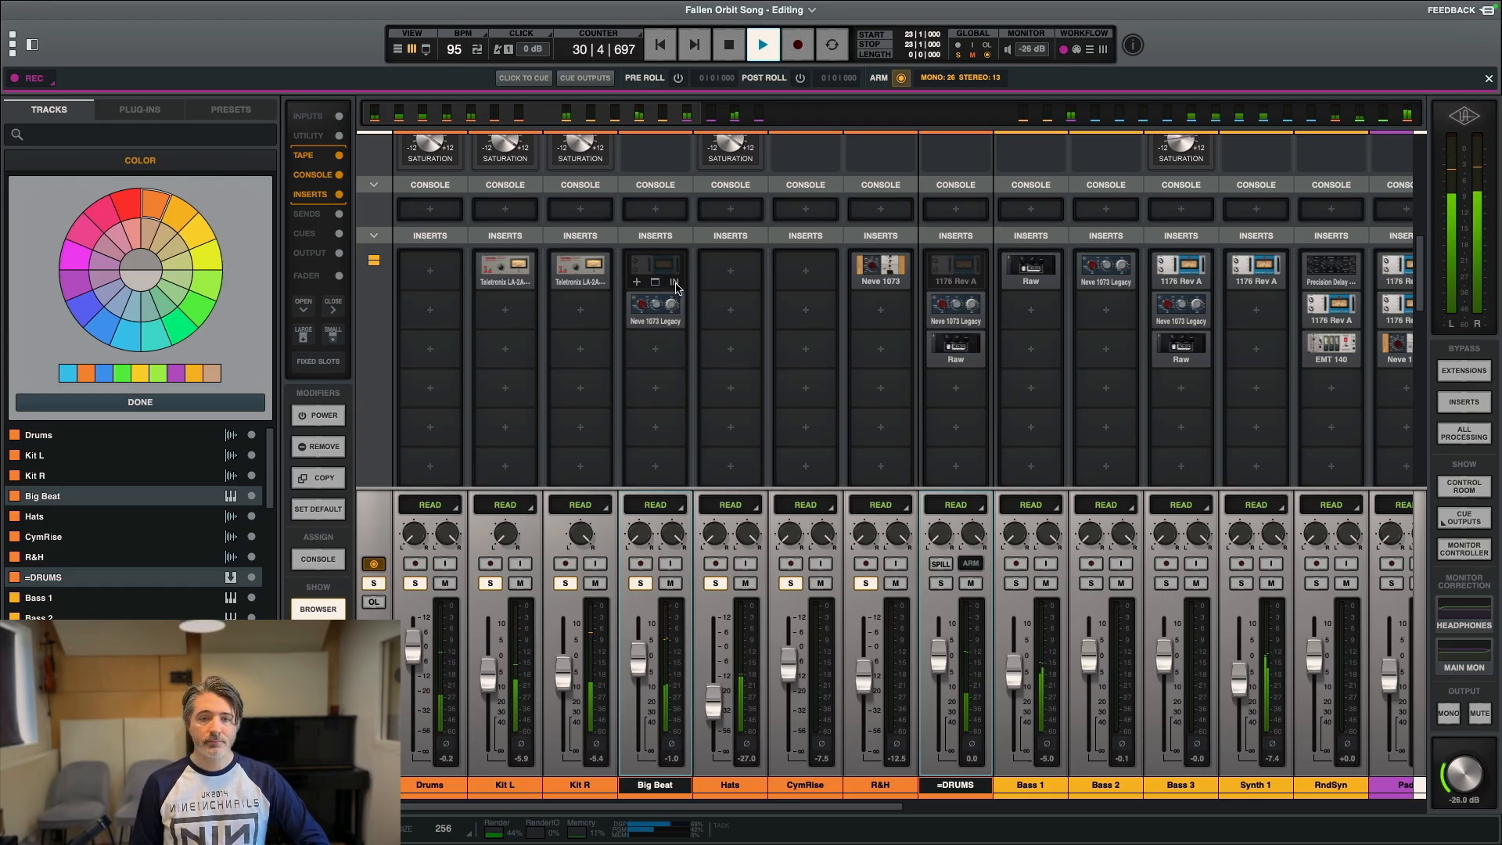
key("space")
left_click(674, 283)
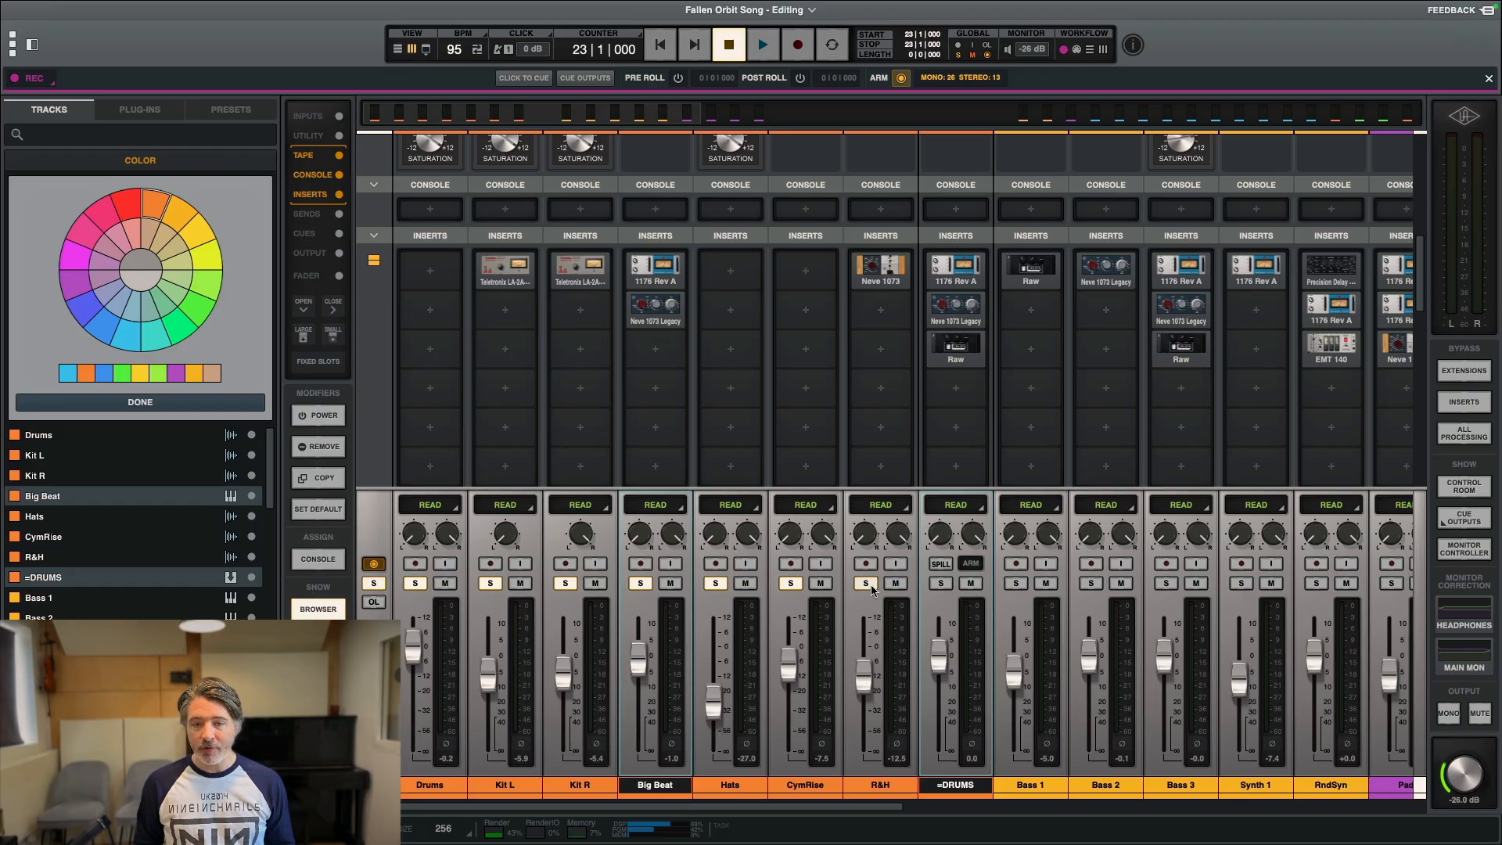
Step: Clear the solos across the drum tracks, solo Big Beat and zoom in on the Chorus clips in the timeline
key("super+equal")
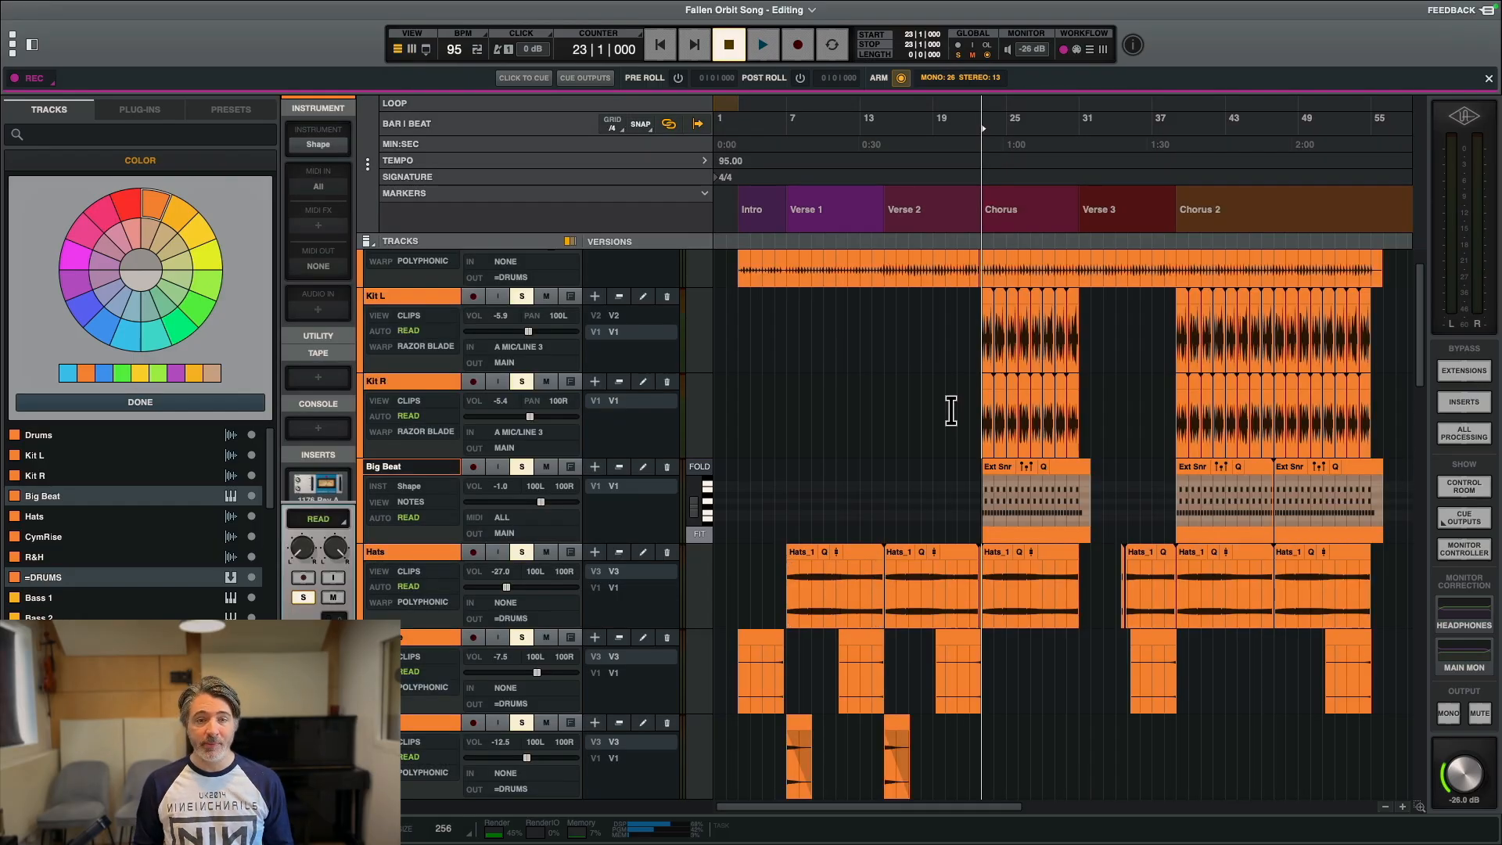
scroll(900, 407, "up", 2)
left_click_drag(522, 258, 522, 770)
left_click(521, 513)
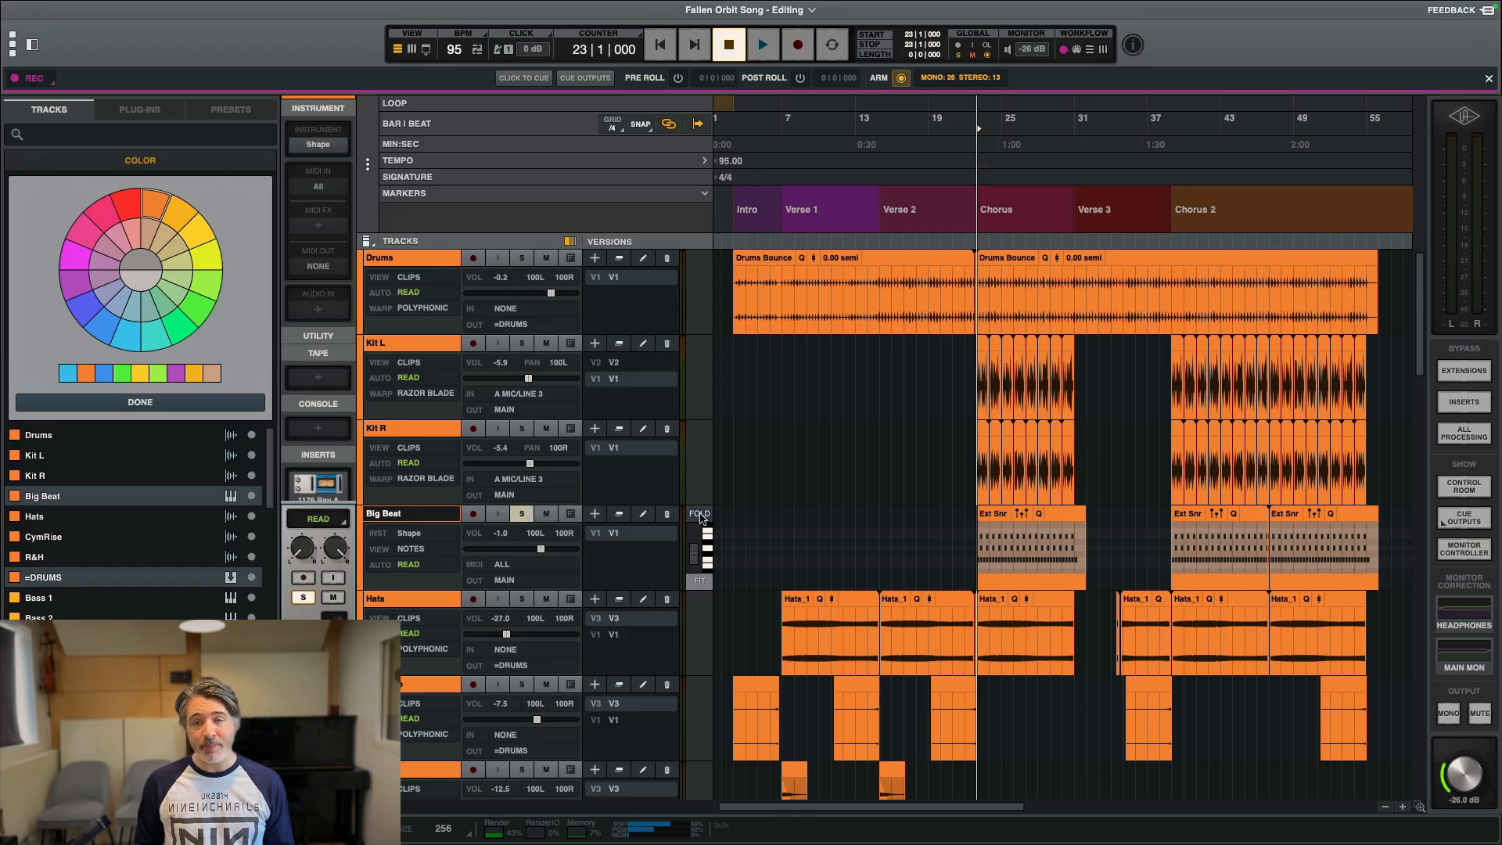
key("t")
key("t")
key("t")
scroll(1026, 512, "right", 3)
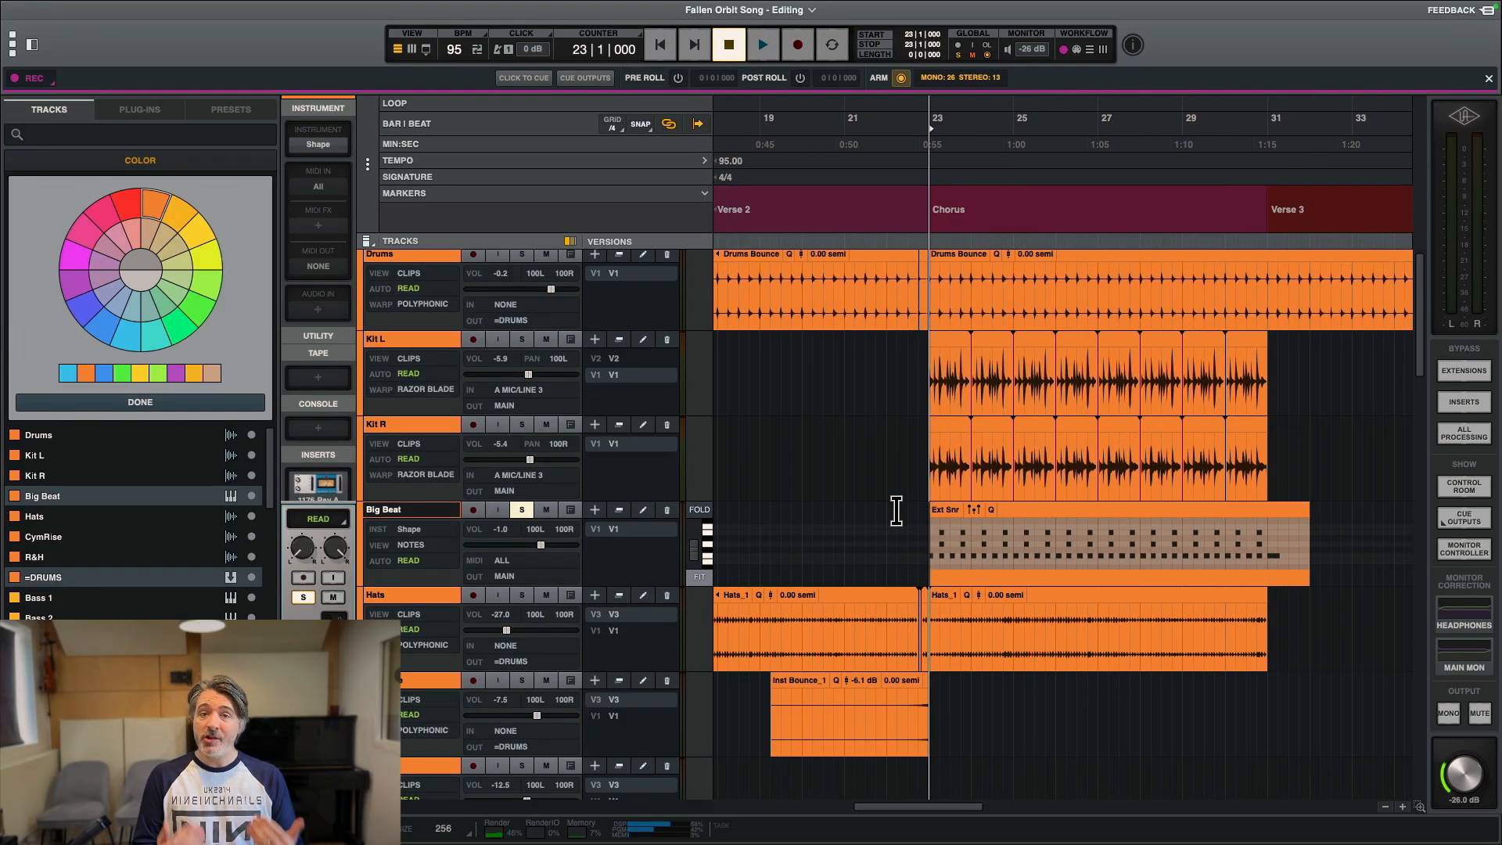
Step: Remove the linked solo from =DRUMS in the mixer, select Hats to break the channel selection, and solo Big Beat alone
key("super+equal")
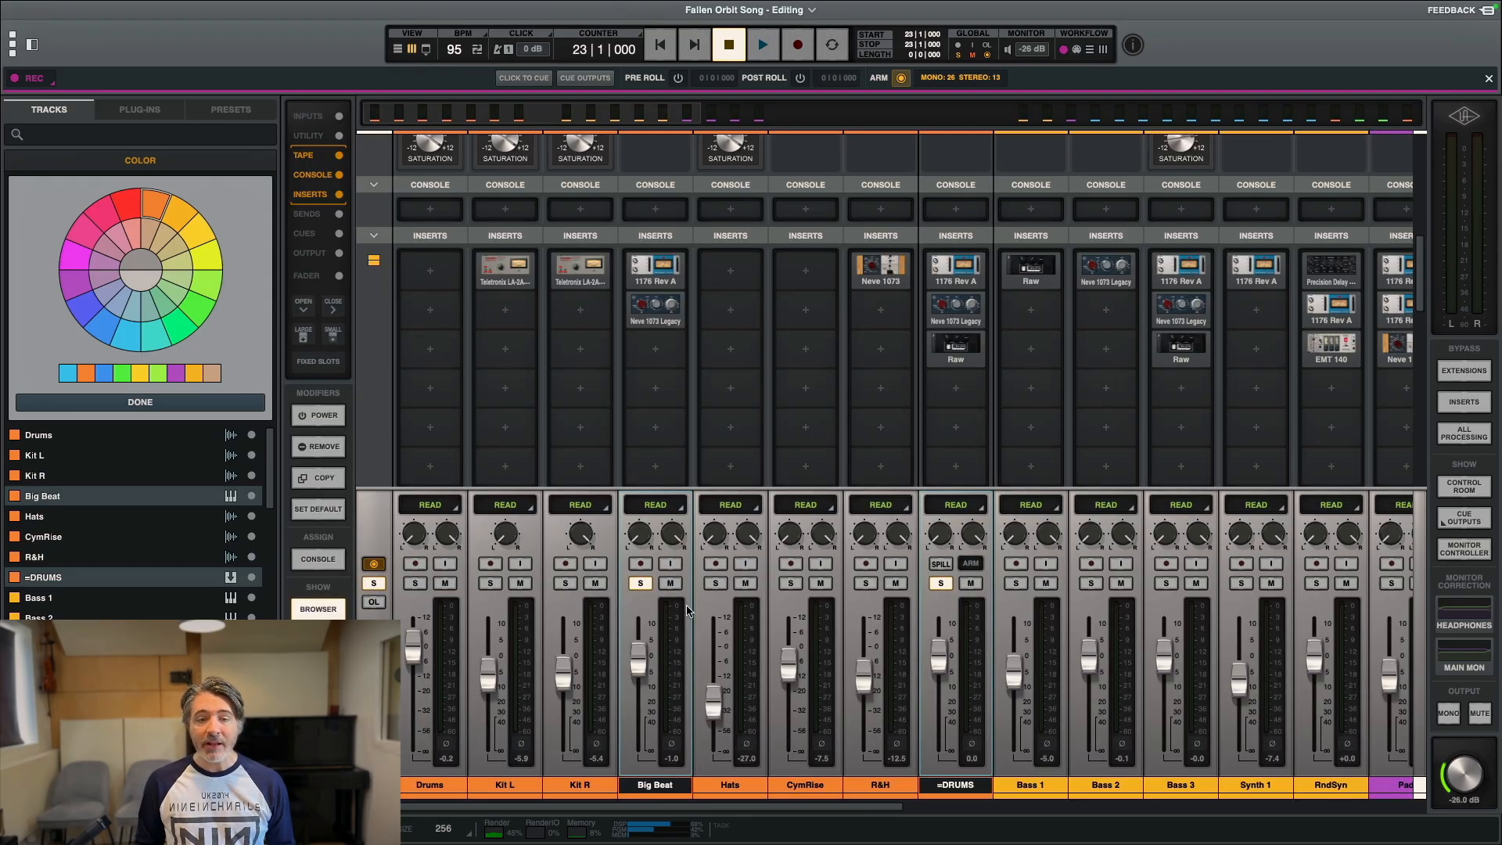
left_click(941, 583)
left_click(719, 786)
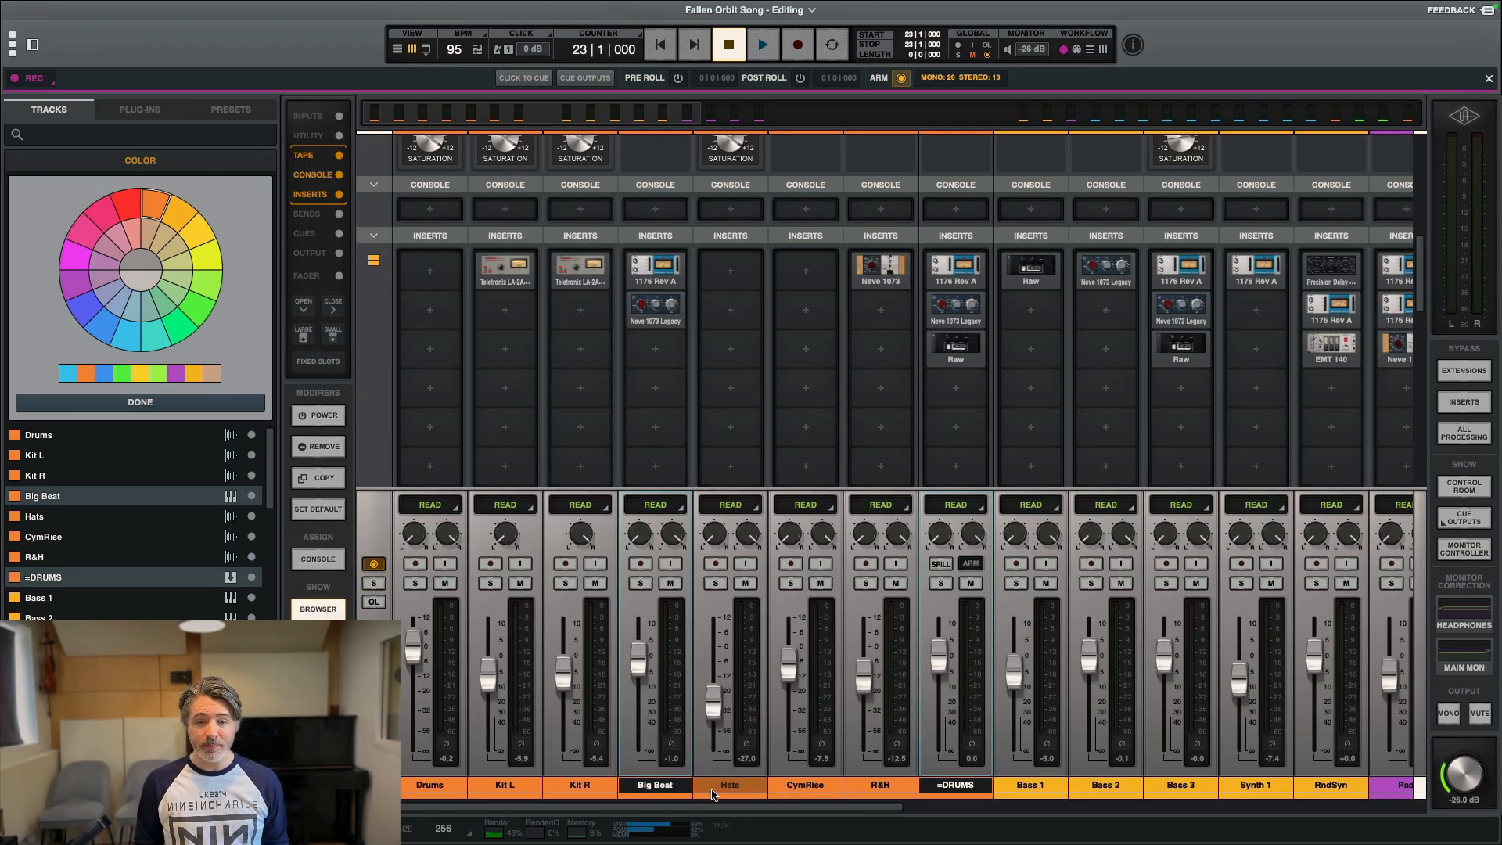
left_click(640, 582)
Step: Open the Big Beat 1176 and compare the Chorus with its meter switch at GR and OFF, restoring GR before closing it
left_click(665, 266)
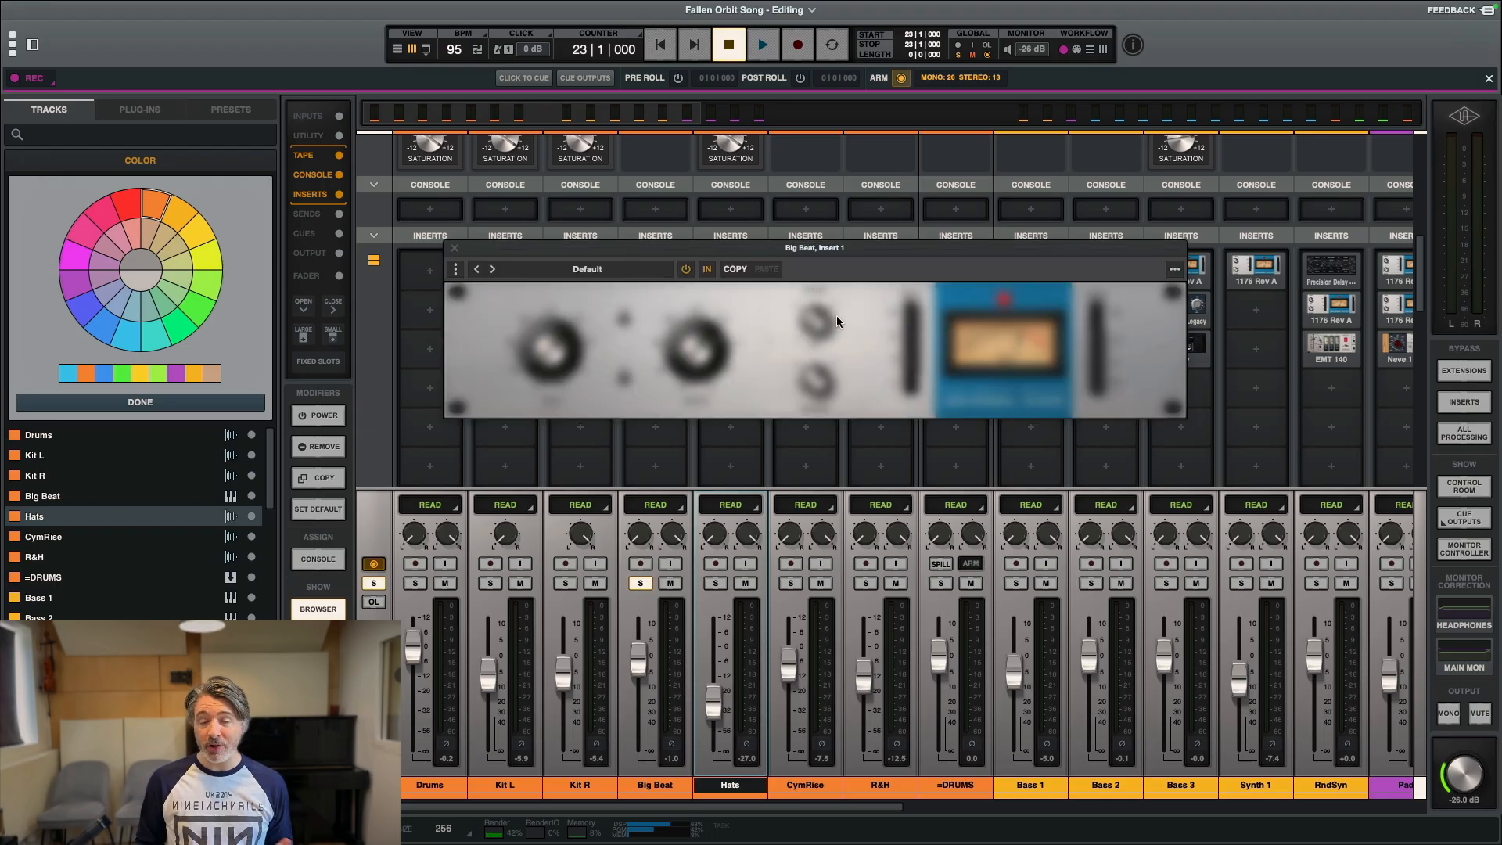
key("space")
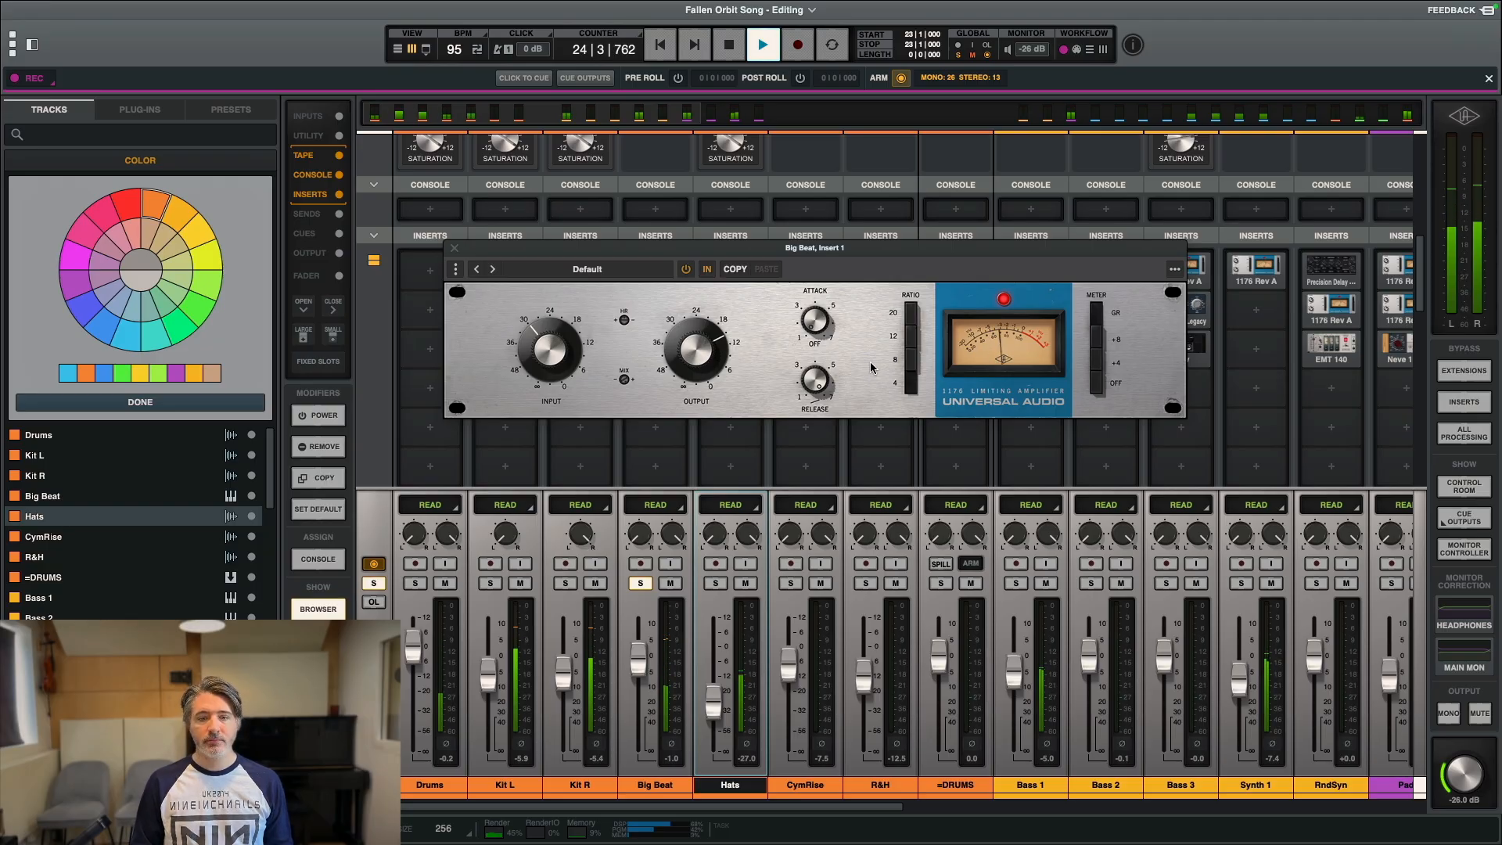
key("space")
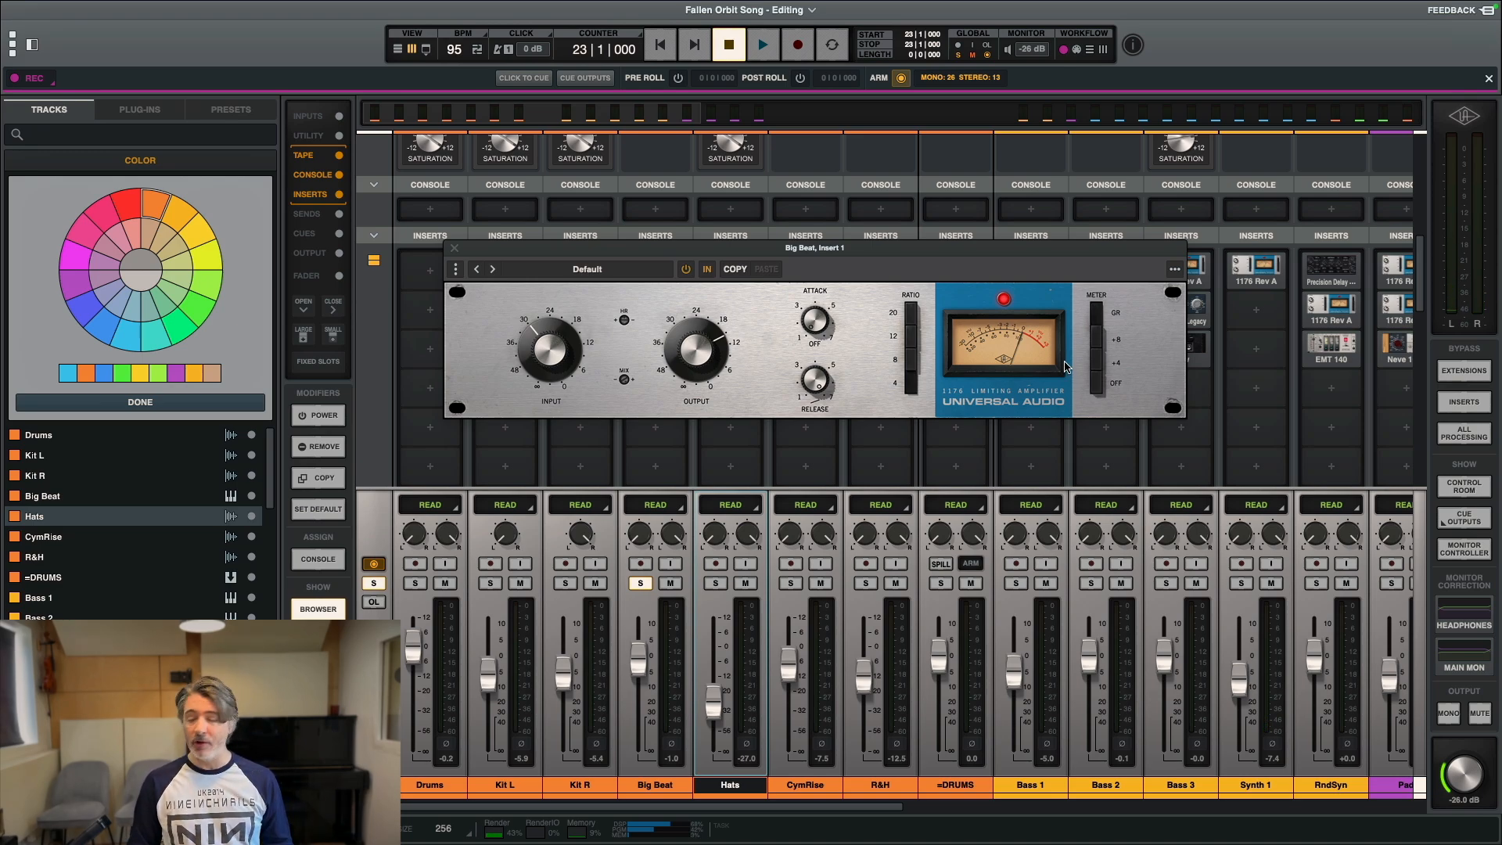
key("space")
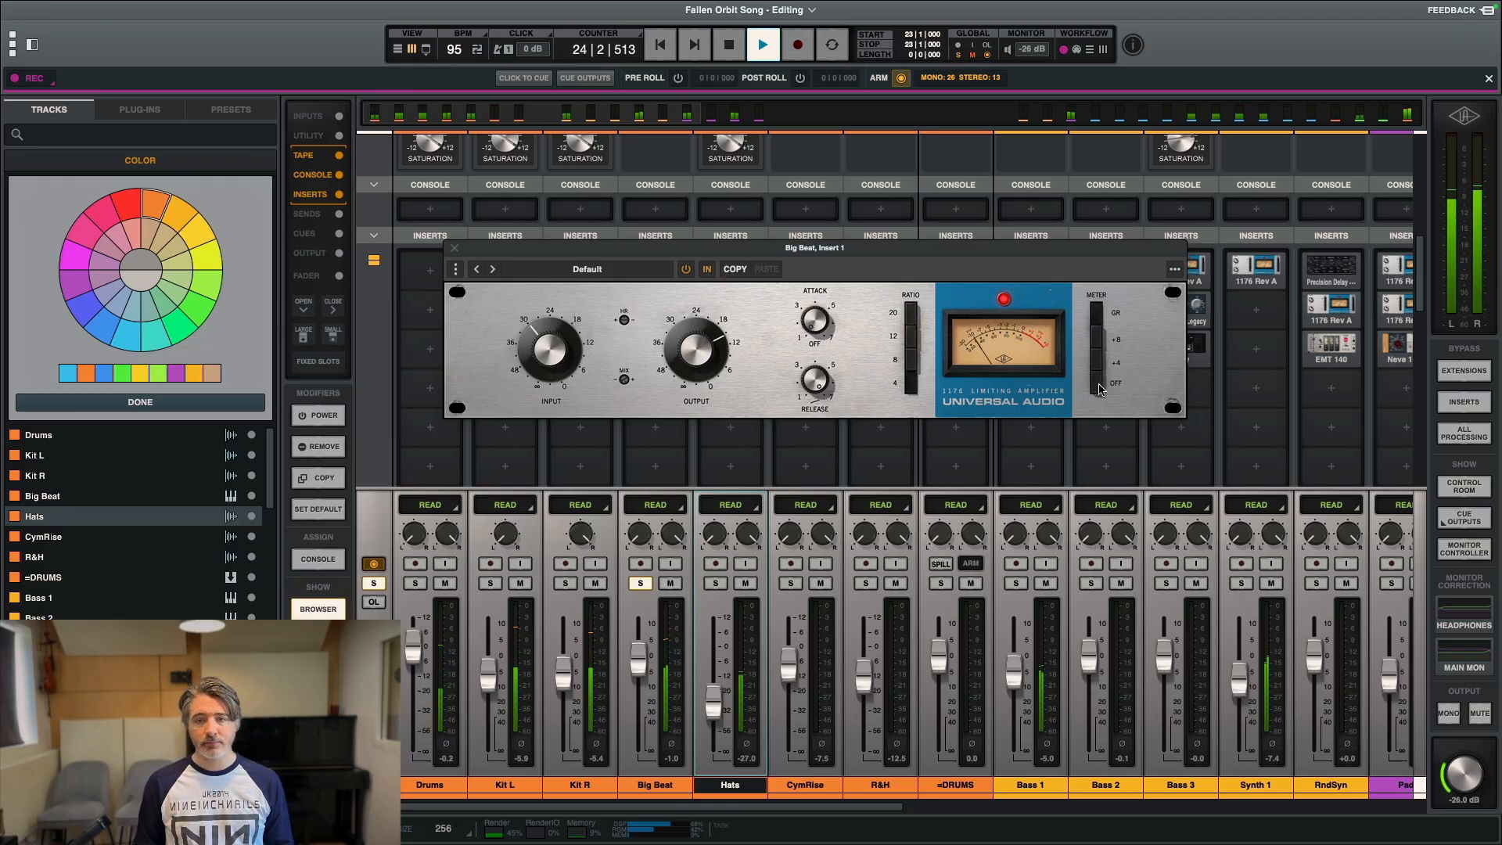
left_click(1095, 384)
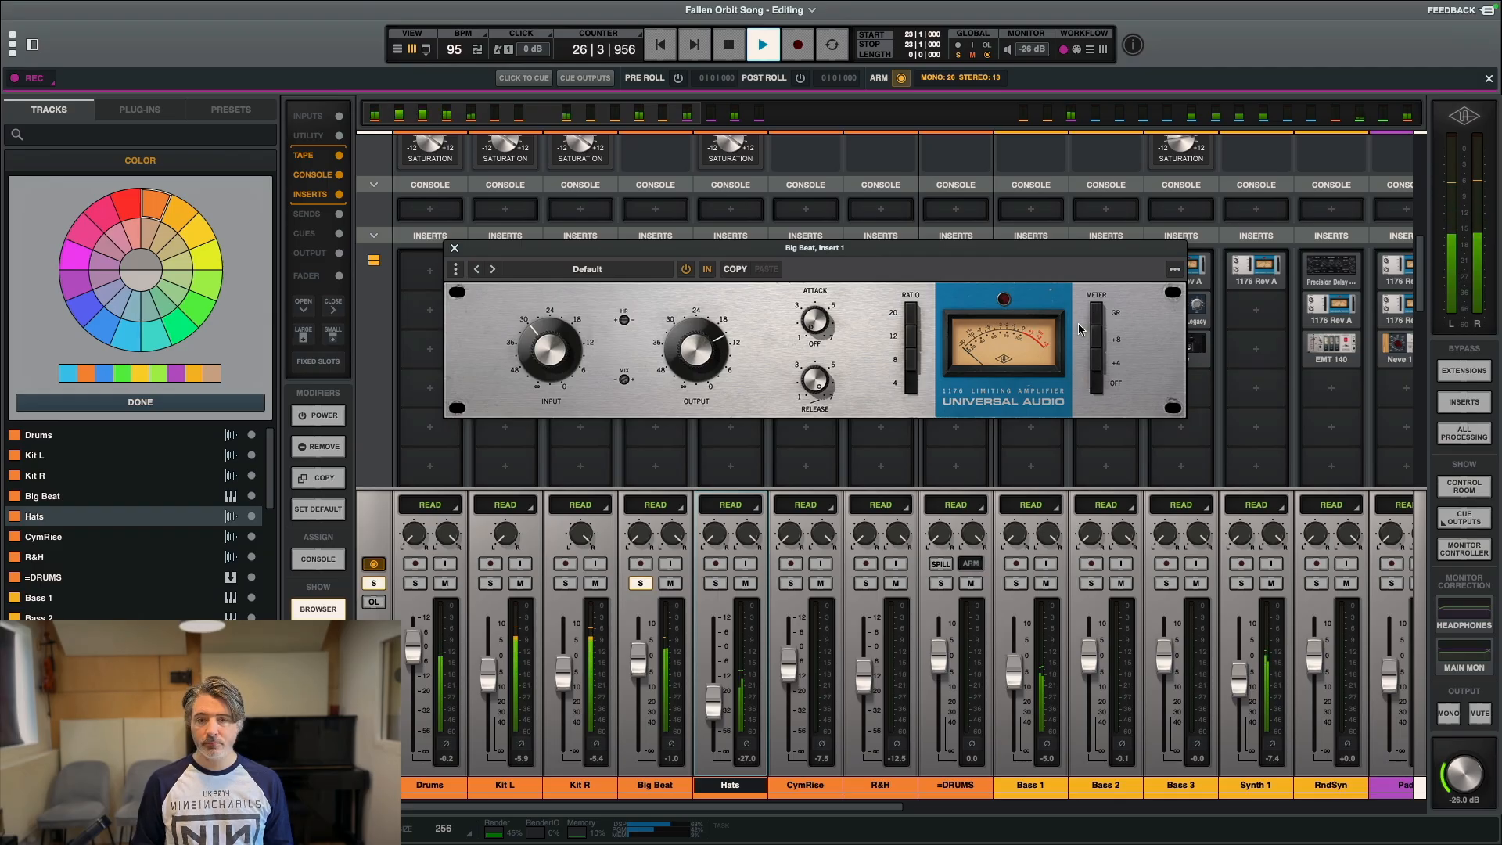
key("space")
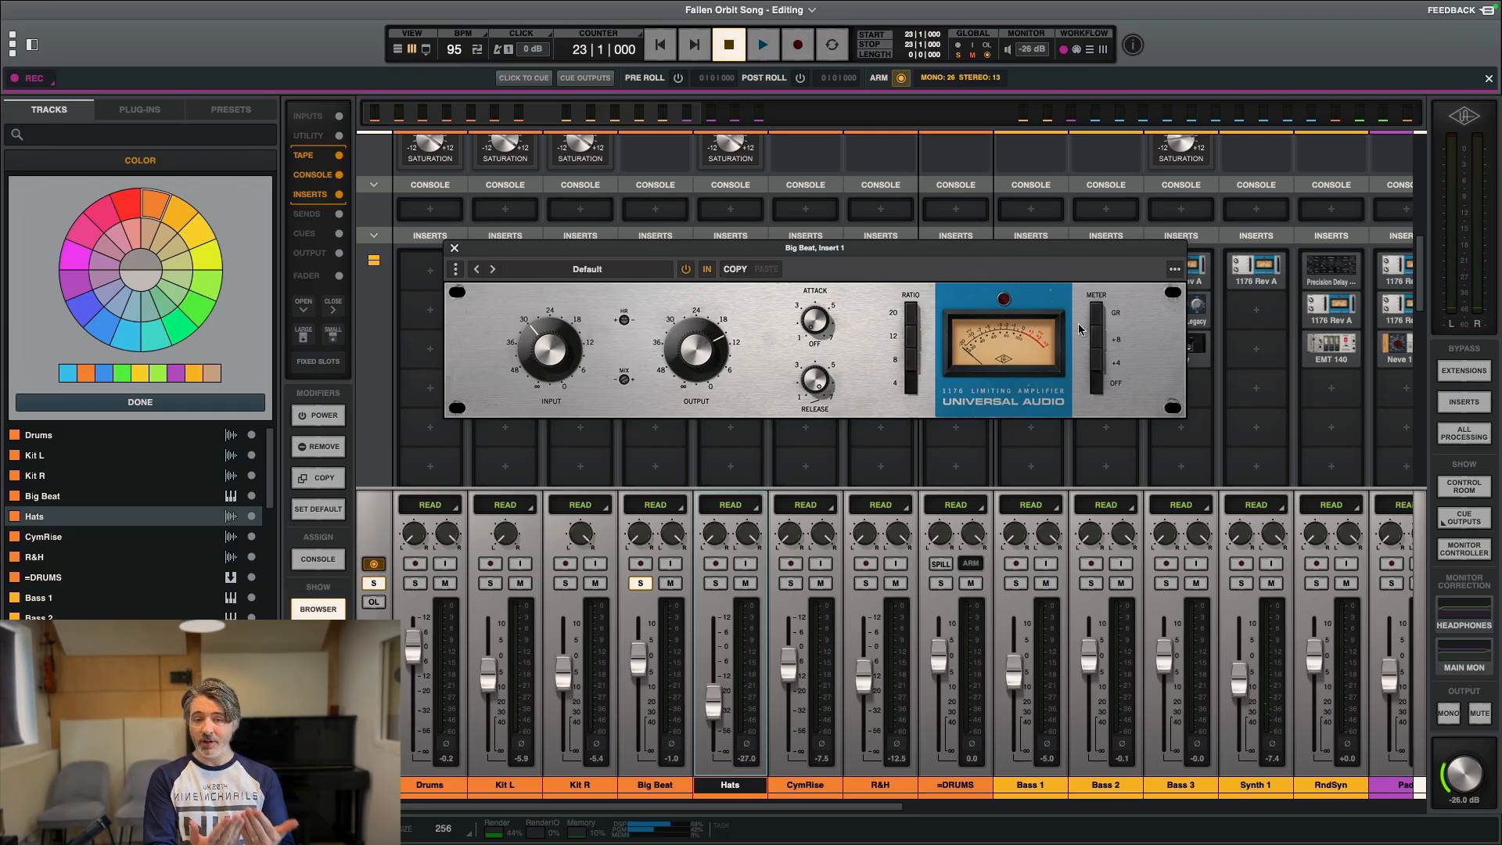
left_click(1098, 323)
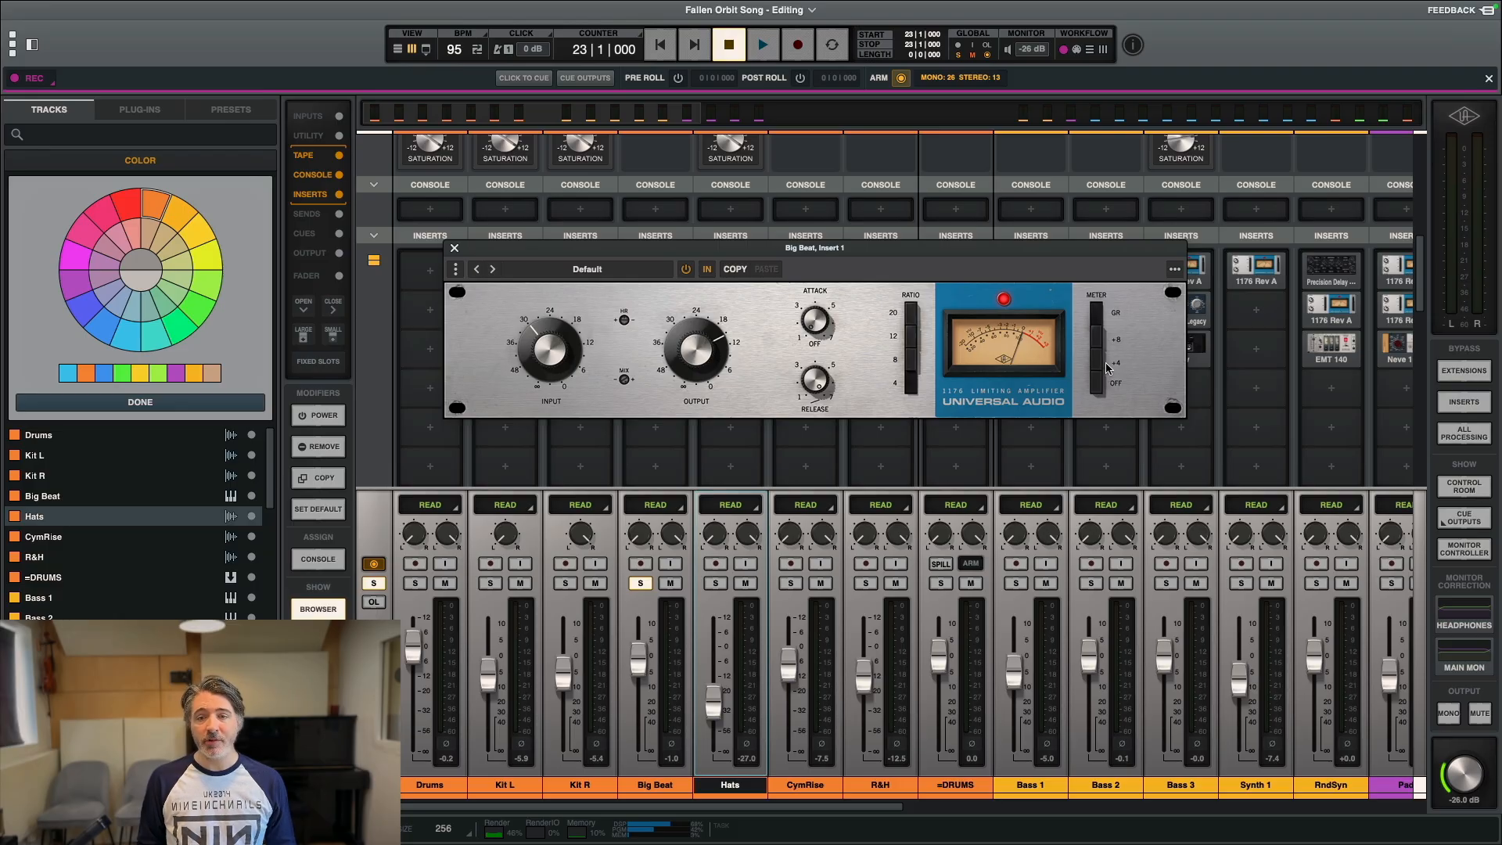
left_click(455, 248)
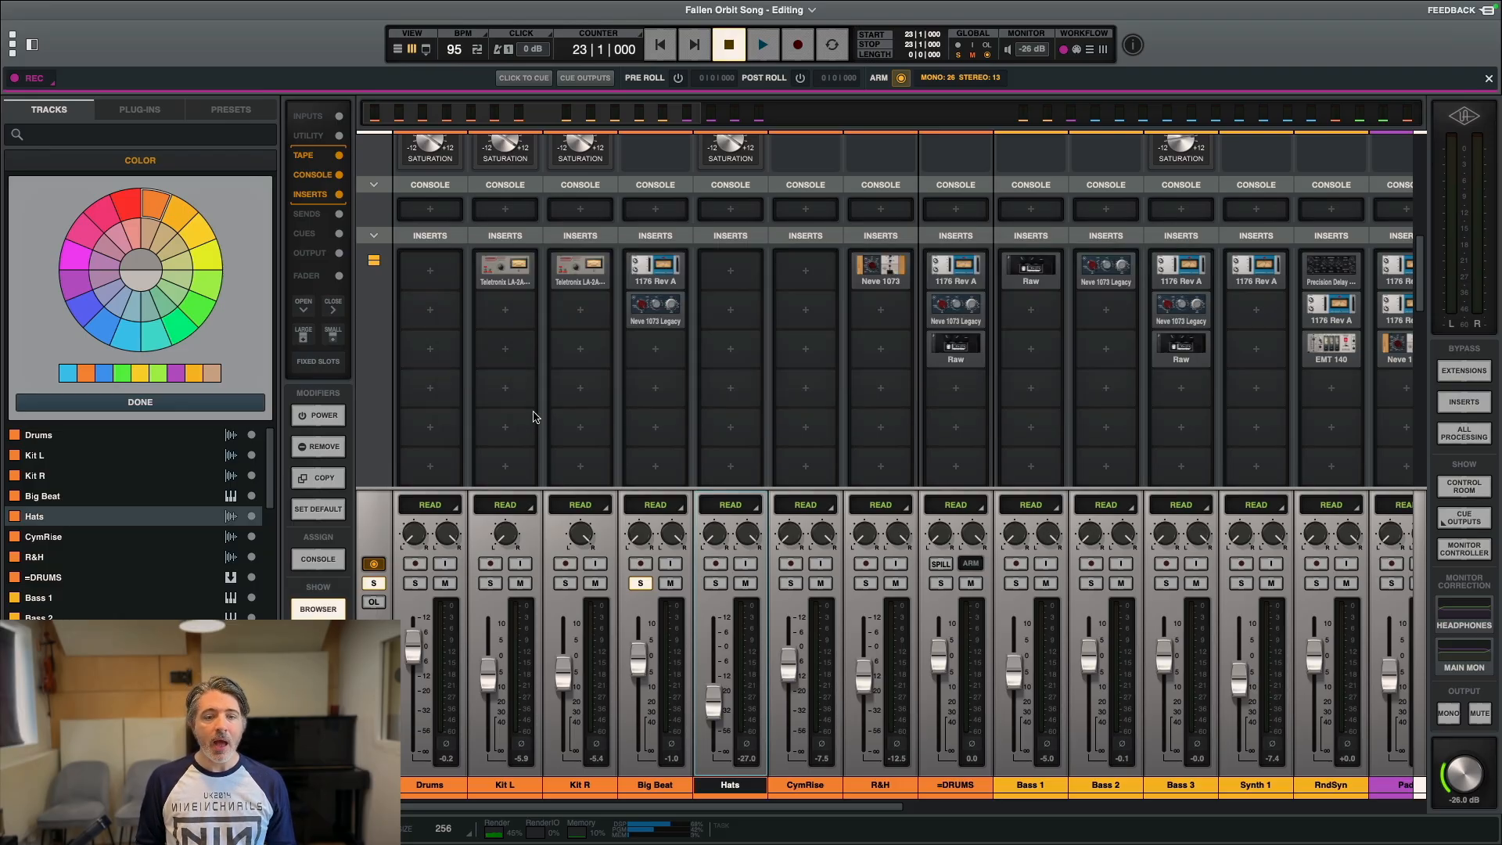
Step: Unsolo Big Beat, select the Kit L and Kit R channels together and solo both
left_click(640, 583)
left_click(580, 785)
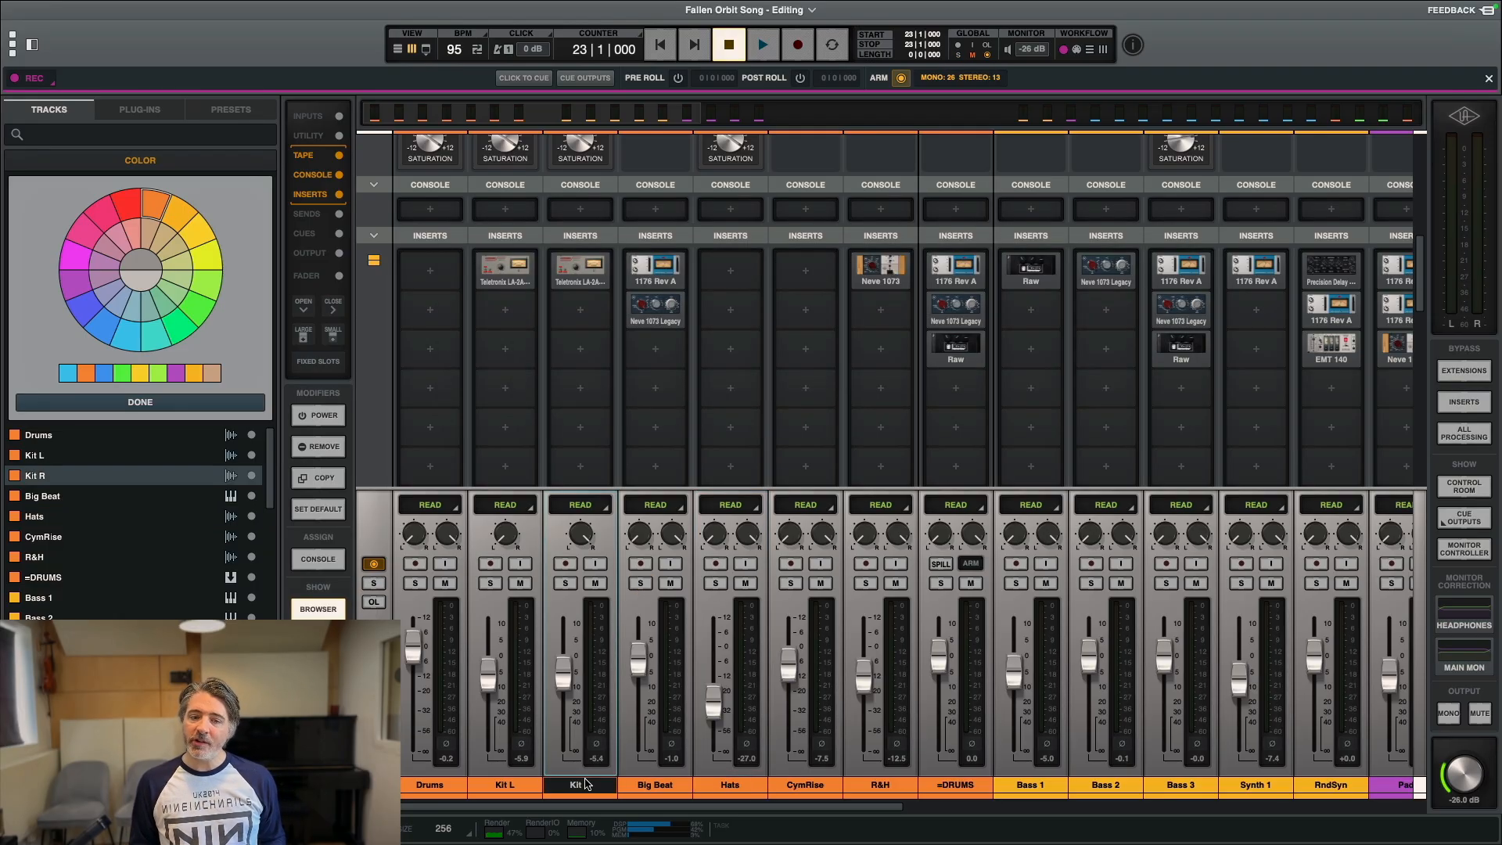
left_click(504, 785, "shift")
scroll(505, 340, "up", 5)
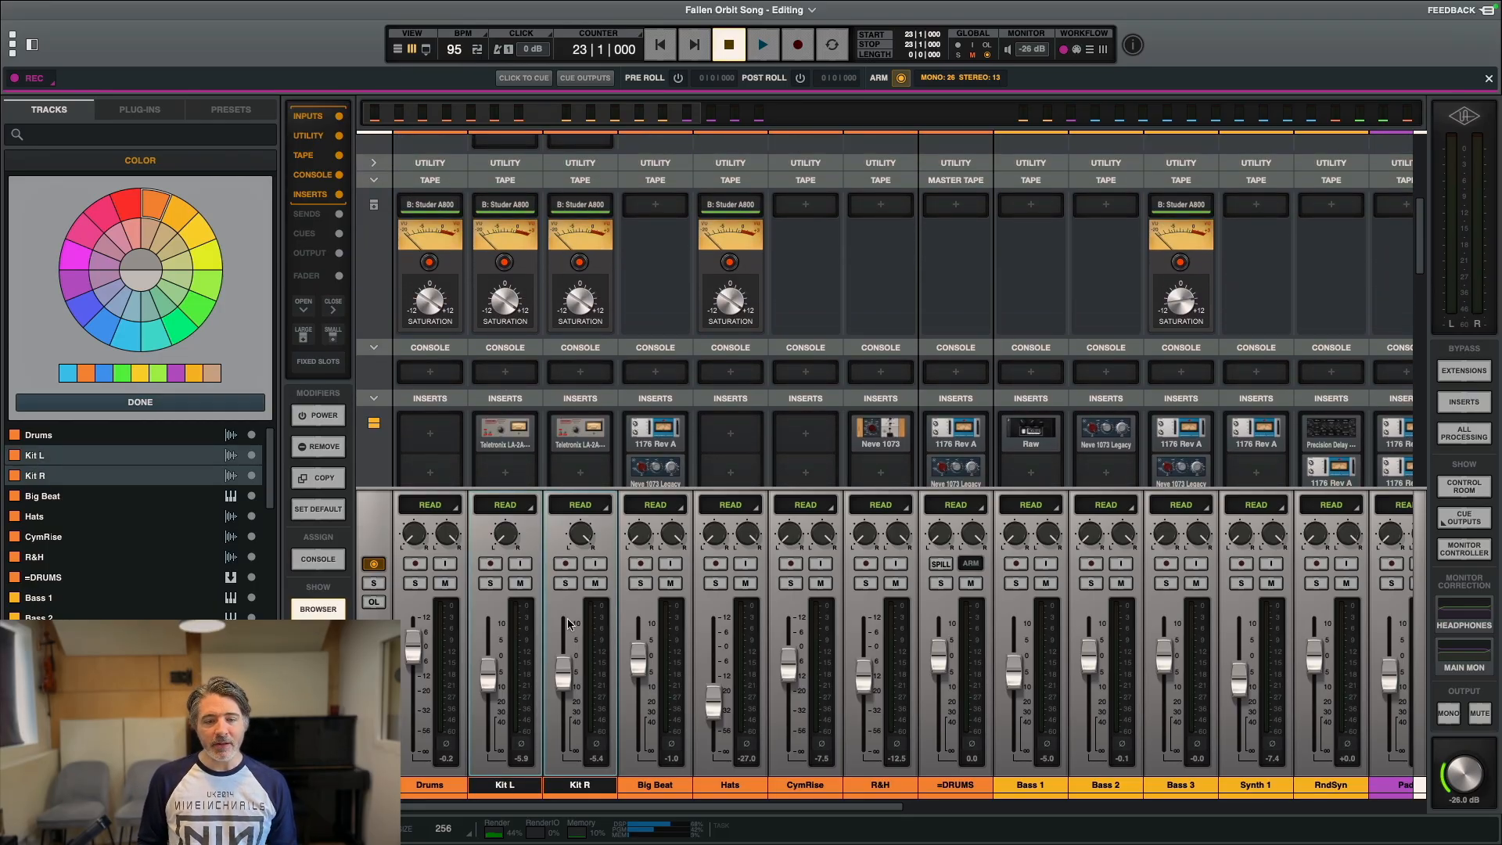
left_click(490, 584)
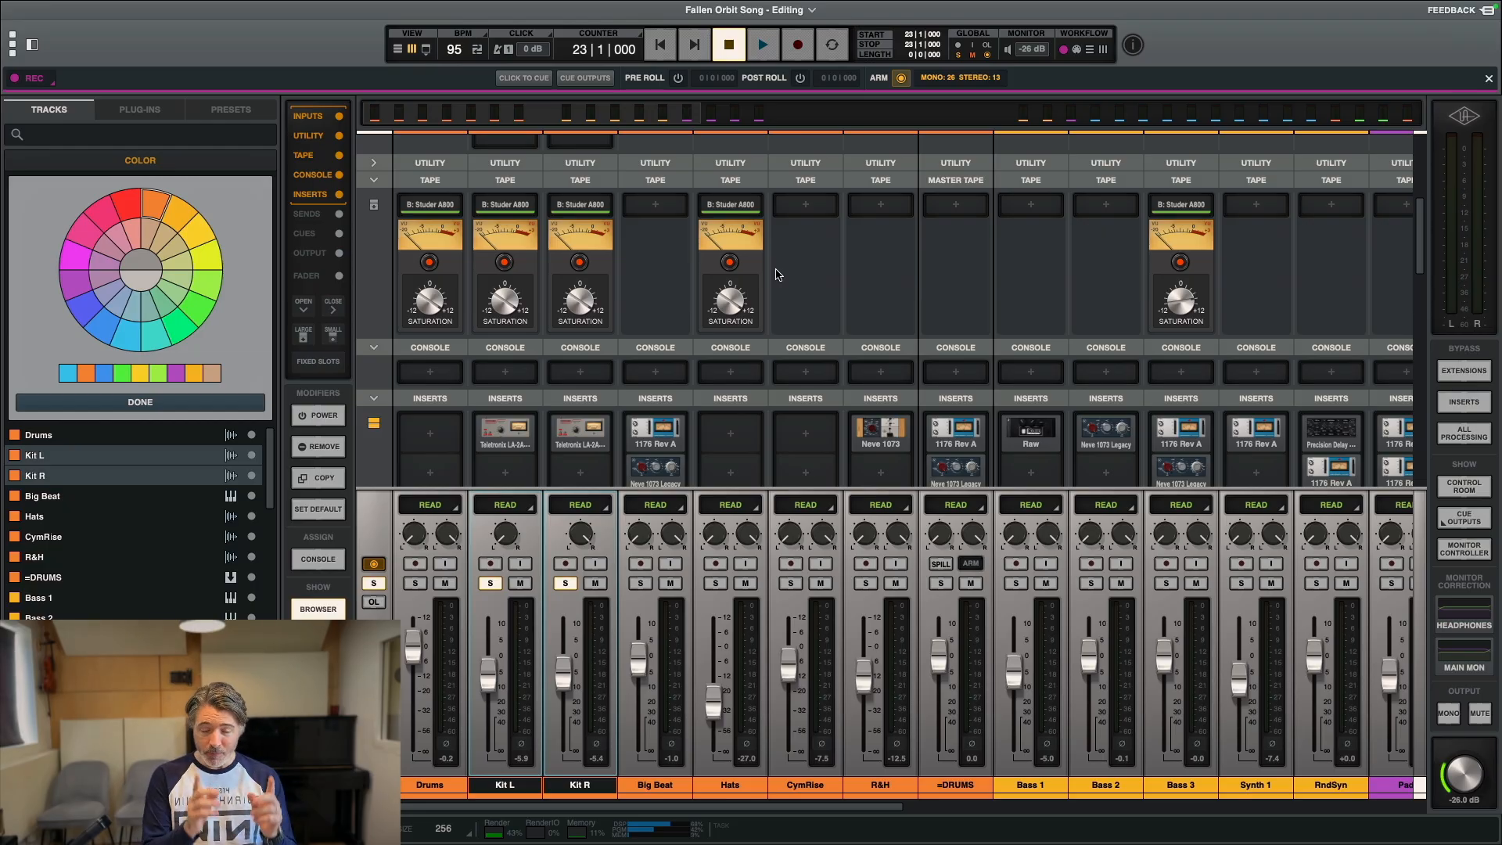
Step: Zoom in on the start of the Chorus in the timeline and select the first Real Drums clip on Kit L
key("super+equal")
scroll(785, 279, "up", 5)
scroll(780, 276, "right", 4)
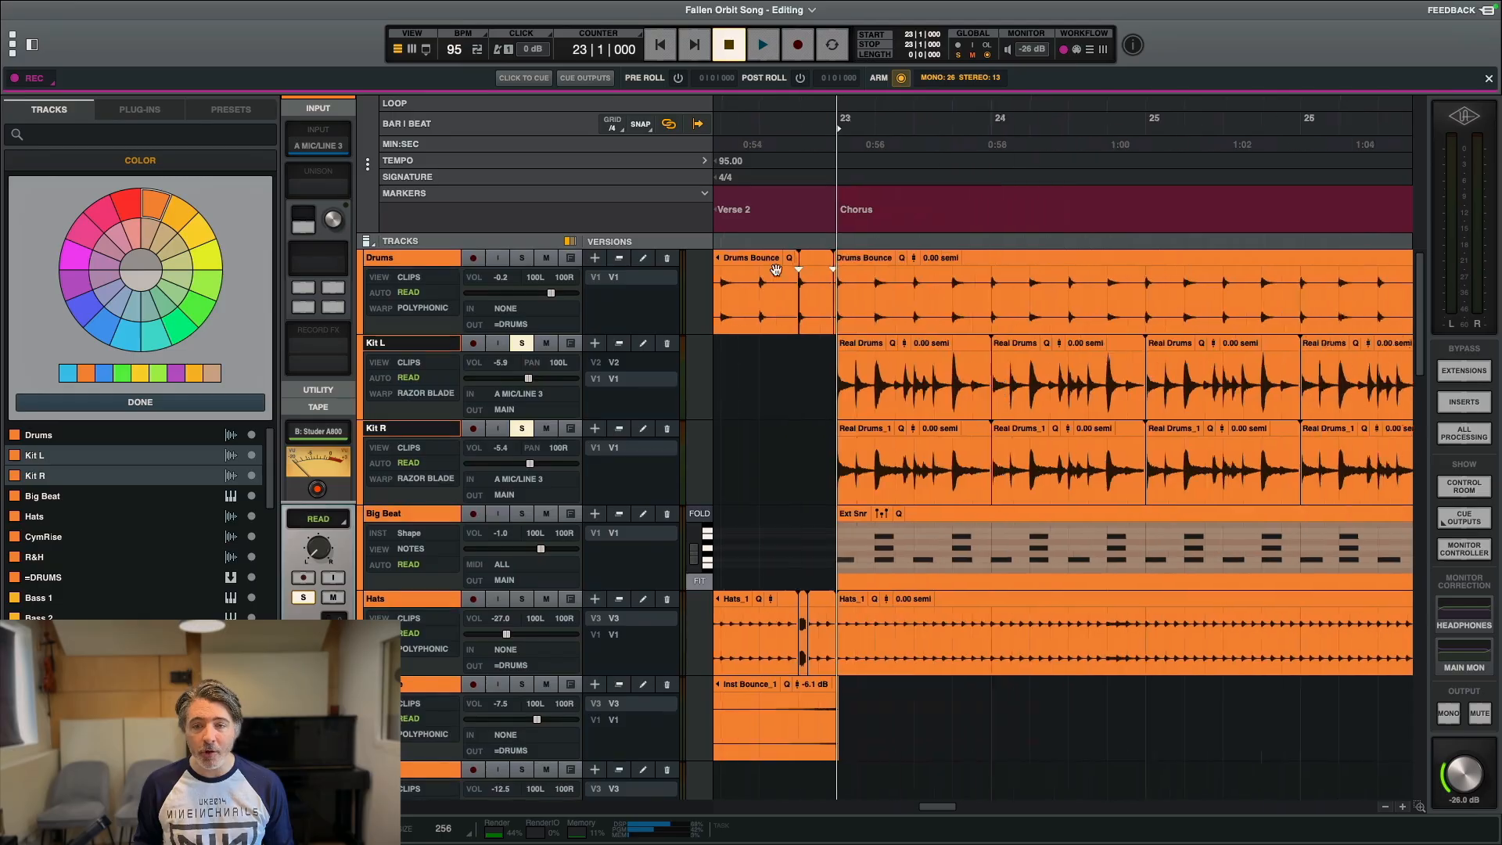
scroll(860, 391, "left", 2)
left_click(892, 385)
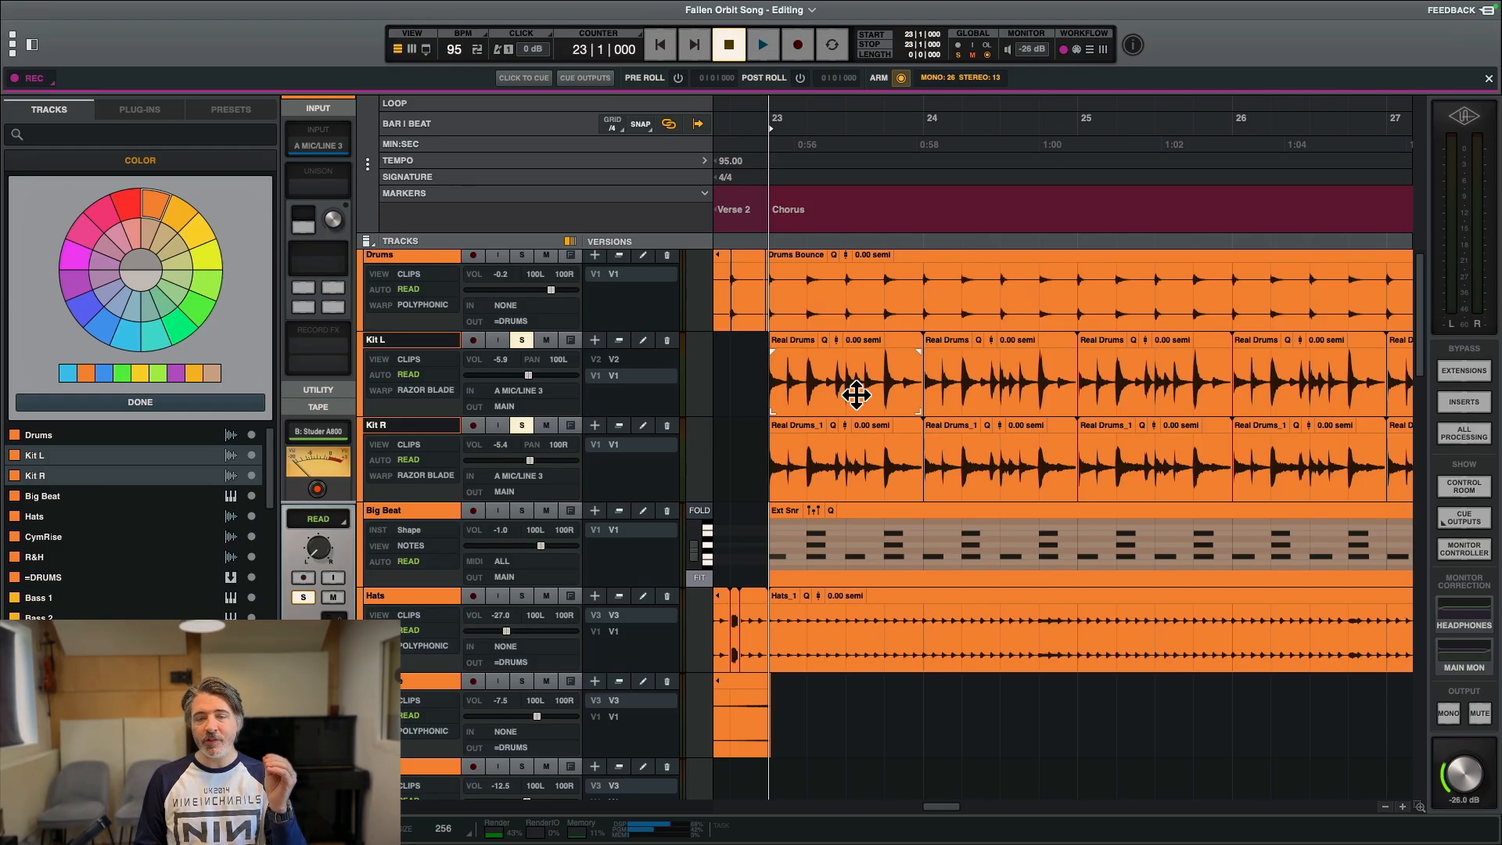
Step: Listen to the soloed Kit L and Kit R from the start of the Chorus, viewing both the timeline and the mixer
key("super+equal")
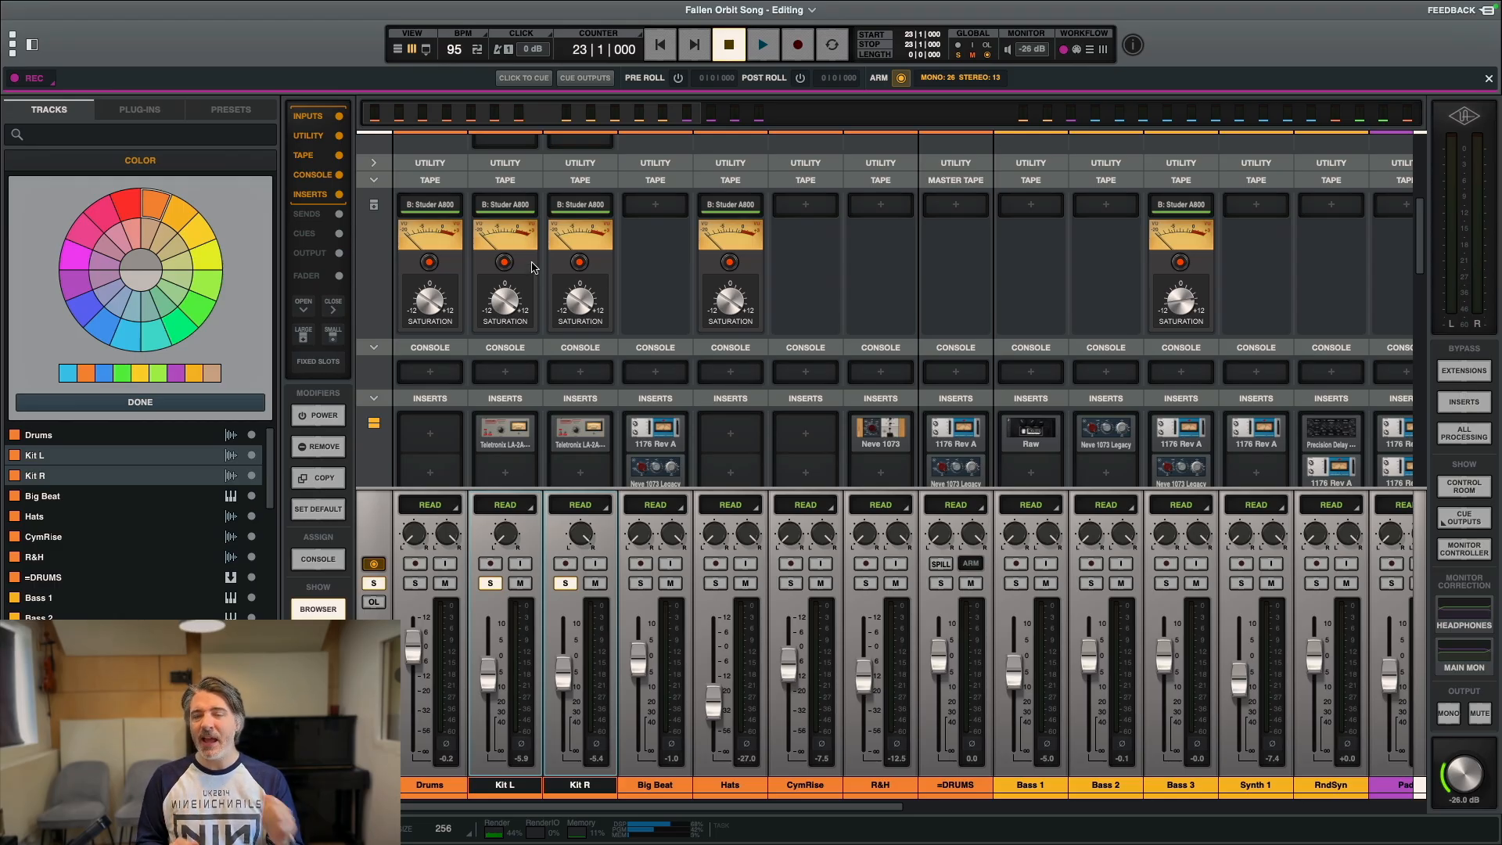
key("super+equal")
key("space")
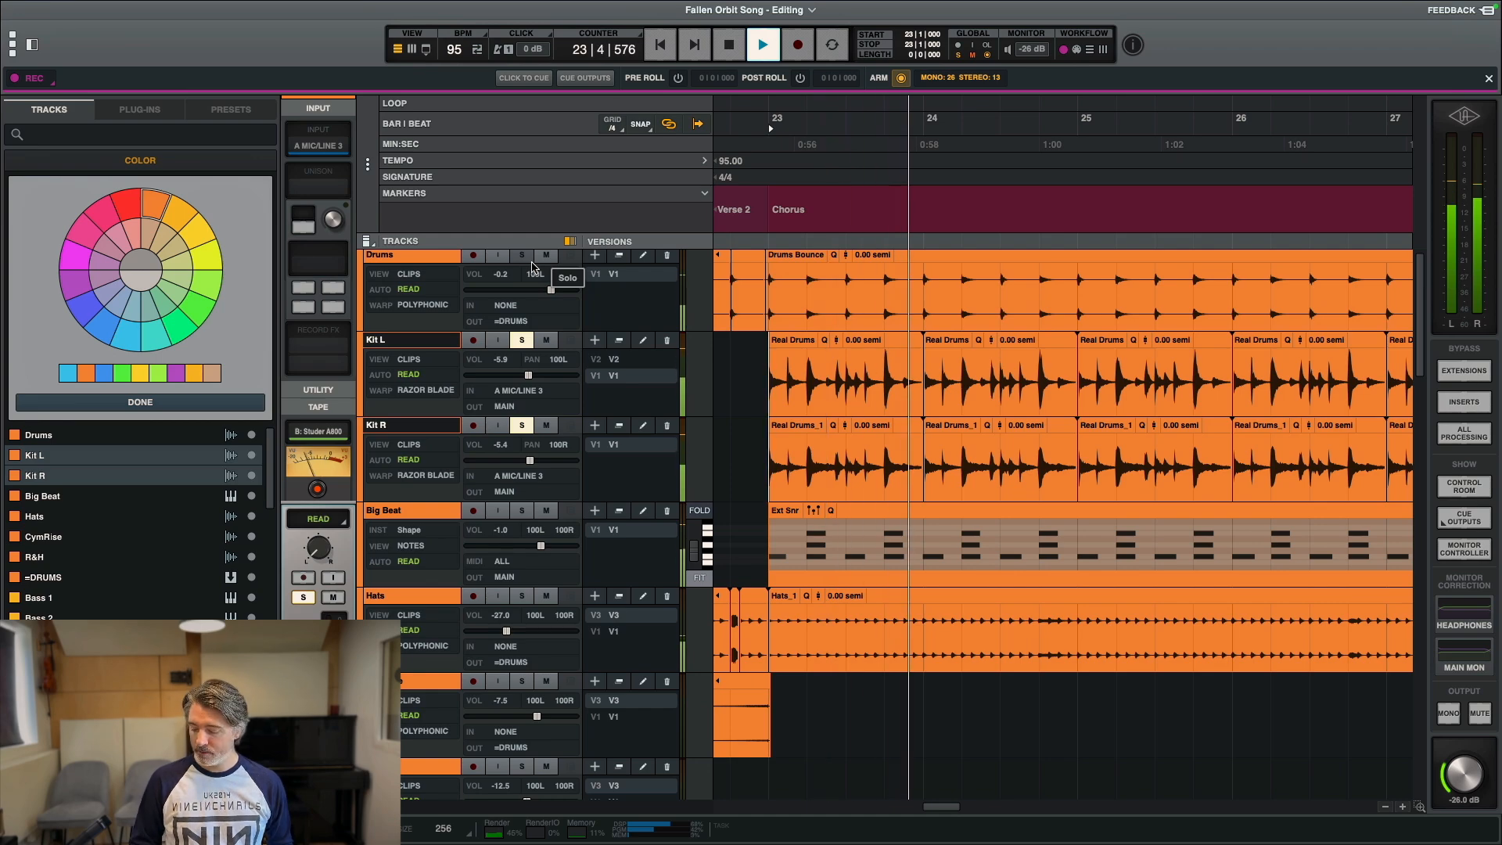
key("super+equal")
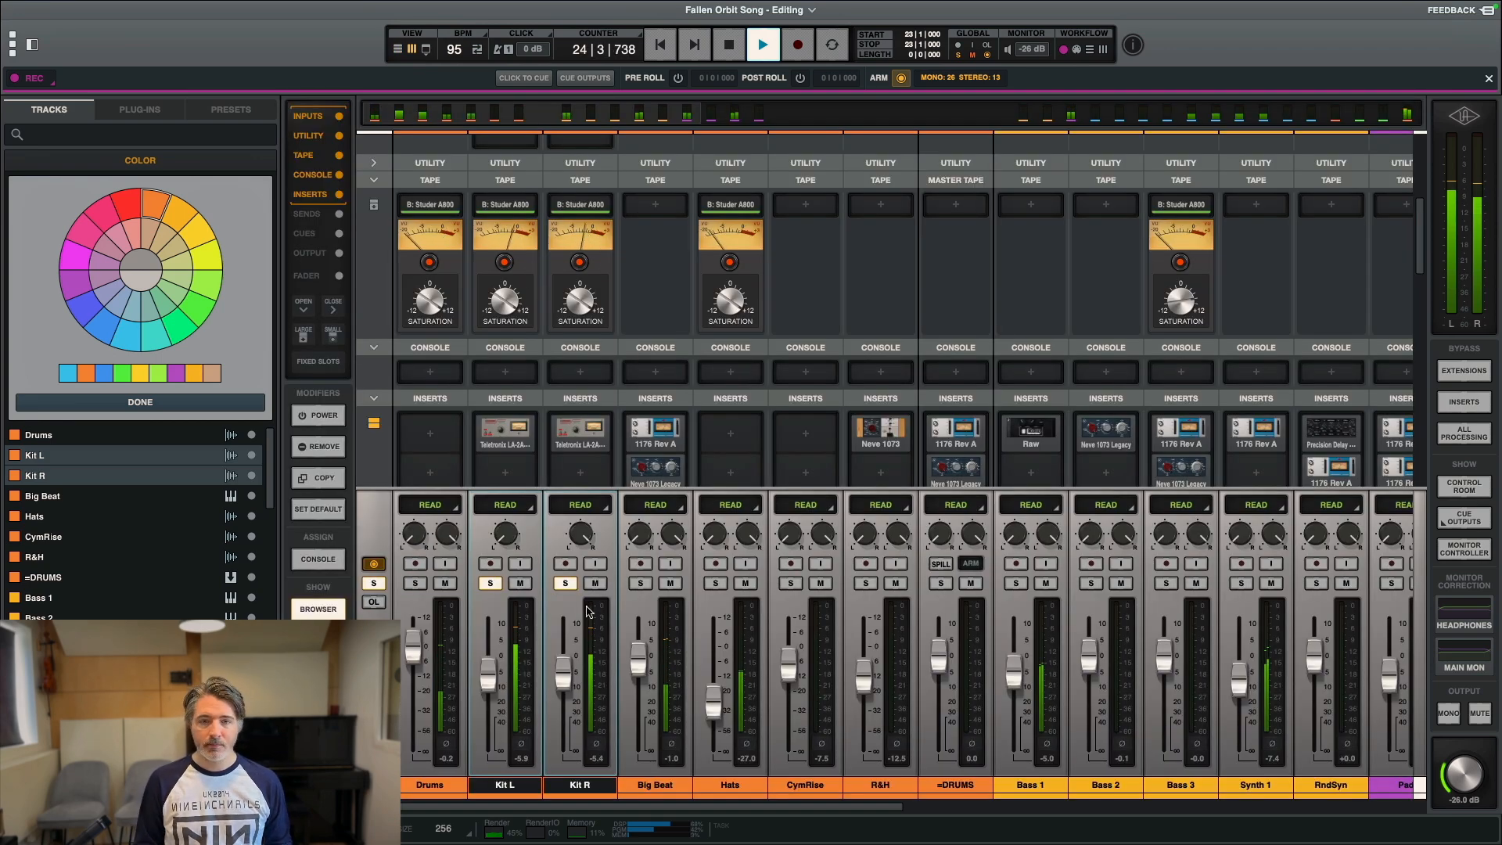
key("space")
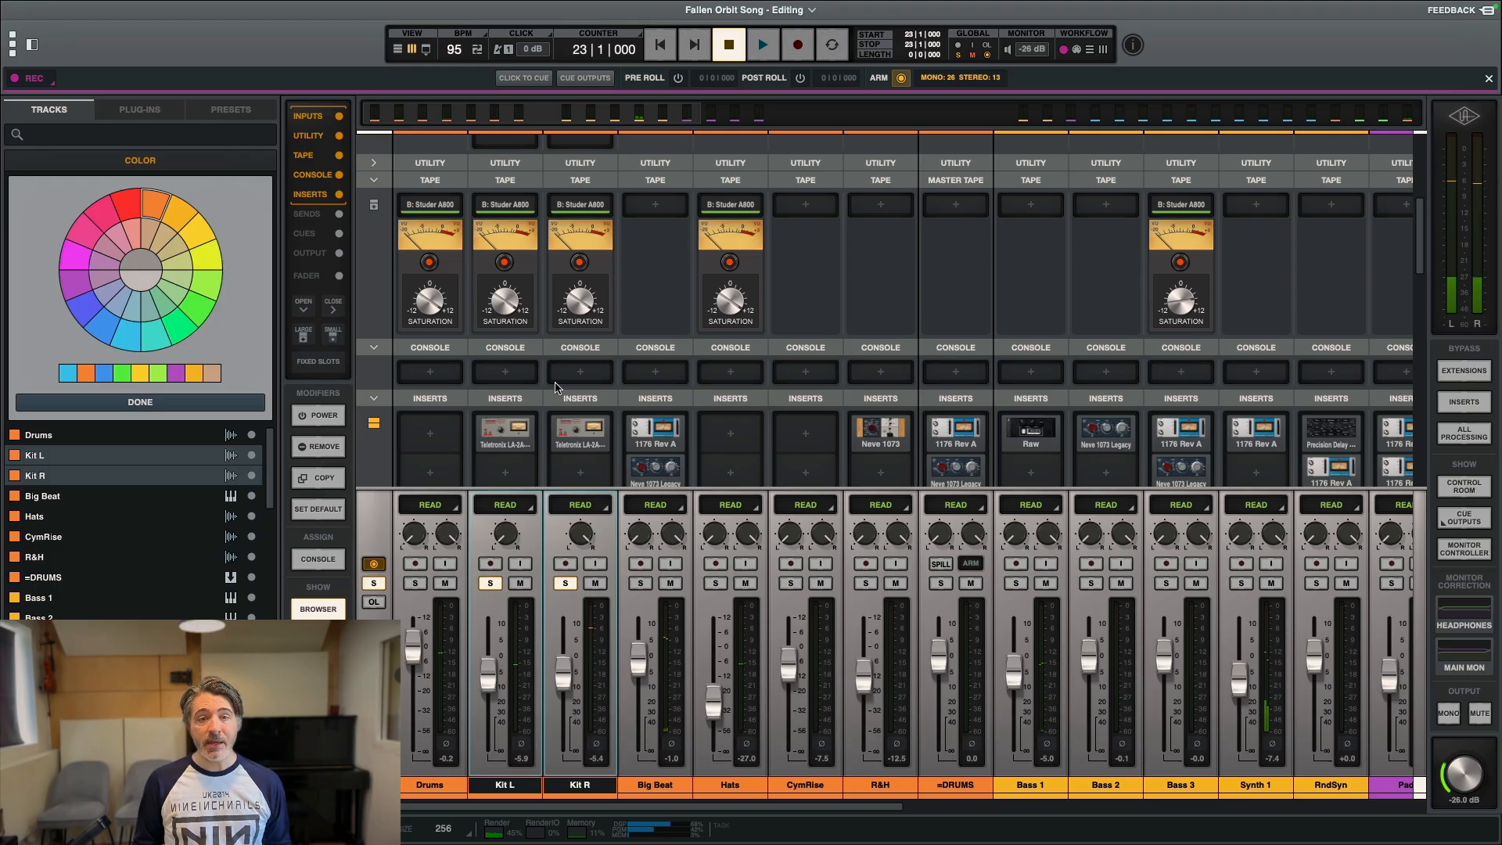
Step: Play the Chorus and compare Kit L and Kit R with their Studer A800 tape switched off and on, leaving it on
left_click(580, 261)
left_click(580, 261)
left_click(581, 261)
left_click(581, 261)
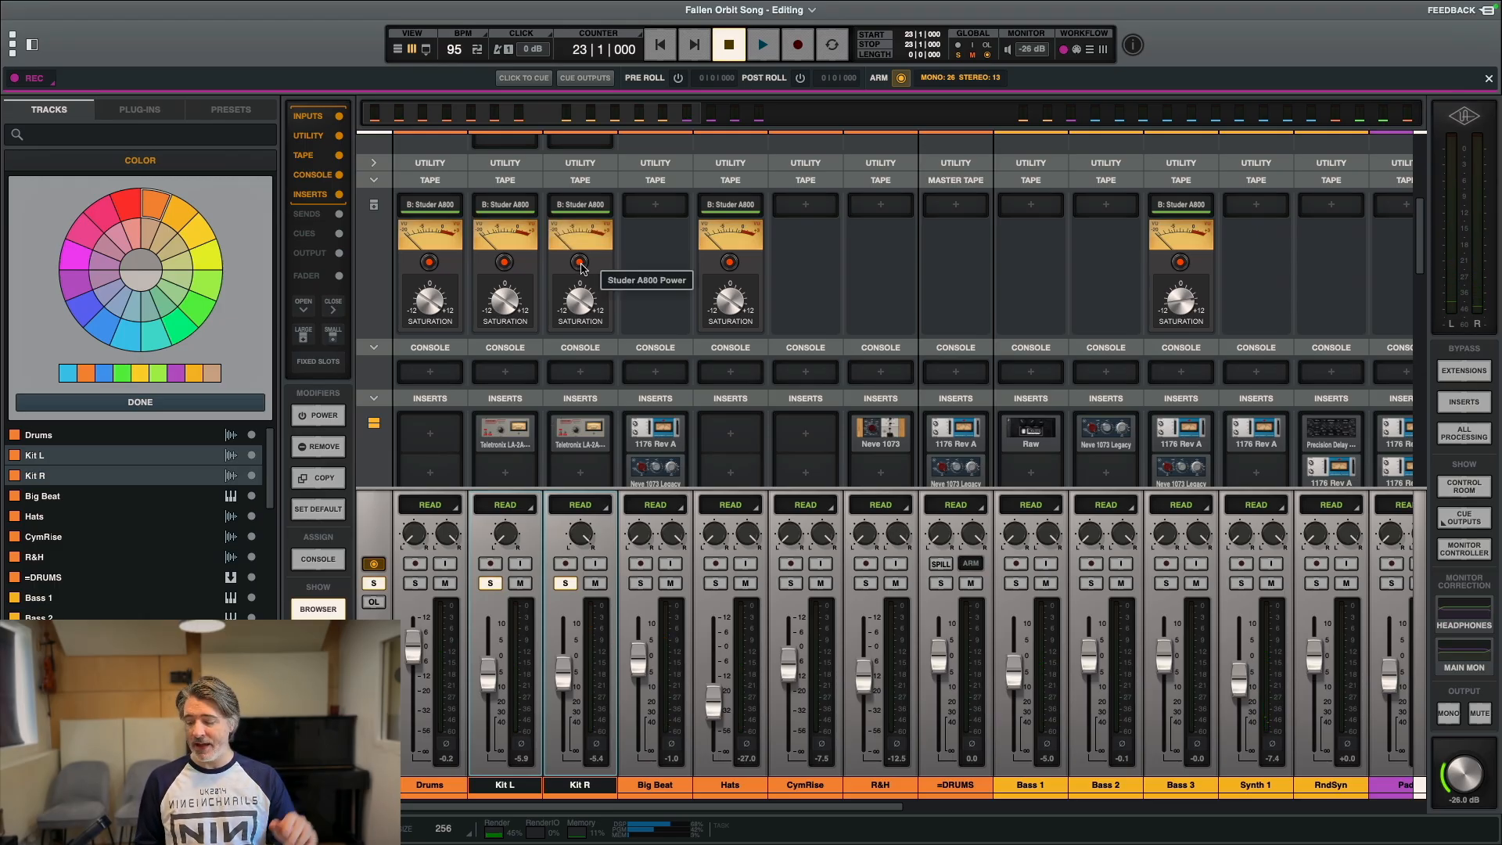
key("space")
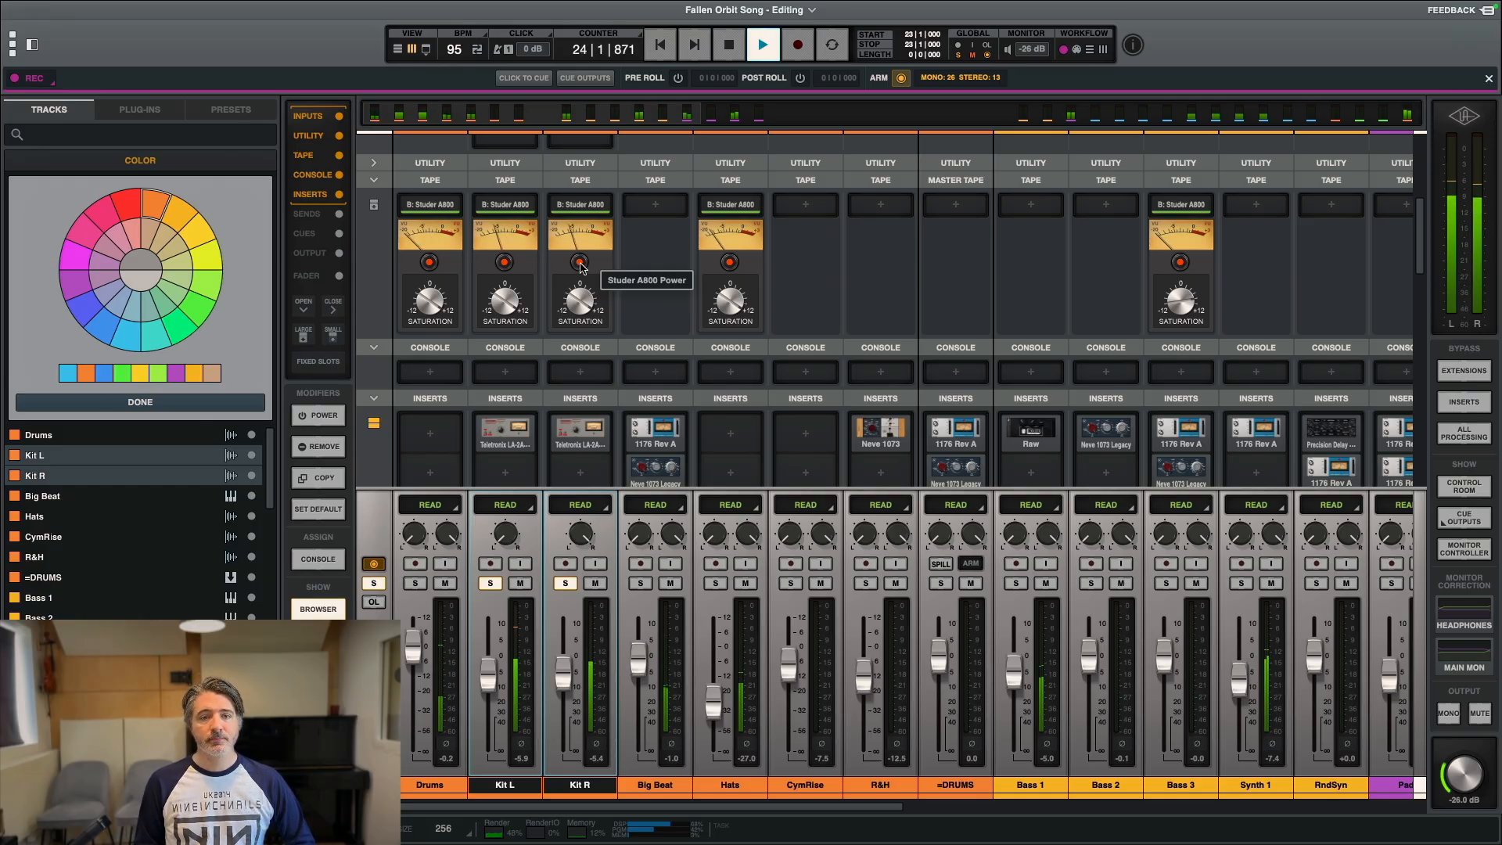
left_click(580, 262)
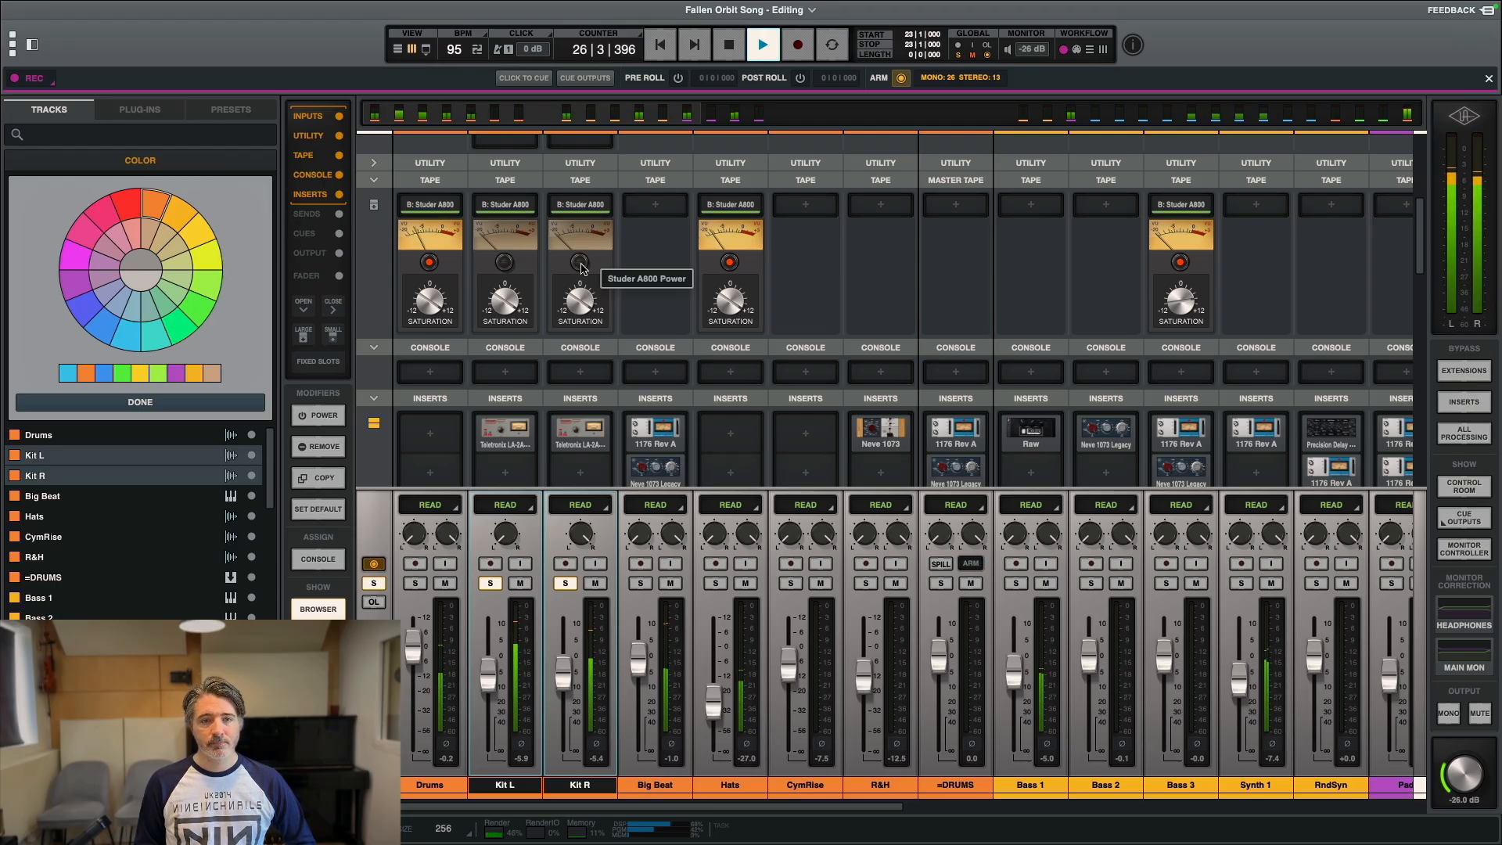
left_click(580, 266)
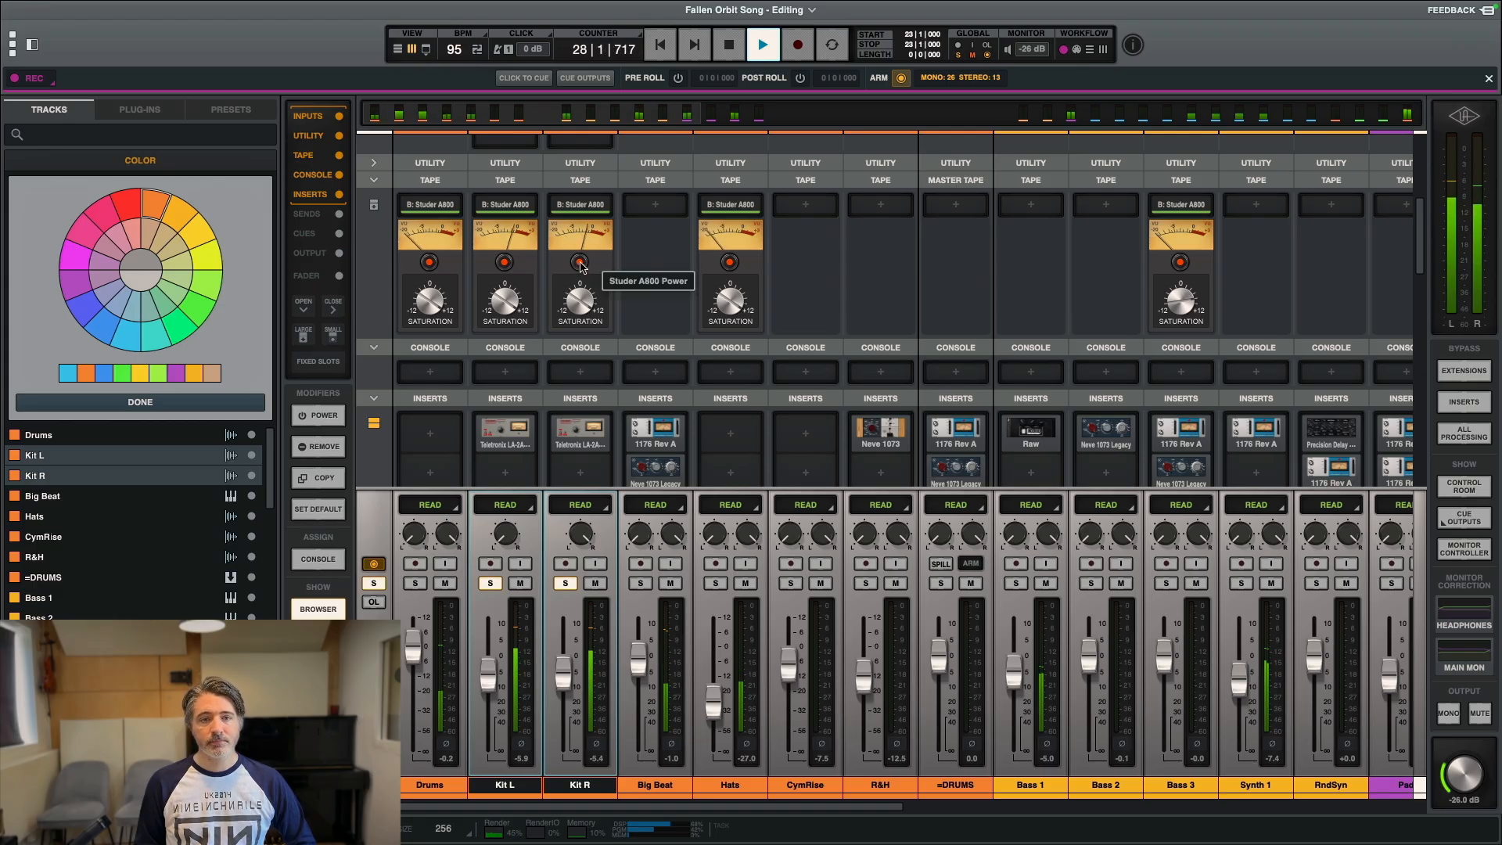
key("super+equal")
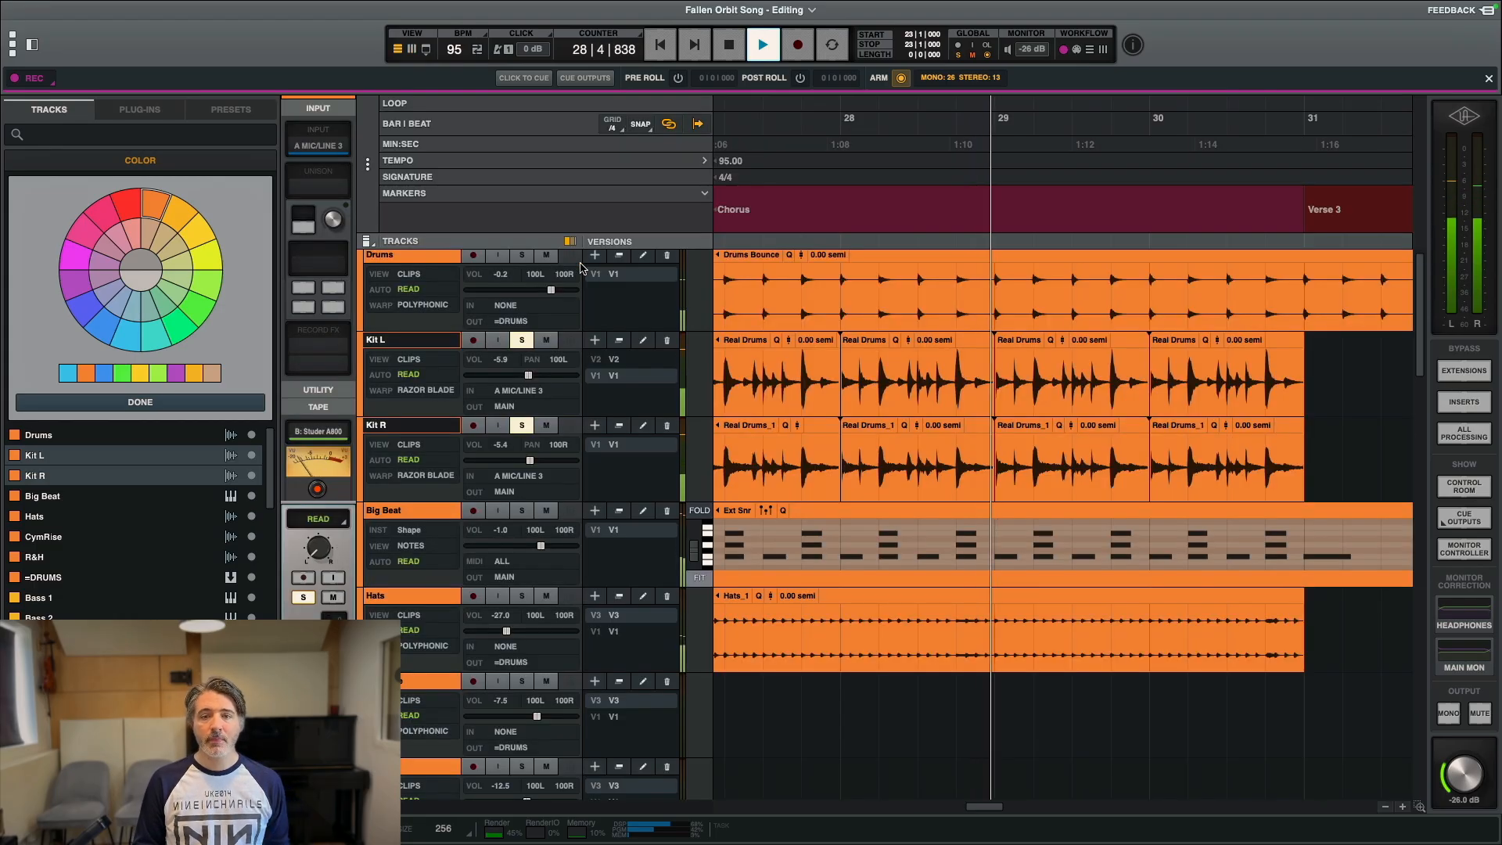
key("space")
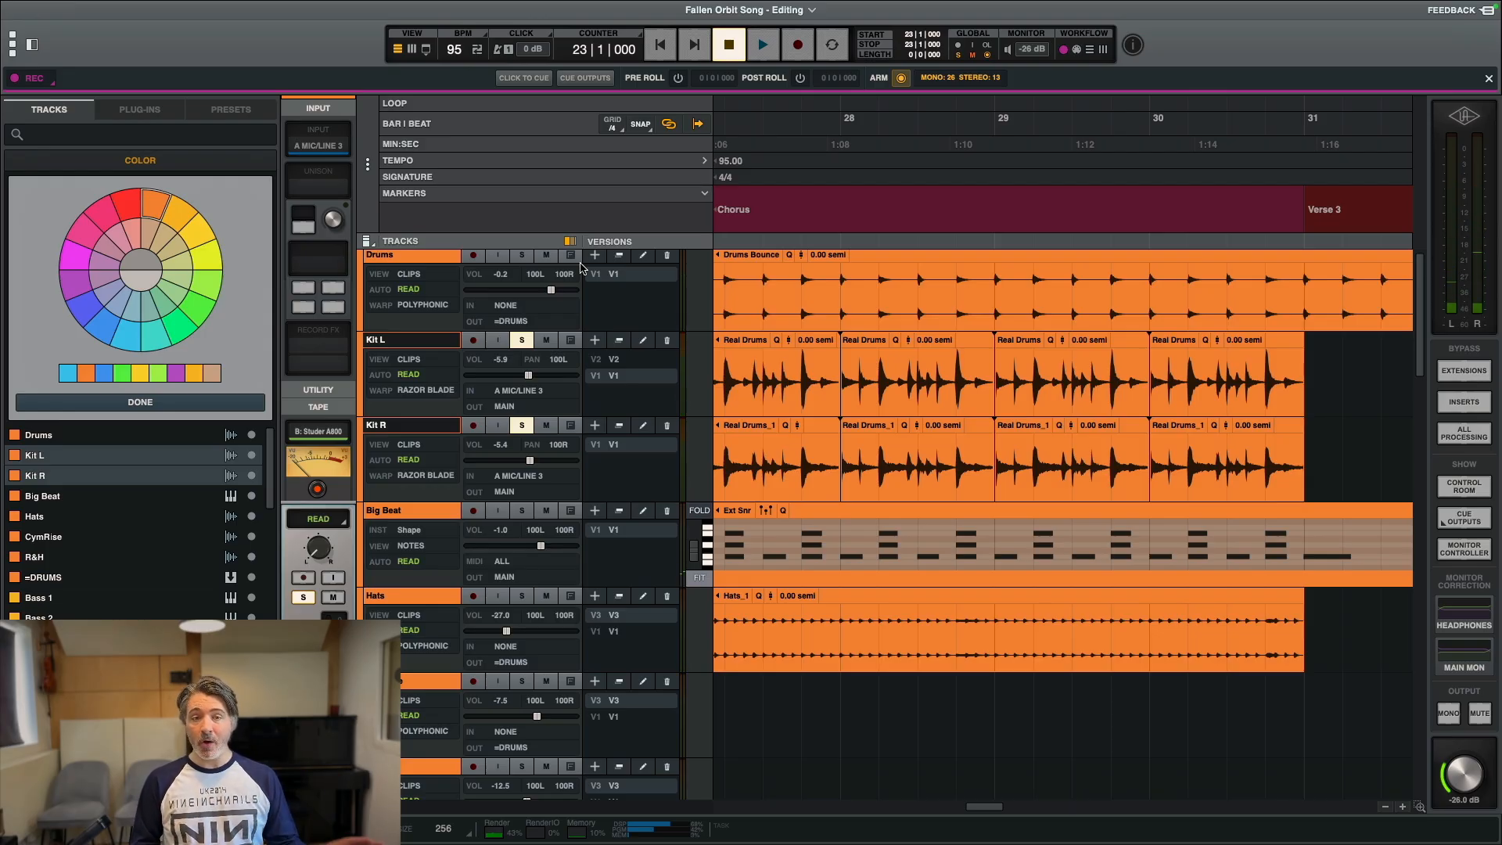
Step: Open the Teletronix LA-2A inserts of Kit R and Kit L and arrange their windows side by side
key("super+equal")
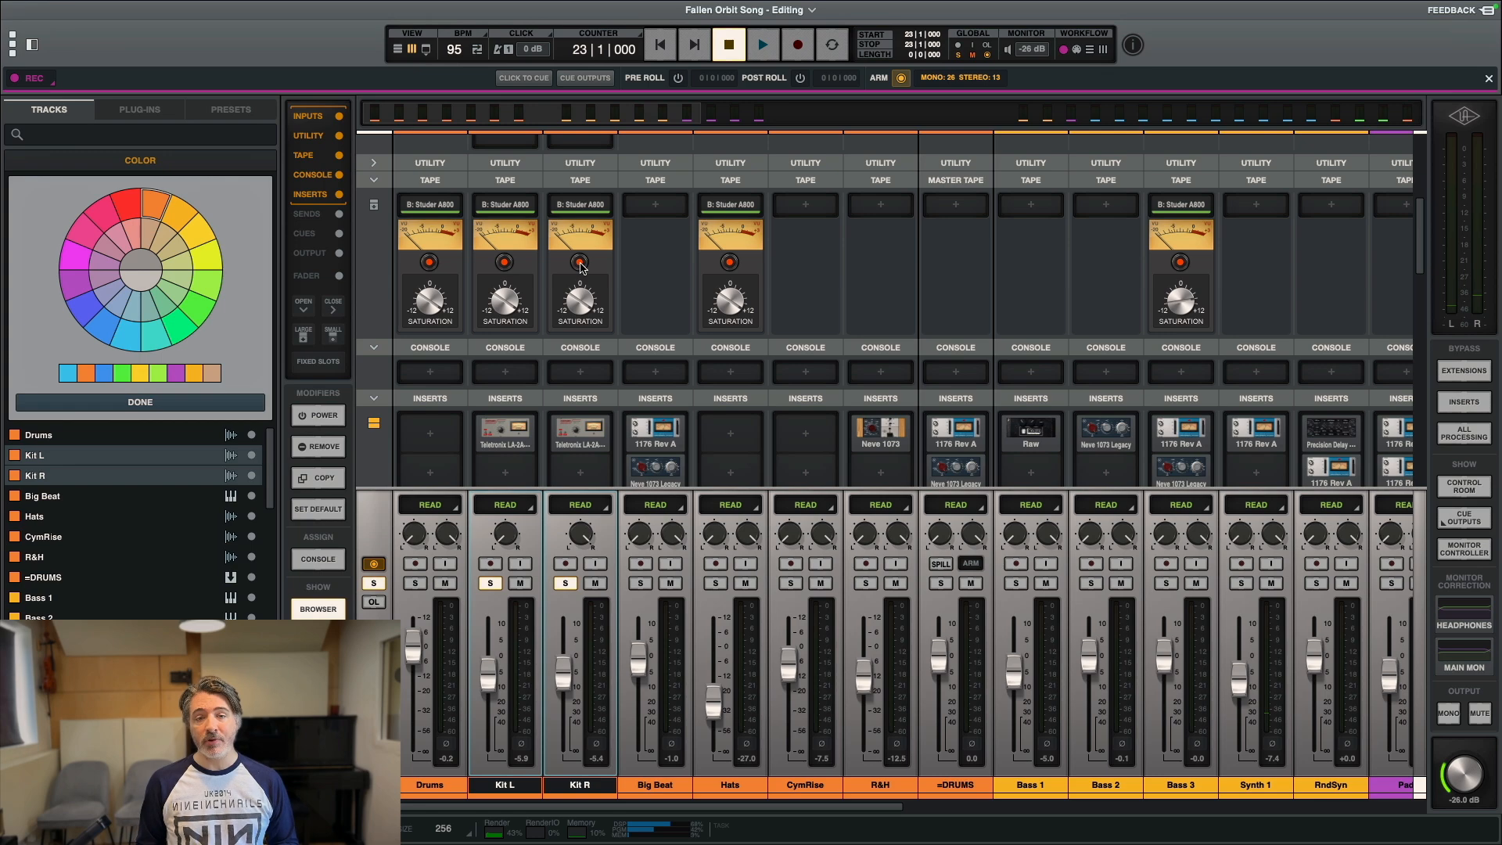
left_click(579, 430)
left_click(527, 436)
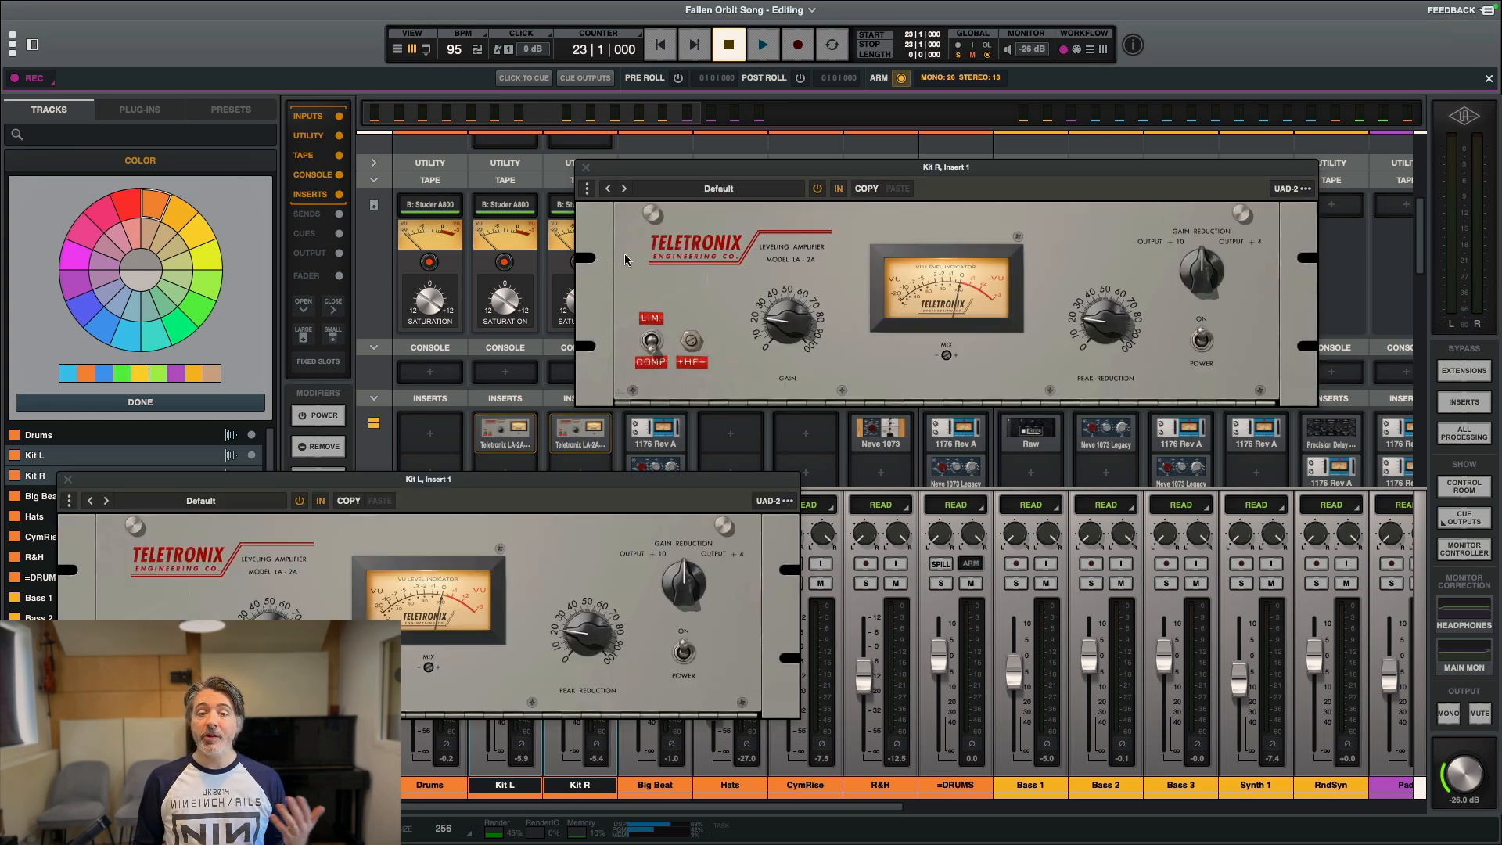
left_click_drag(896, 168, 989, 350)
left_click_drag(589, 479, 550, 353)
left_click_drag(931, 348, 1009, 368)
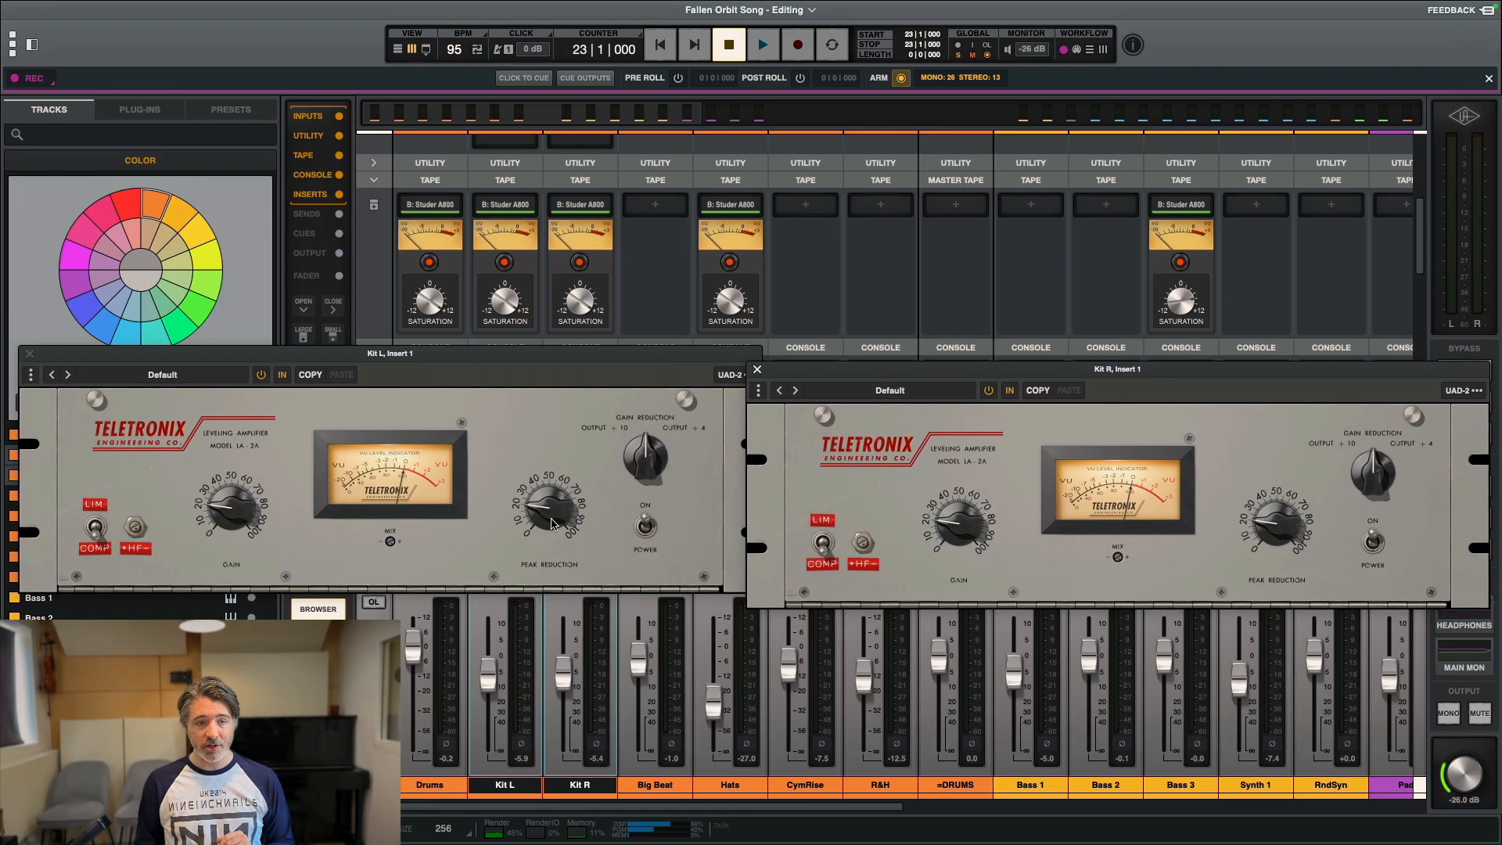
left_click(524, 375)
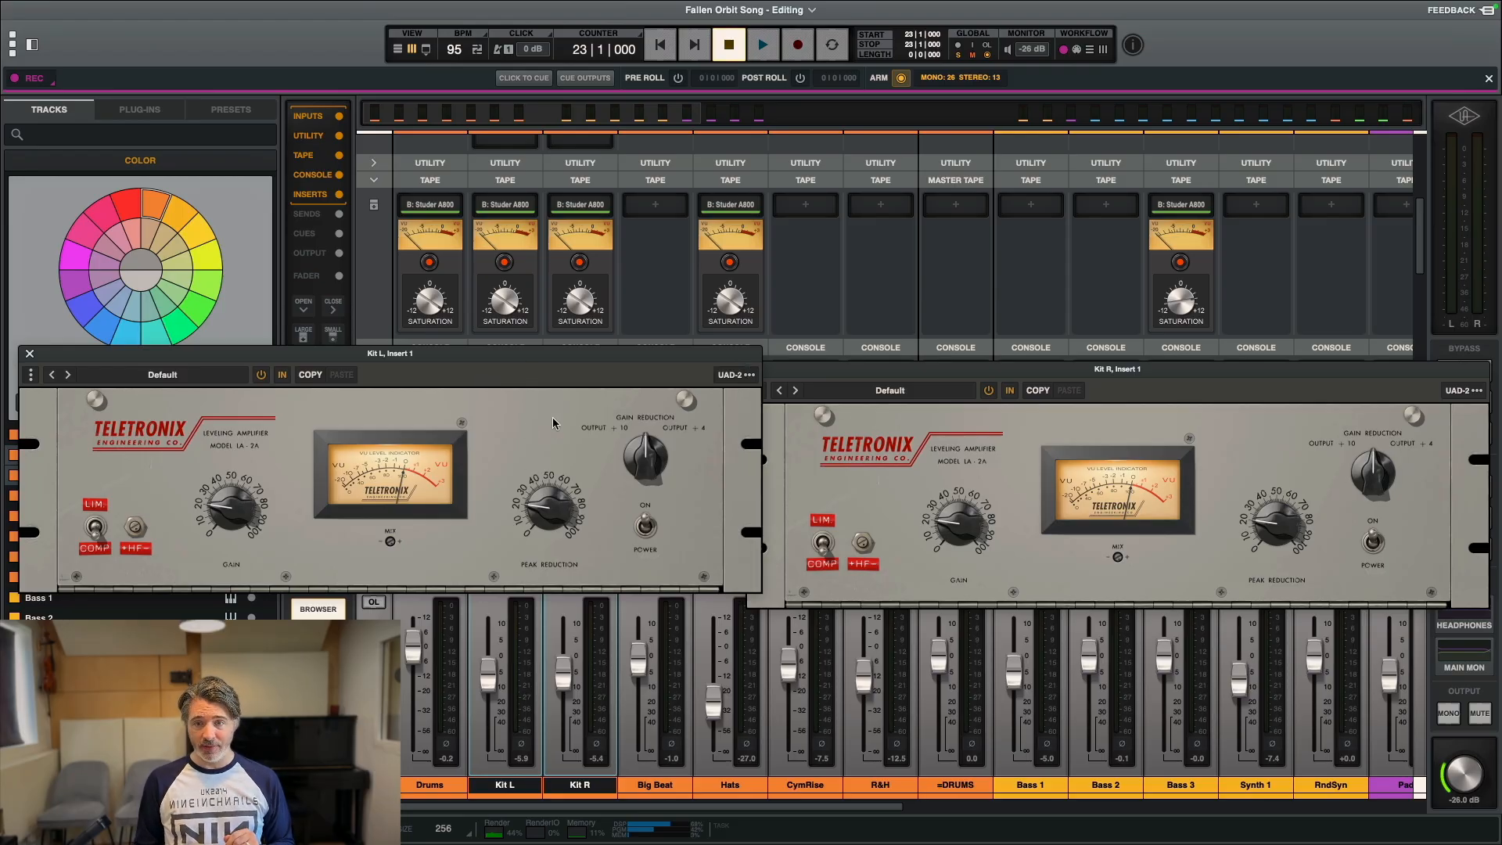
Step: Play the Chorus while watching the needles of both LA-2A meters, stop playback and close both compressor windows
key("space")
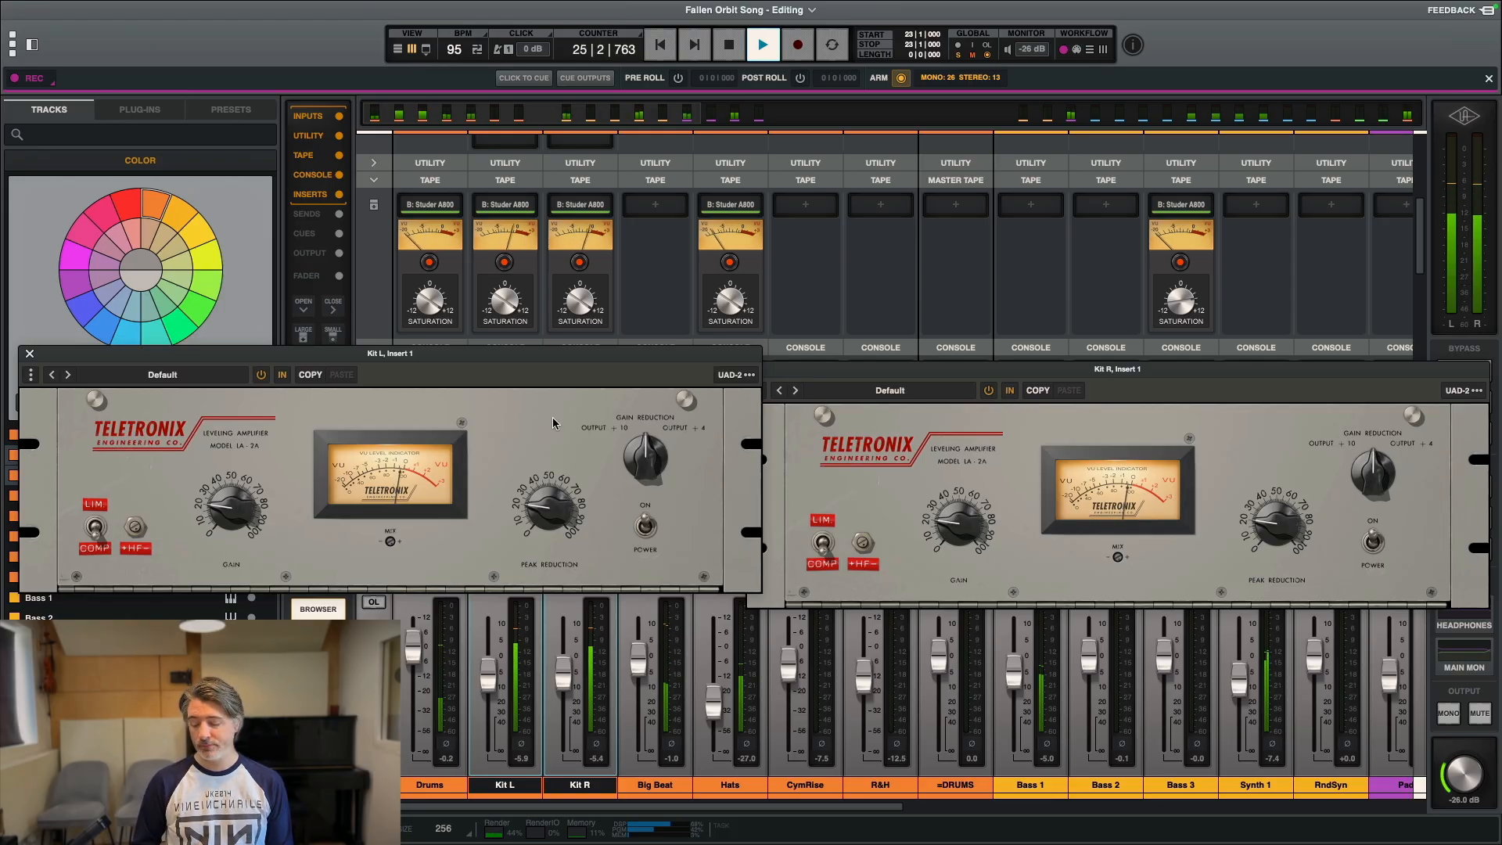
key("space")
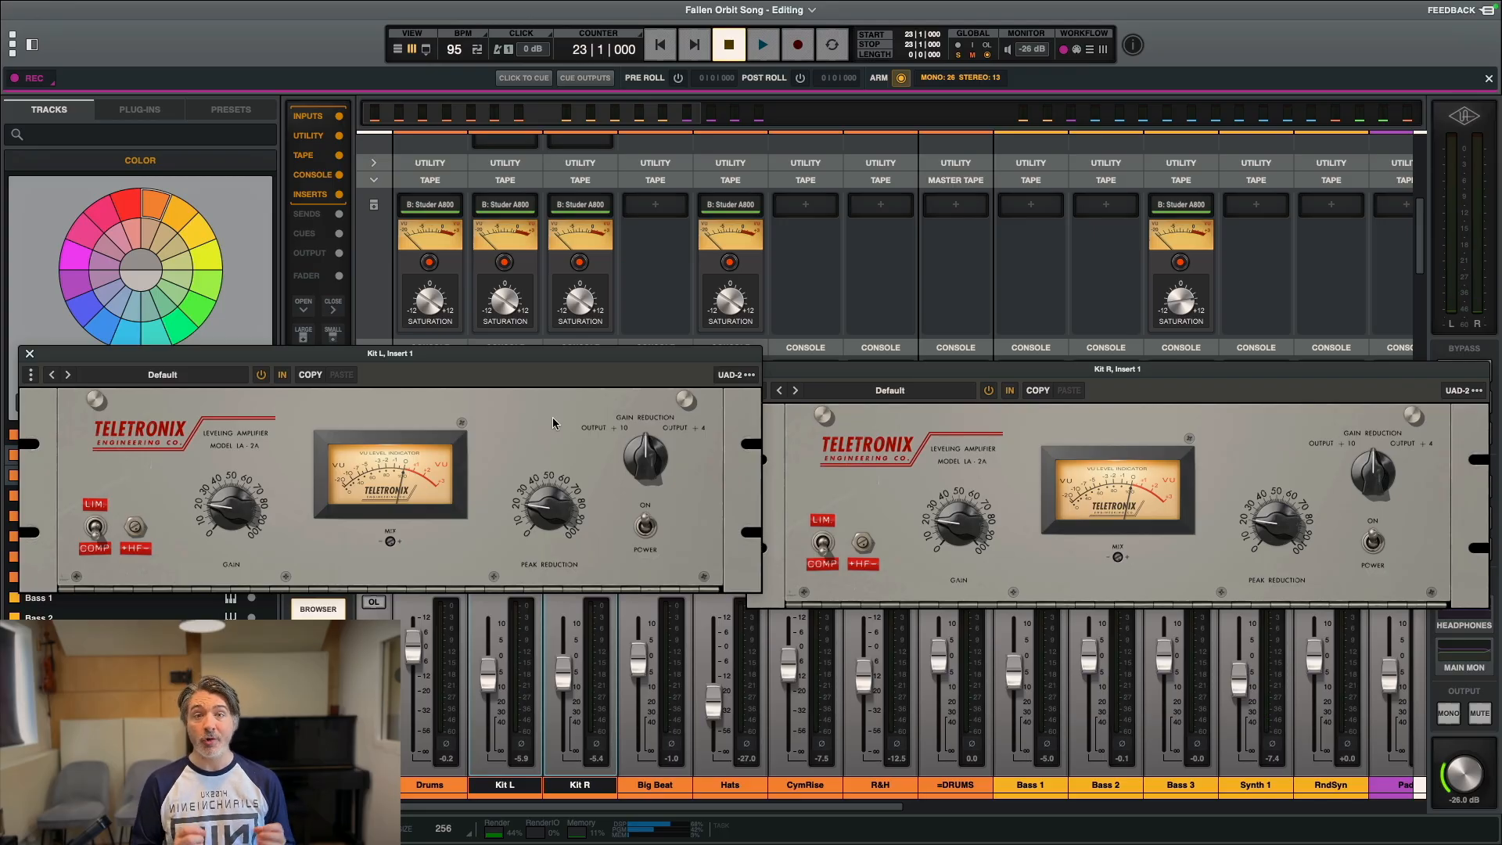
left_click(29, 353)
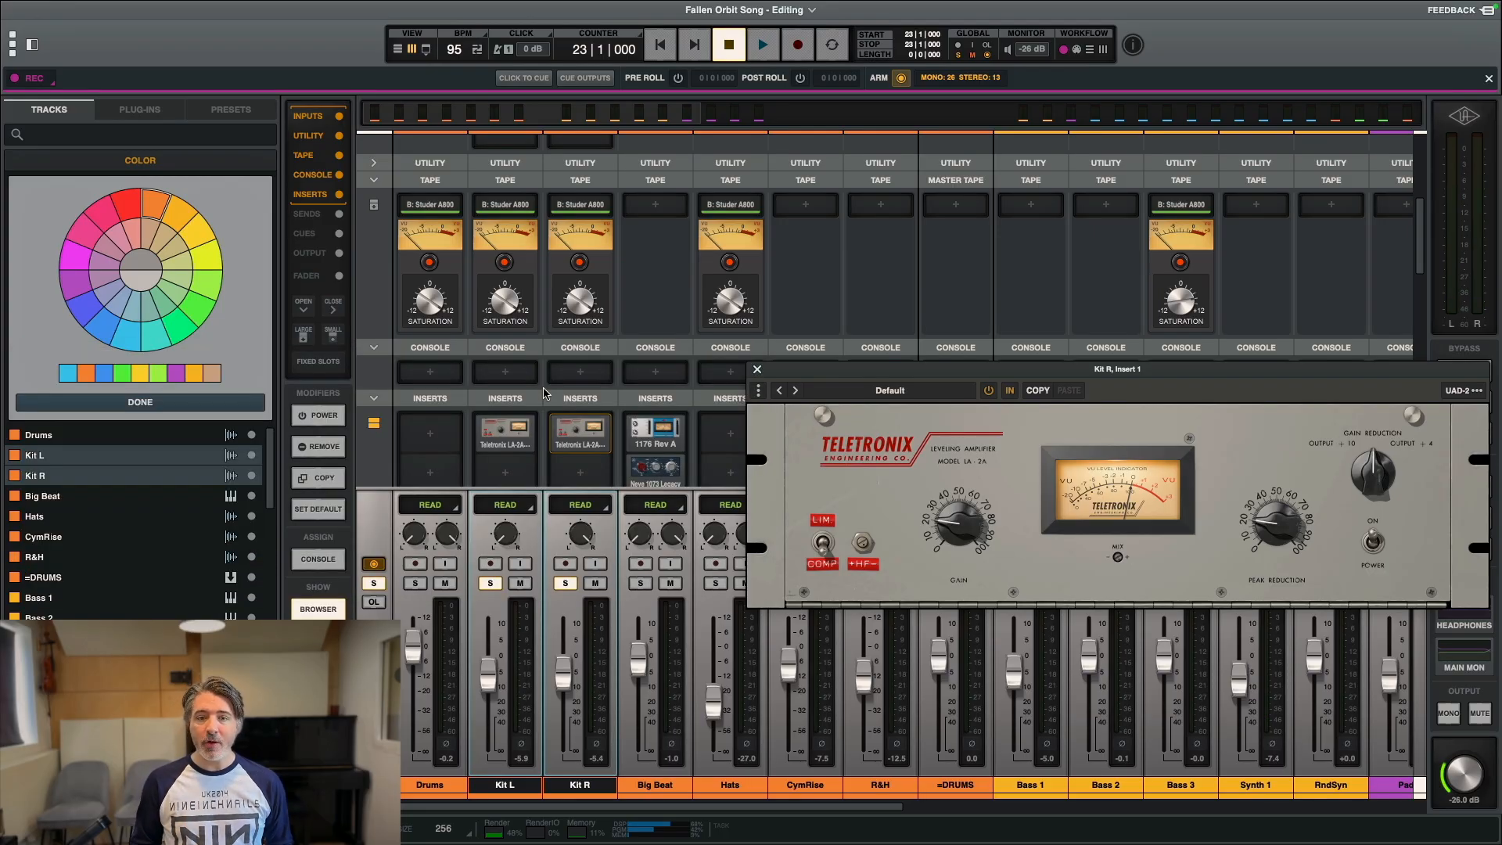
left_click(757, 369)
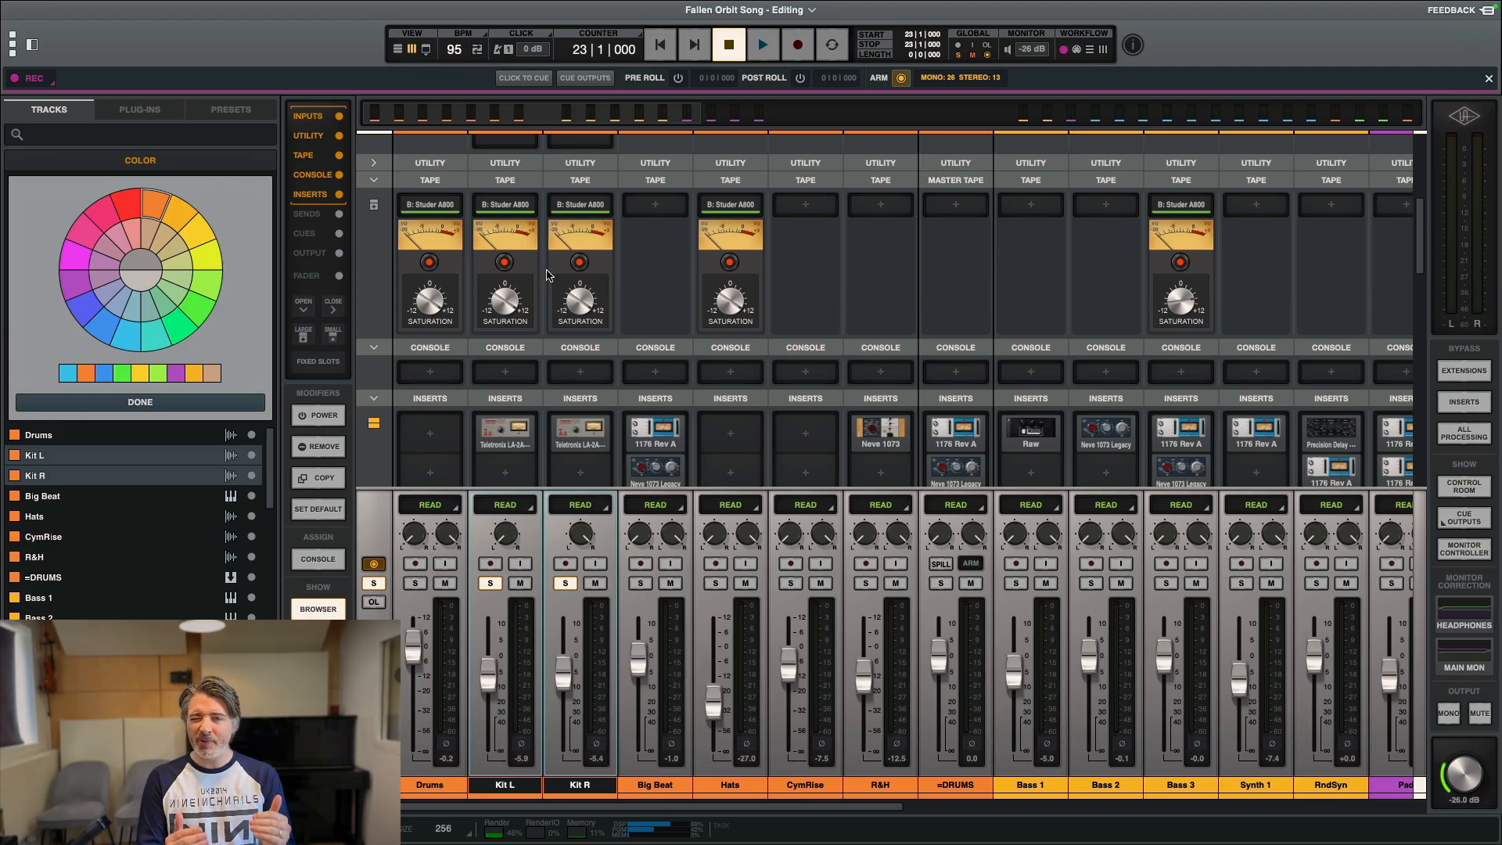
Step: Solo all channels from Drums through =DRUMS instead of only Kit L and Kit R, listen to the Chorus and clear the solos
left_click(565, 584)
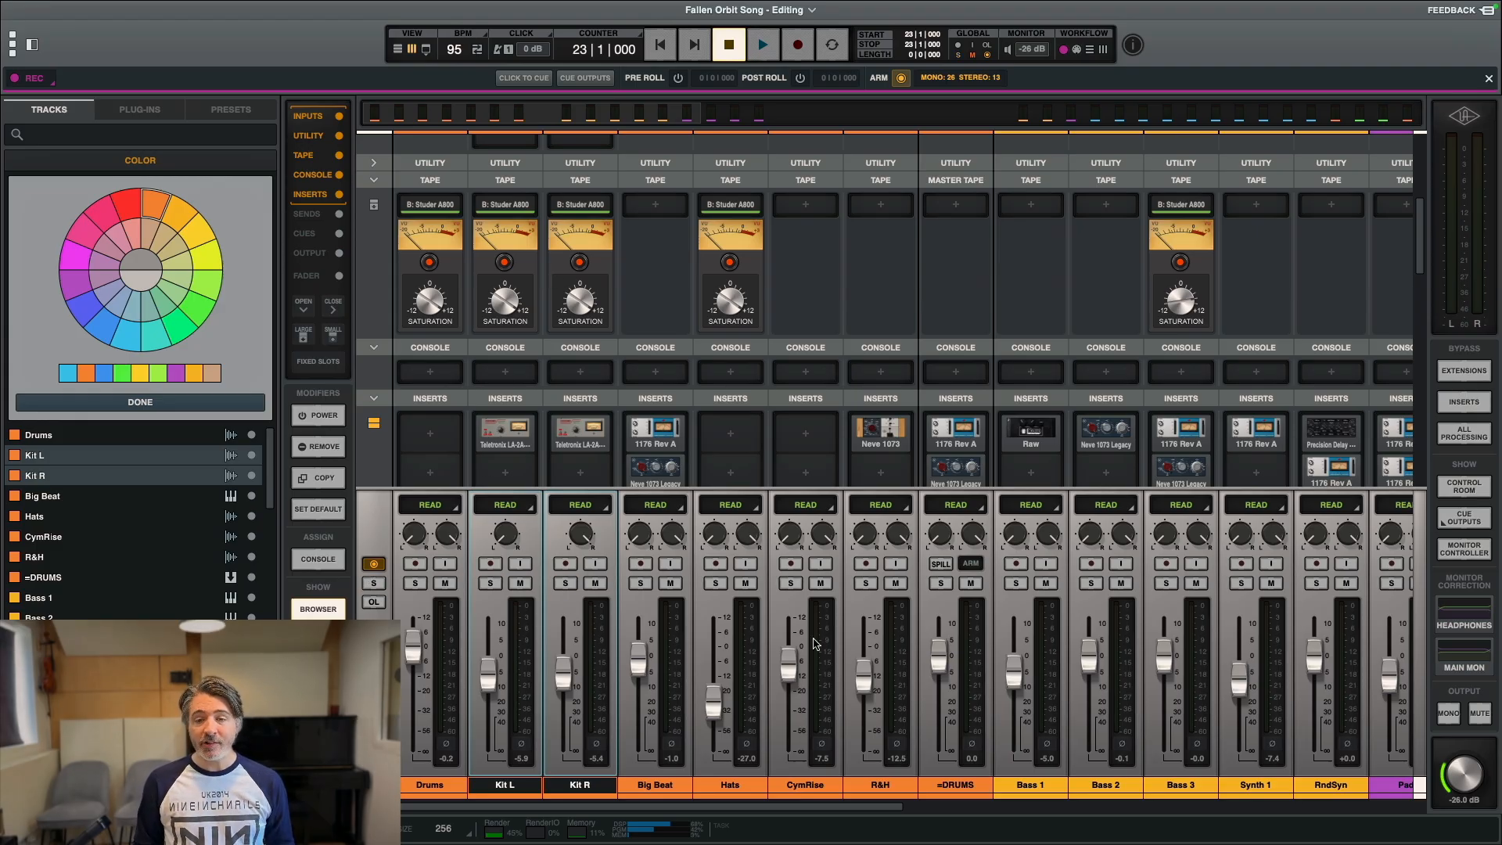
left_click(879, 780)
left_click(943, 786)
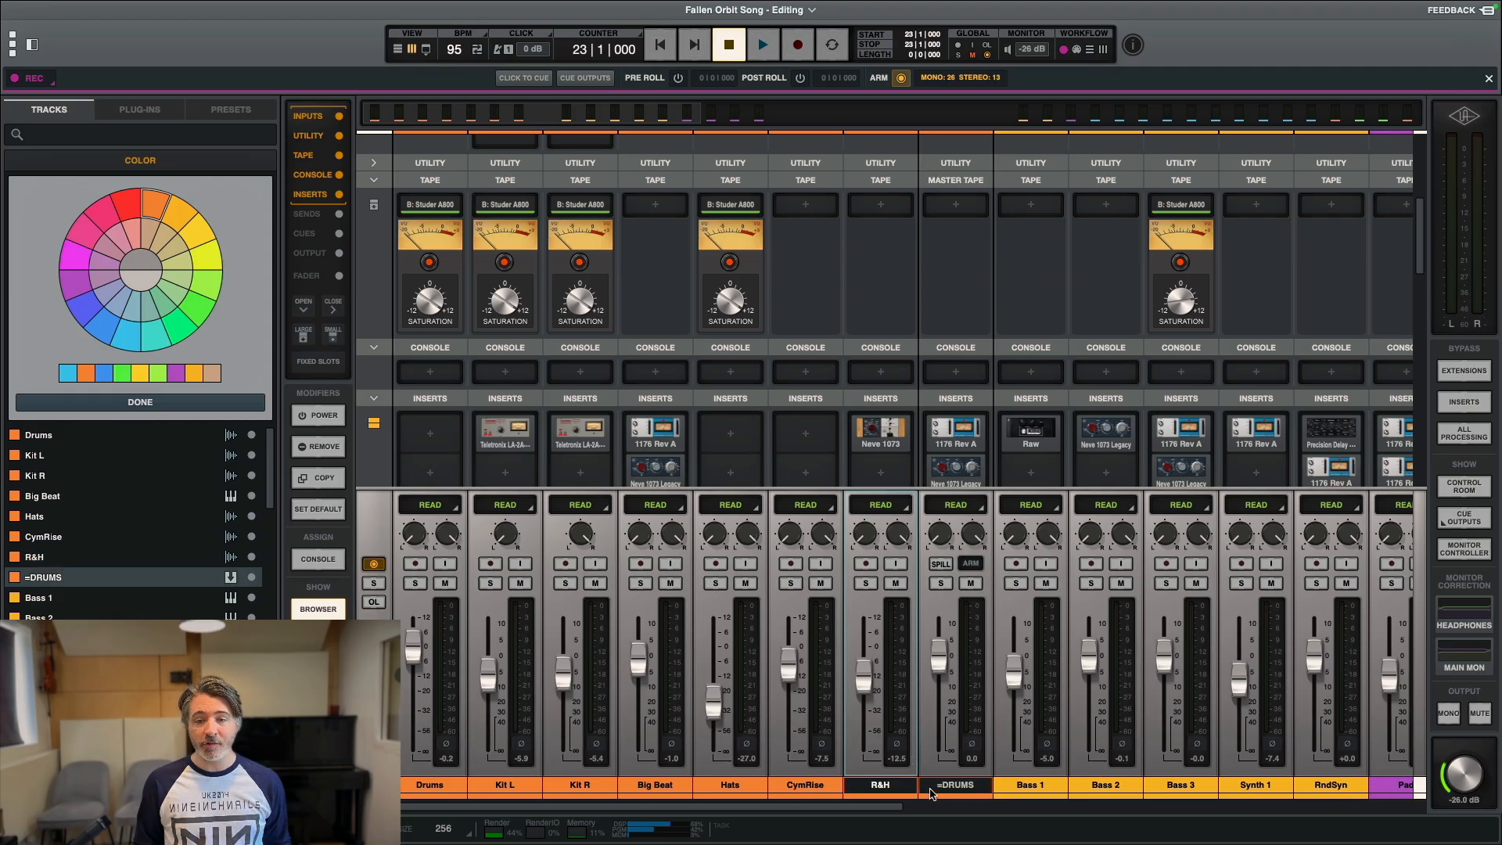
left_click(430, 784, "shift")
left_click(491, 583)
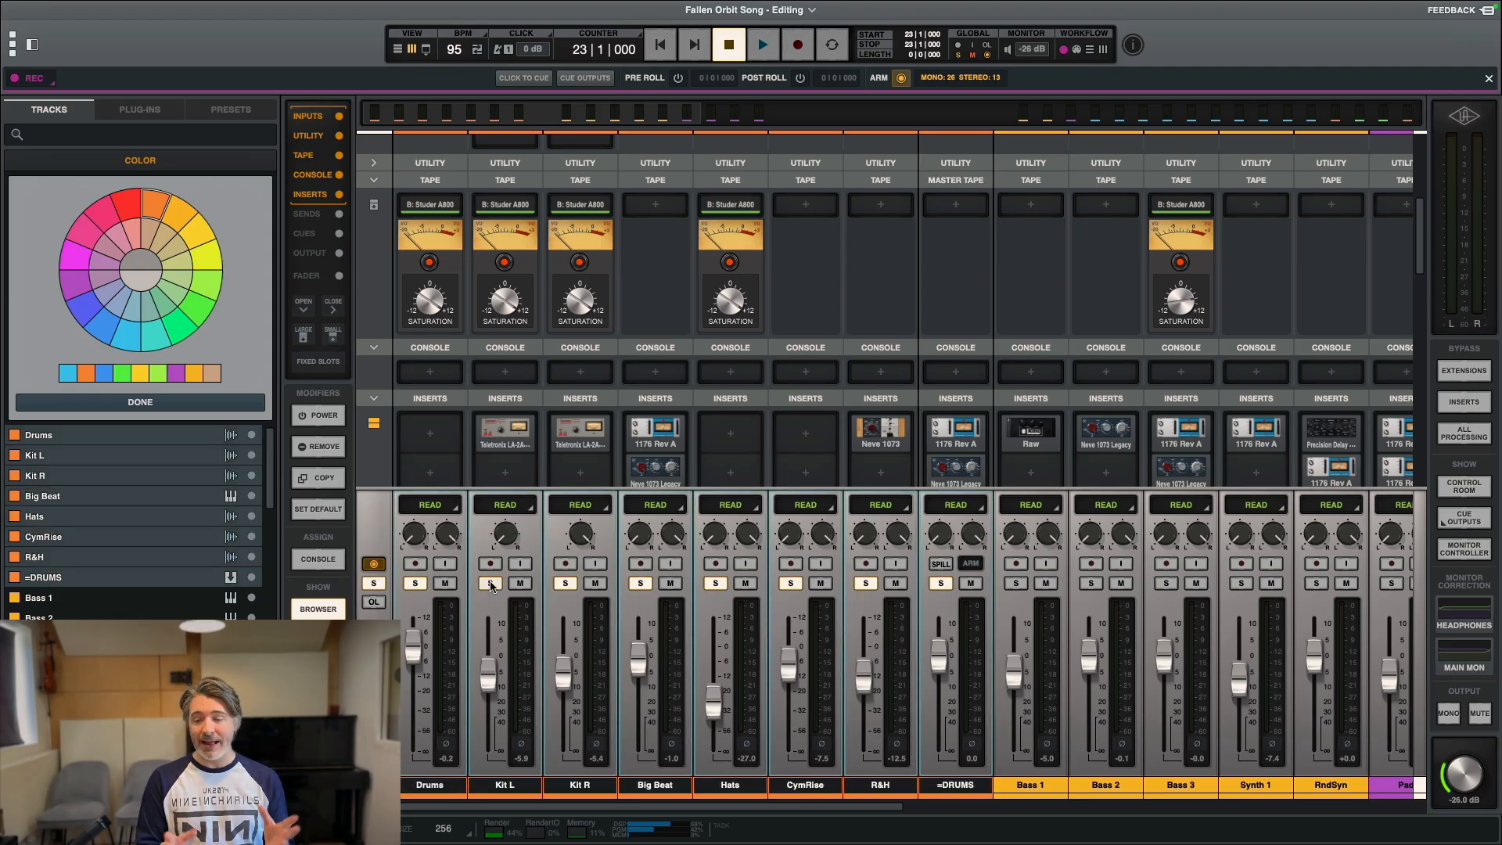
key("space")
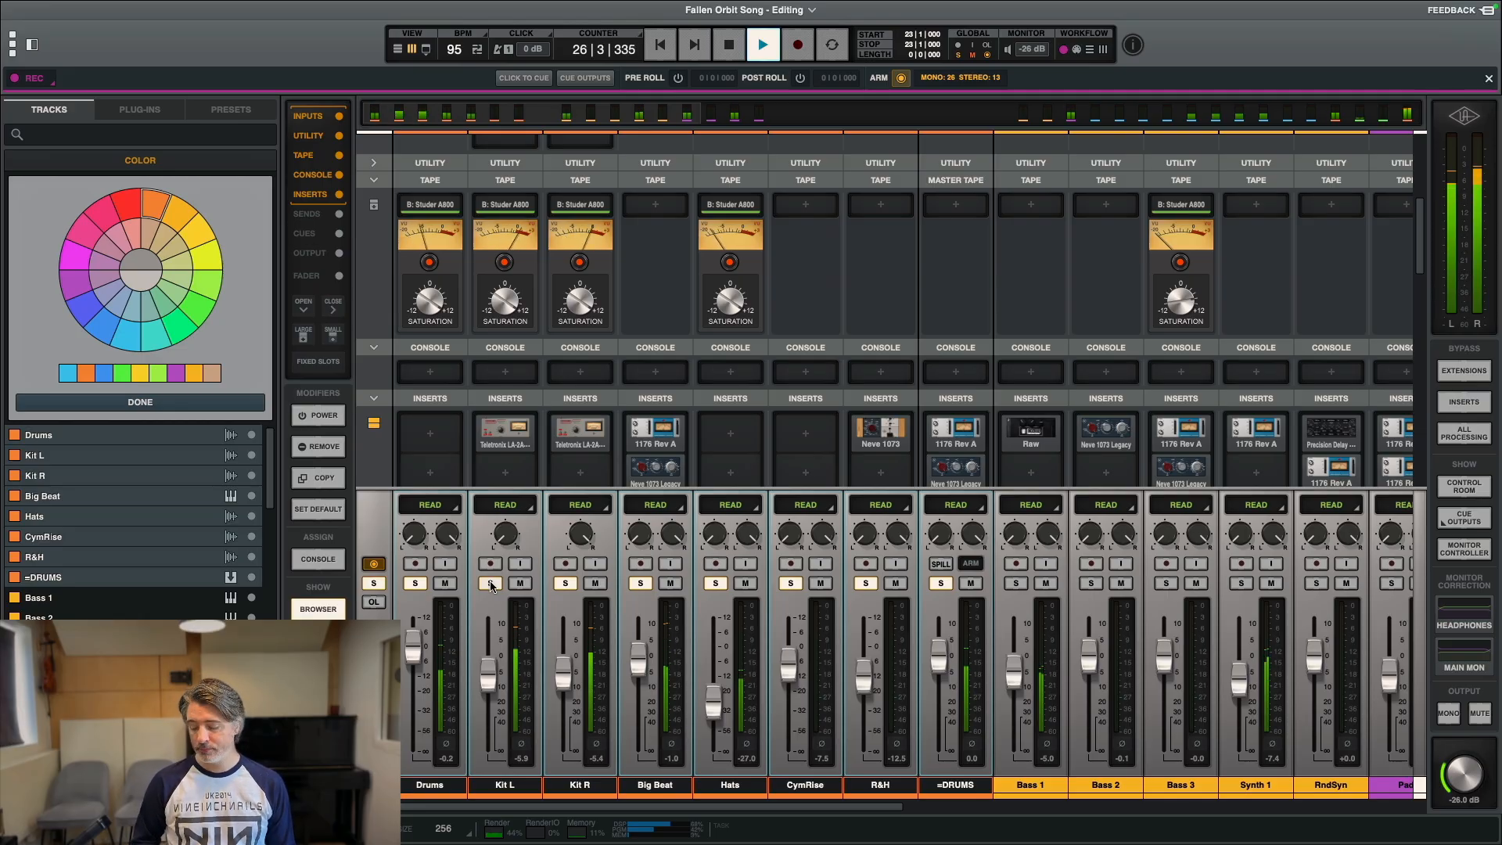
key("space")
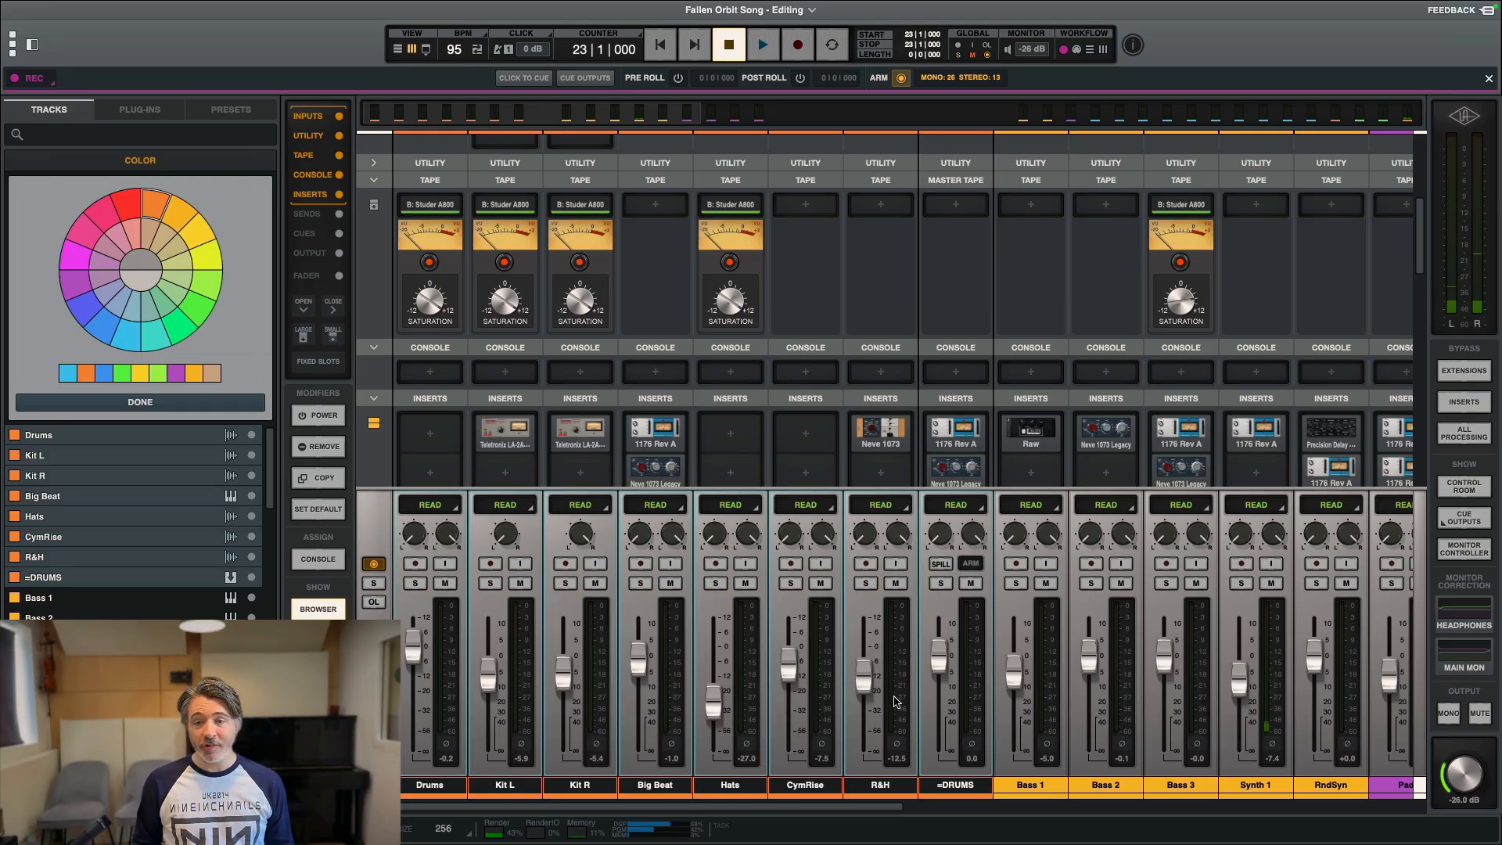
Step: Review the inserts across the drum, bass and synth channels and select the Pad channel
scroll(895, 702, "right", 3)
scroll(896, 702, "right", 1)
scroll(825, 272, "down", 4)
scroll(825, 271, "right", 3)
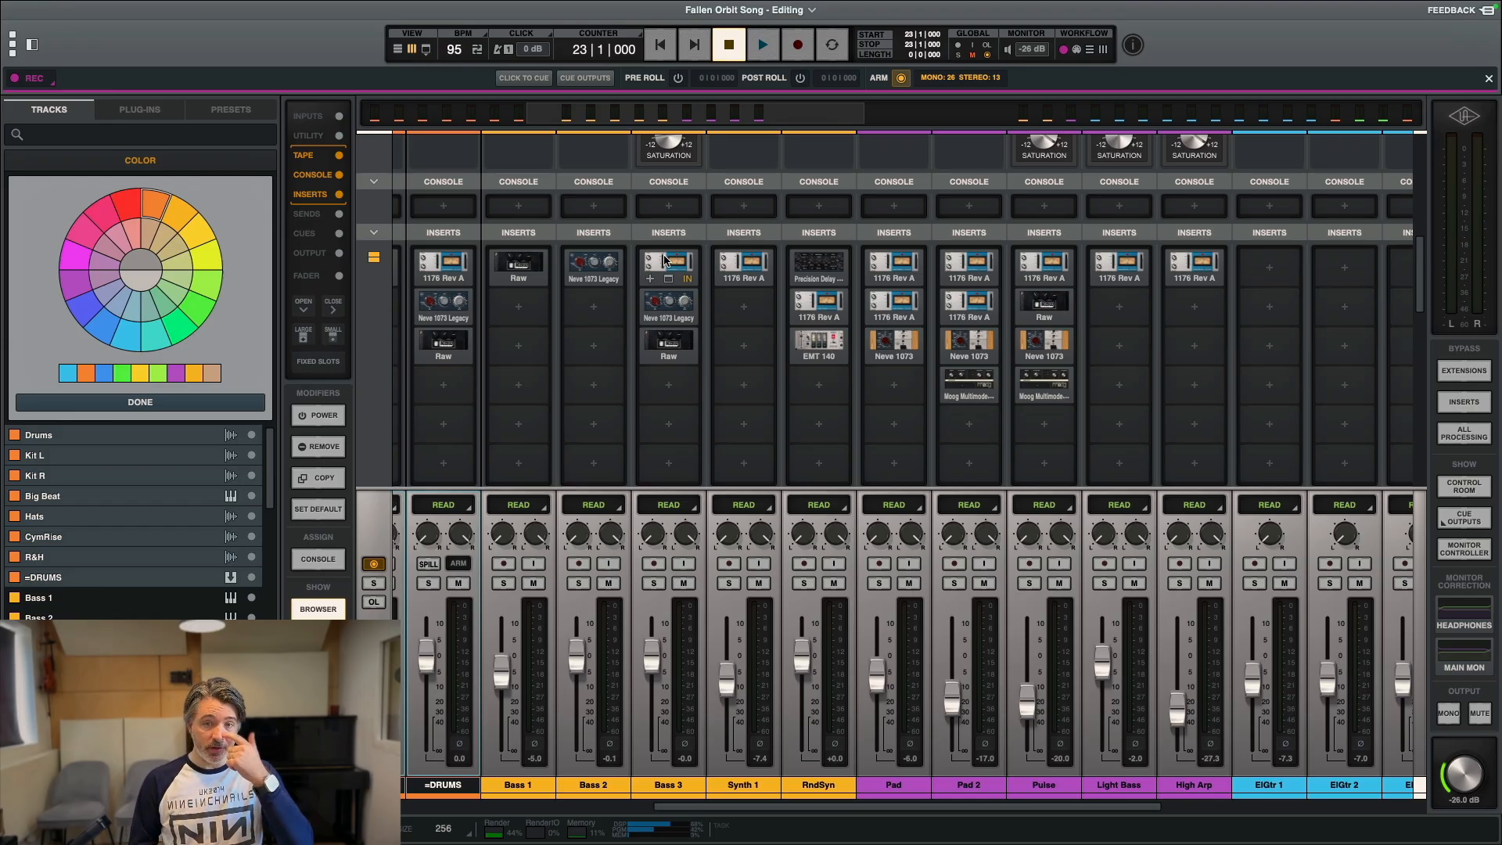
scroll(663, 261, "left", 10)
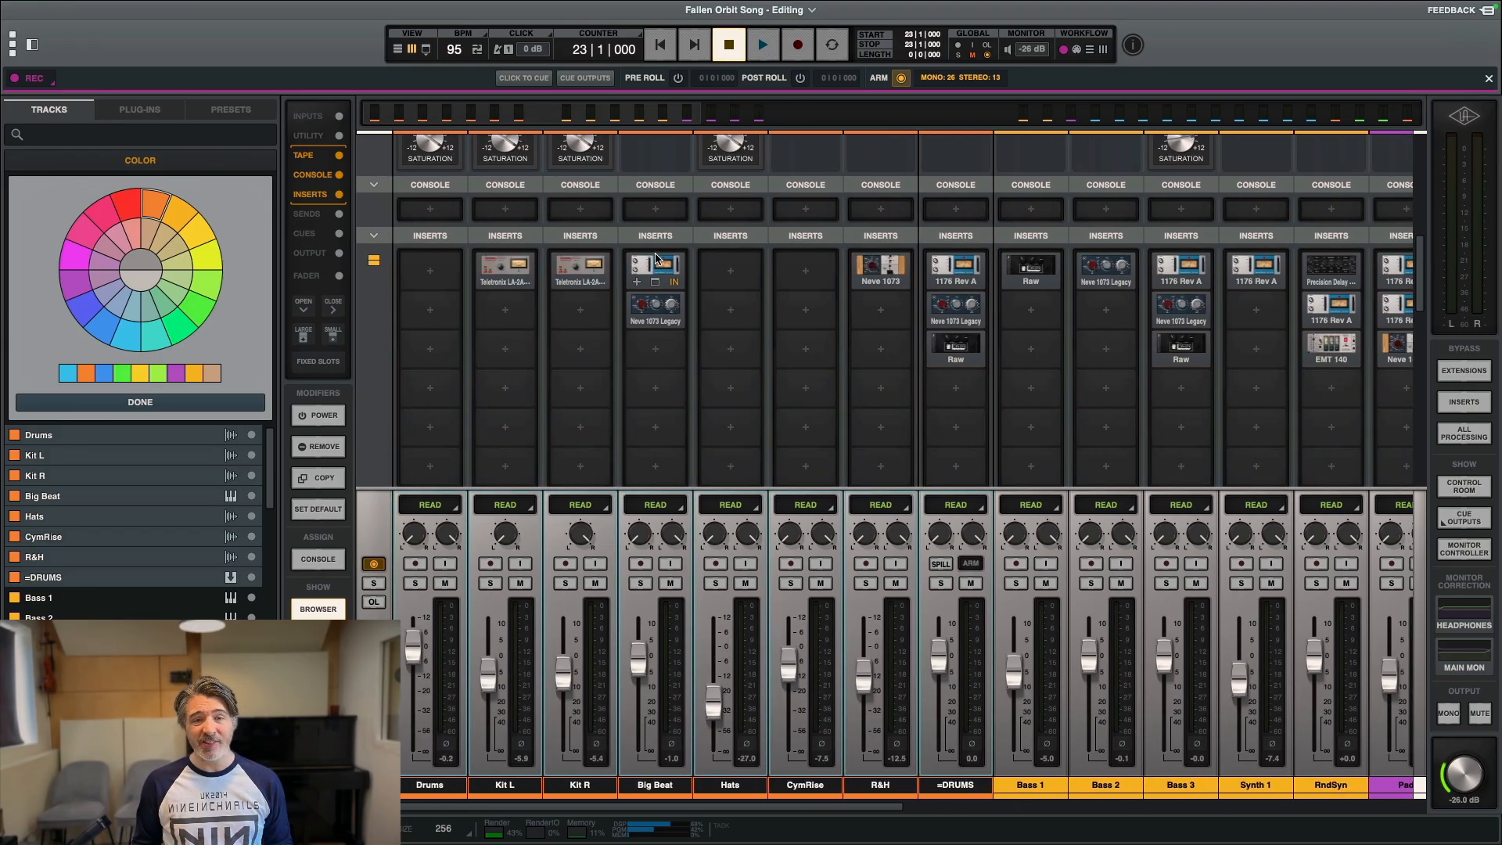
scroll(764, 304, "right", 8)
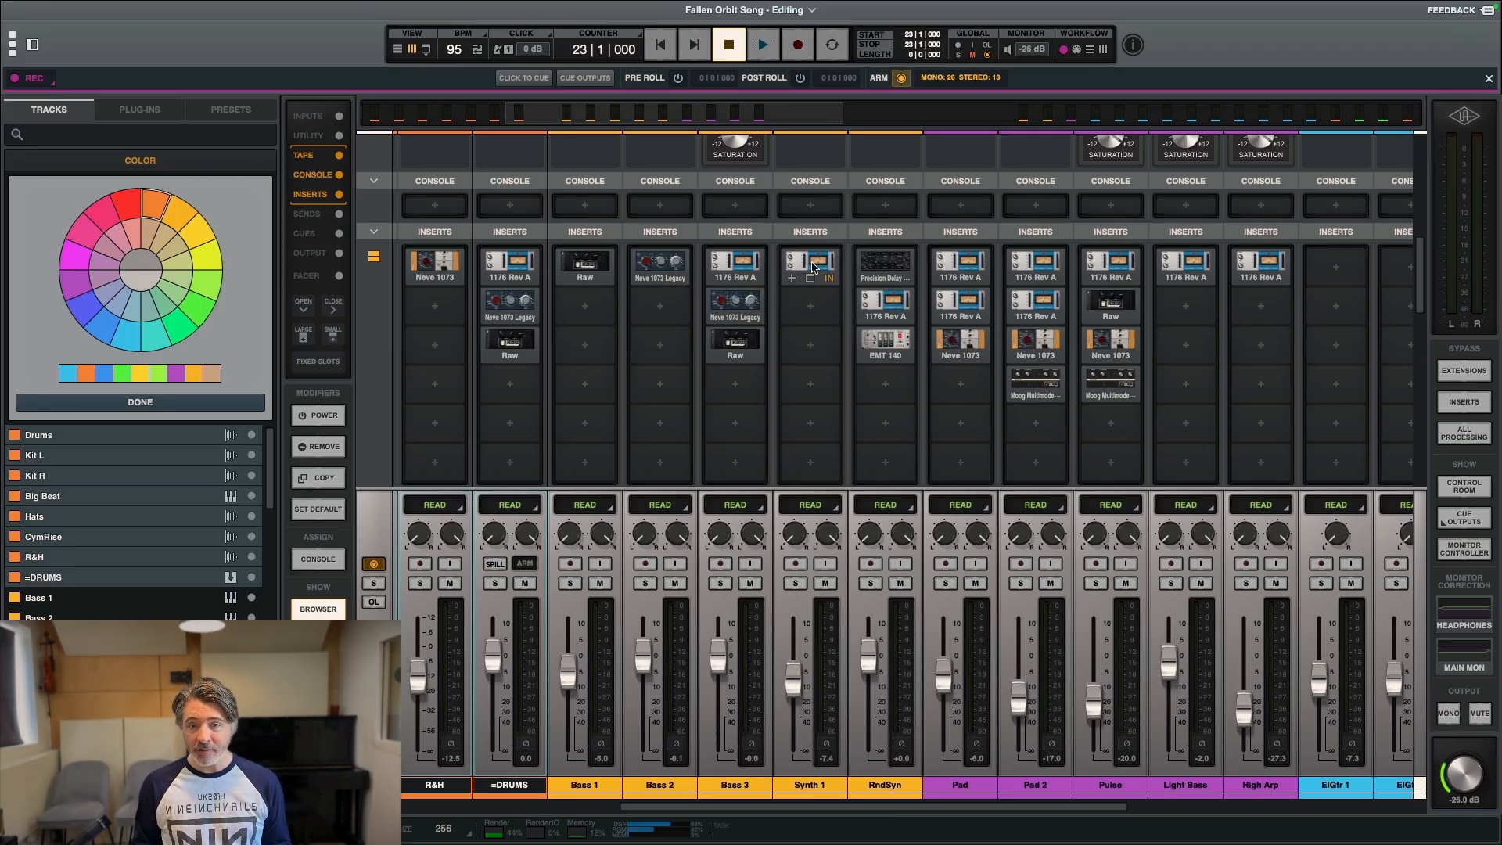
left_click(972, 790)
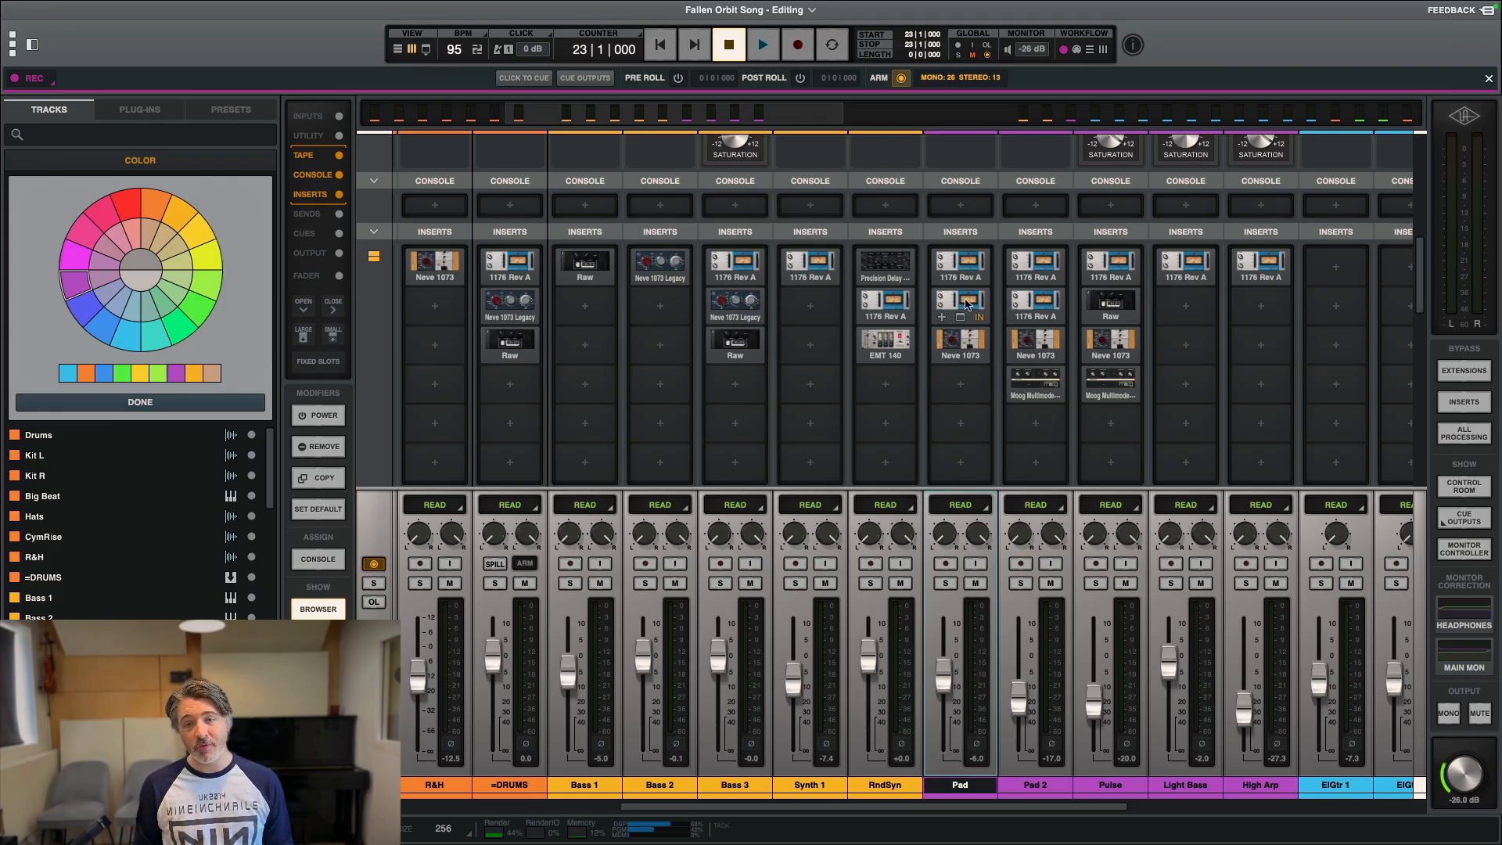
Step: Zoom the timeline out to show the song sections and set the playhead to the start of Verse 2
key("super+equal")
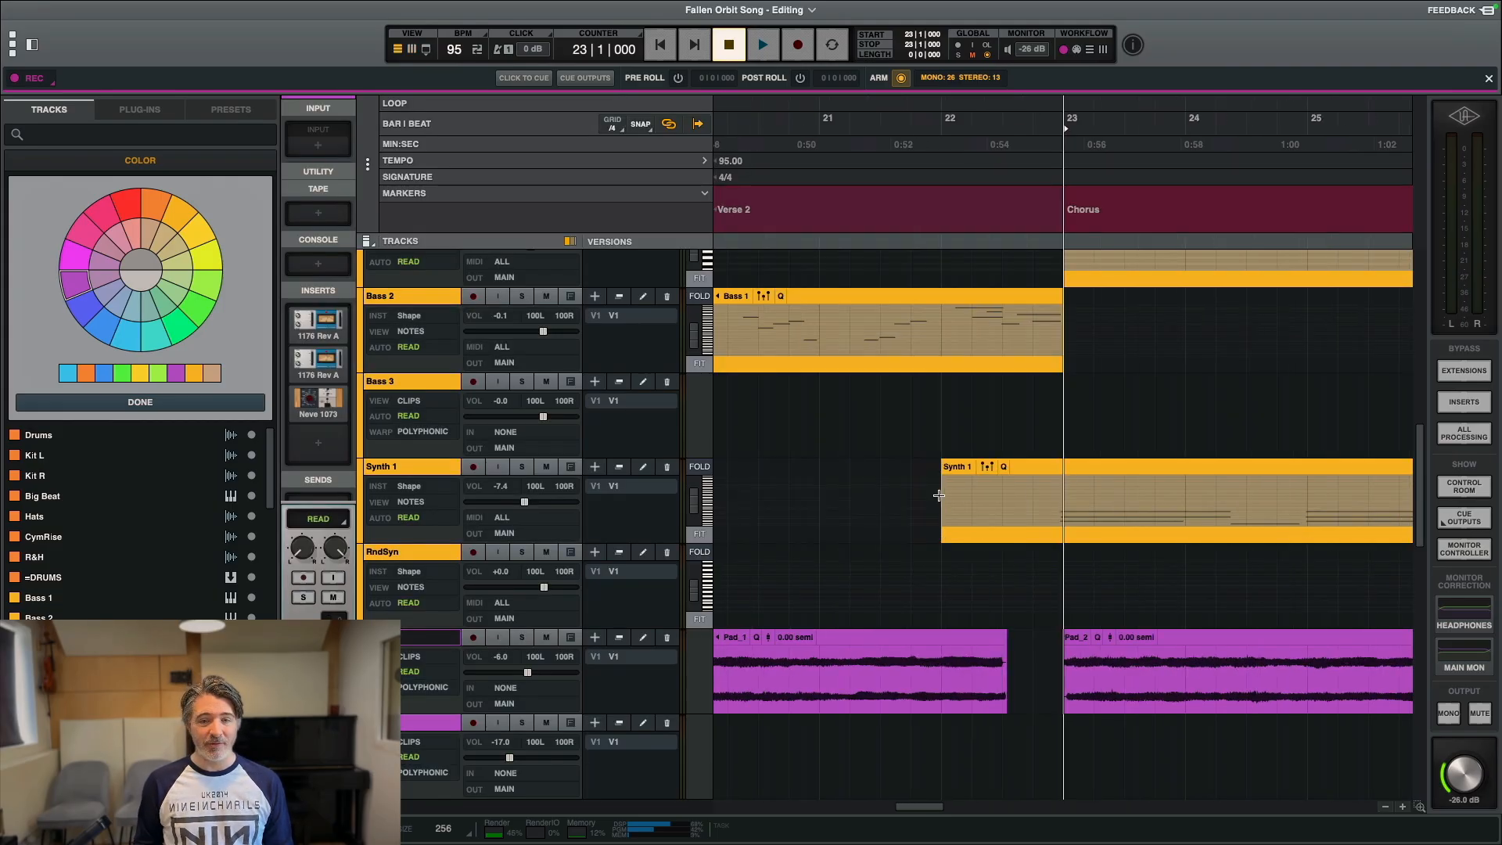
key("r")
key("r")
key("r")
key("r")
key("r")
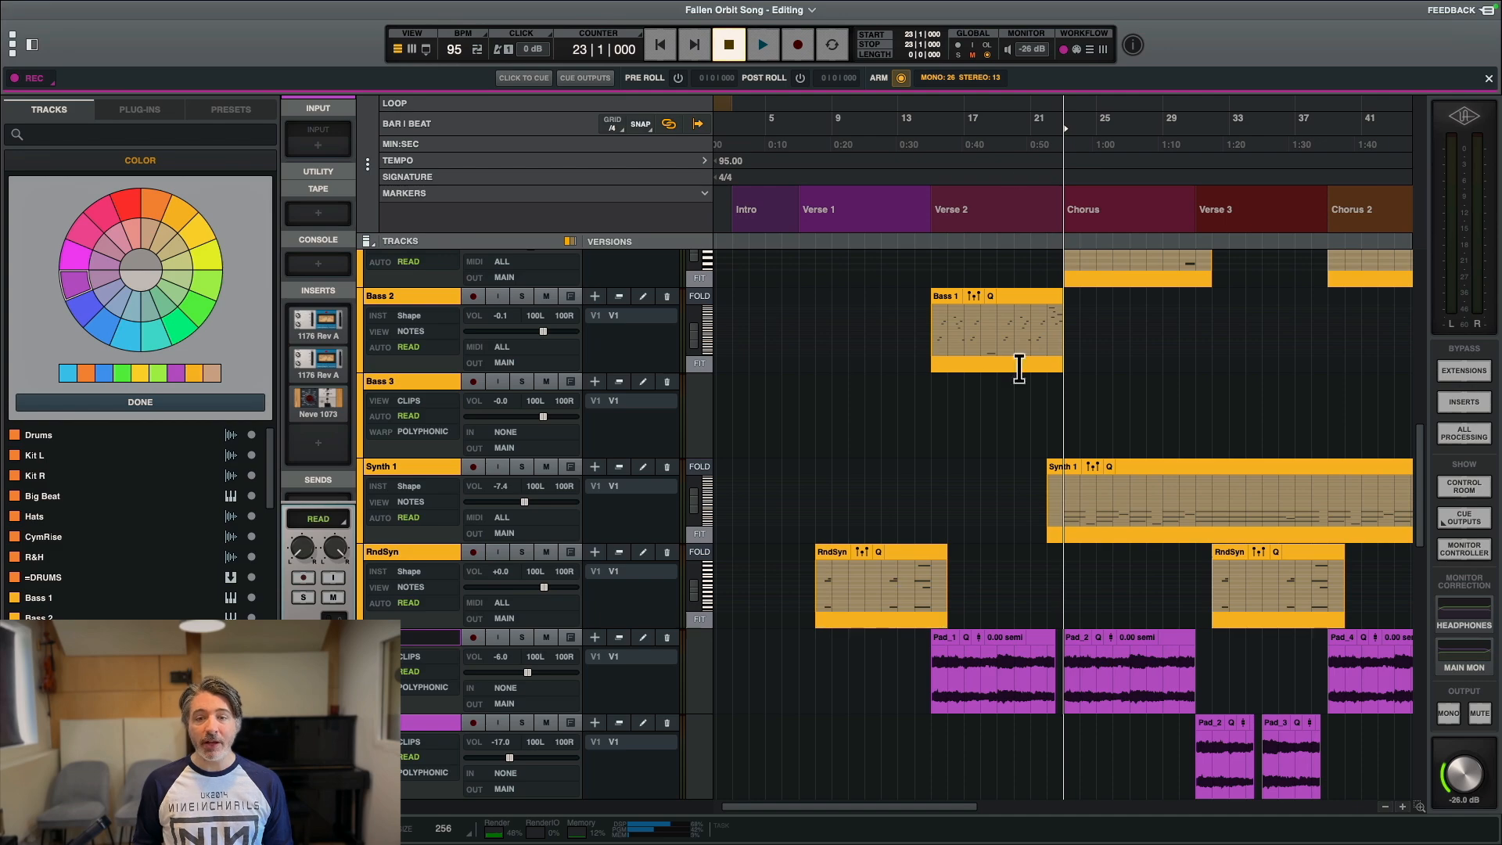
left_click(951, 213)
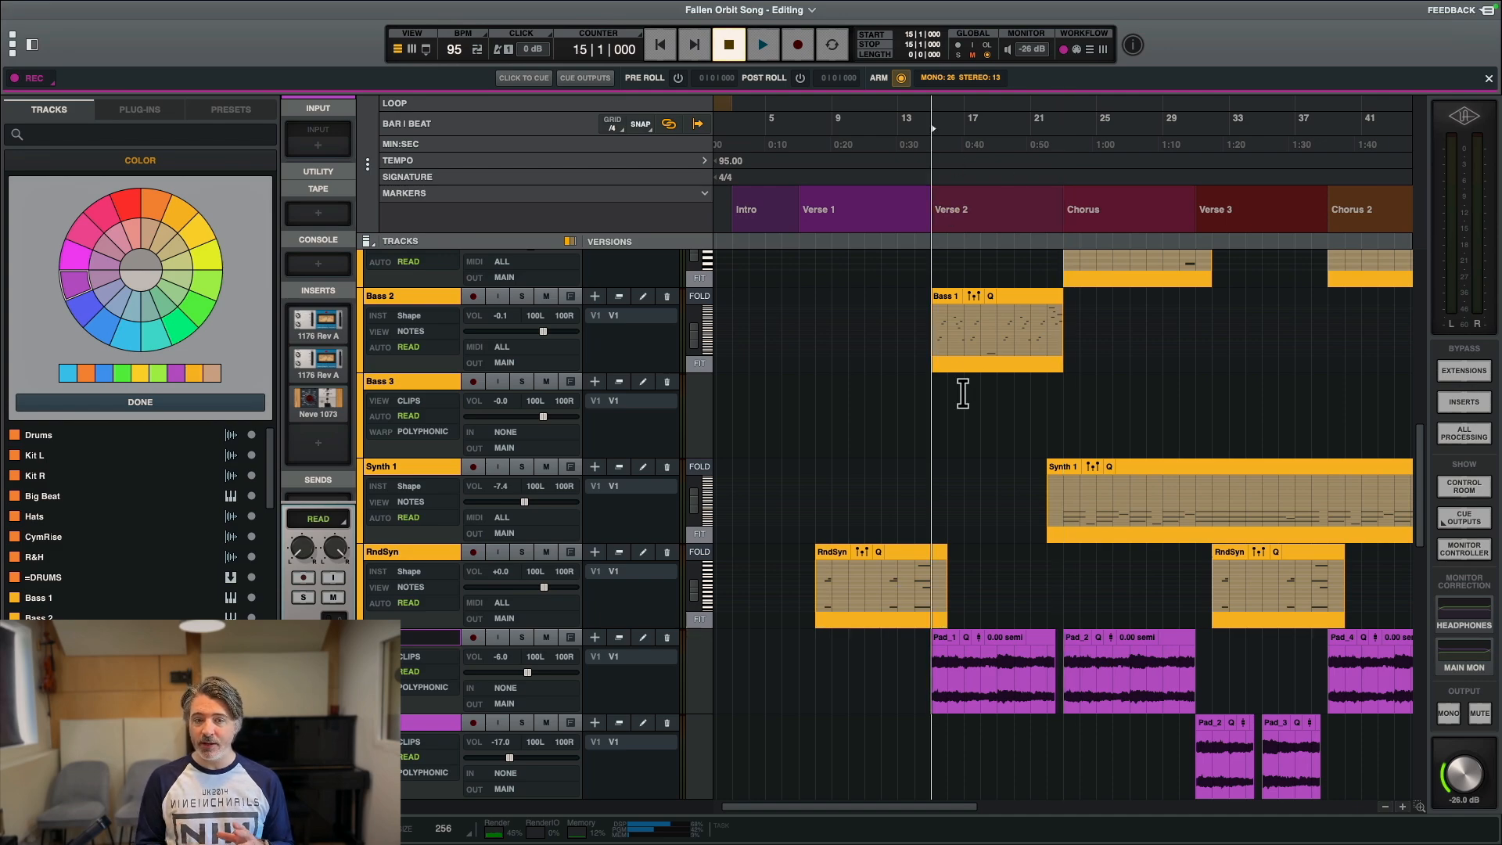
Step: Solo the Pad channel in the mixer and listen to it from the start of Verse 2
key("super+equal")
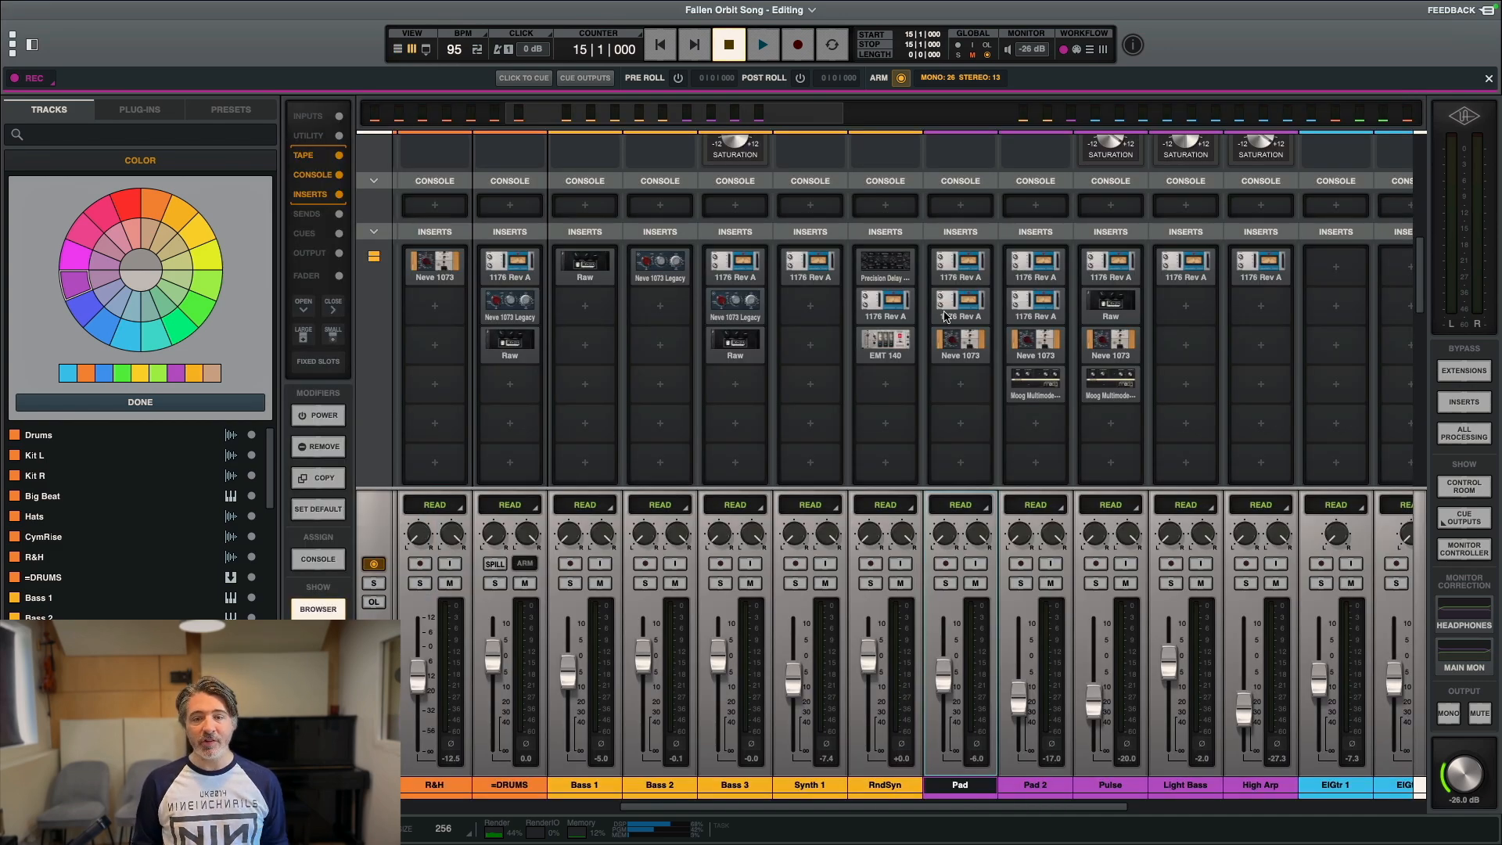
key("s")
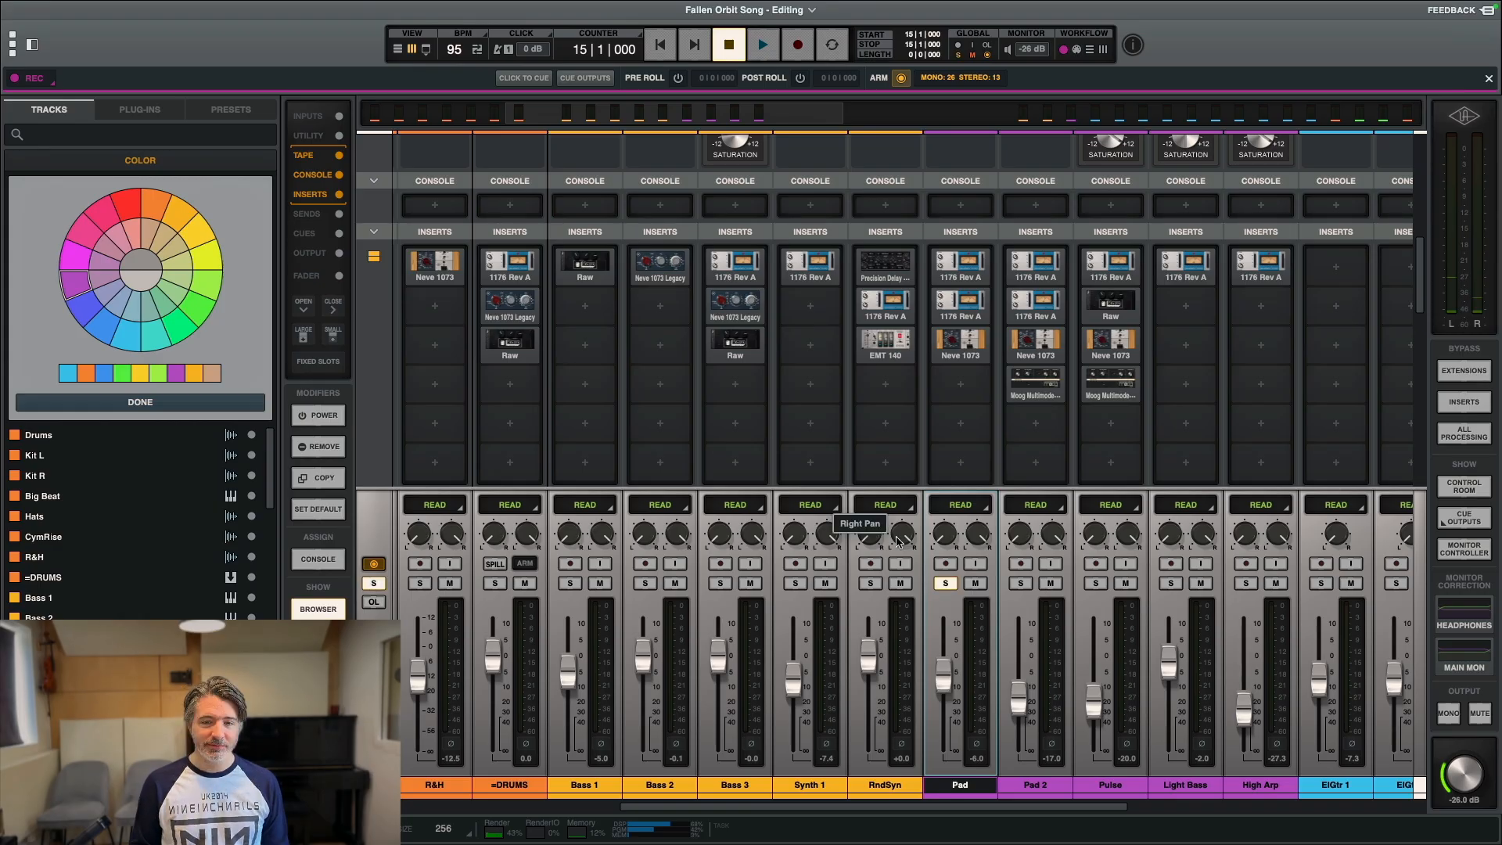
key("space")
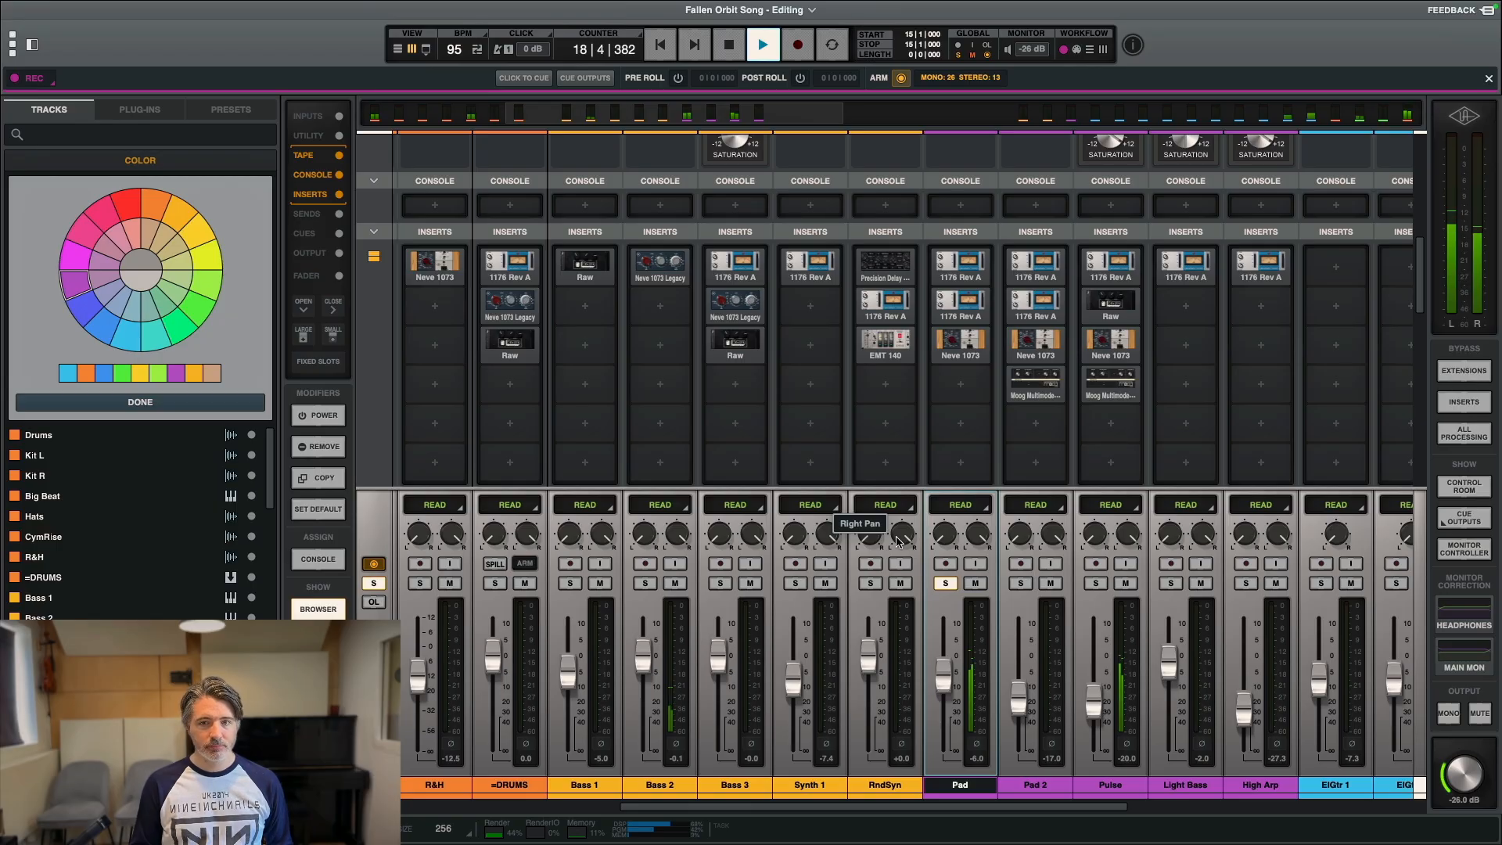
key("space")
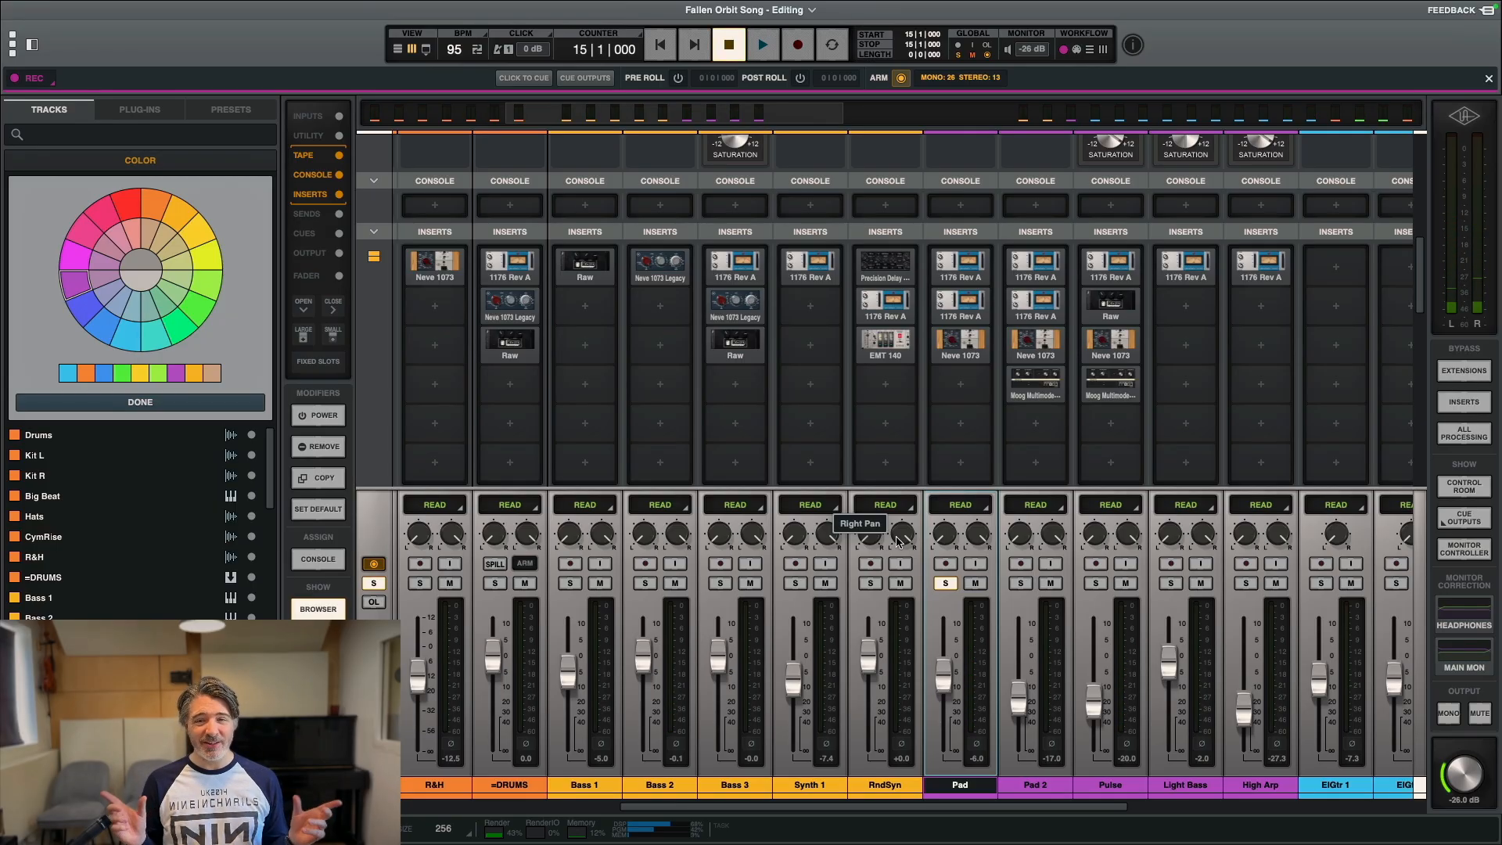
Step: Play the soloed Pad channel from Verse 2, bypassing both of its 1176 Rev A inserts to compare, and switch them back on
mouse_move(1128, 388)
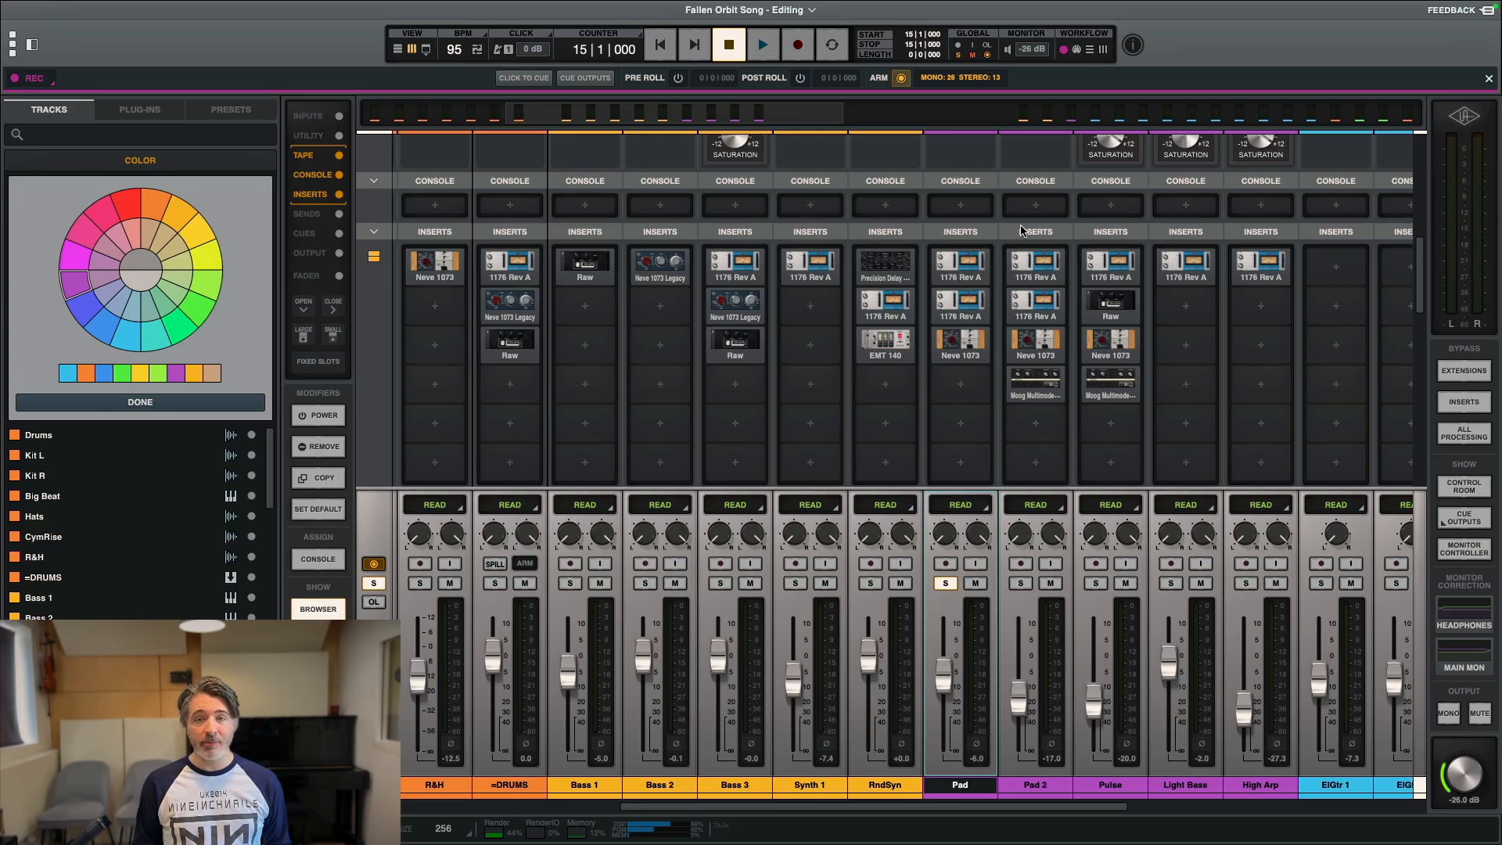
mouse_move(934, 265)
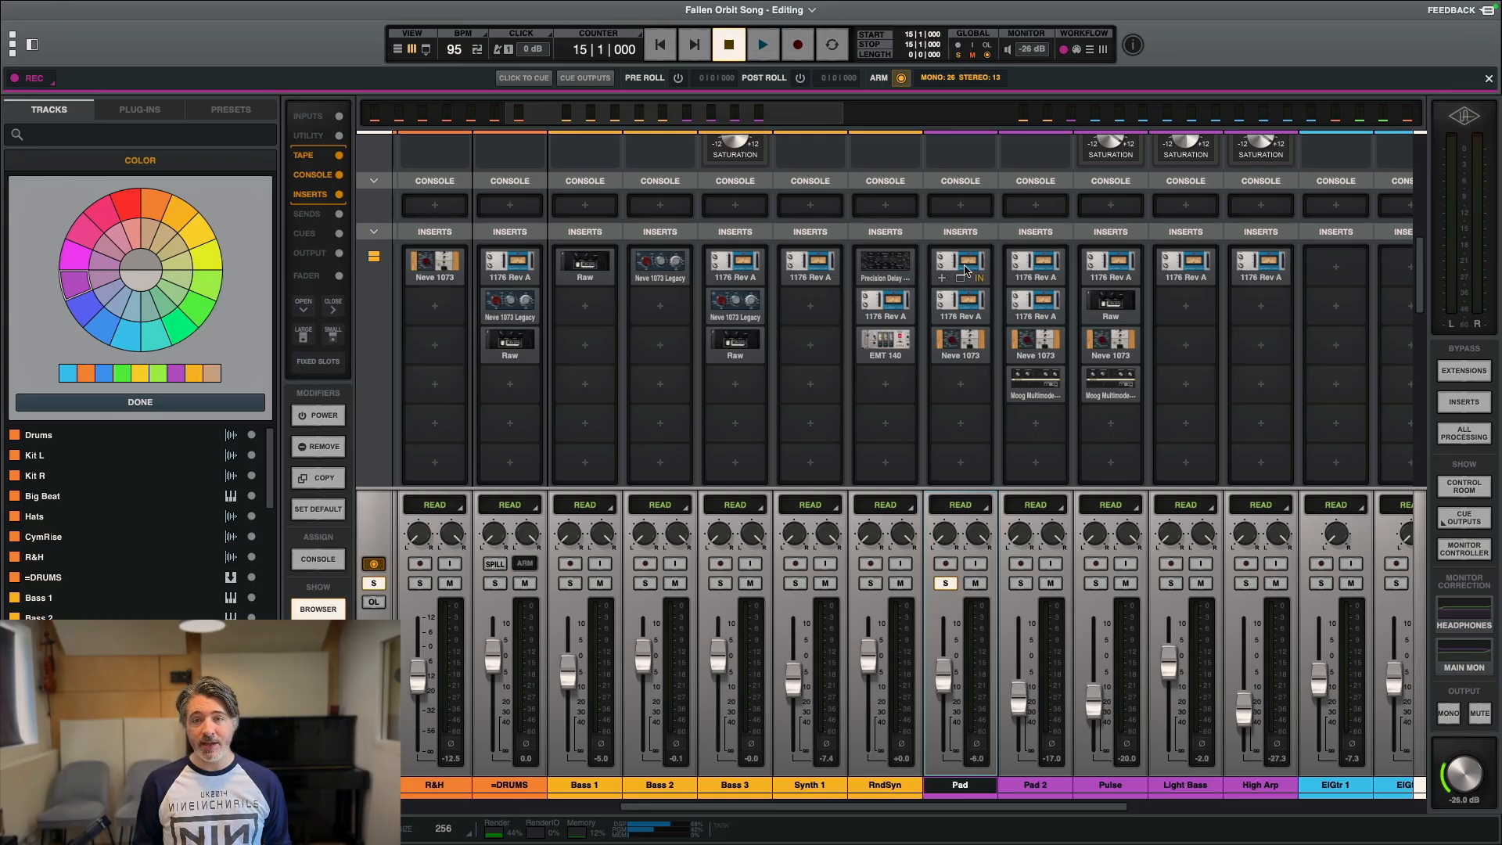
key("space")
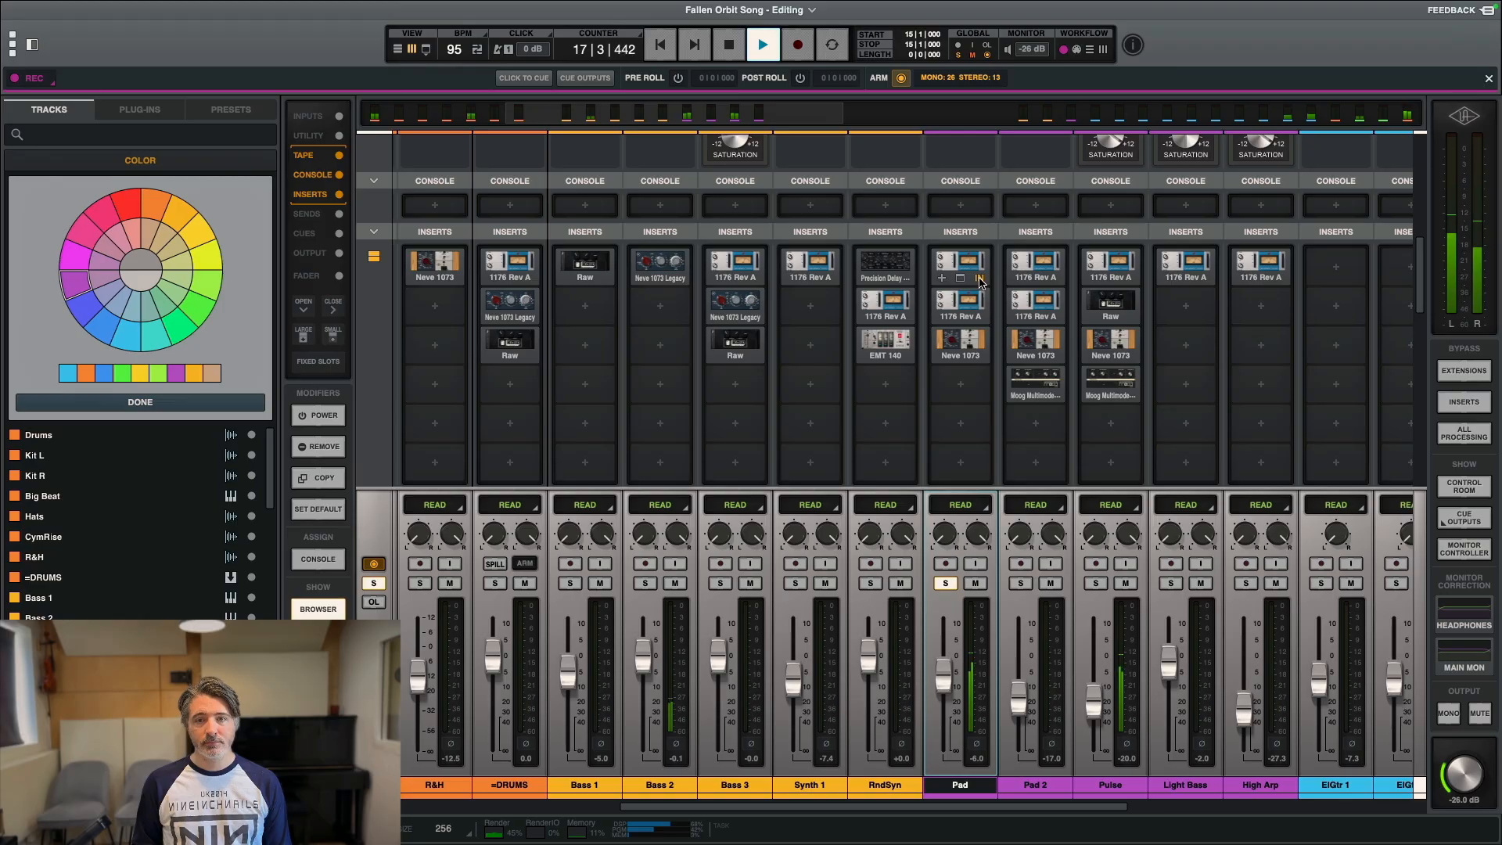
left_click(980, 280)
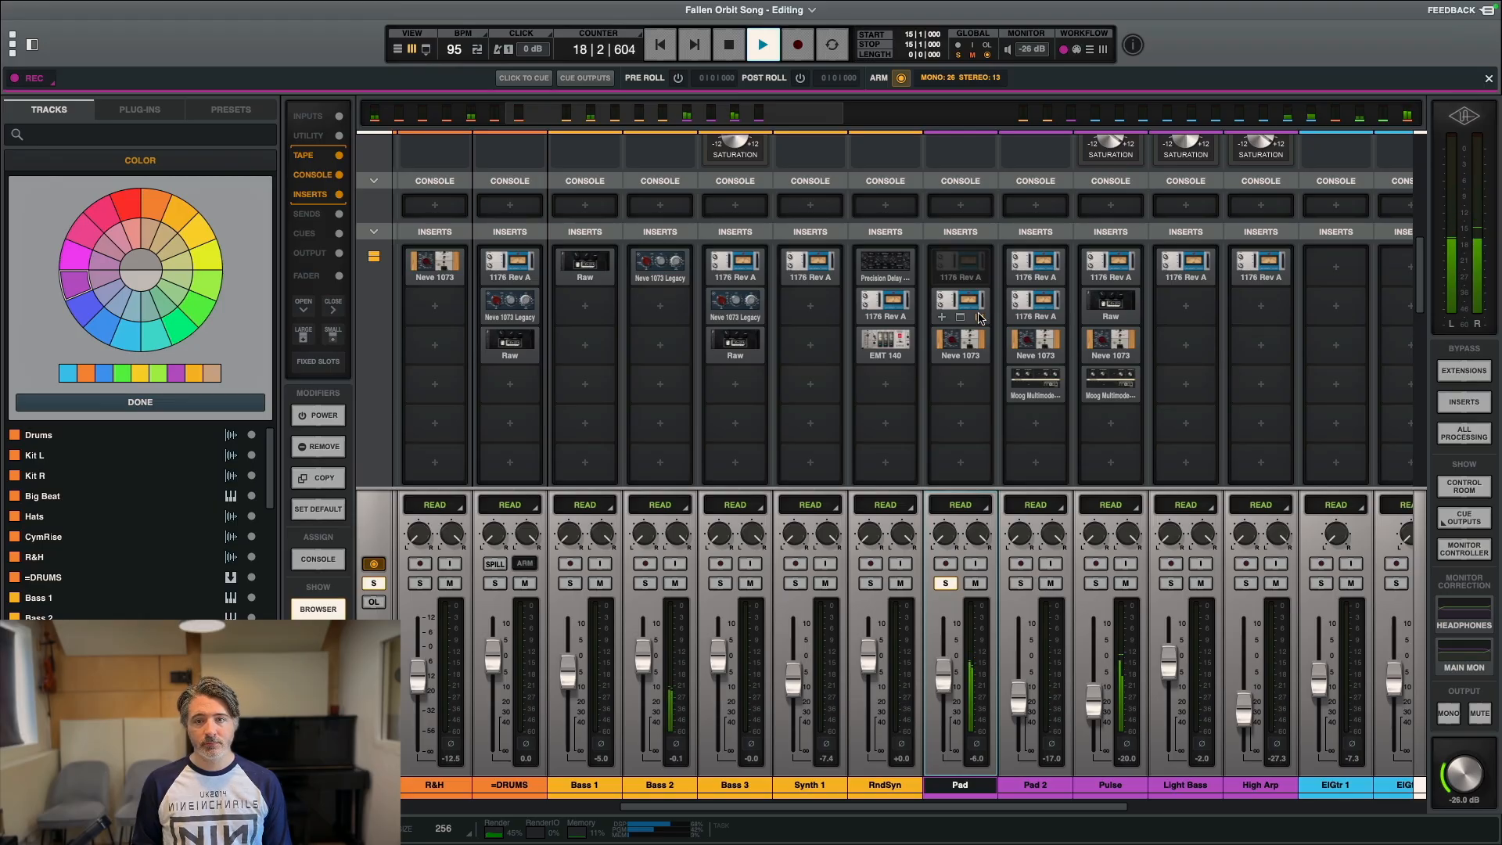
left_click(963, 330)
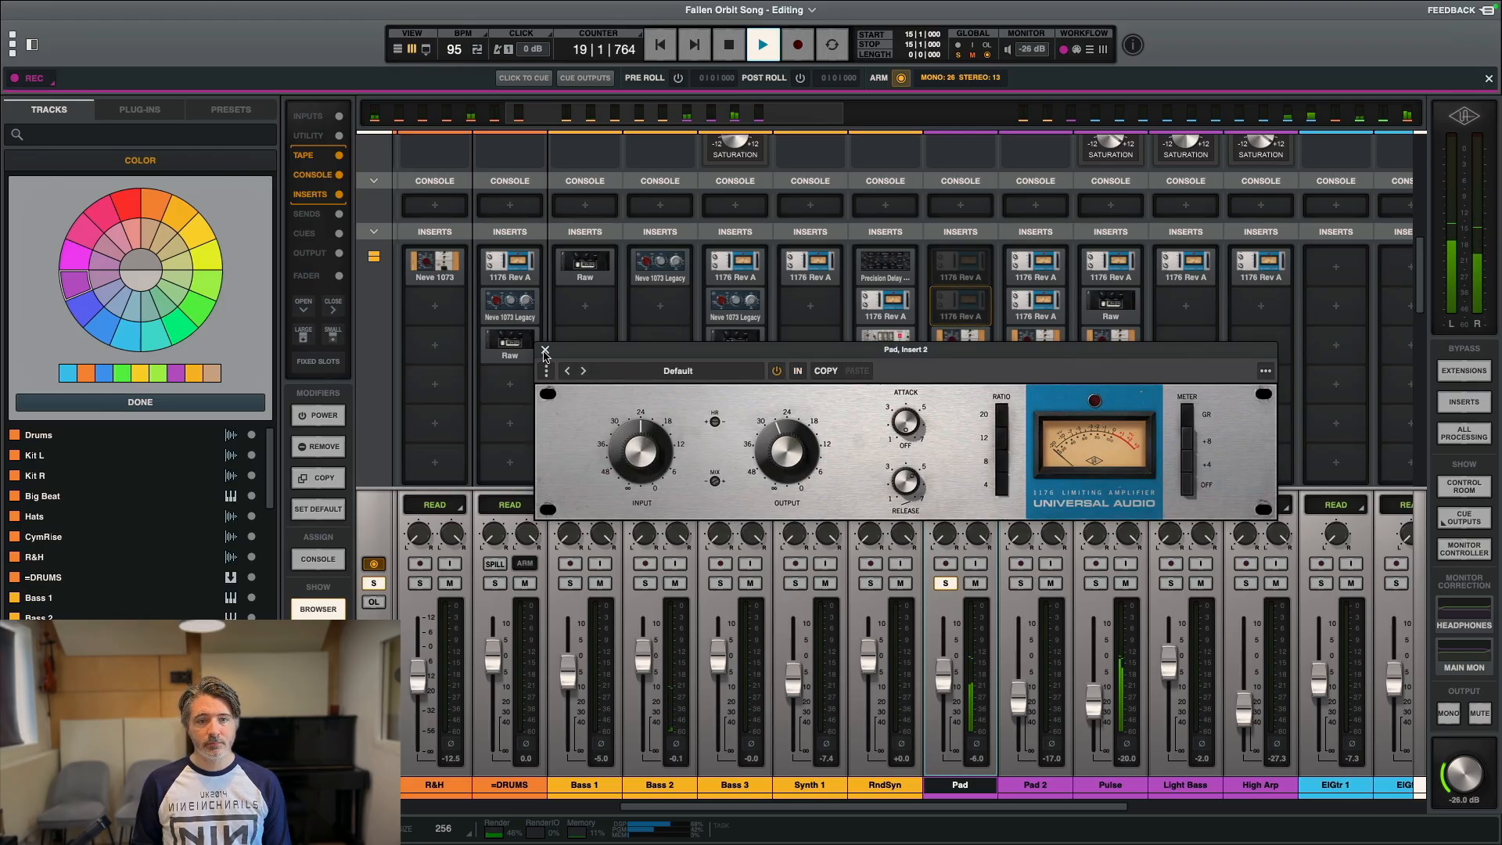
left_click(544, 350)
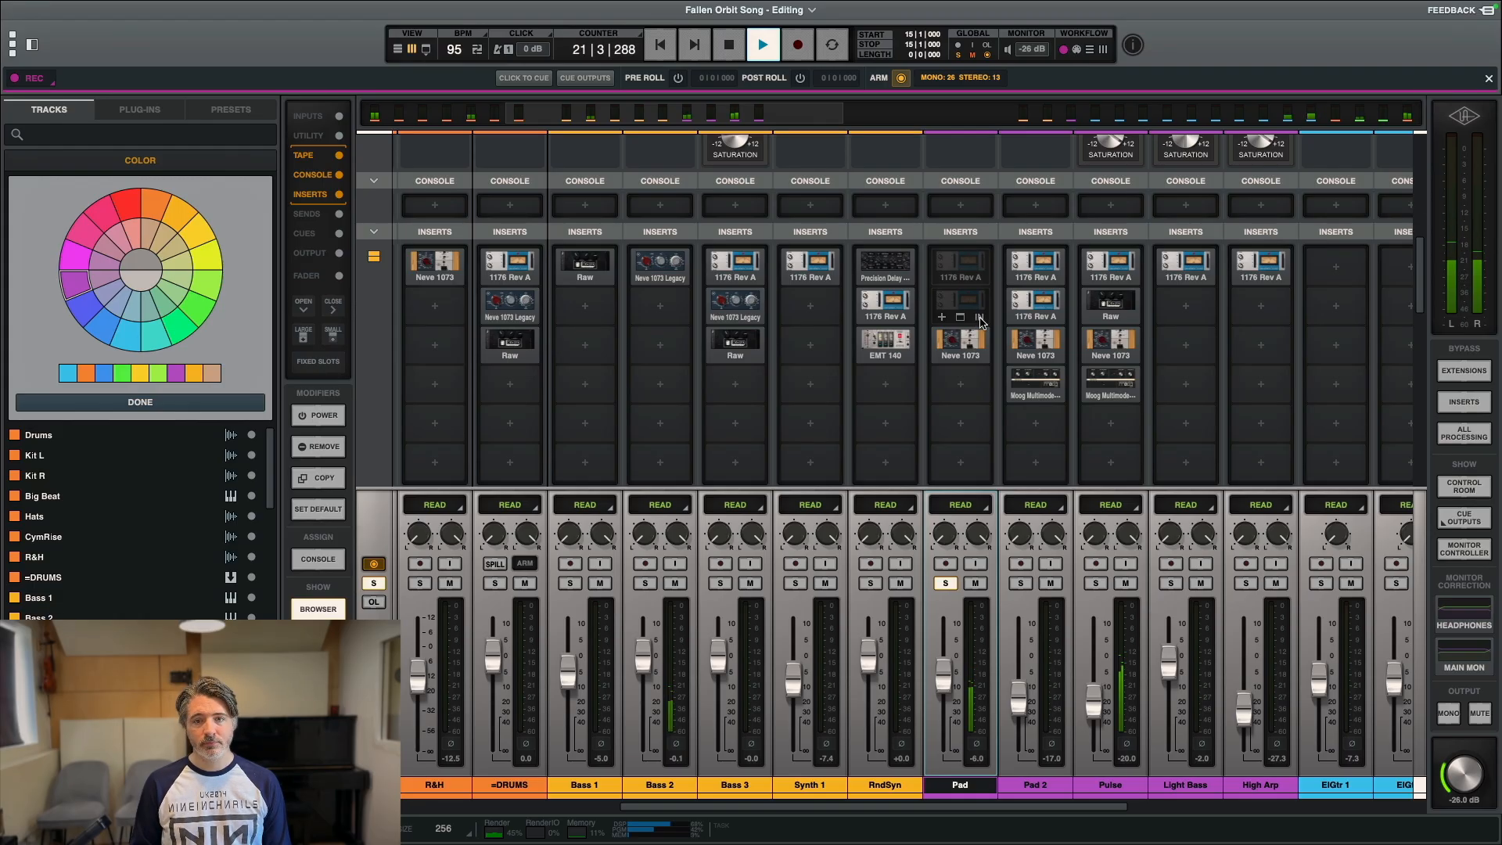
key("space")
left_click(981, 320)
left_click(980, 280)
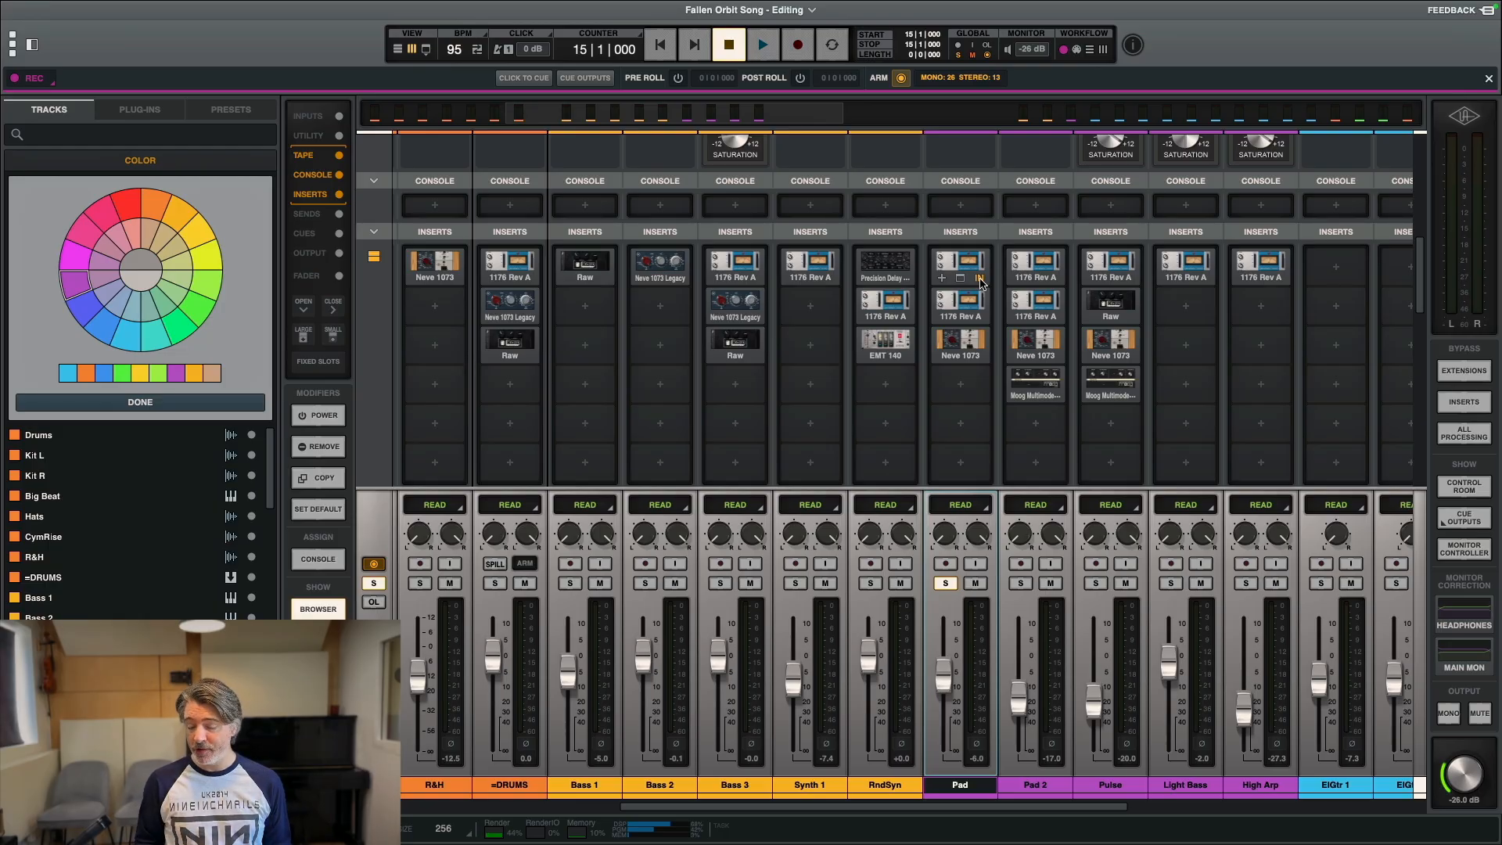
Step: Clear the Pad solo, set the playhead to the start of Verse 3 and solo the Pad 2 channel
key("s")
key("super+equal")
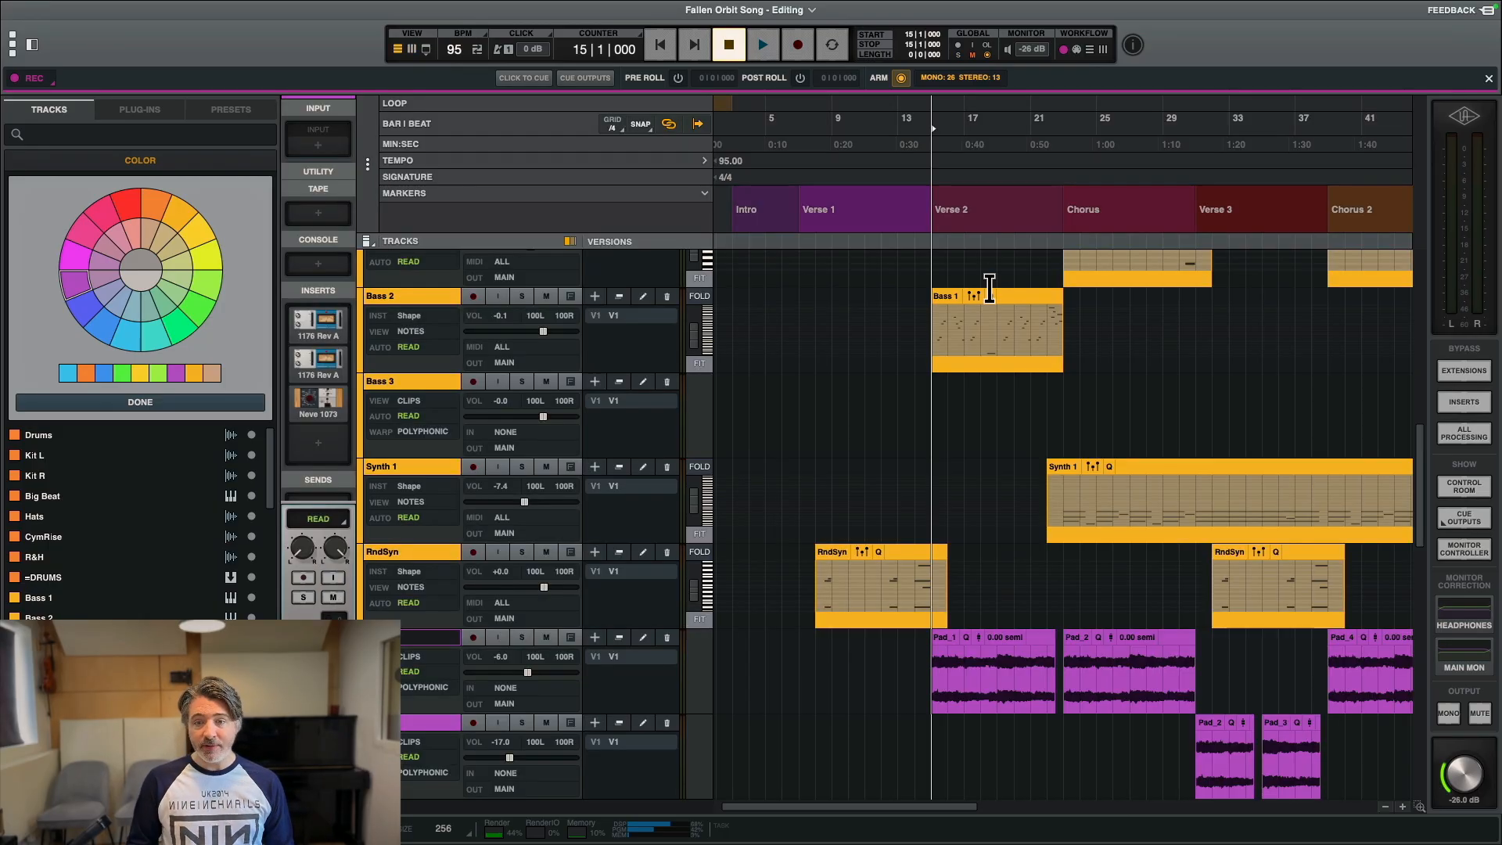
scroll(1173, 656, "down", 5)
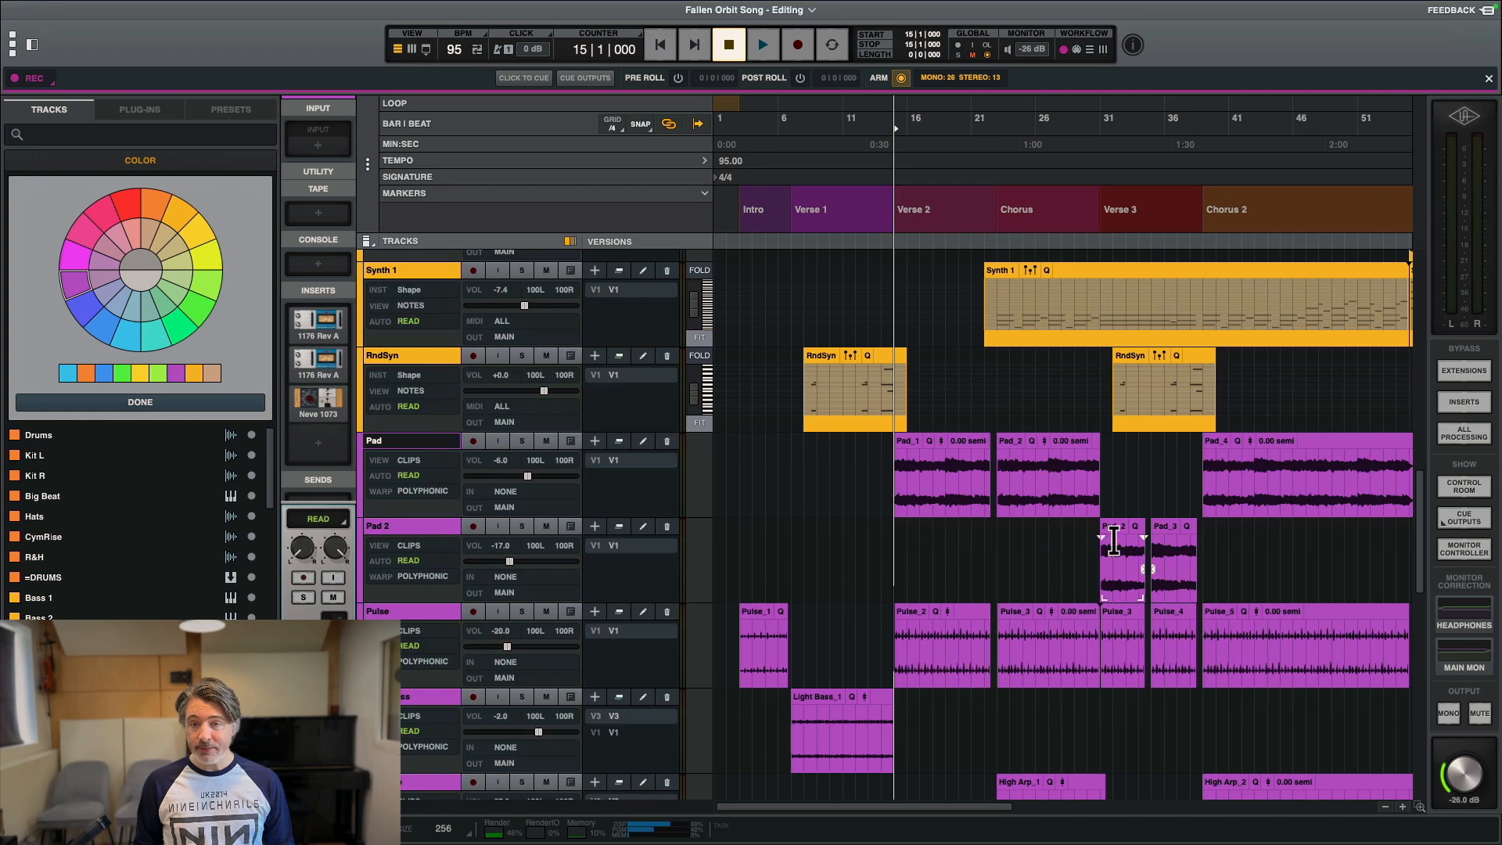
left_click(1120, 209)
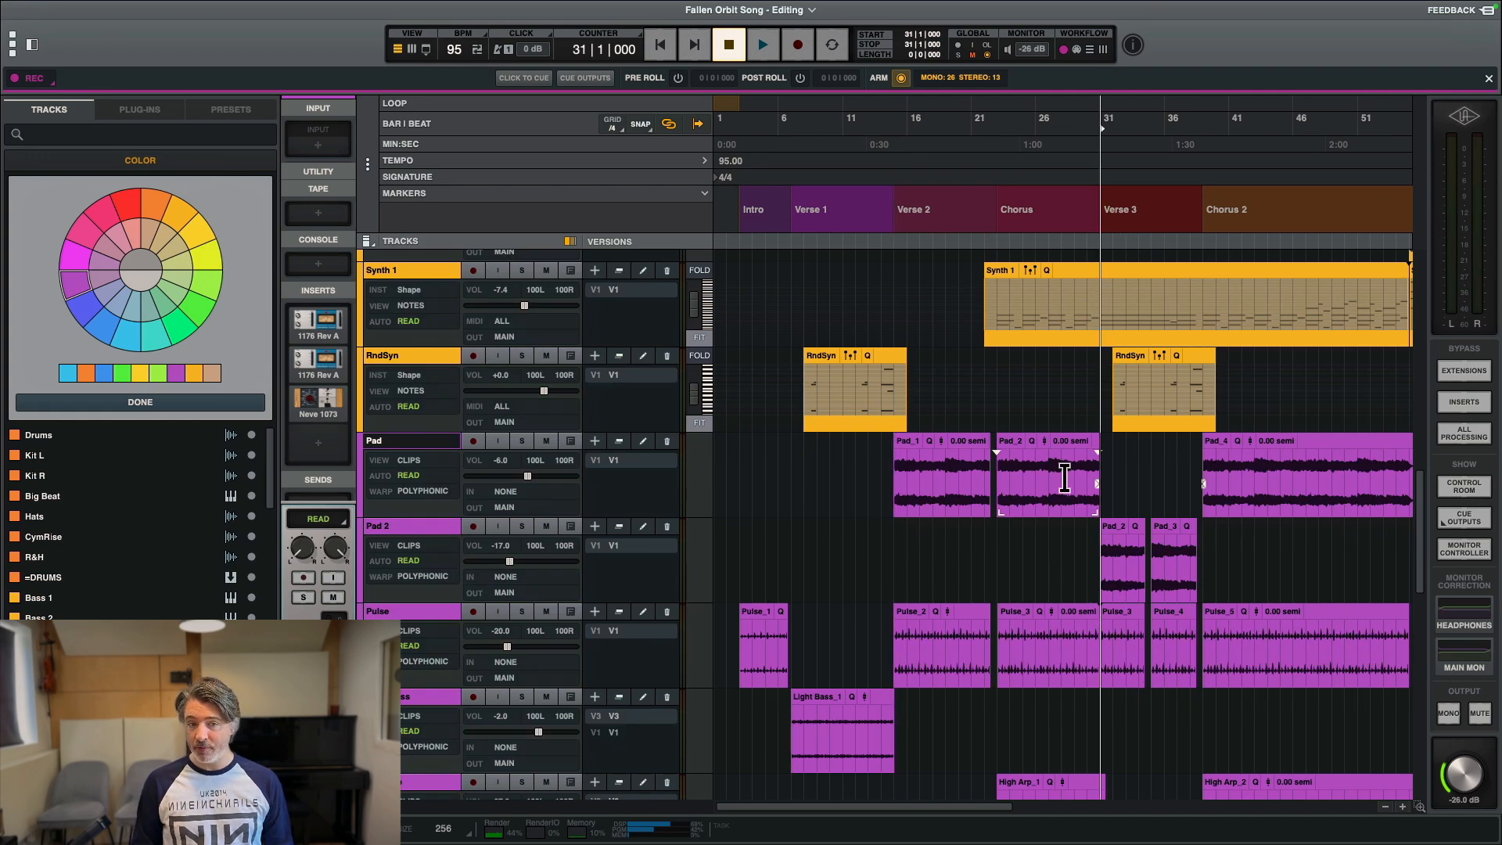
key("super+equal")
left_click(1020, 584)
key("super+equal")
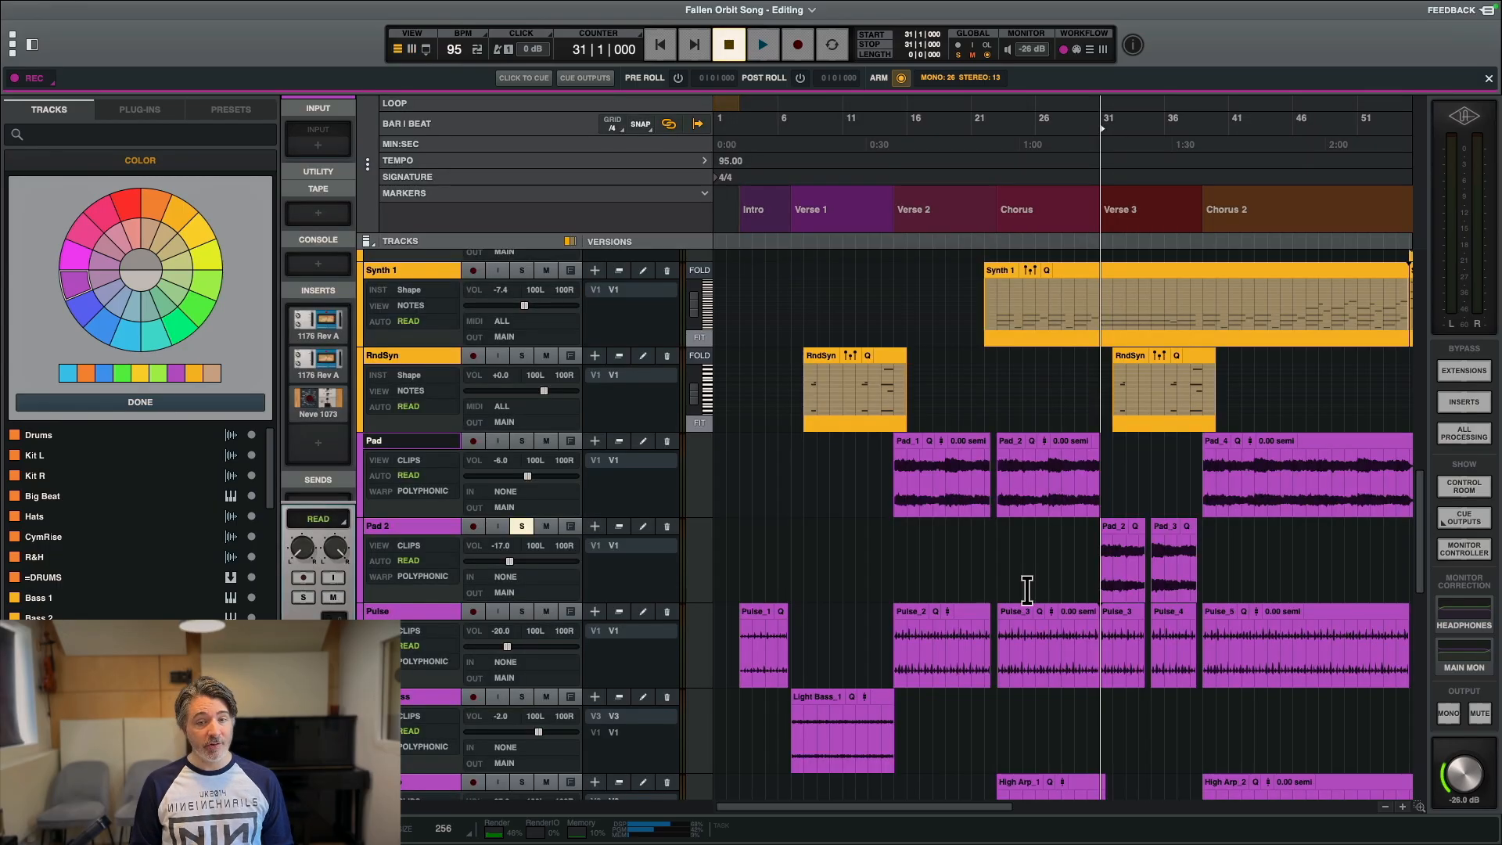
Step: Listen to the soloed Pad 2 channel in the mixer from the start of Verse 3
key("space")
key("super+equal")
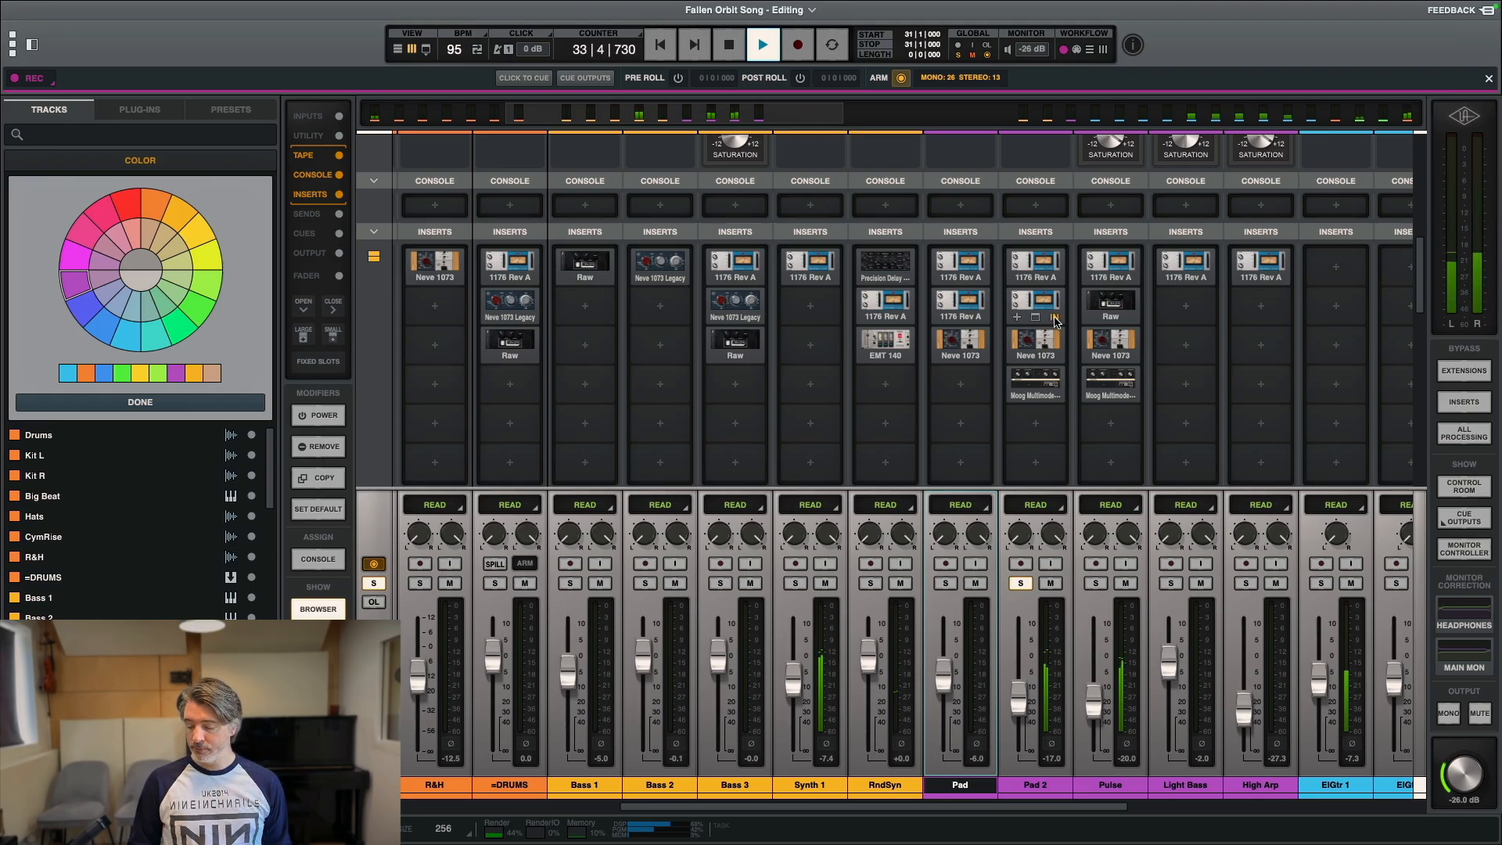
key("space")
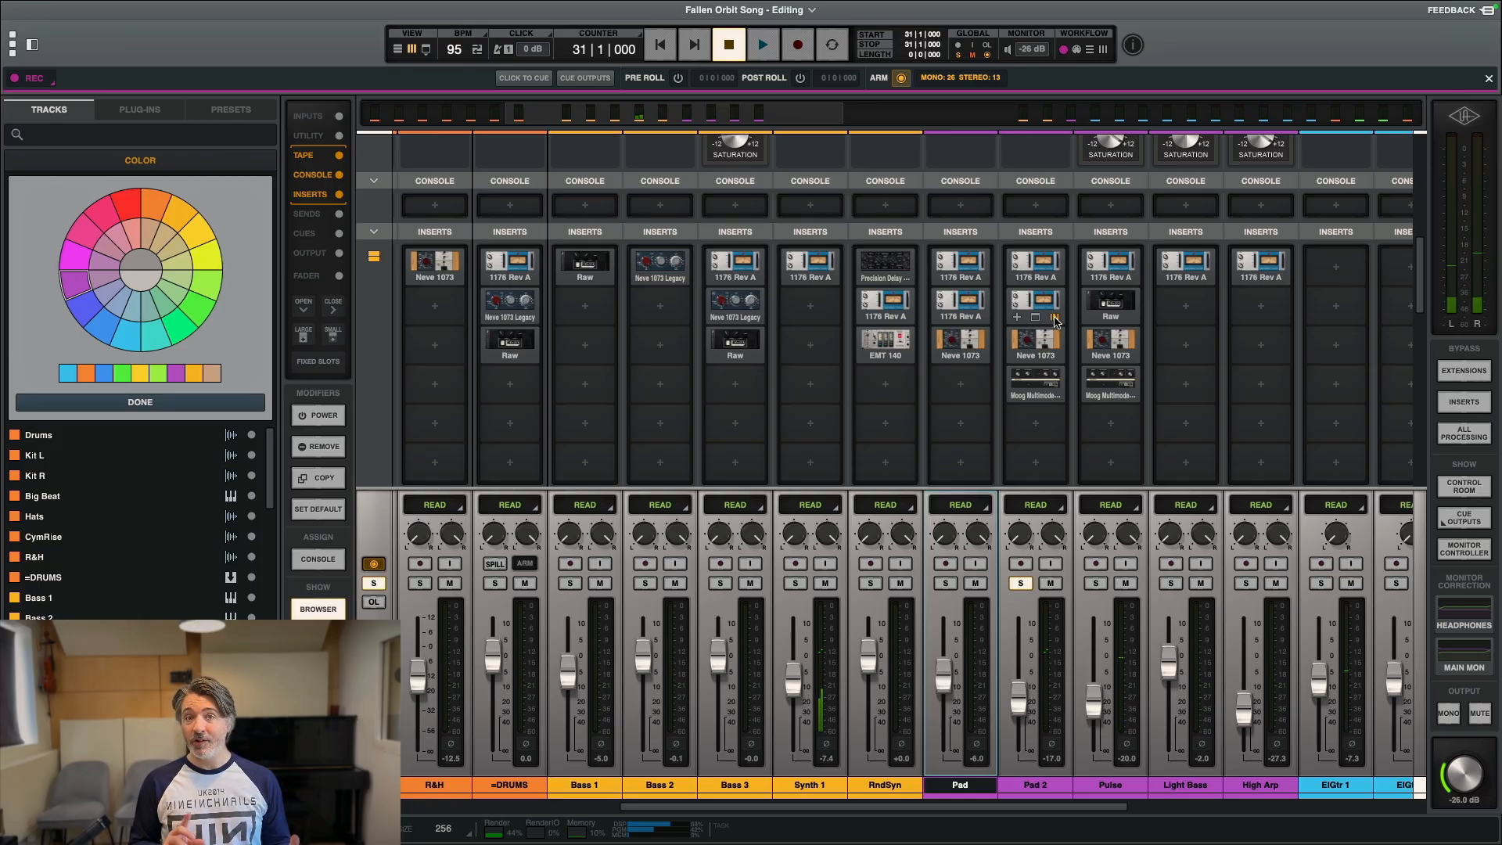
Step: Replay Pad 2, powering off both of its 1176 Rev A inserts to compare the sound, and restore their power
key("space")
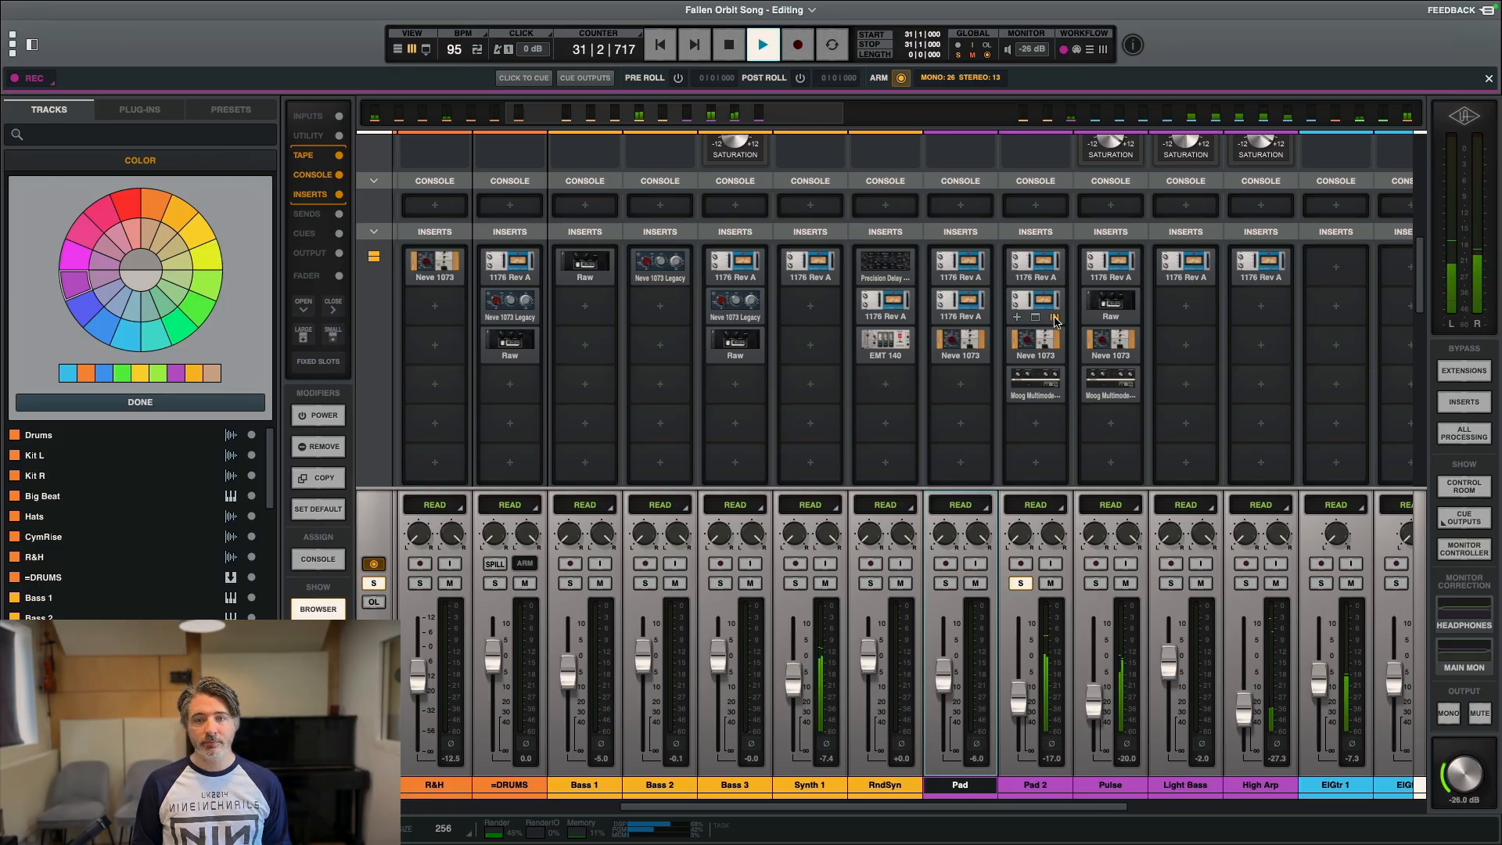
left_click(317, 414)
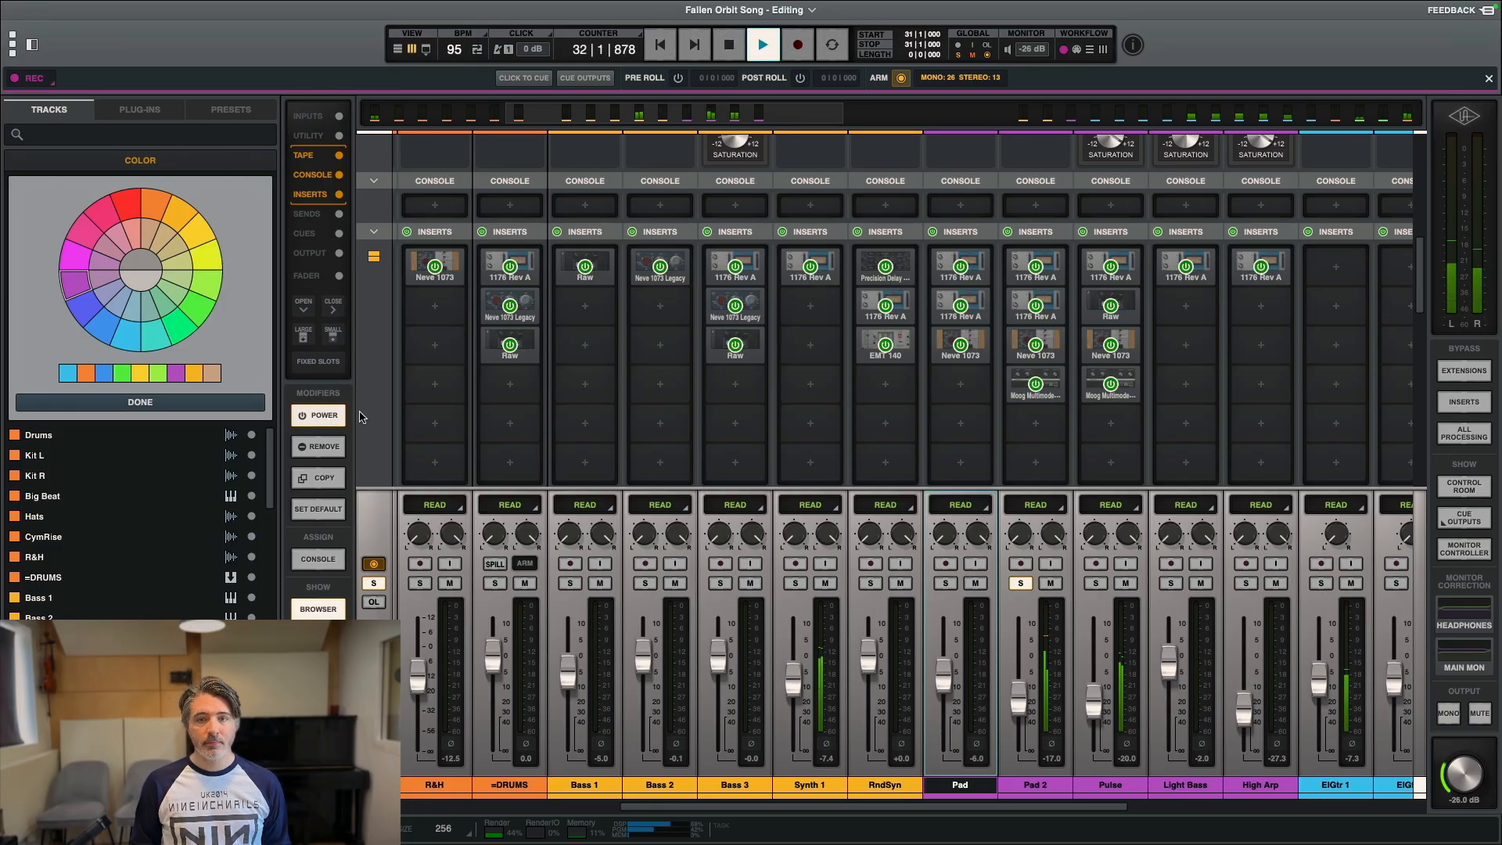
left_click(1035, 267)
left_click(1036, 306)
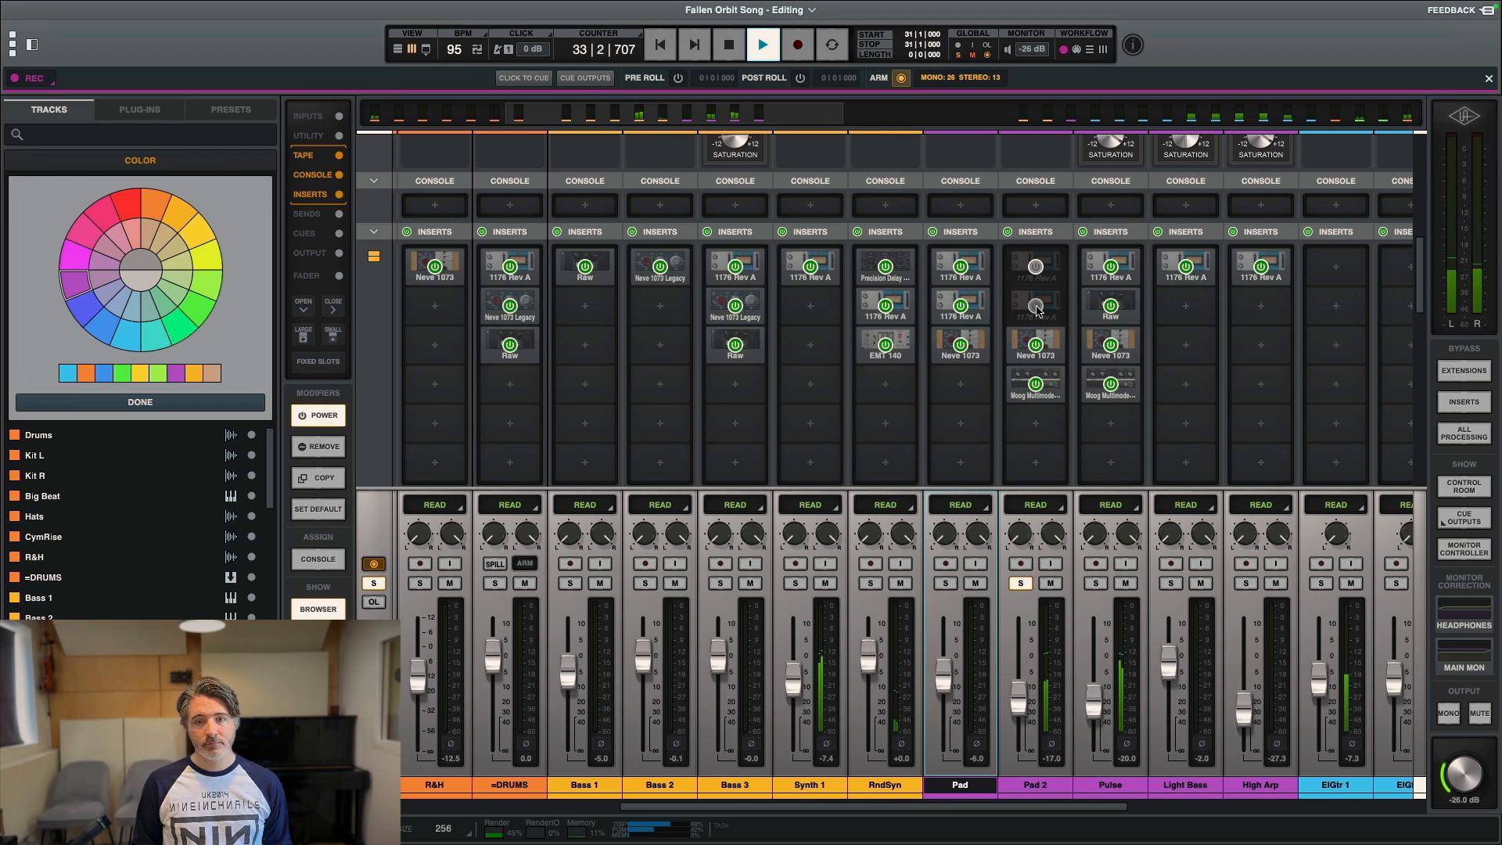
key("space")
left_click(1036, 307)
left_click(1036, 267)
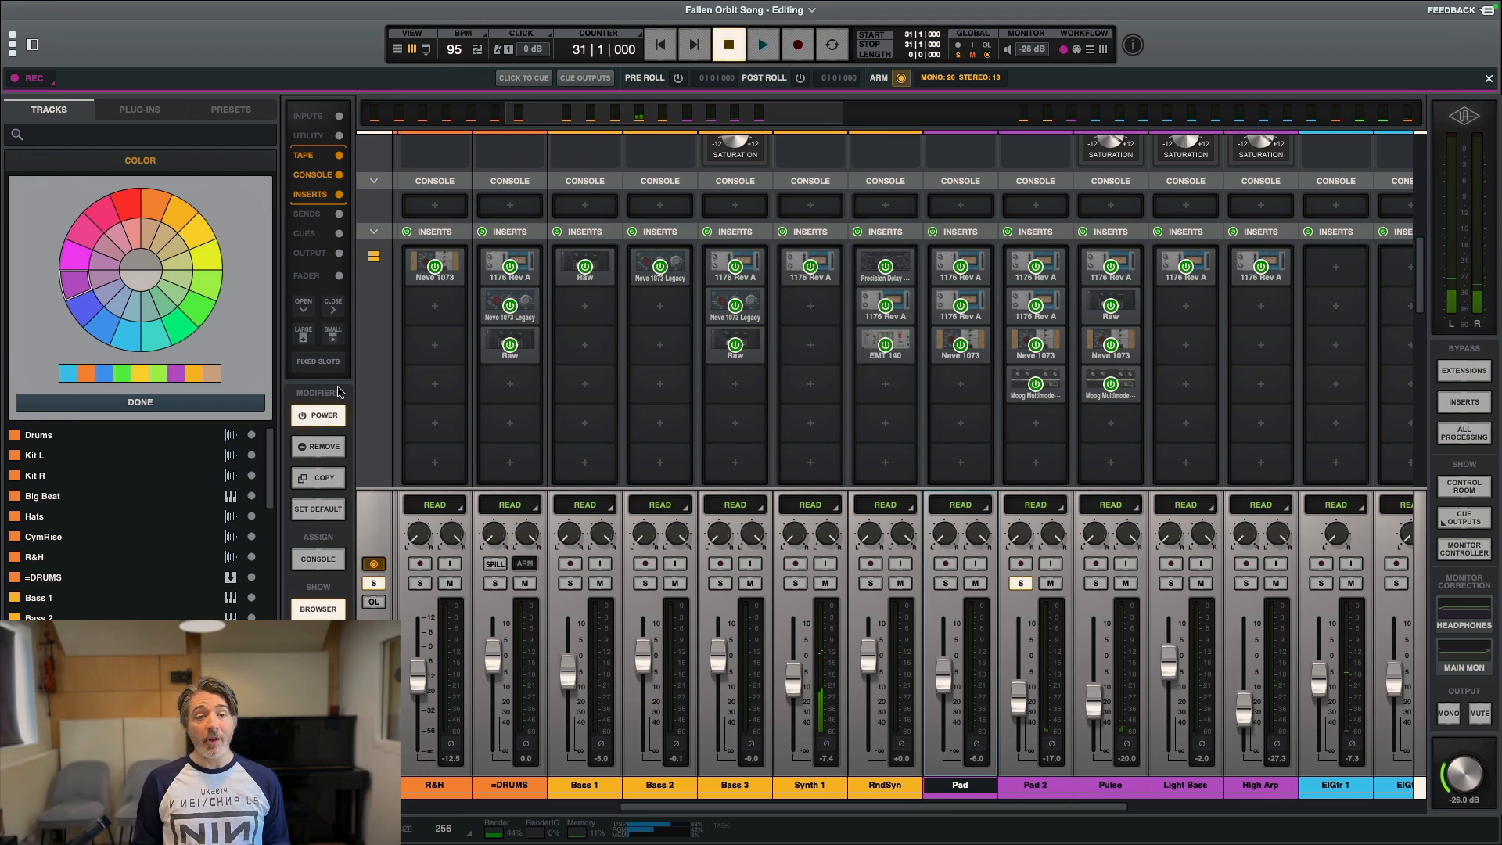
left_click(321, 415)
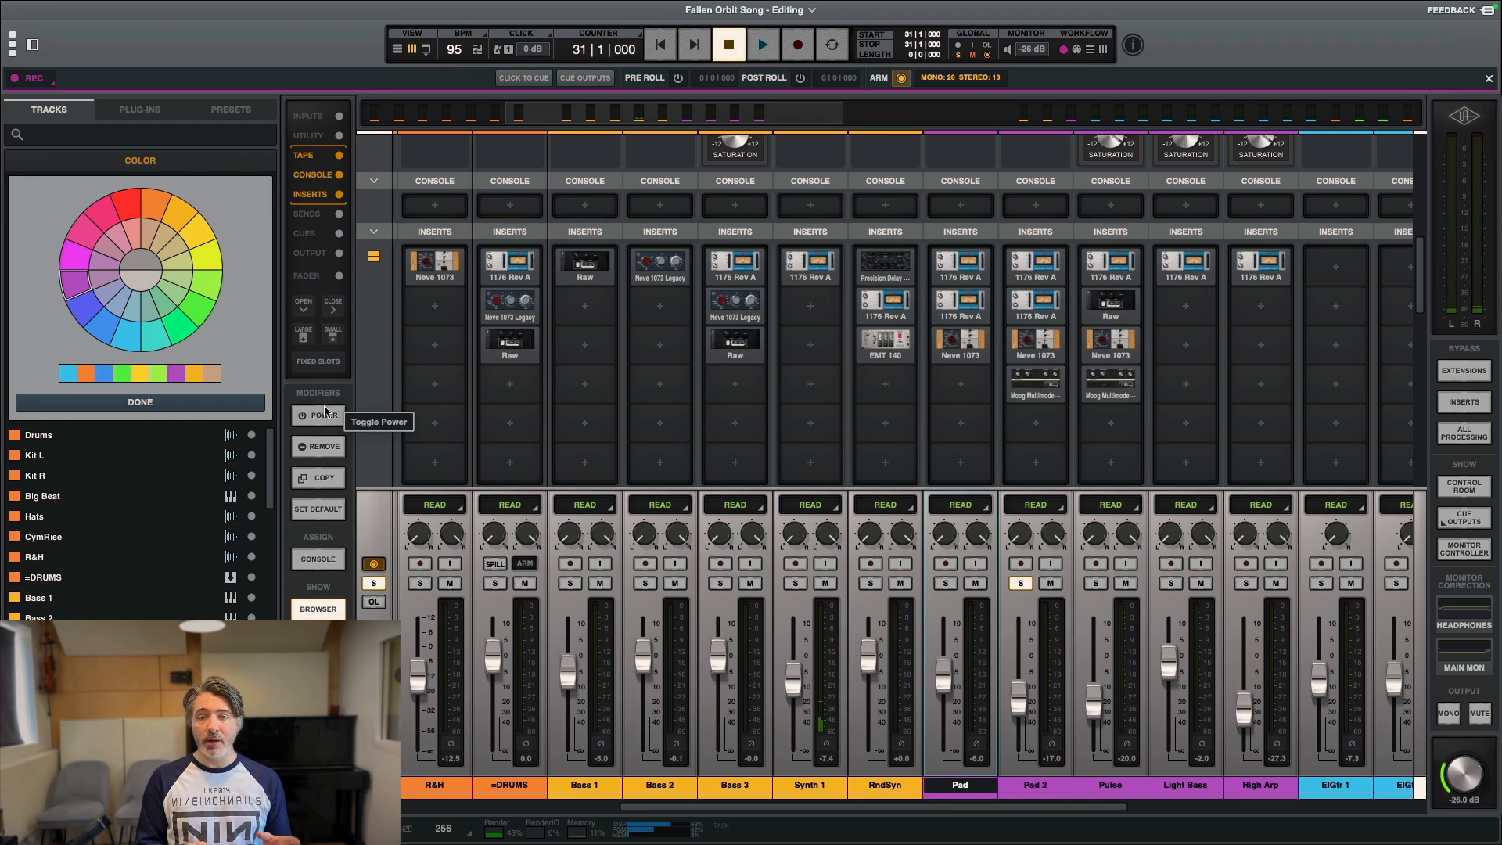
Step: Examine the settings of the Moog Multimode Filter XL and the first 1176 Rev A on Pad 2, closing each plug-in
left_click(1036, 383)
left_click_drag(795, 217, 767, 197)
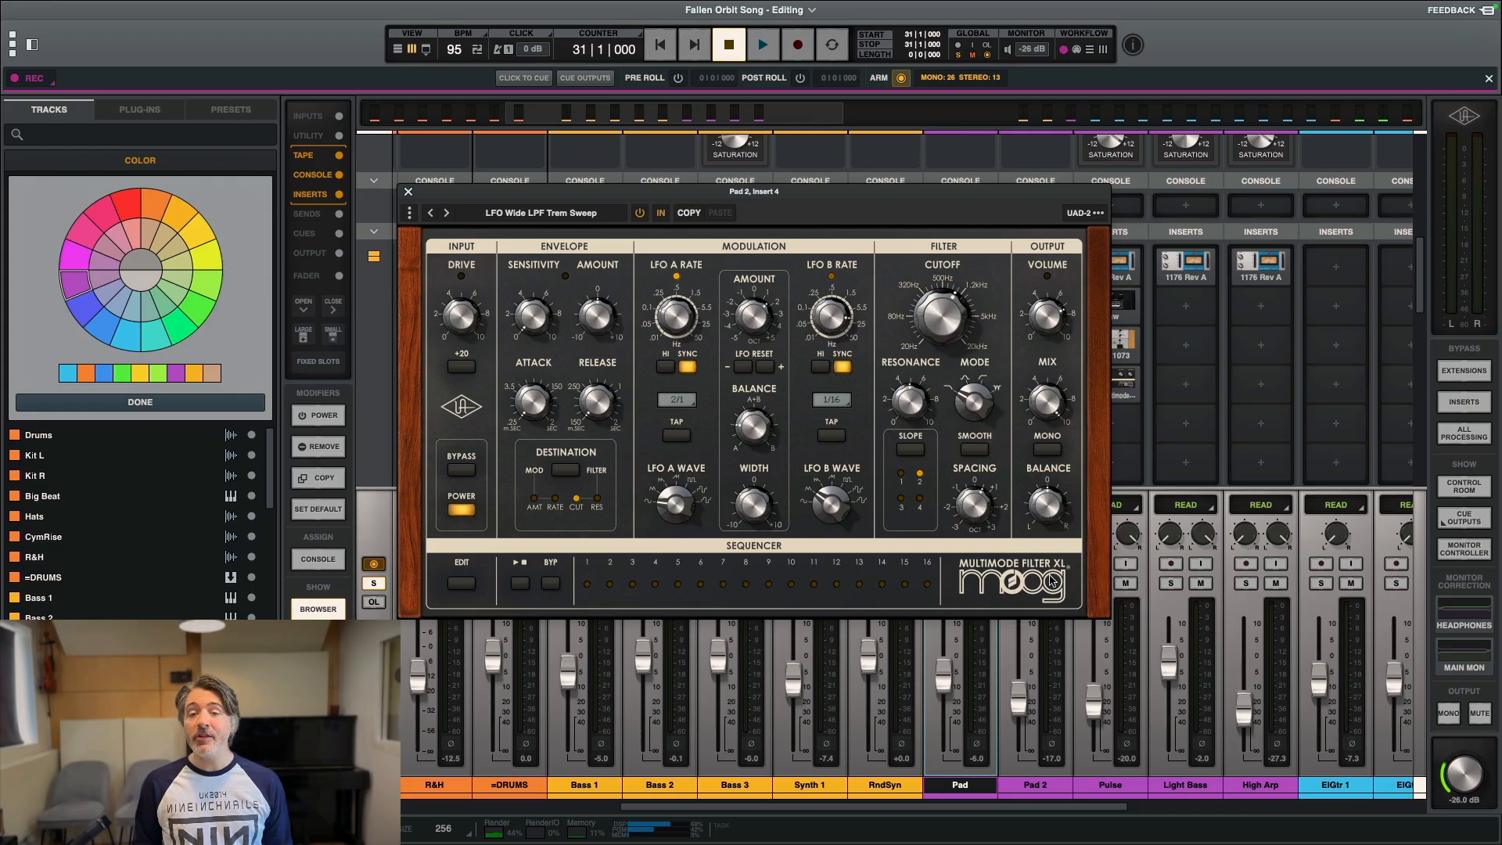
left_click(408, 191)
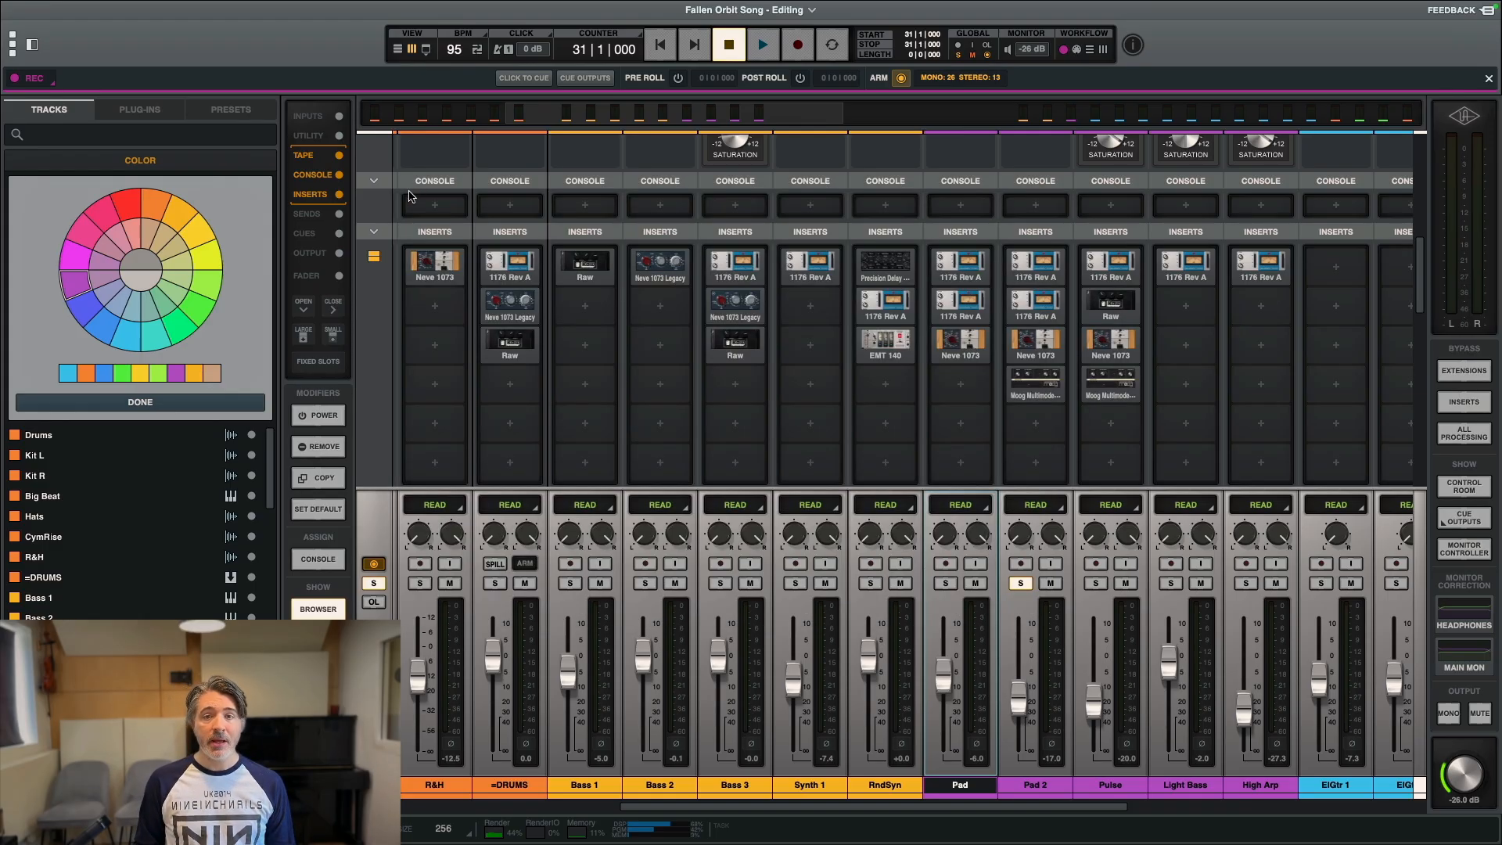
left_click(1038, 266)
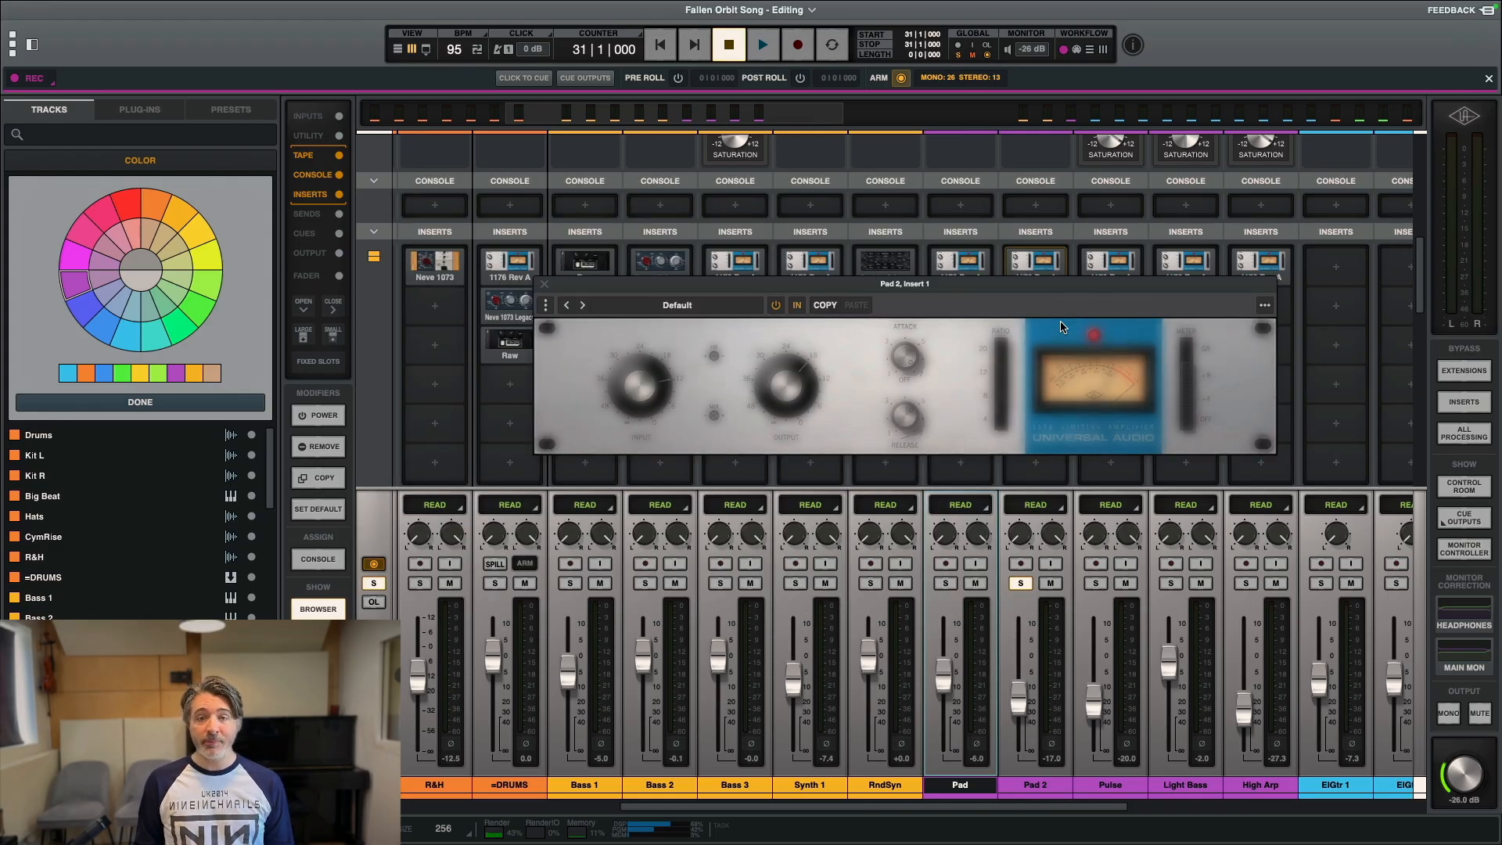
left_click_drag(925, 298, 880, 404)
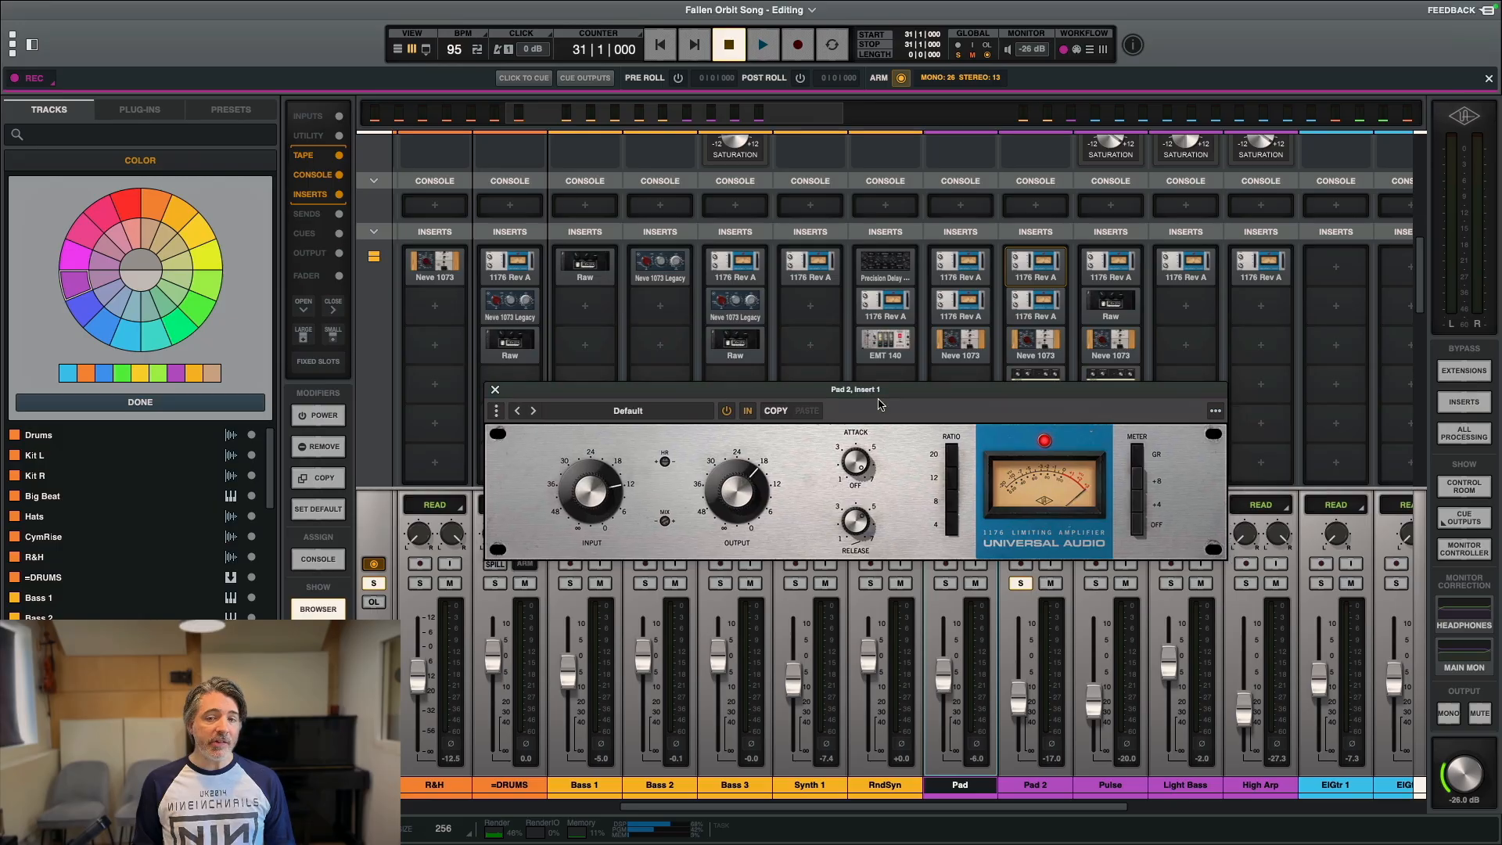
left_click(495, 390)
Step: Clear the Pad 2 solo and select the Pad_1 clip in Verse 2 on the Pad track
left_click(1020, 583)
key("super+equal")
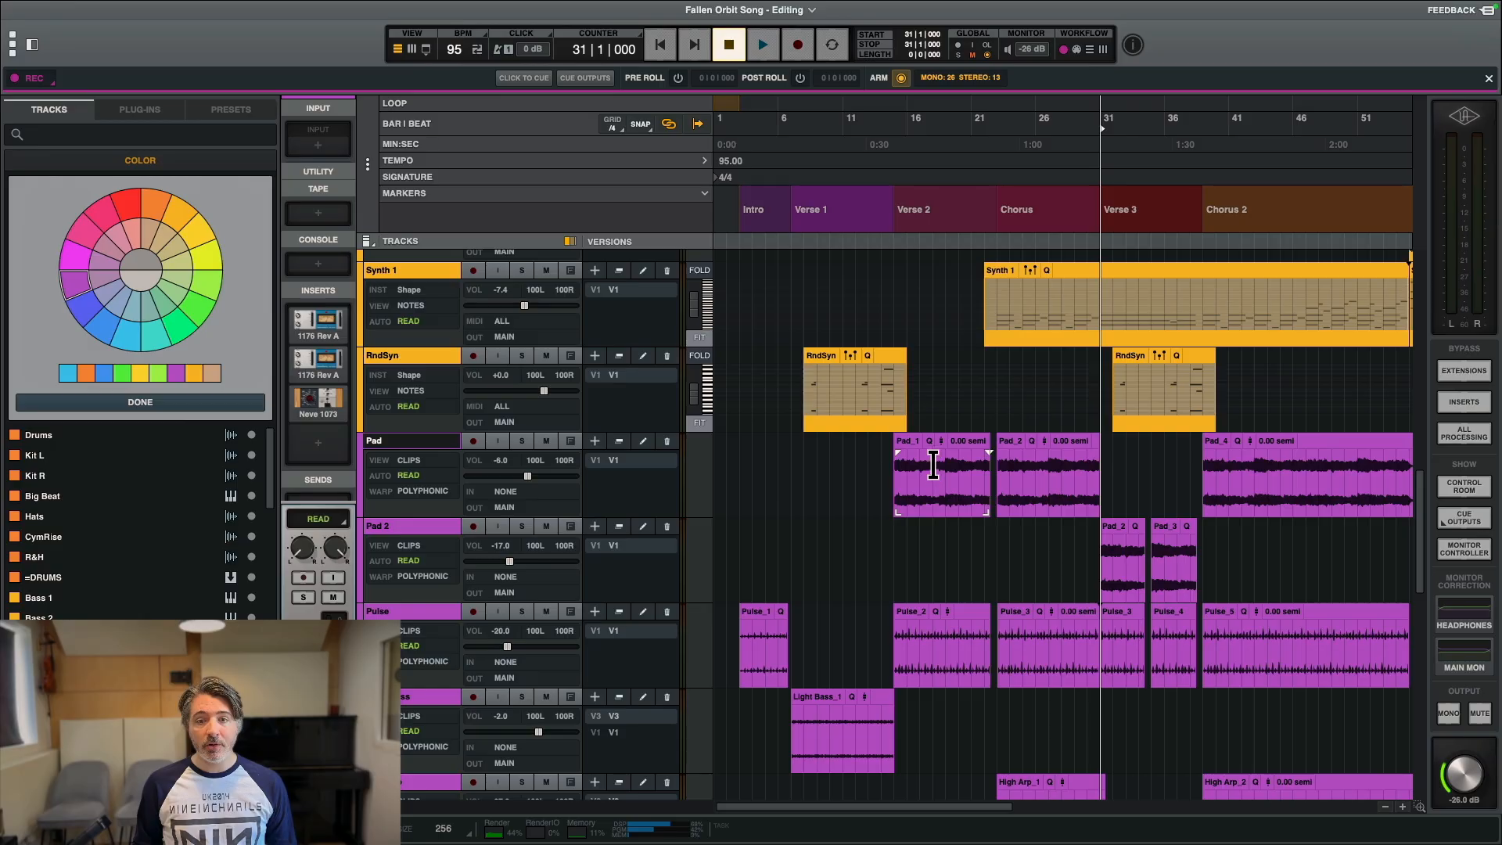
left_click(917, 444)
key("super+equal")
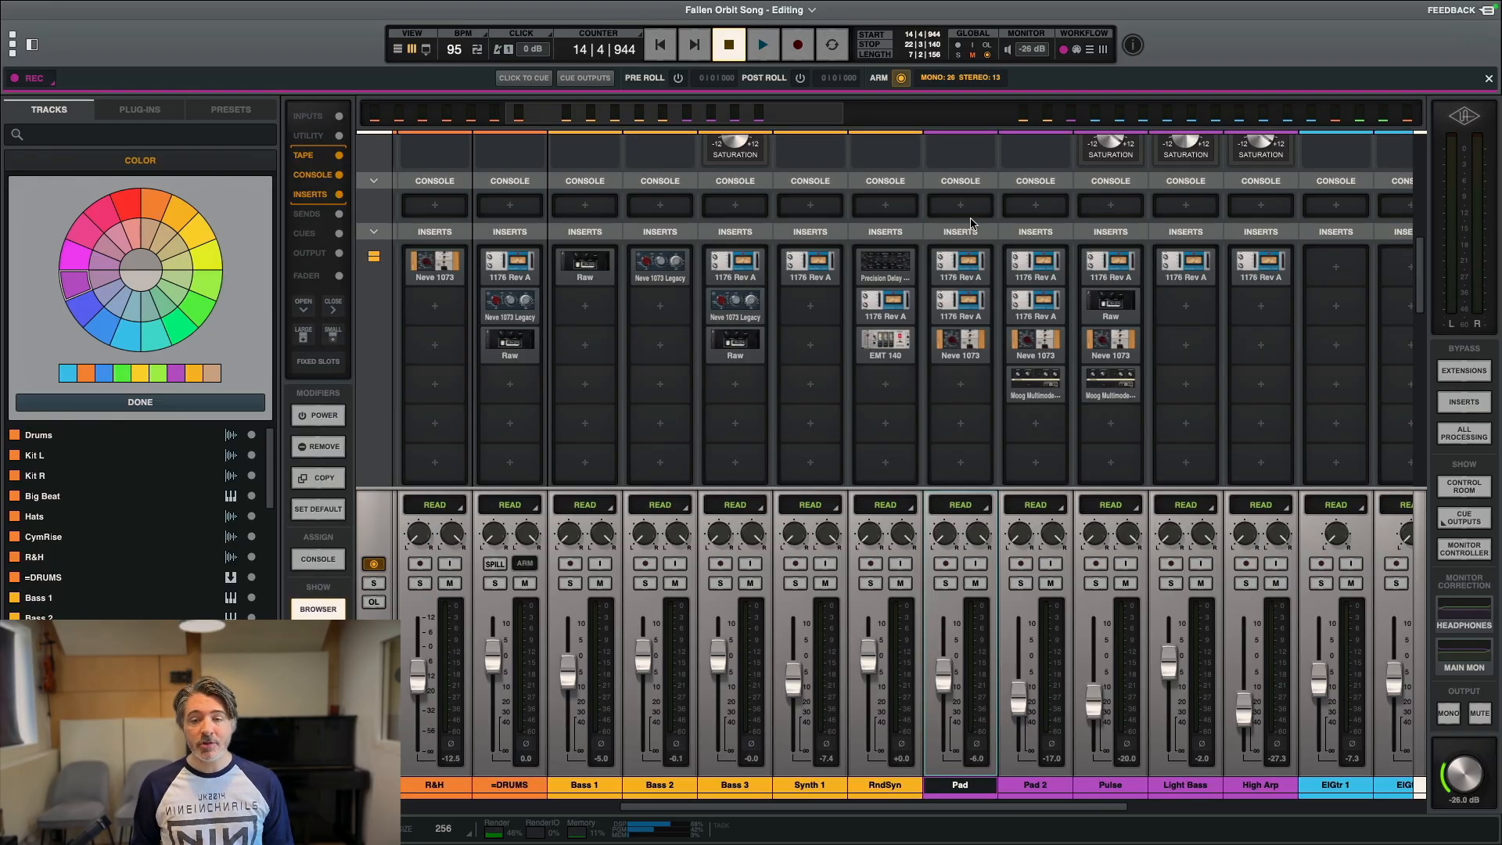
Step: Open both 1176 Rev A inserts of the Pad channel and arrange their windows so both remain visible
left_click(961, 265)
left_click(960, 305)
left_click_drag(1016, 349, 1017, 593)
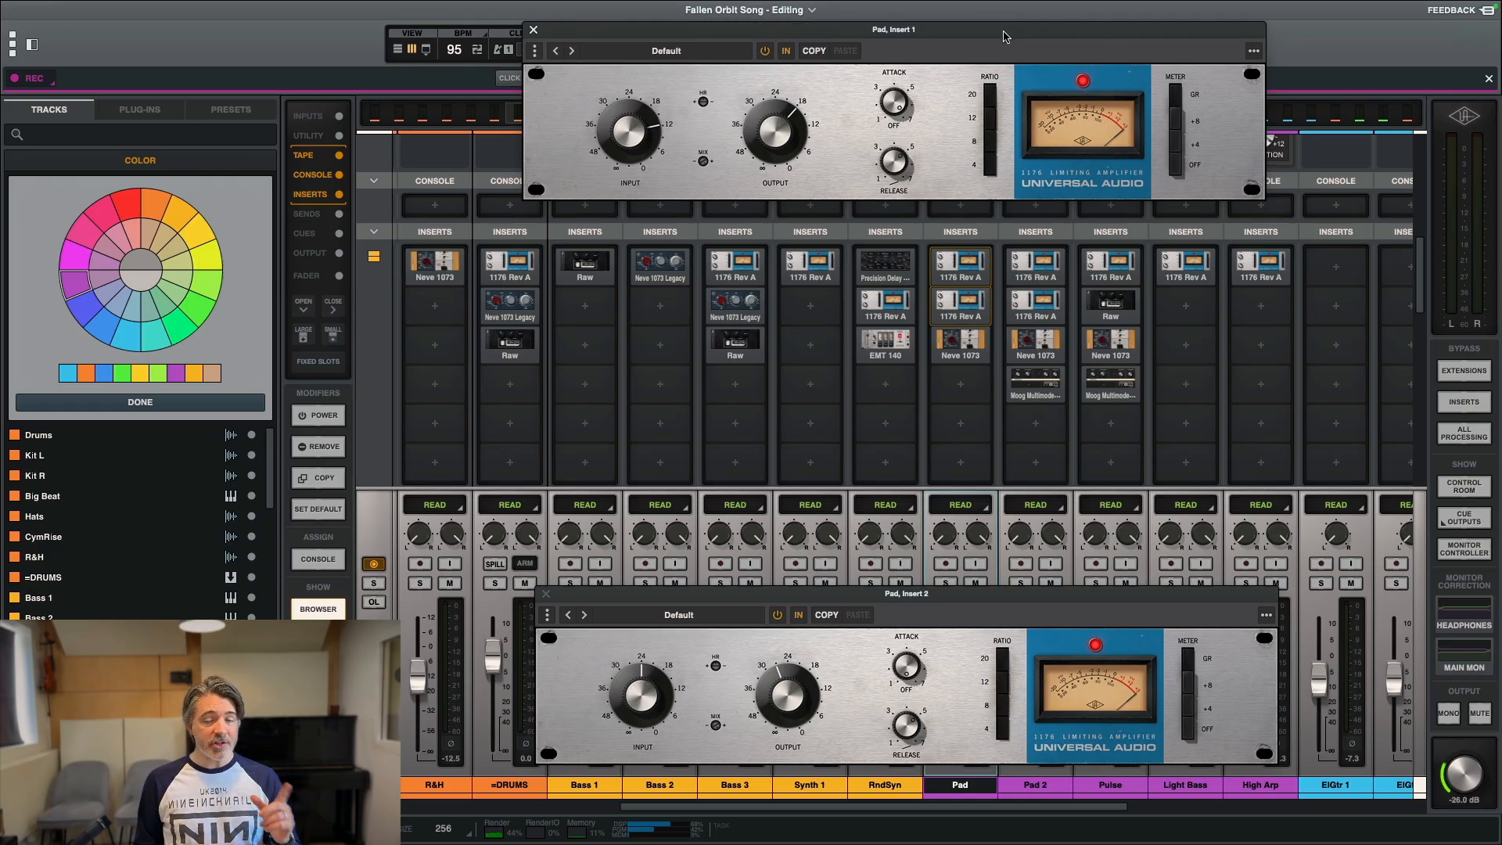
left_click_drag(1011, 31, 749, 367)
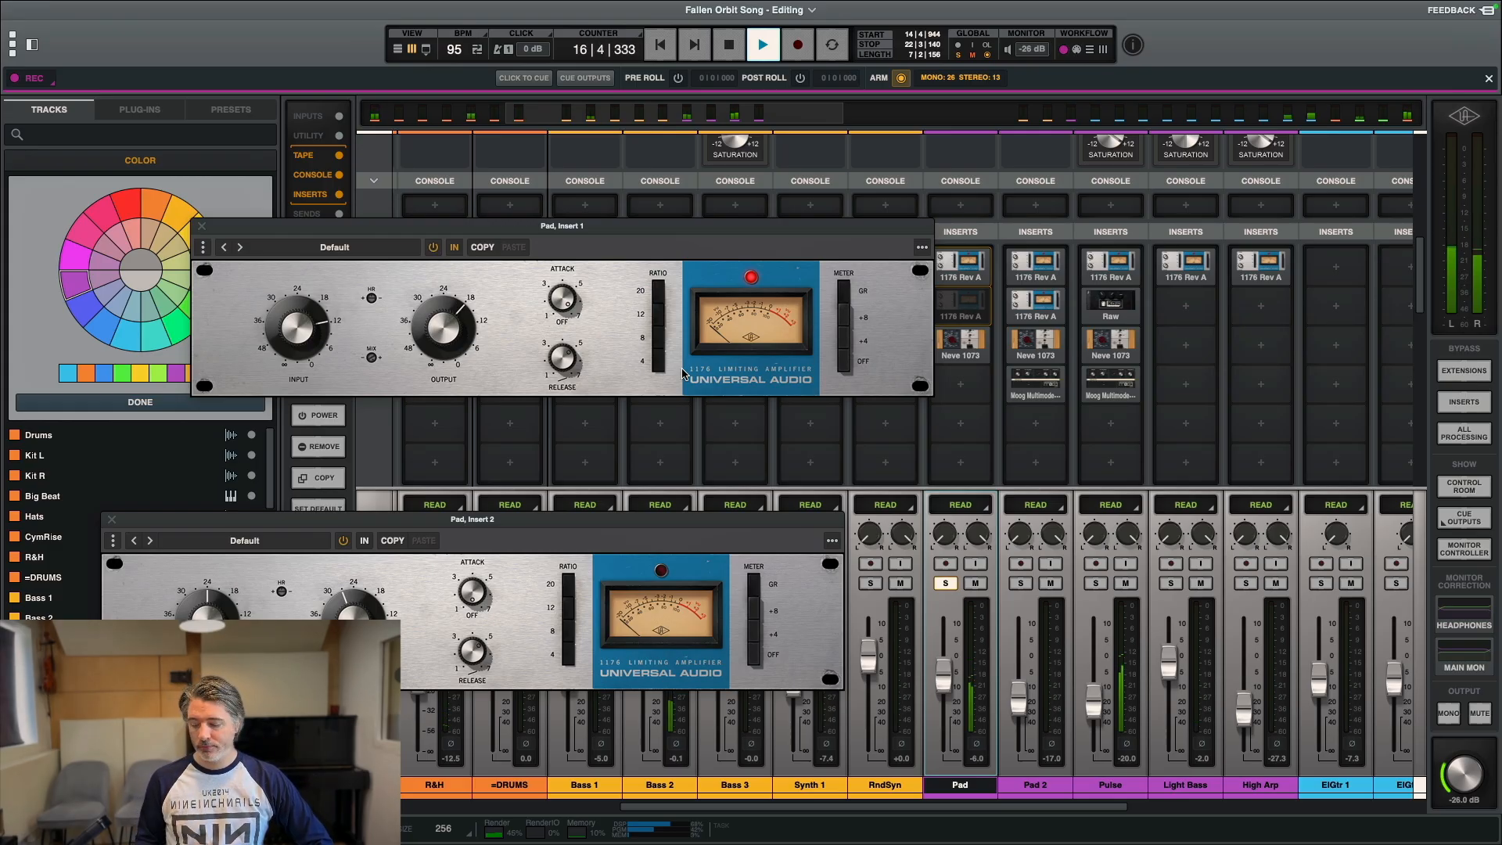
Step: Re-enable the Pad's second 1176 Rev A and replay the channel, toggling that unit's meter between OFF and GR to compare
key("space")
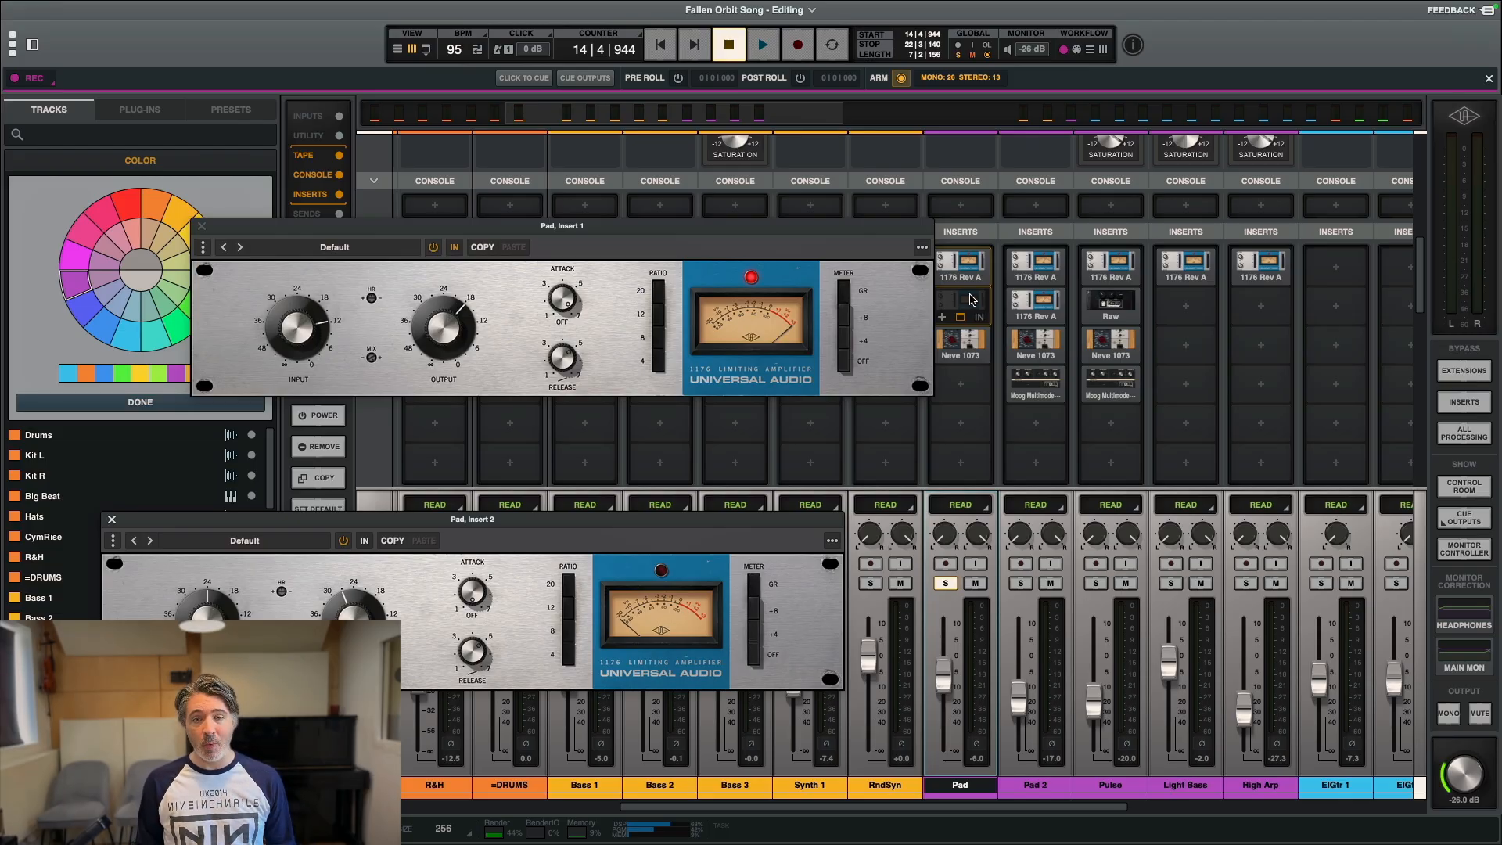
left_click(981, 316)
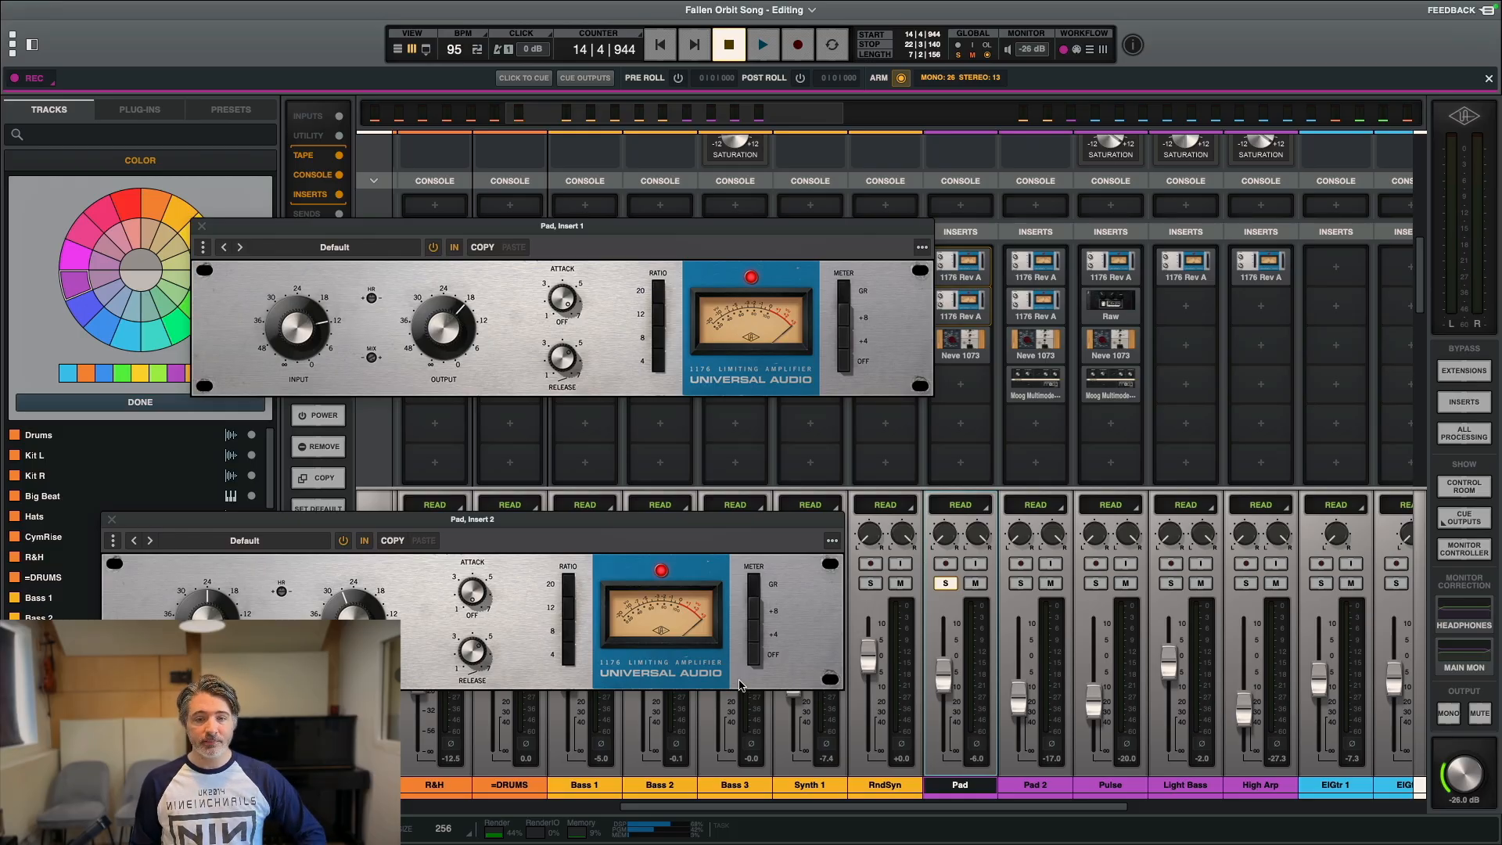
left_click(749, 656)
key("space")
left_click(756, 586)
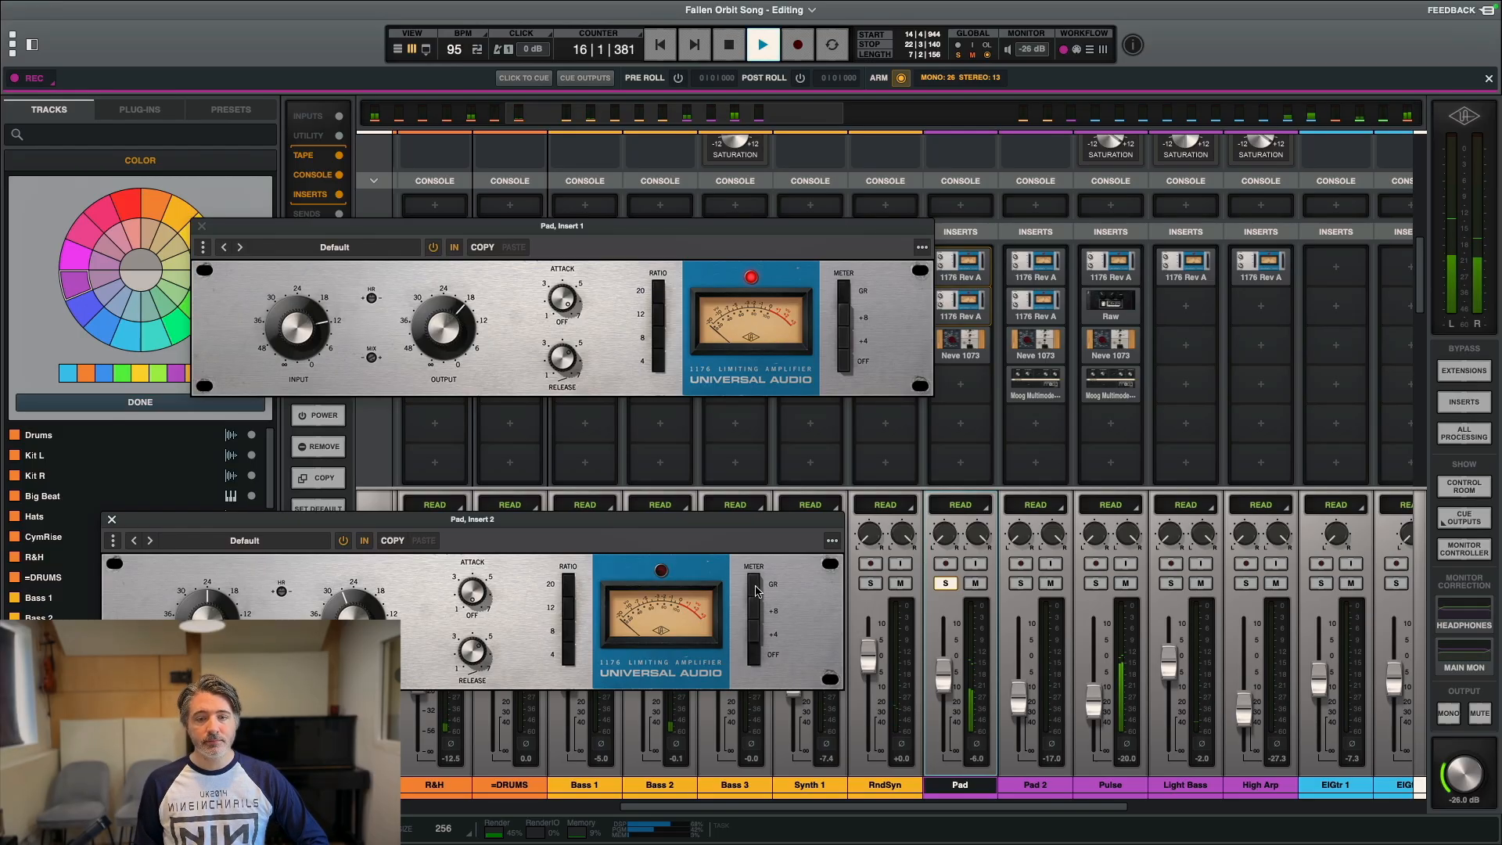
left_click(756, 593)
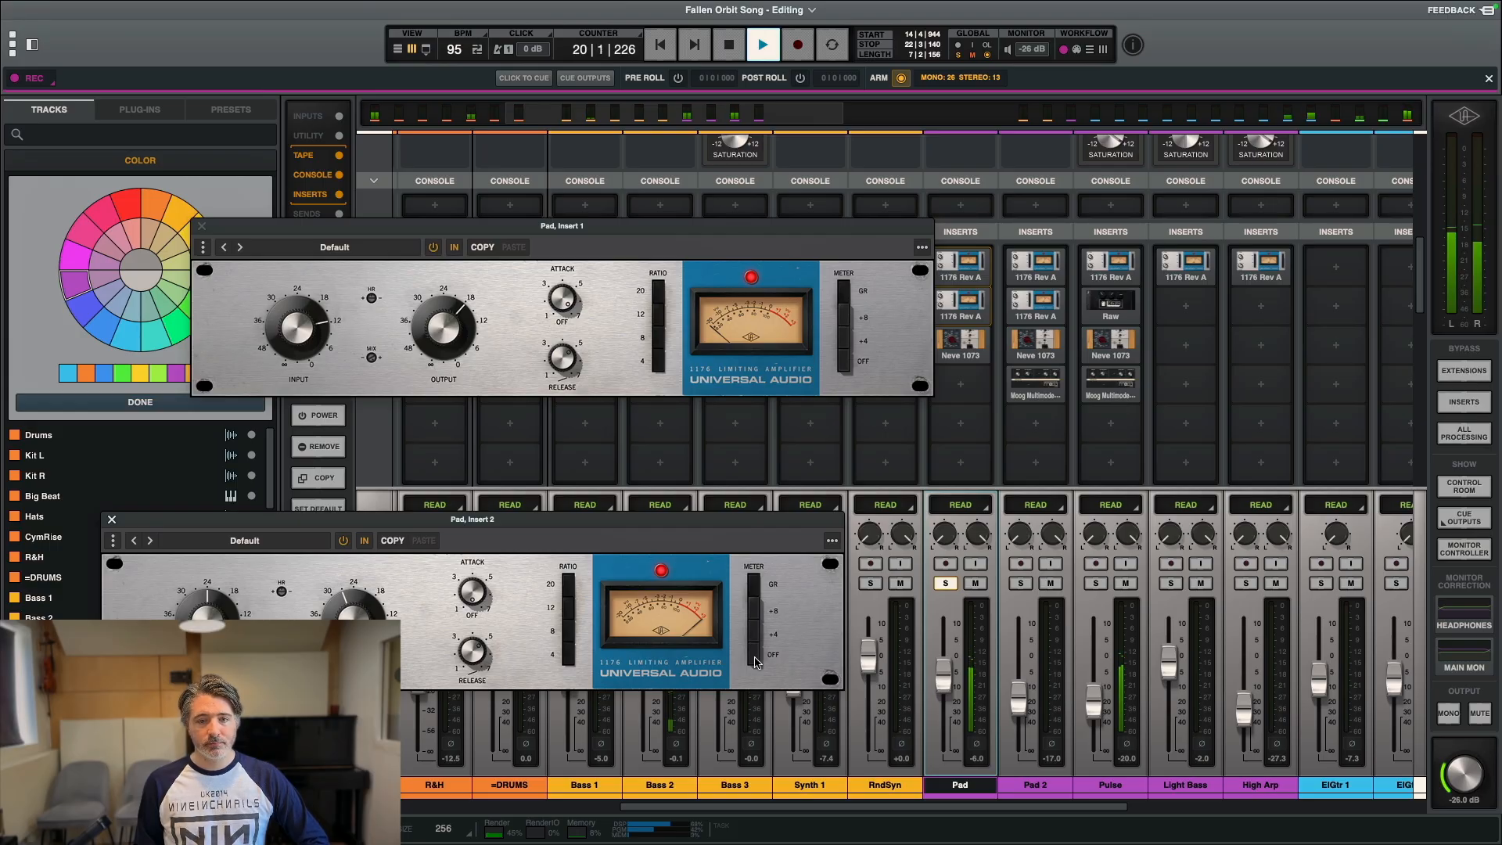
left_click_drag(755, 661, 756, 592)
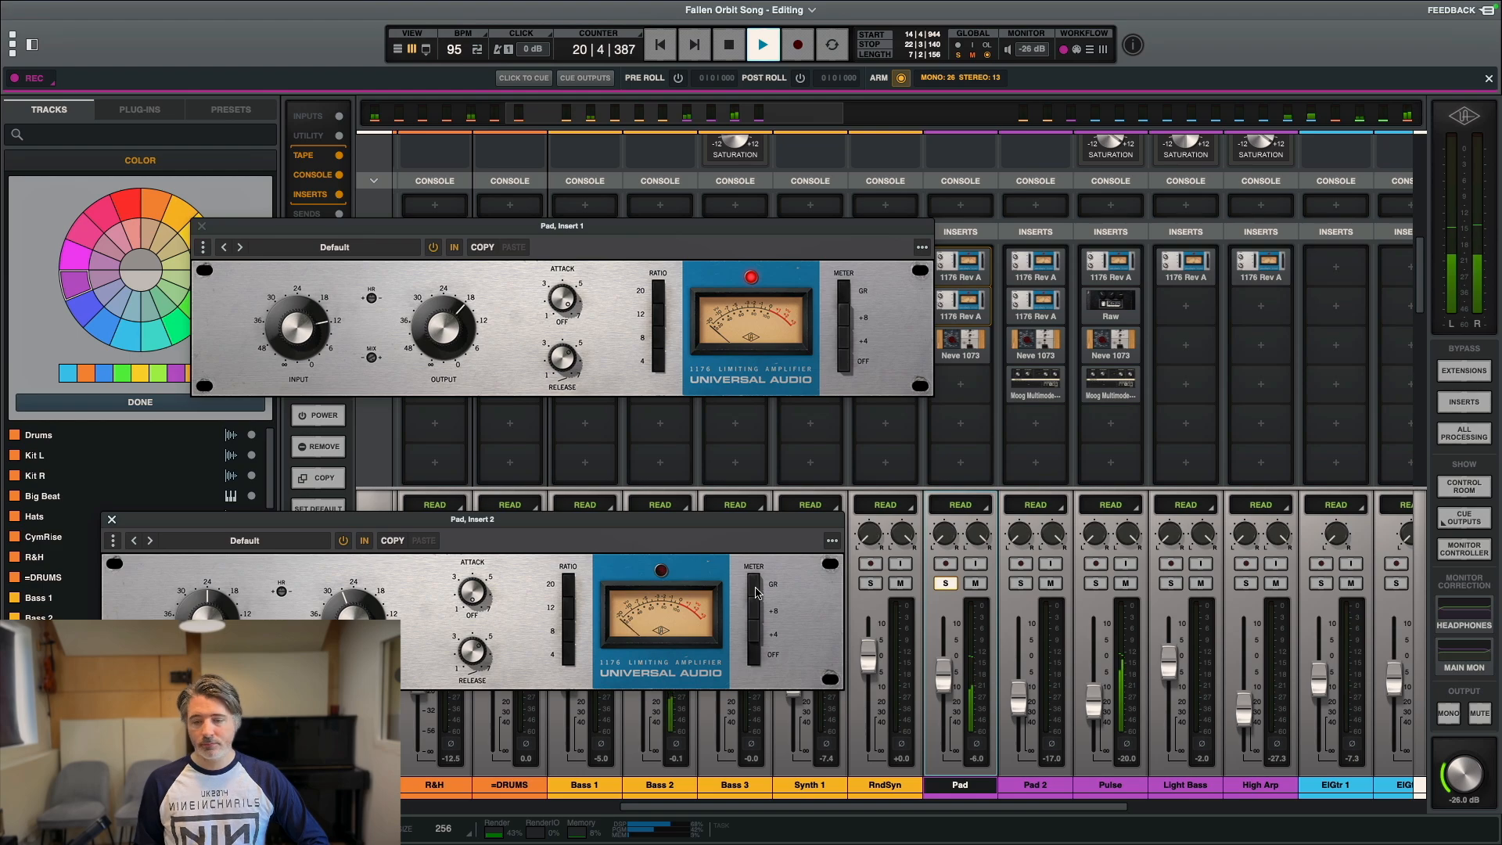
key("space")
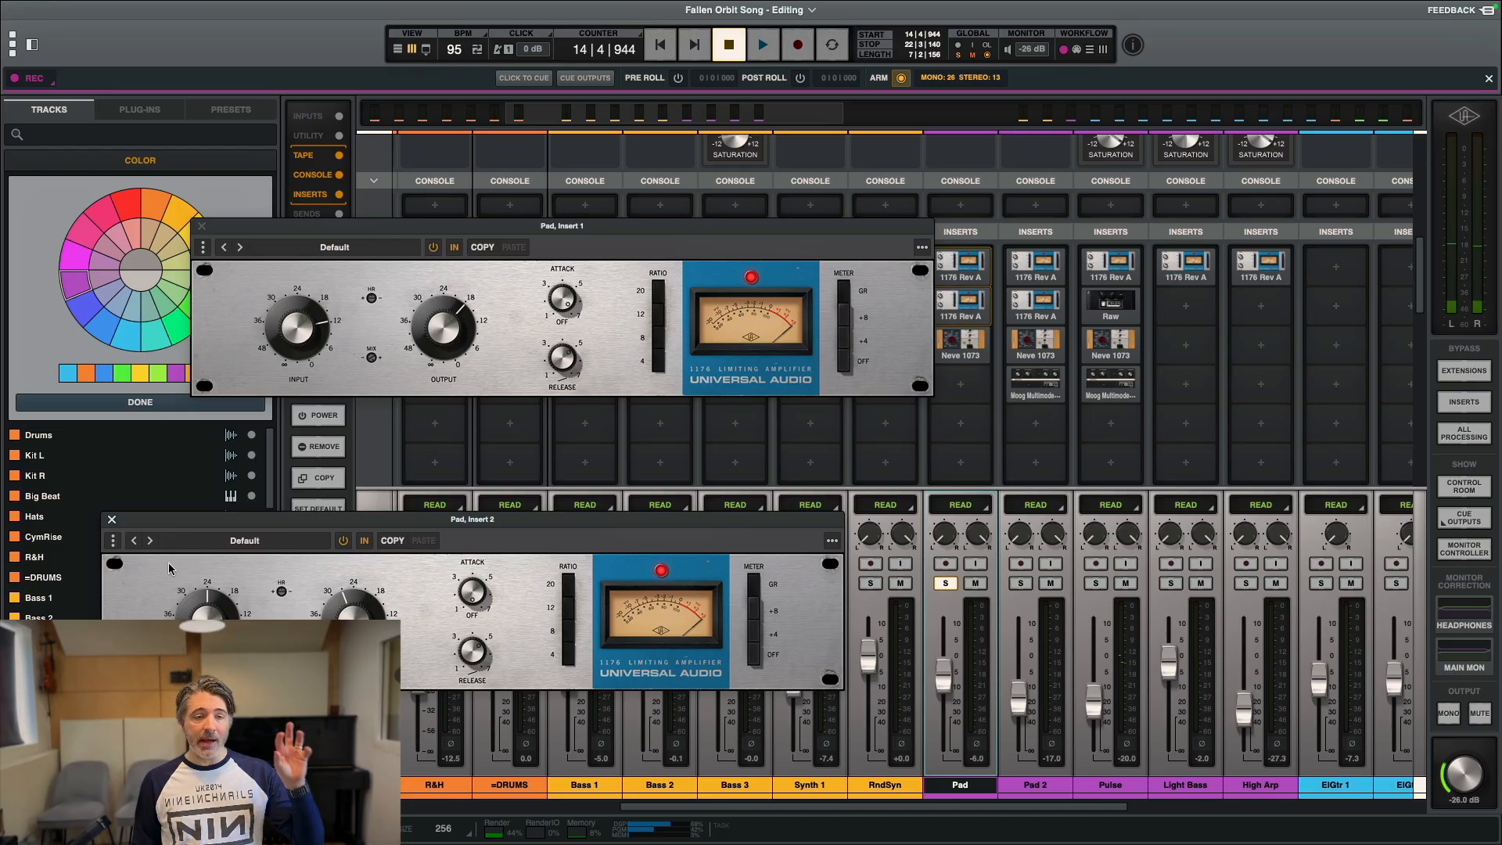
Step: Close both Pad 1176 windows, return to the timeline and place the playhead within Verse 2 on the RndSyn track
left_click(112, 520)
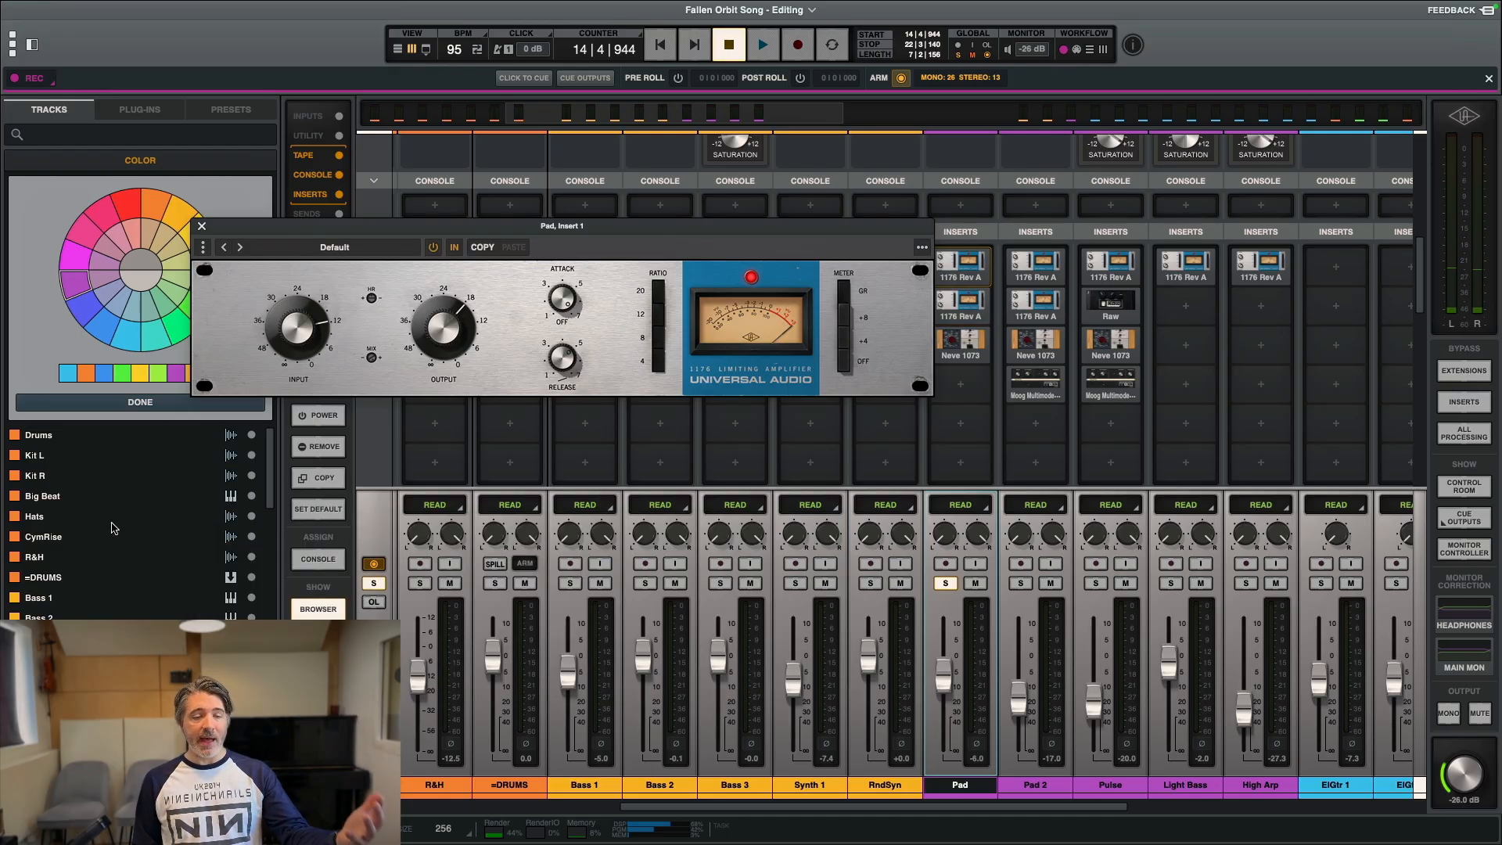
left_click(201, 227)
key("super+equal")
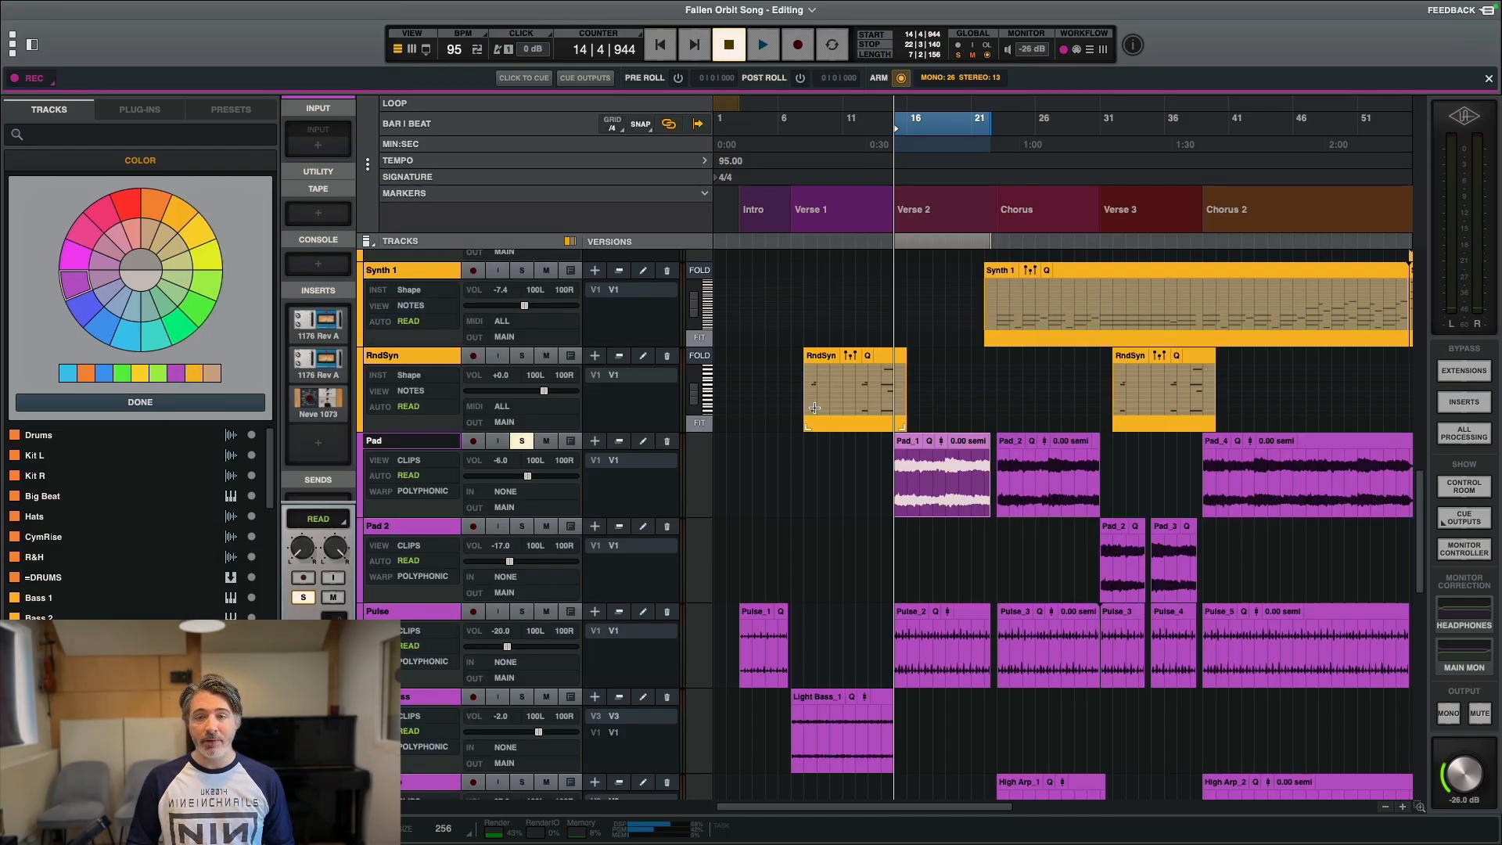
left_click(946, 384)
scroll(947, 383, "up", 5)
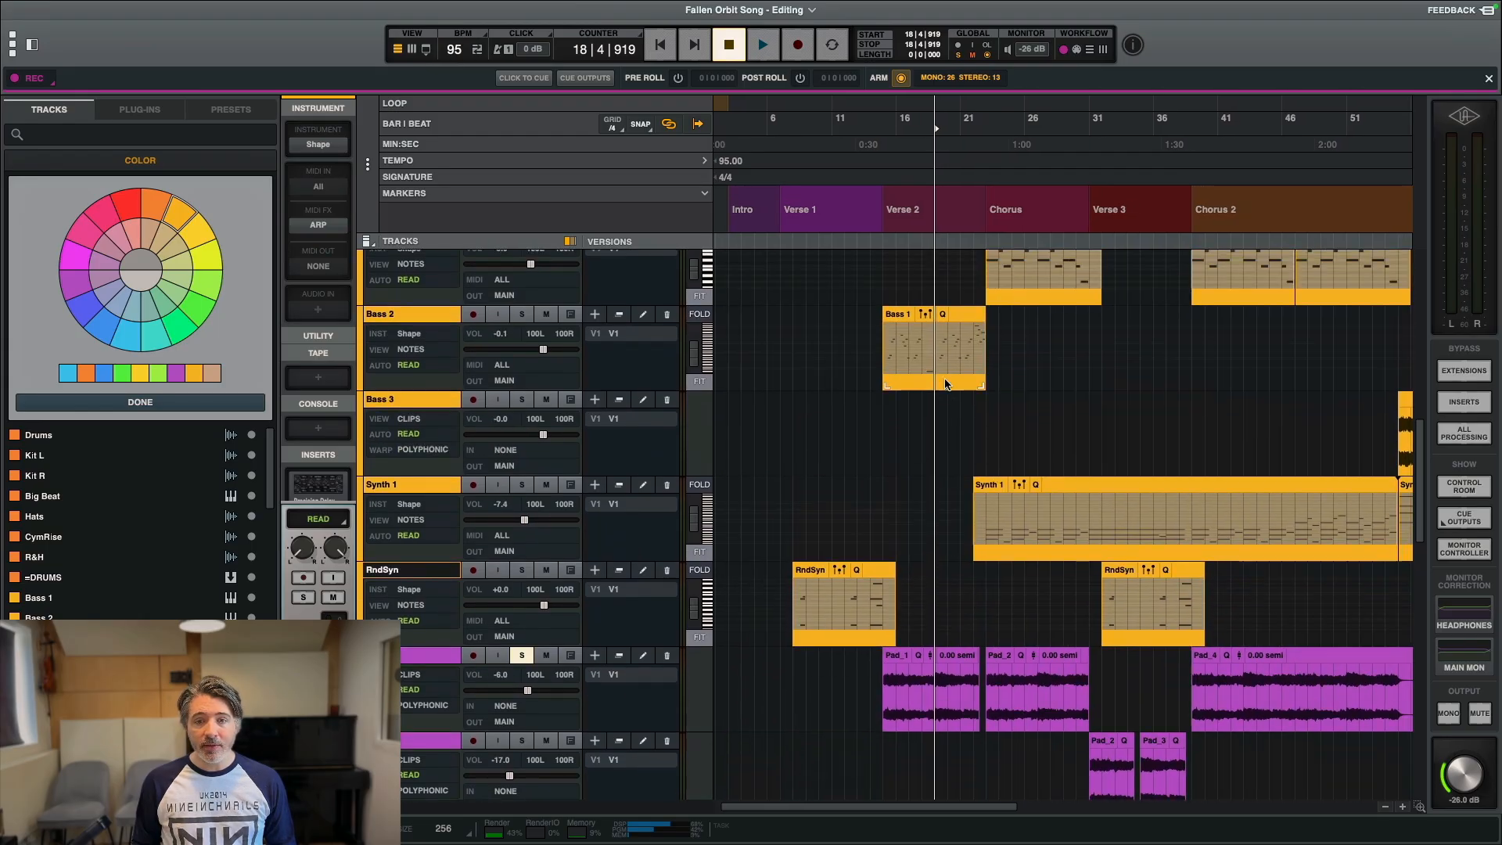
Step: Select the Bass 1 clip in the Chorus on the Bass 1 track
scroll(945, 384, "up", 3)
scroll(945, 384, "right", 5)
key("t")
key("t")
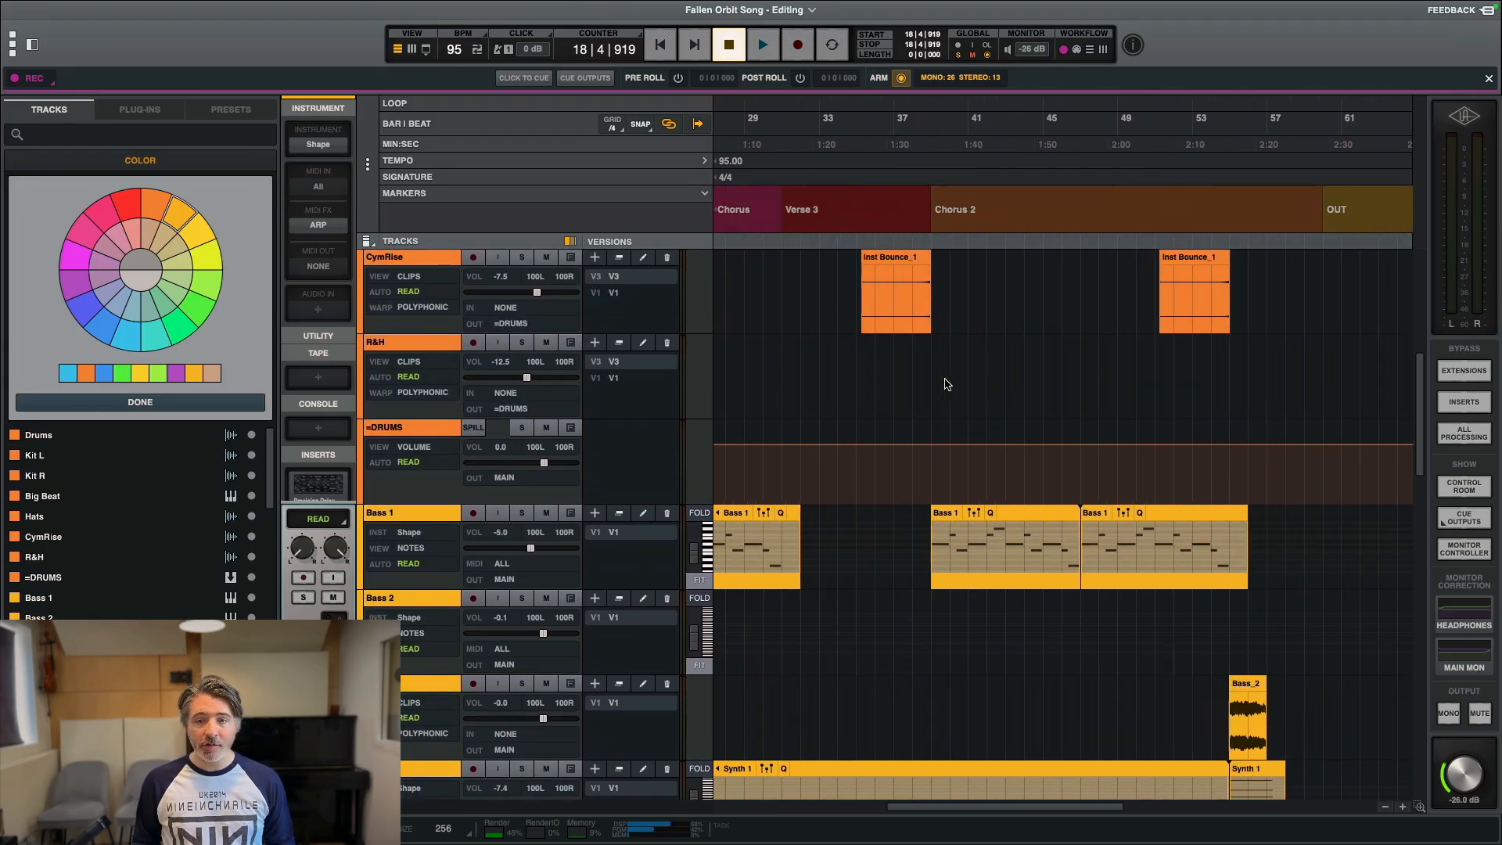
scroll(945, 384, "left", 10)
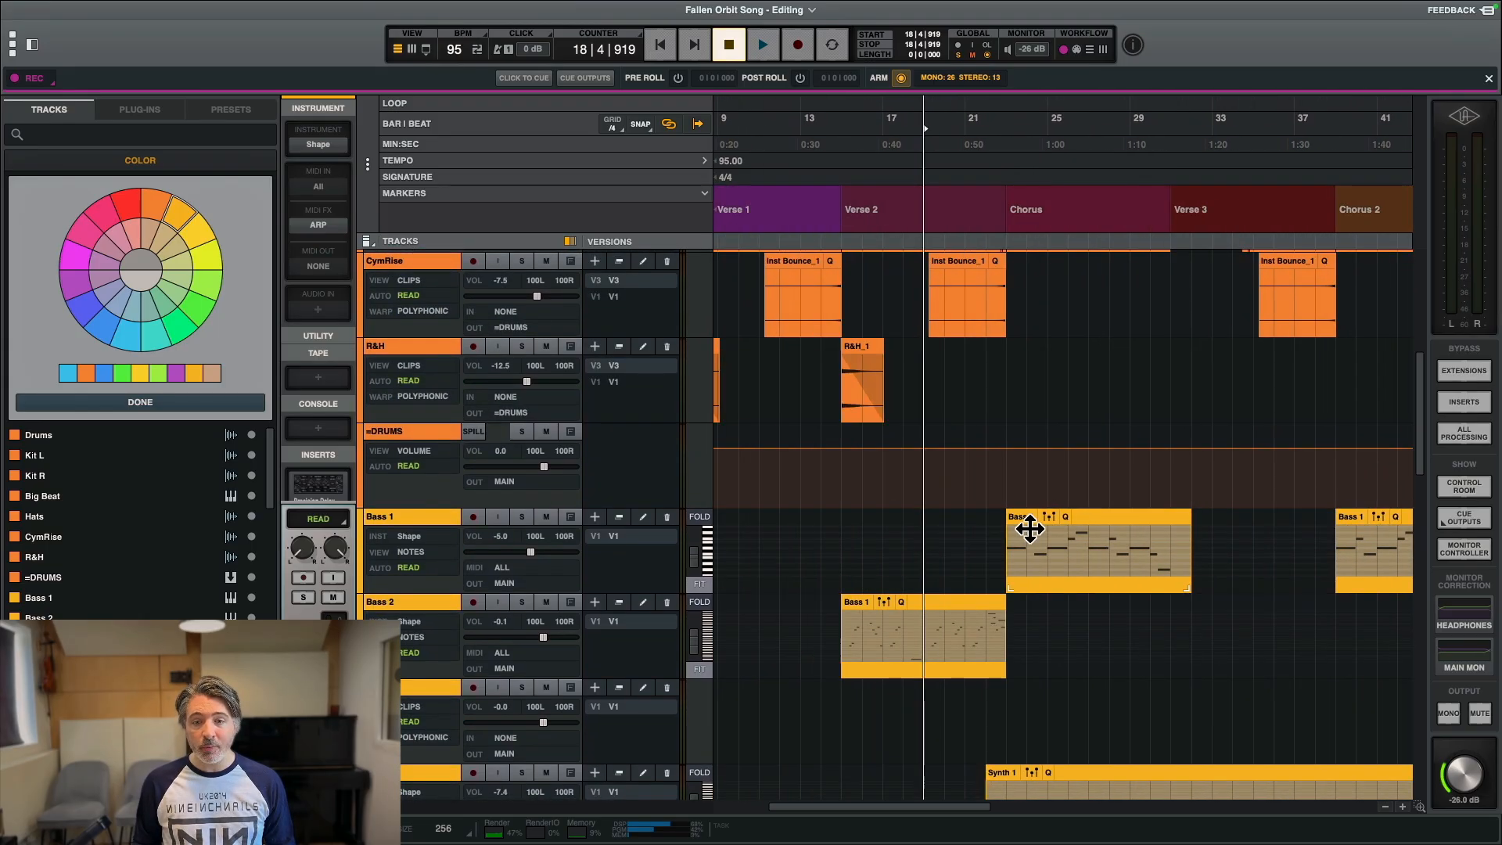
left_click(1026, 528)
Step: Open the Raw insert of the Bass 1 channel and place its window over the timeline so the Chorus clips stay visible
key("super+equal")
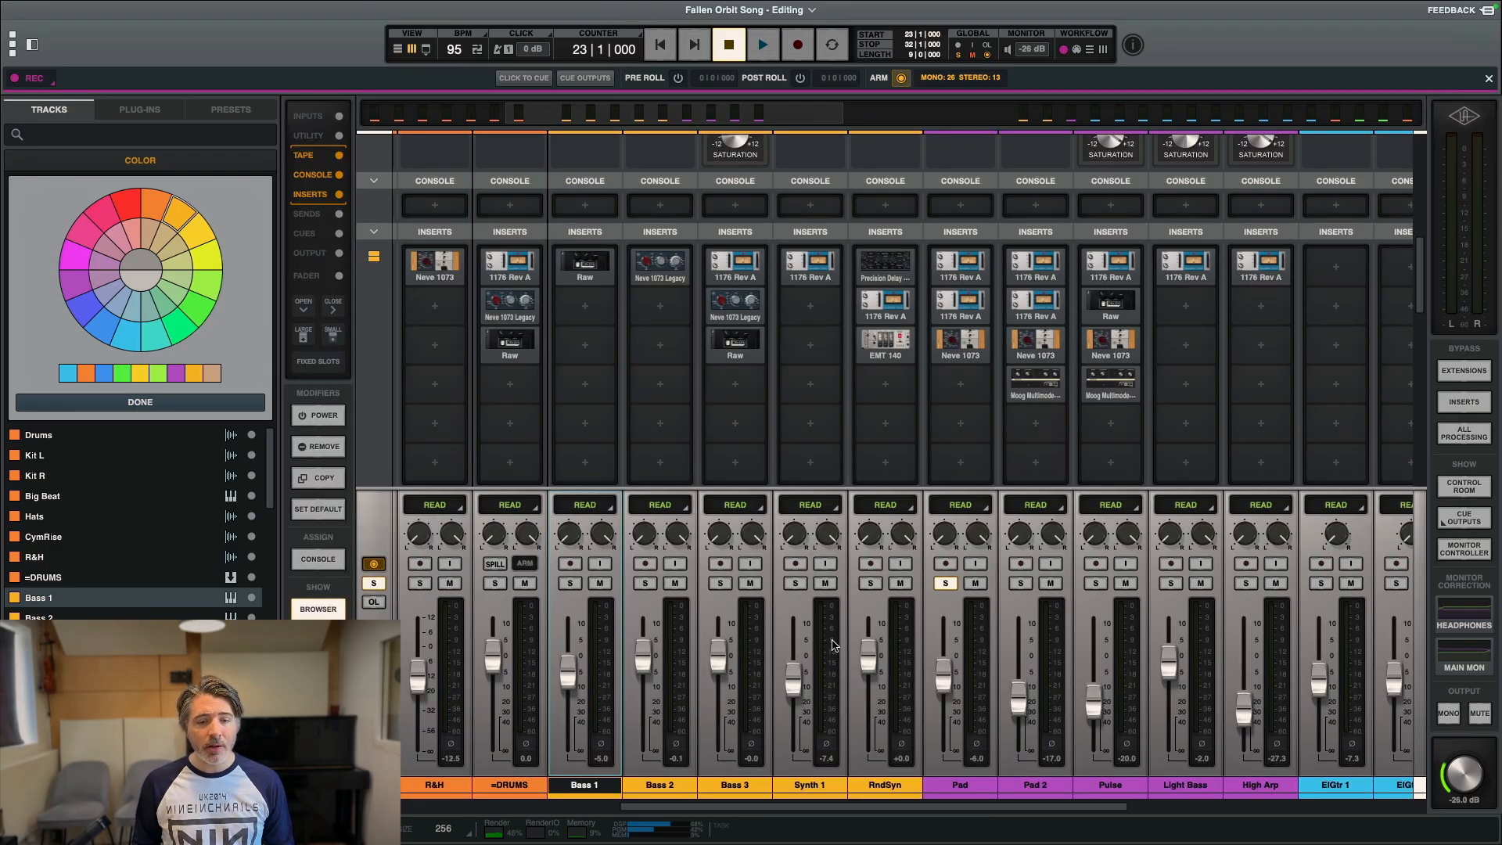
left_click(607, 281)
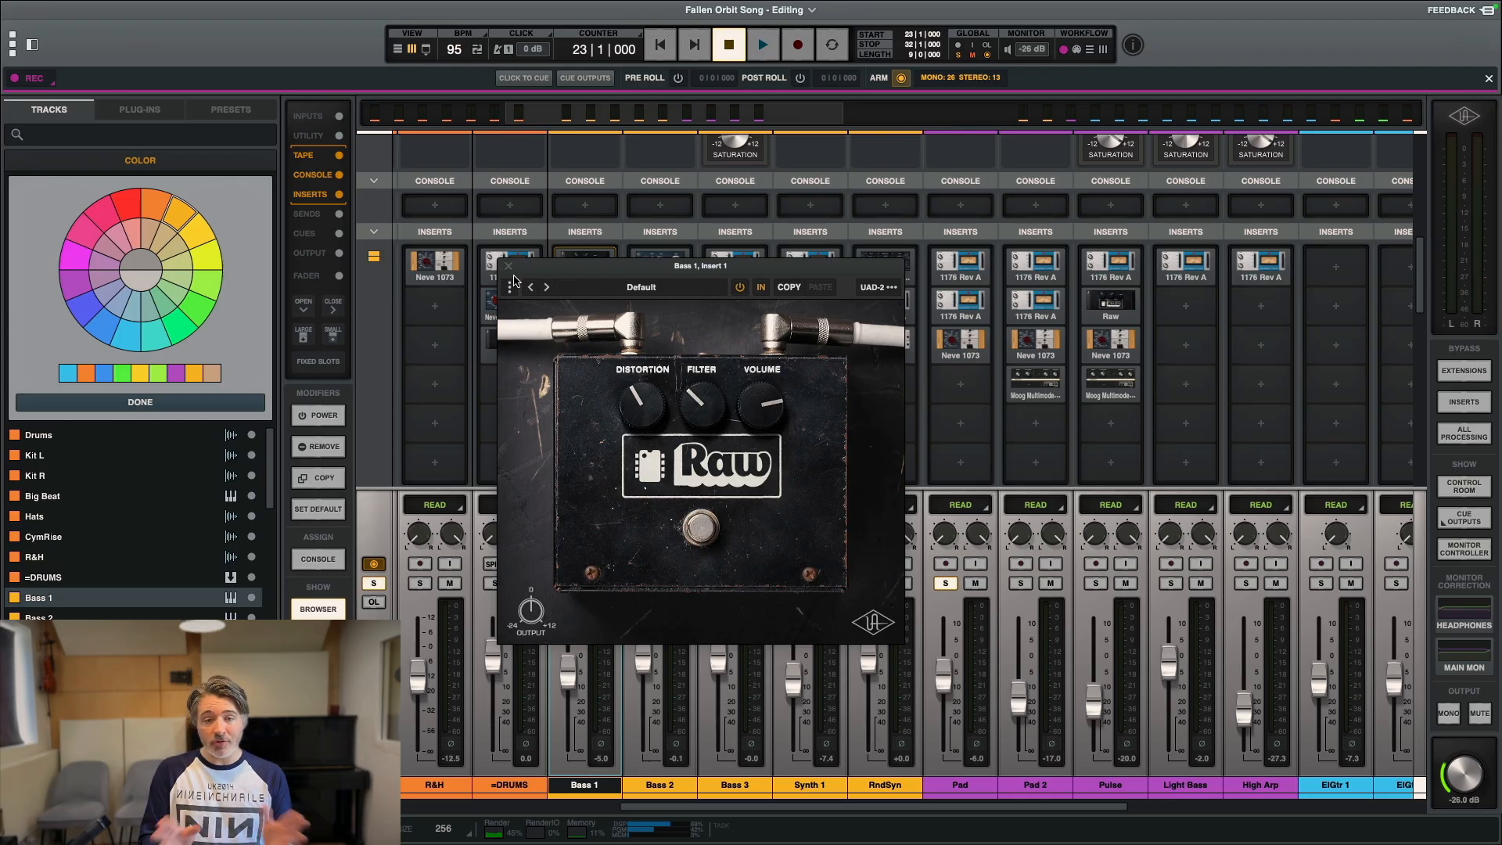
key("super+equal")
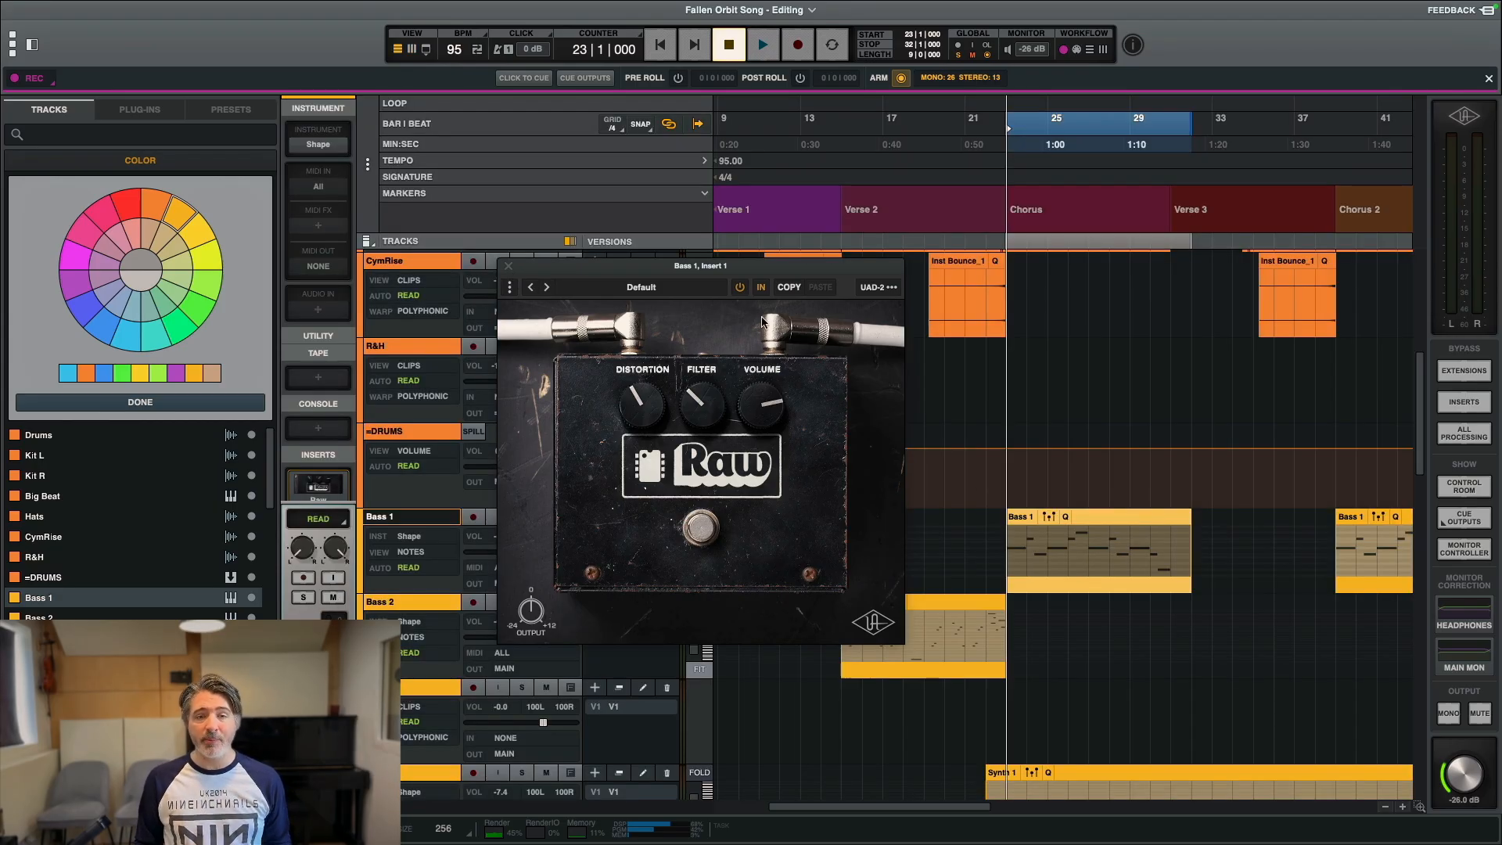
left_click_drag(768, 262, 427, 112)
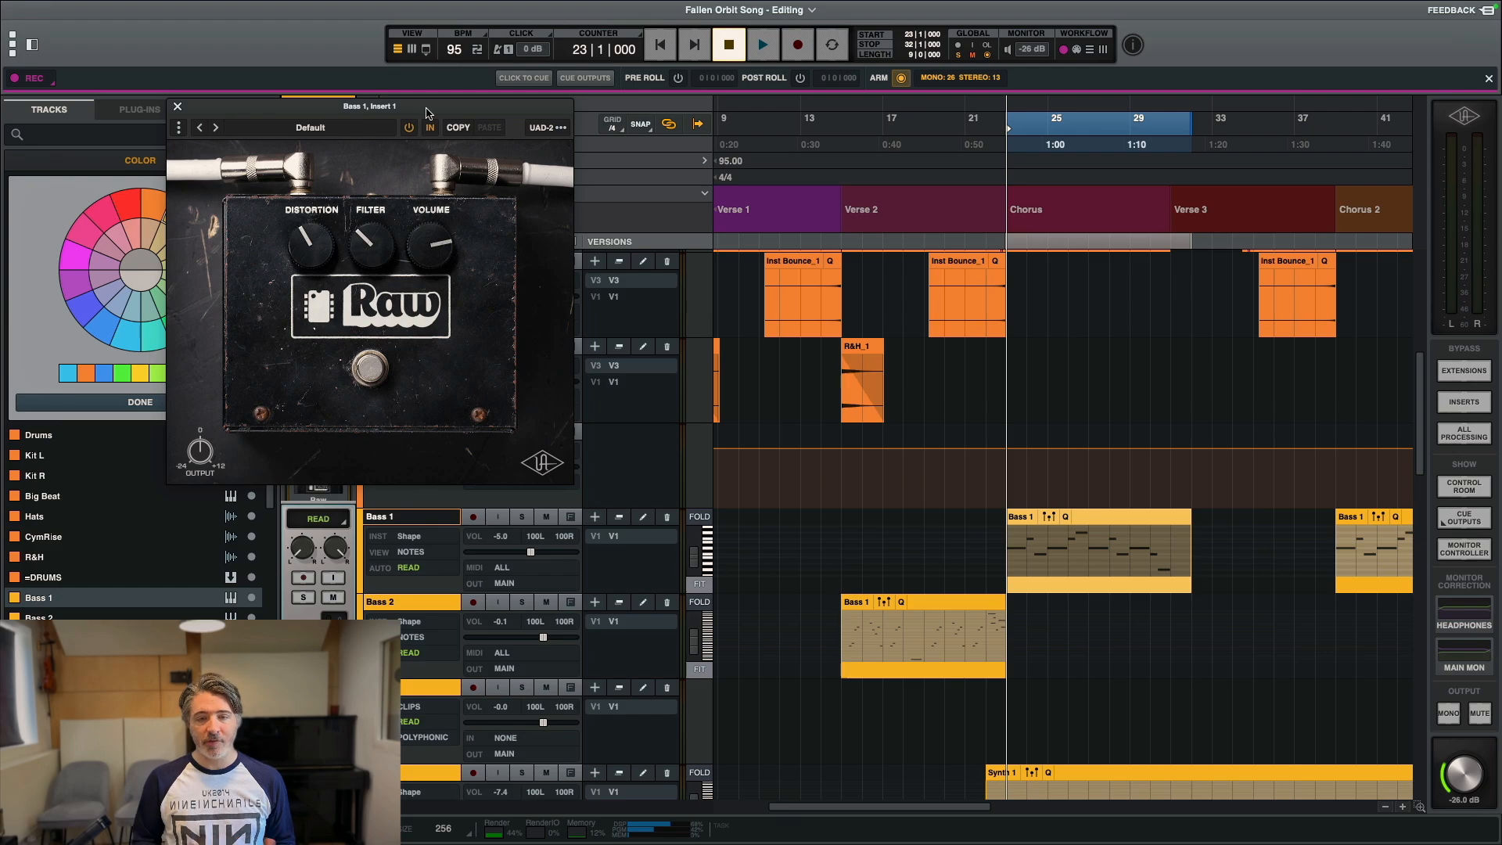
Step: Solo Bass 1, clear the Pad solo and play the Chorus to hear the bass through the Raw pedal
left_click(523, 517)
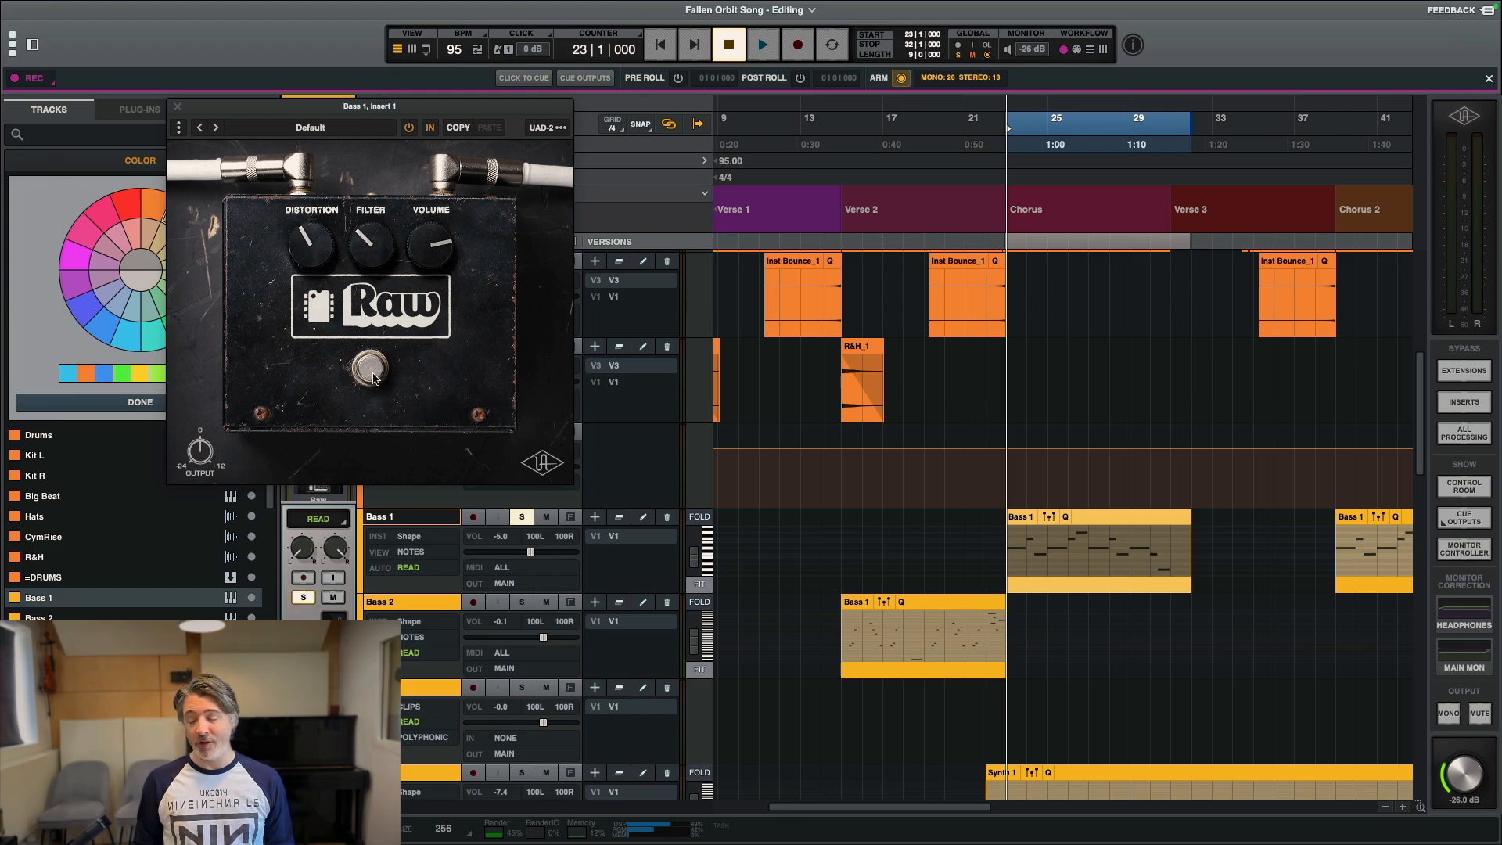
key("space")
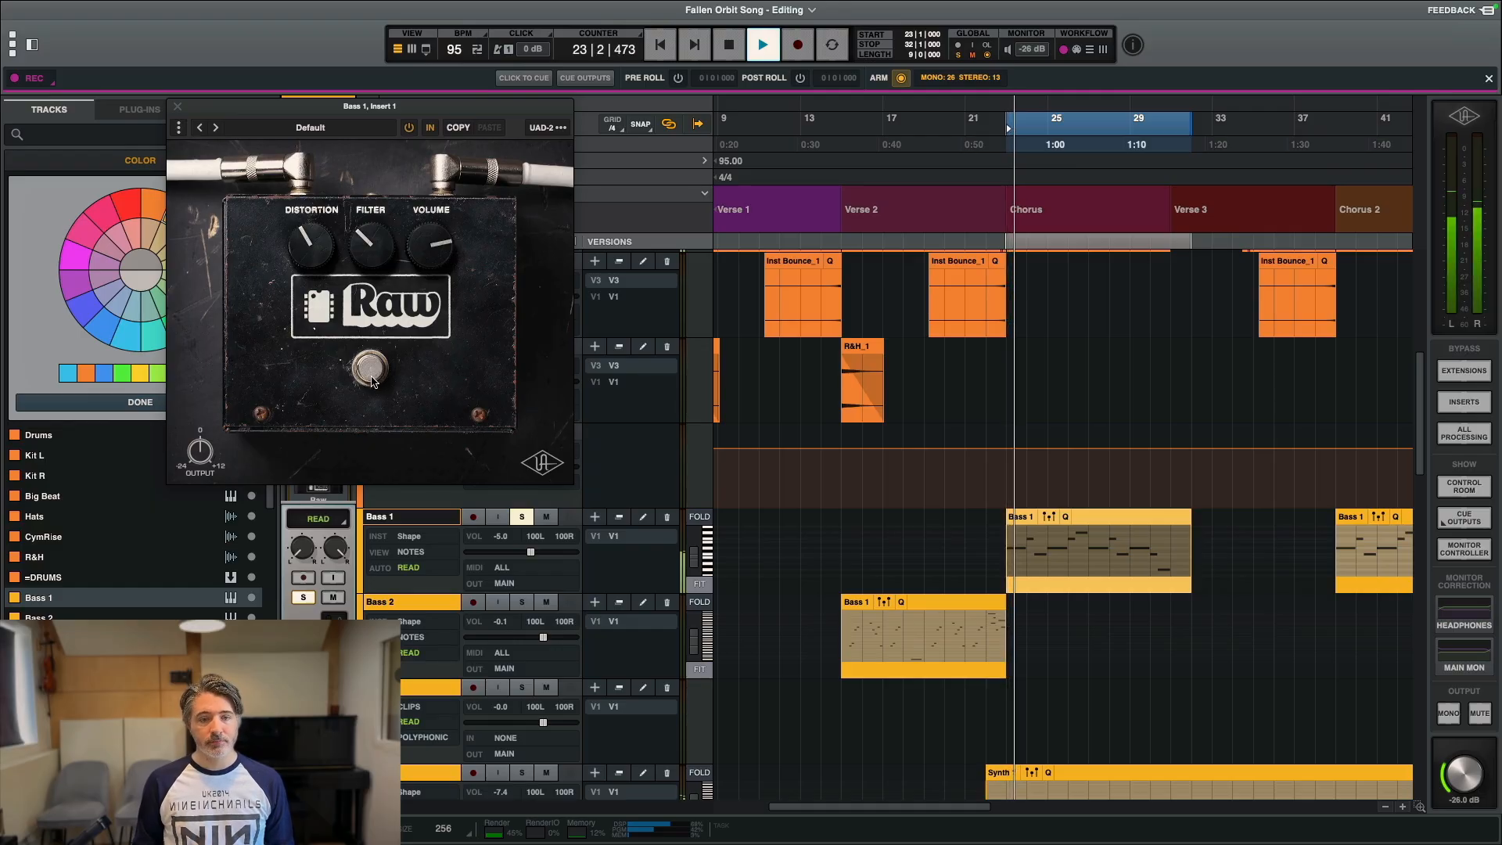
scroll(525, 707, "down", 5)
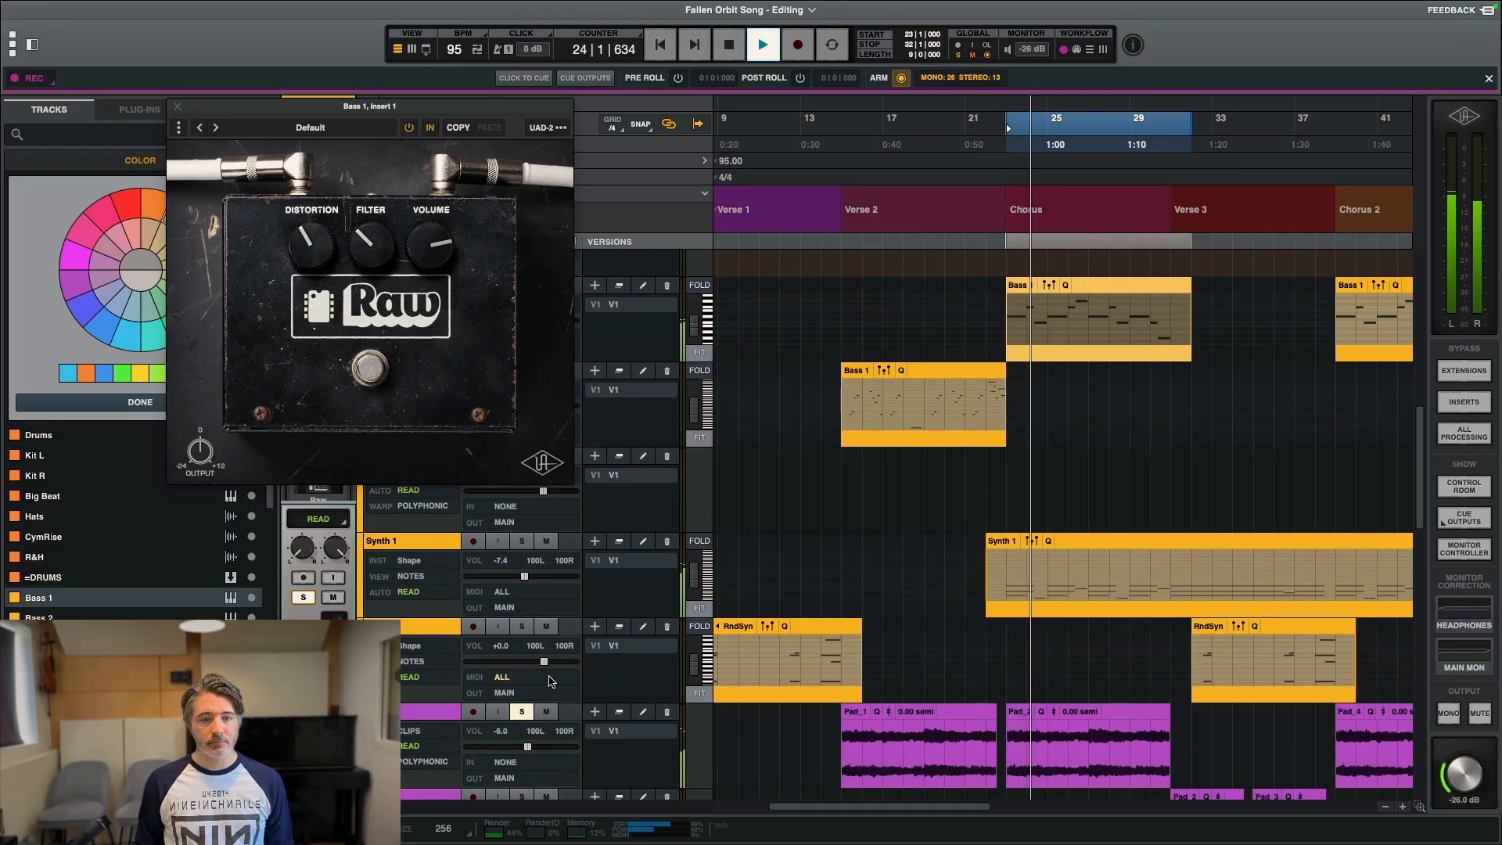
scroll(525, 706, "up", 5)
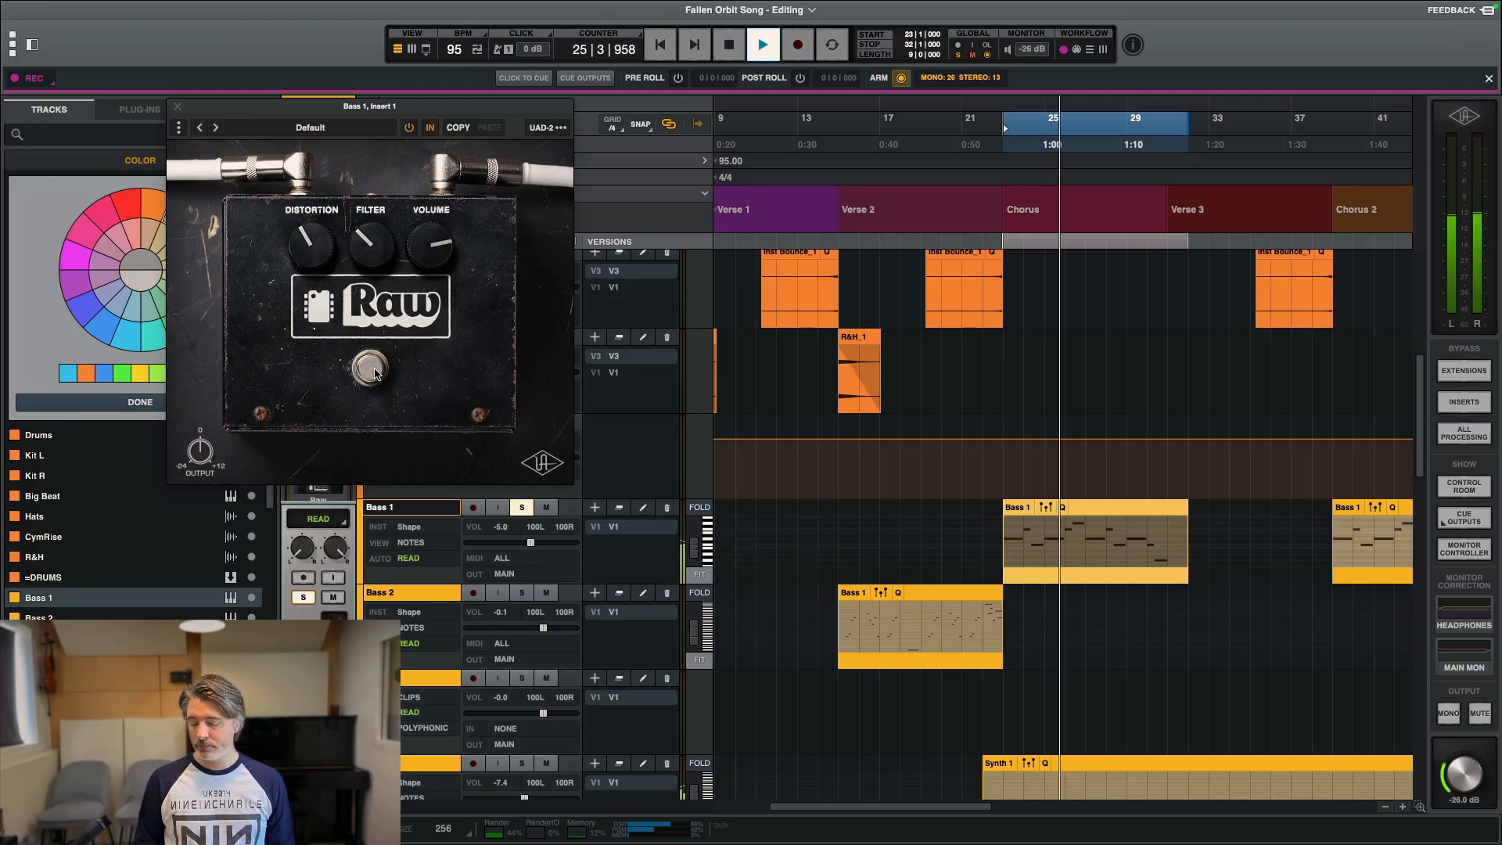
key("space")
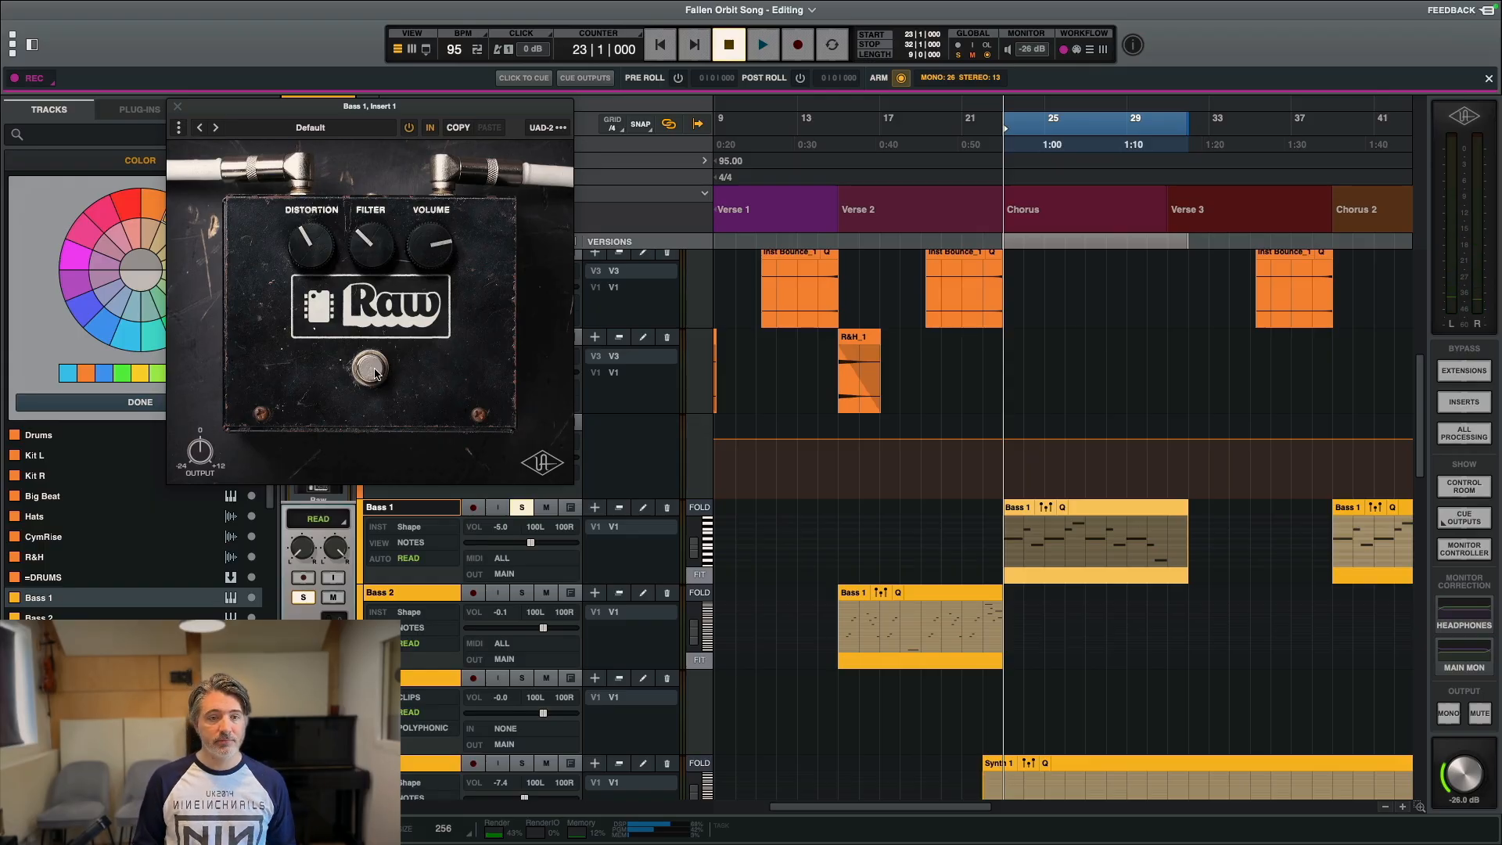
Step: Replay the Bass 1 Chorus part, switching the Raw pedal on and off to compare, and close its window
key("space")
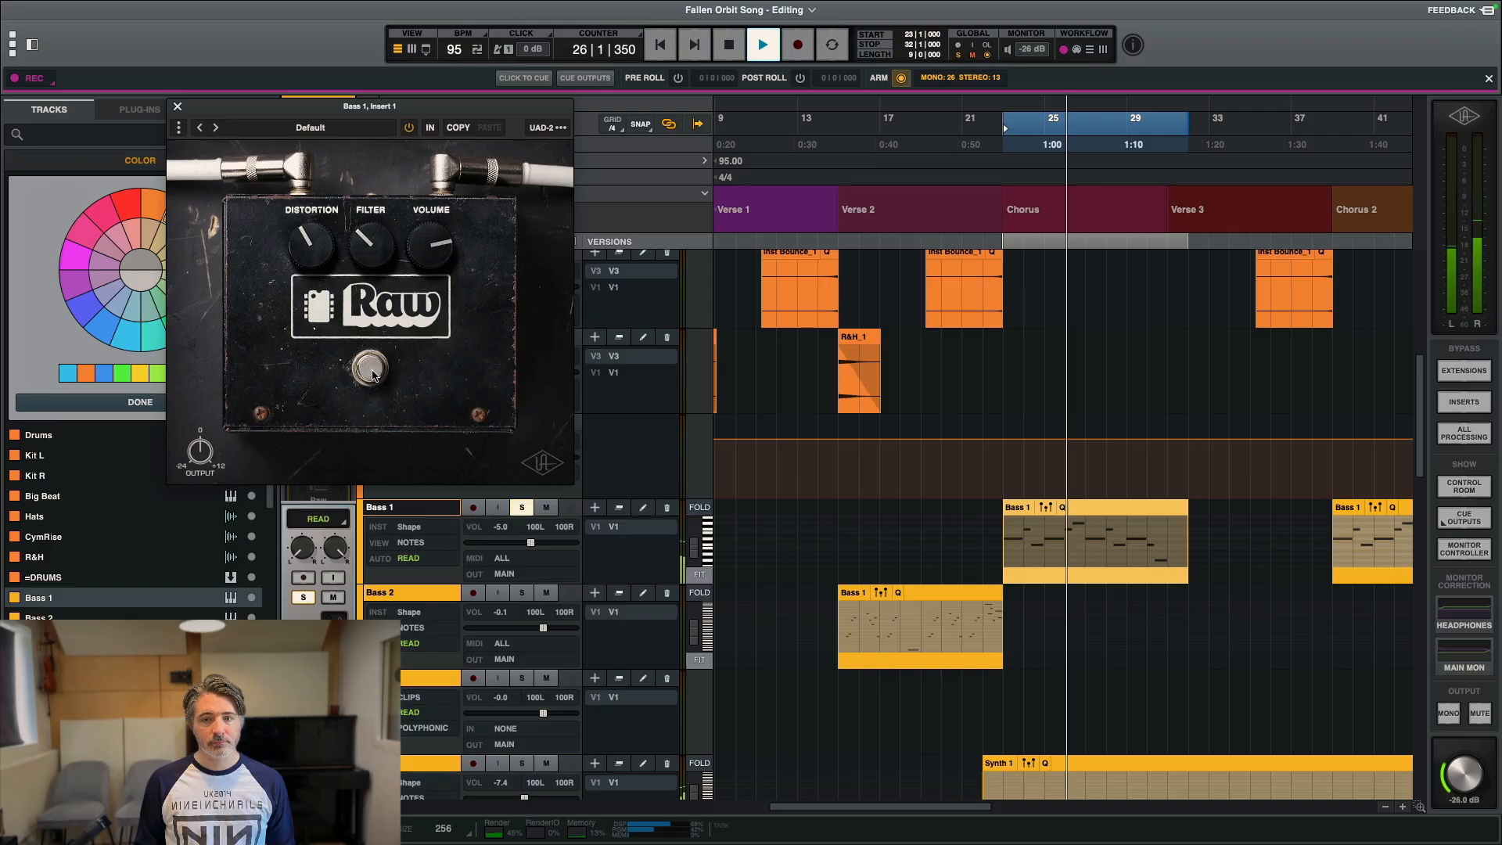
key("space")
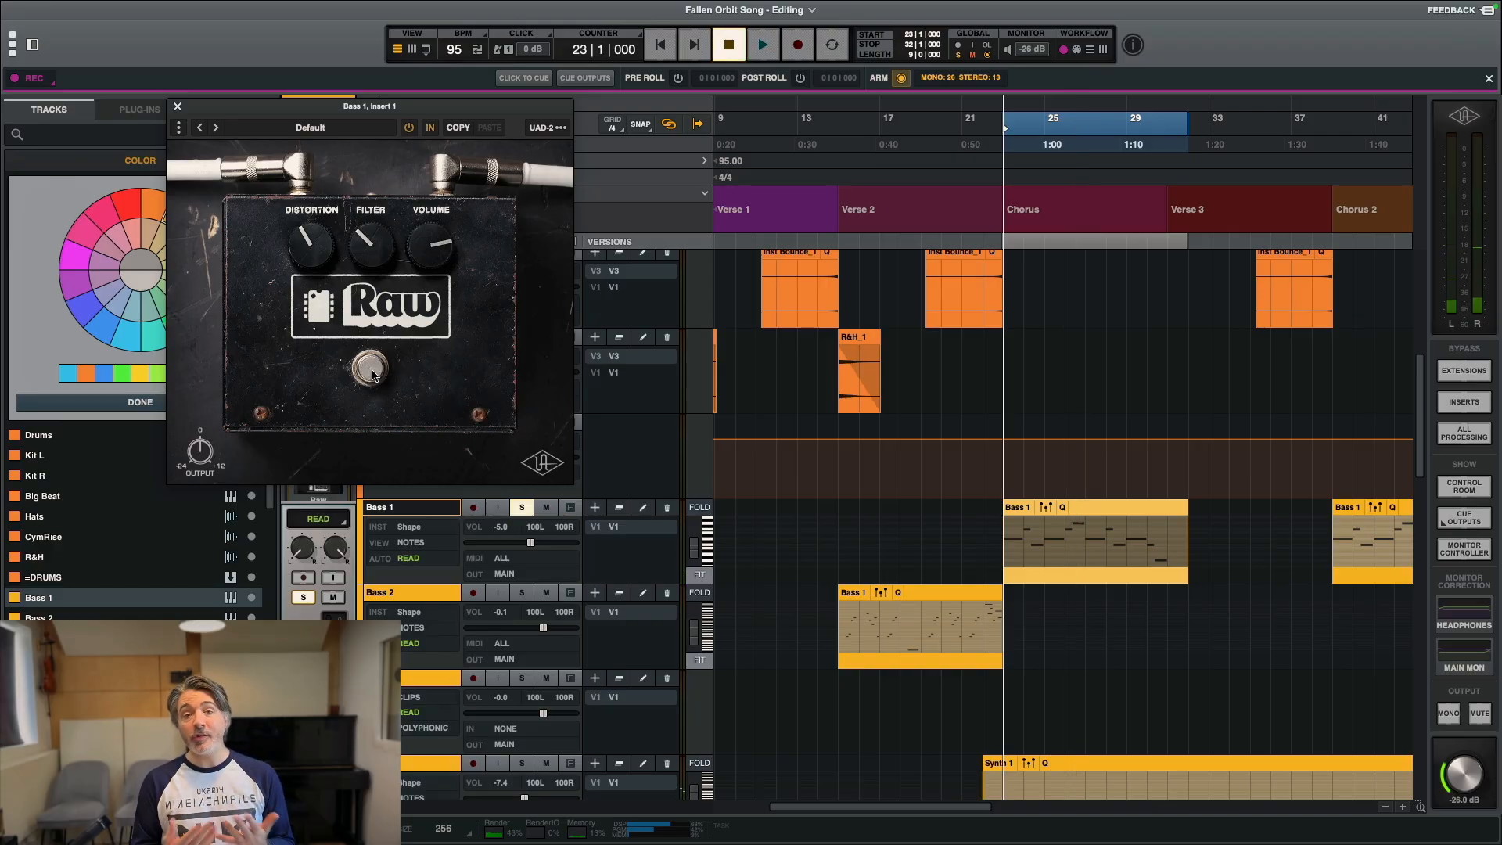
left_click(177, 108)
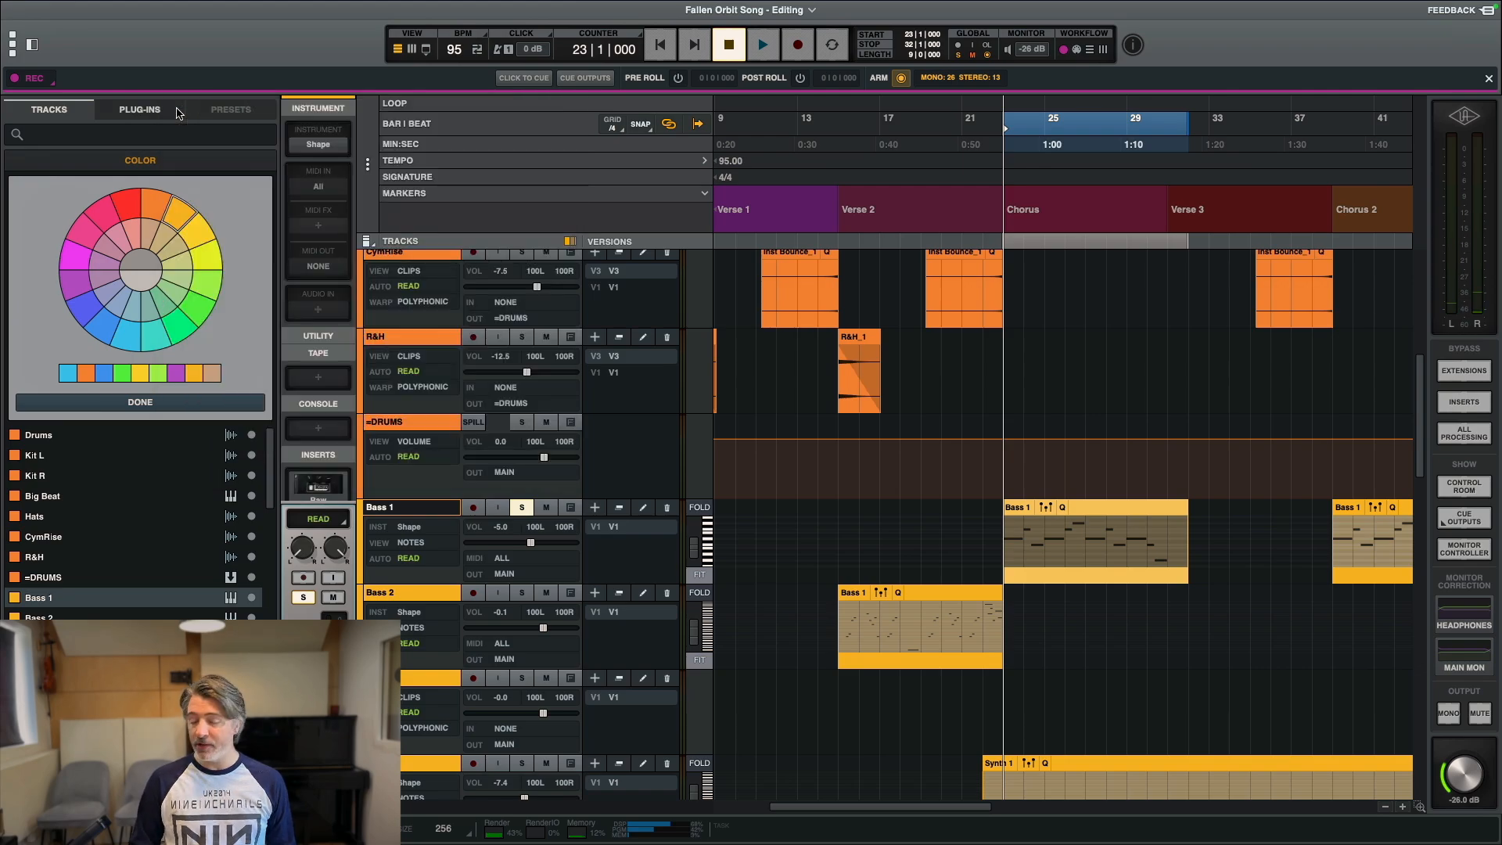
Step: Select the Light Bass channel in the mixer and its Light Bass_1 clip in Verse 1
key("super+equal")
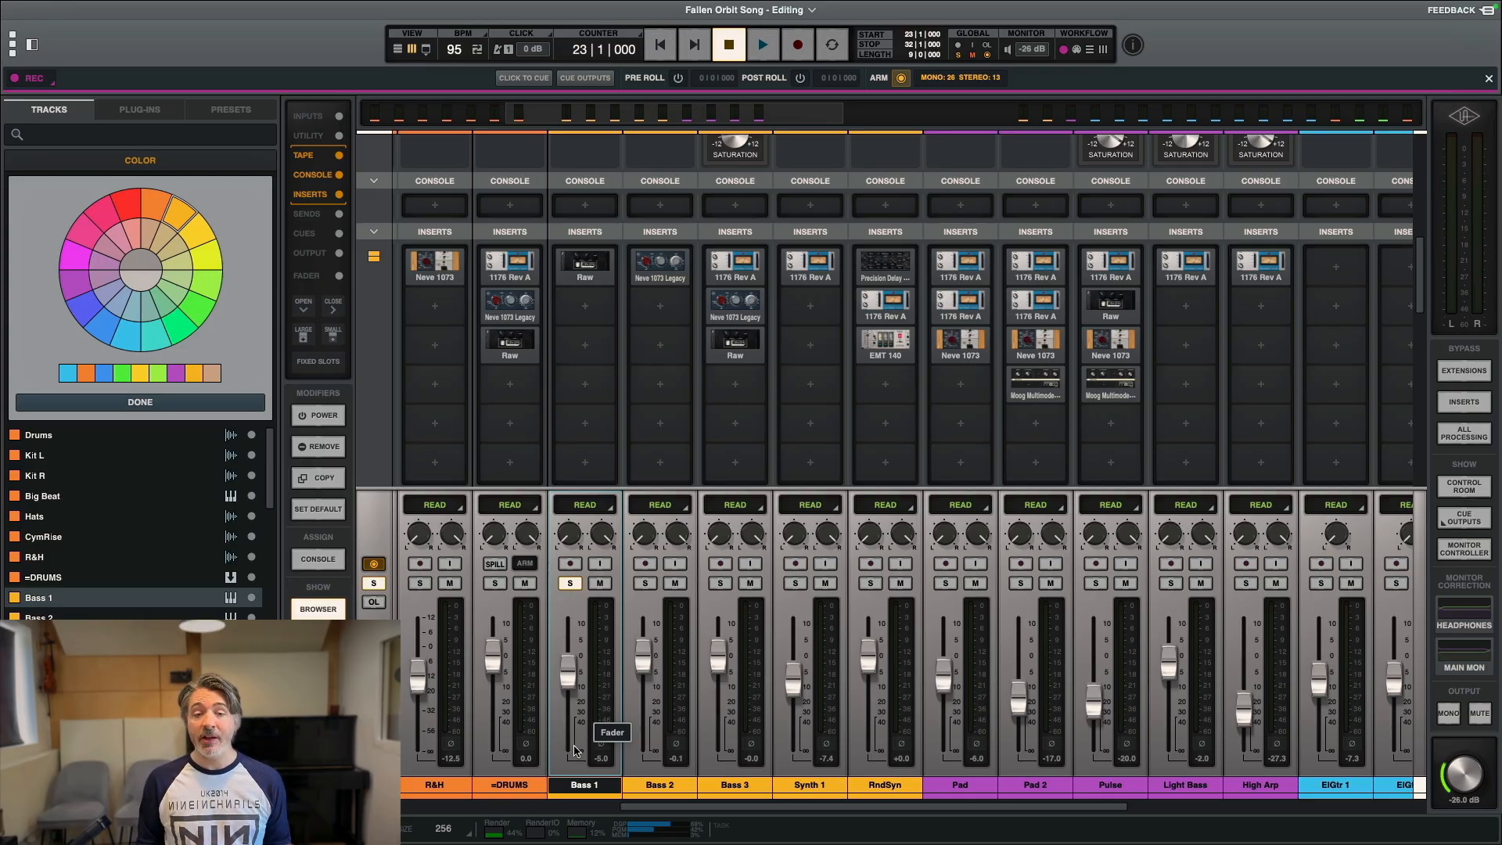
scroll(766, 726, "right", 4)
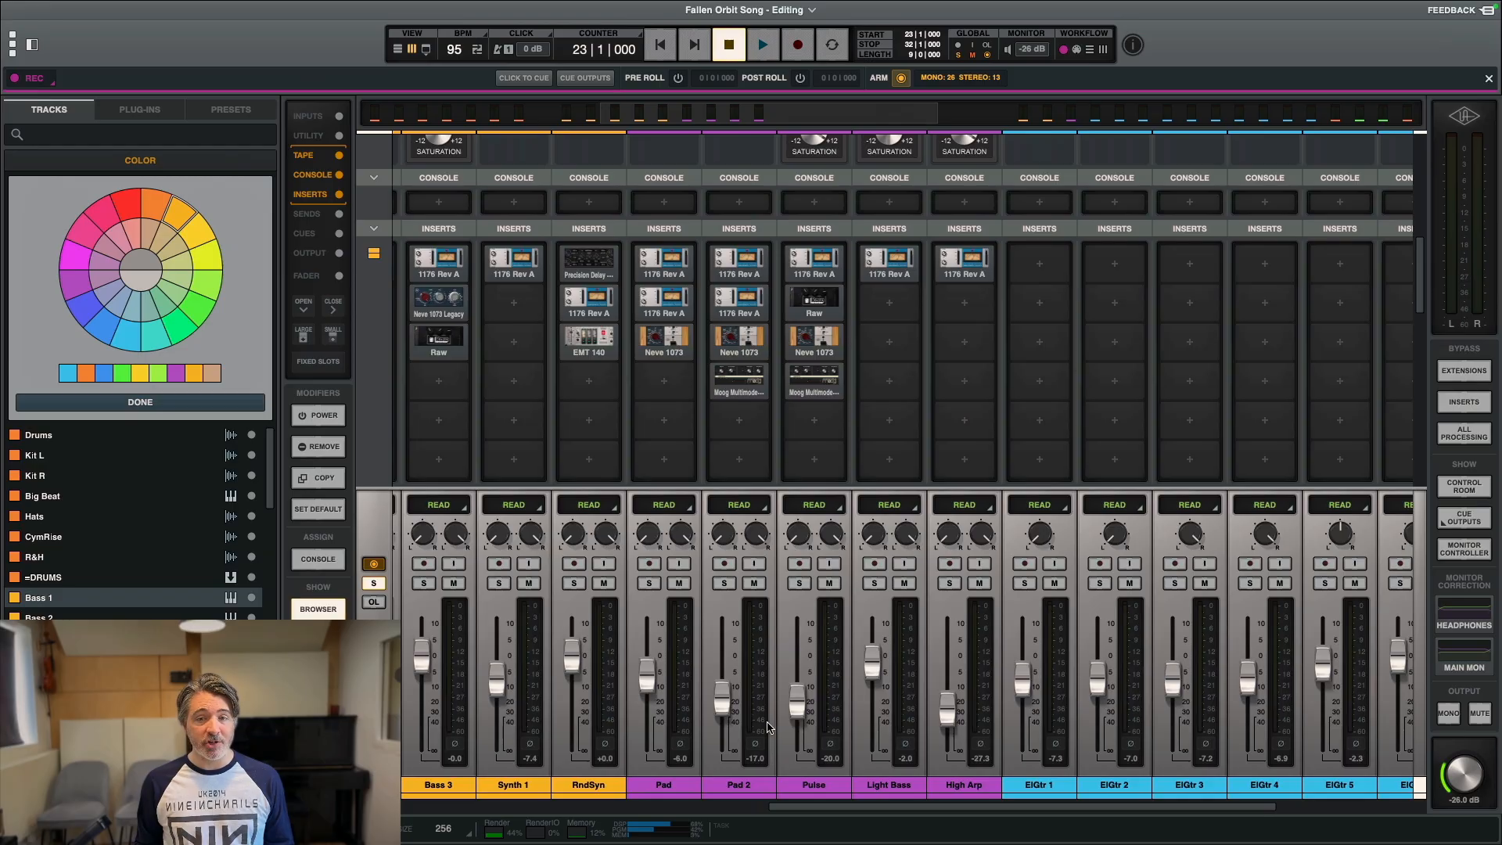
scroll(767, 726, "left", 2)
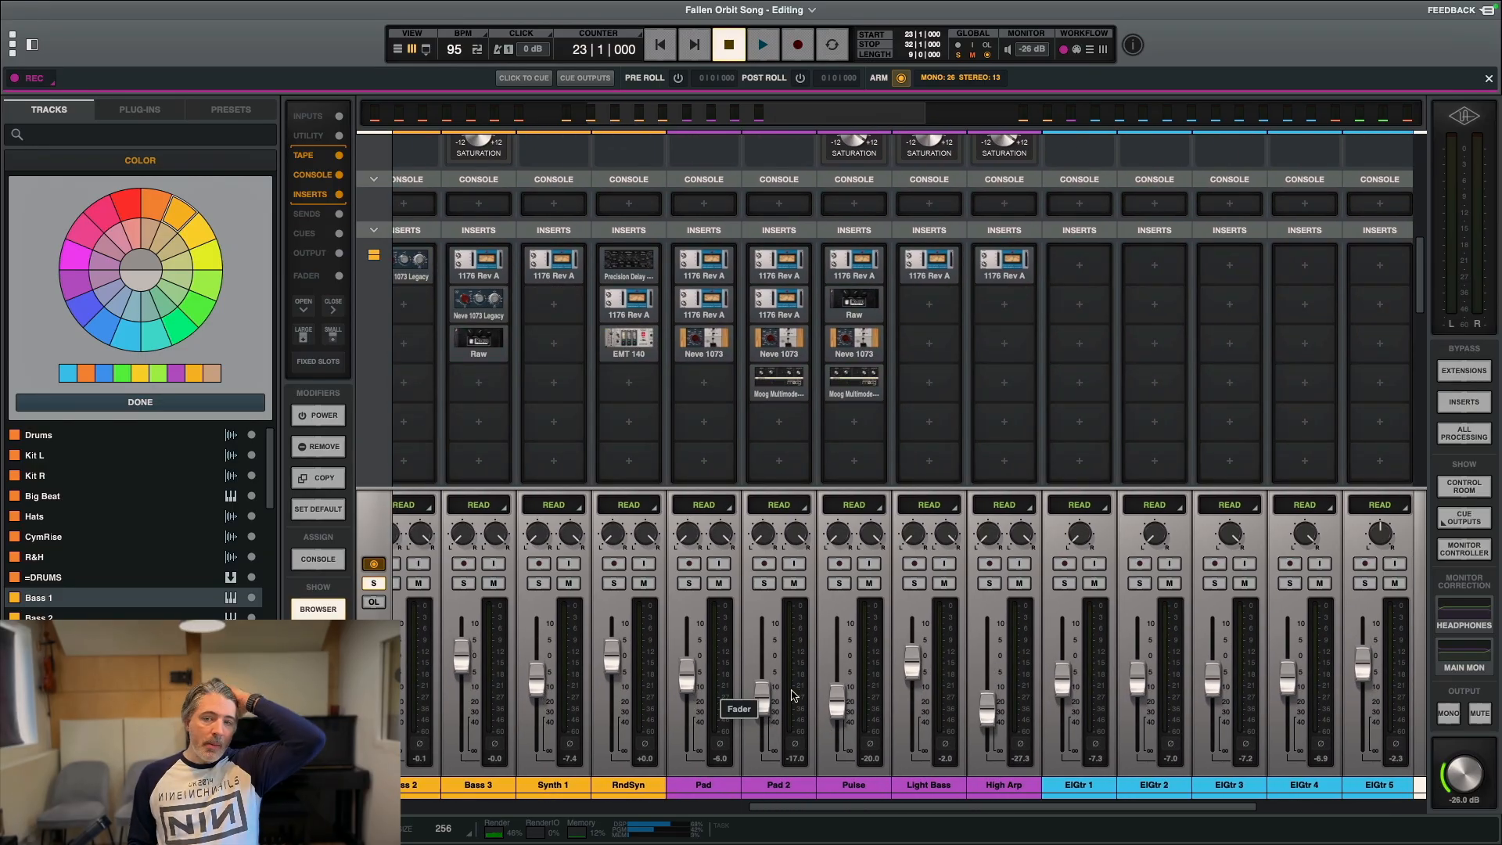
left_click(934, 787)
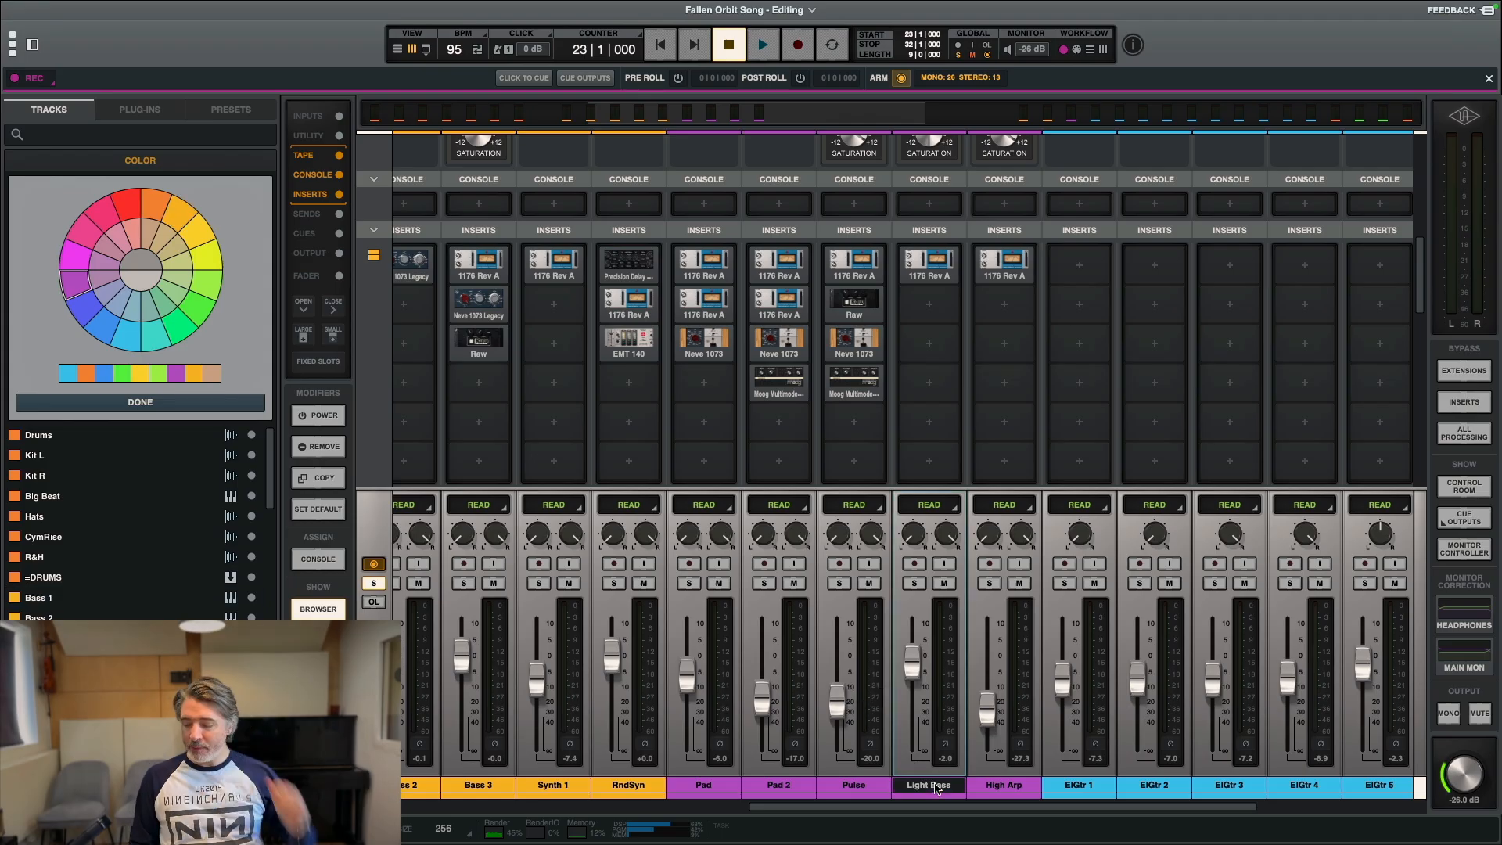
key("super+equal")
scroll(838, 607, "down", 5)
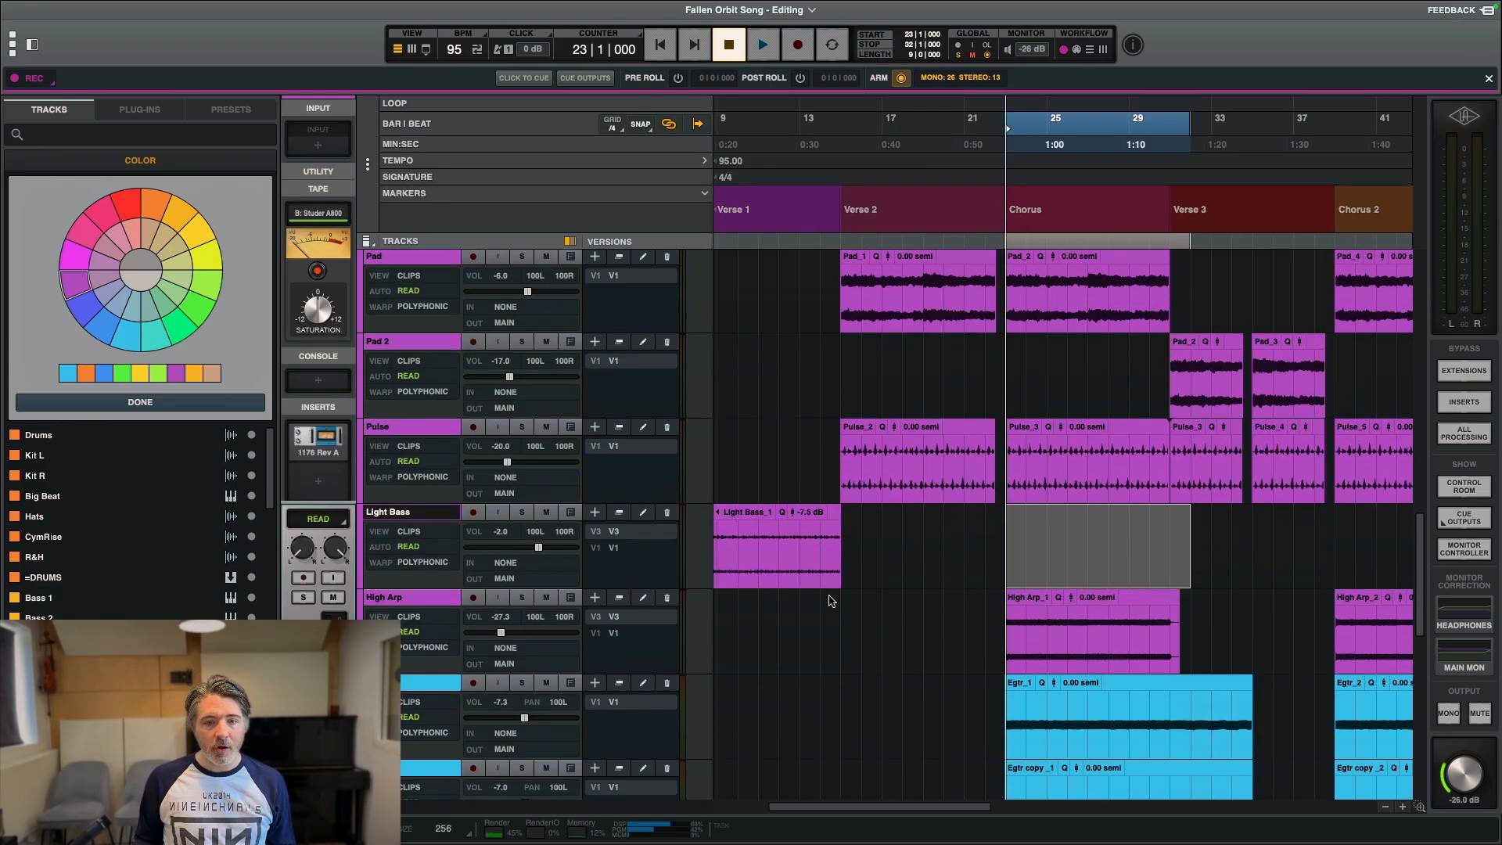
scroll(831, 597, "left", 4)
left_click(874, 528)
Step: Open the Light Bass channel's 1176 Rev A and position its window over the timeline, leaving the Light Bass track visible
key("super+equal")
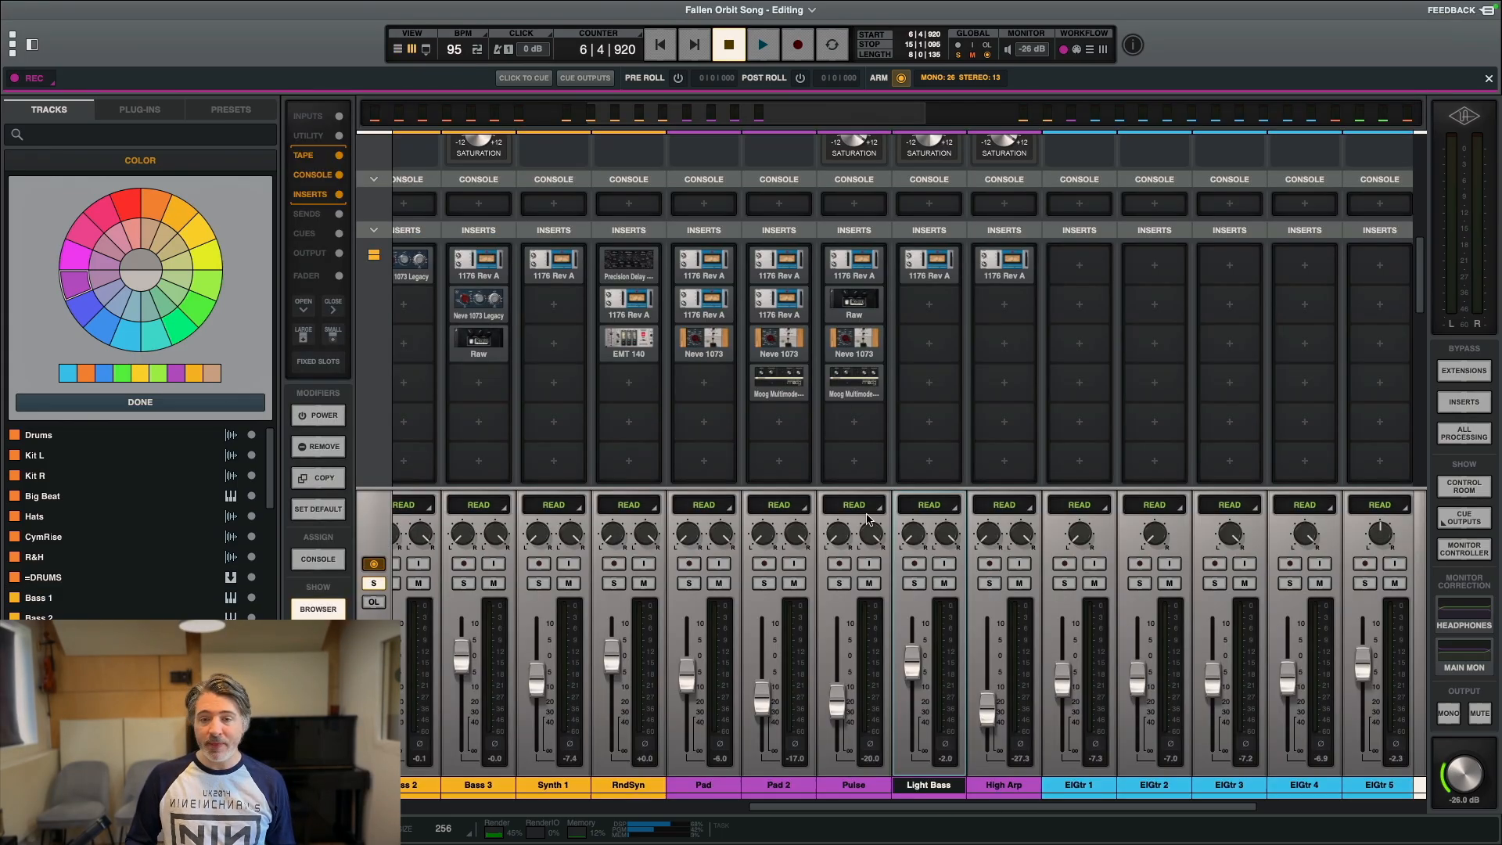
left_click(946, 260)
left_click_drag(946, 270, 815, 278)
key("super+equal")
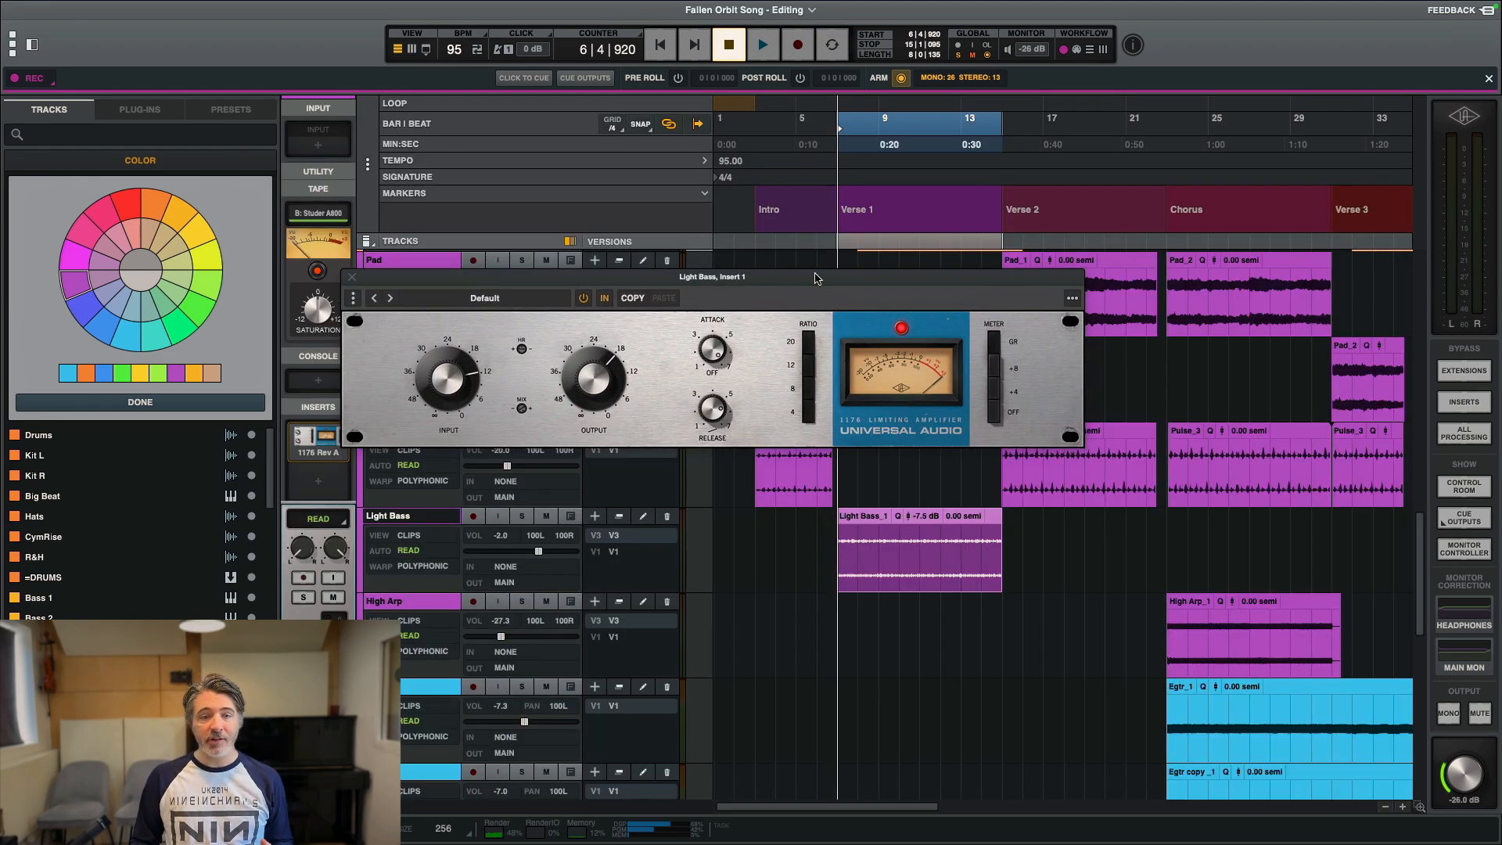
Step: Solo Light Bass and play its Verse 1 clip through the 1176 Rev A
left_click(521, 517)
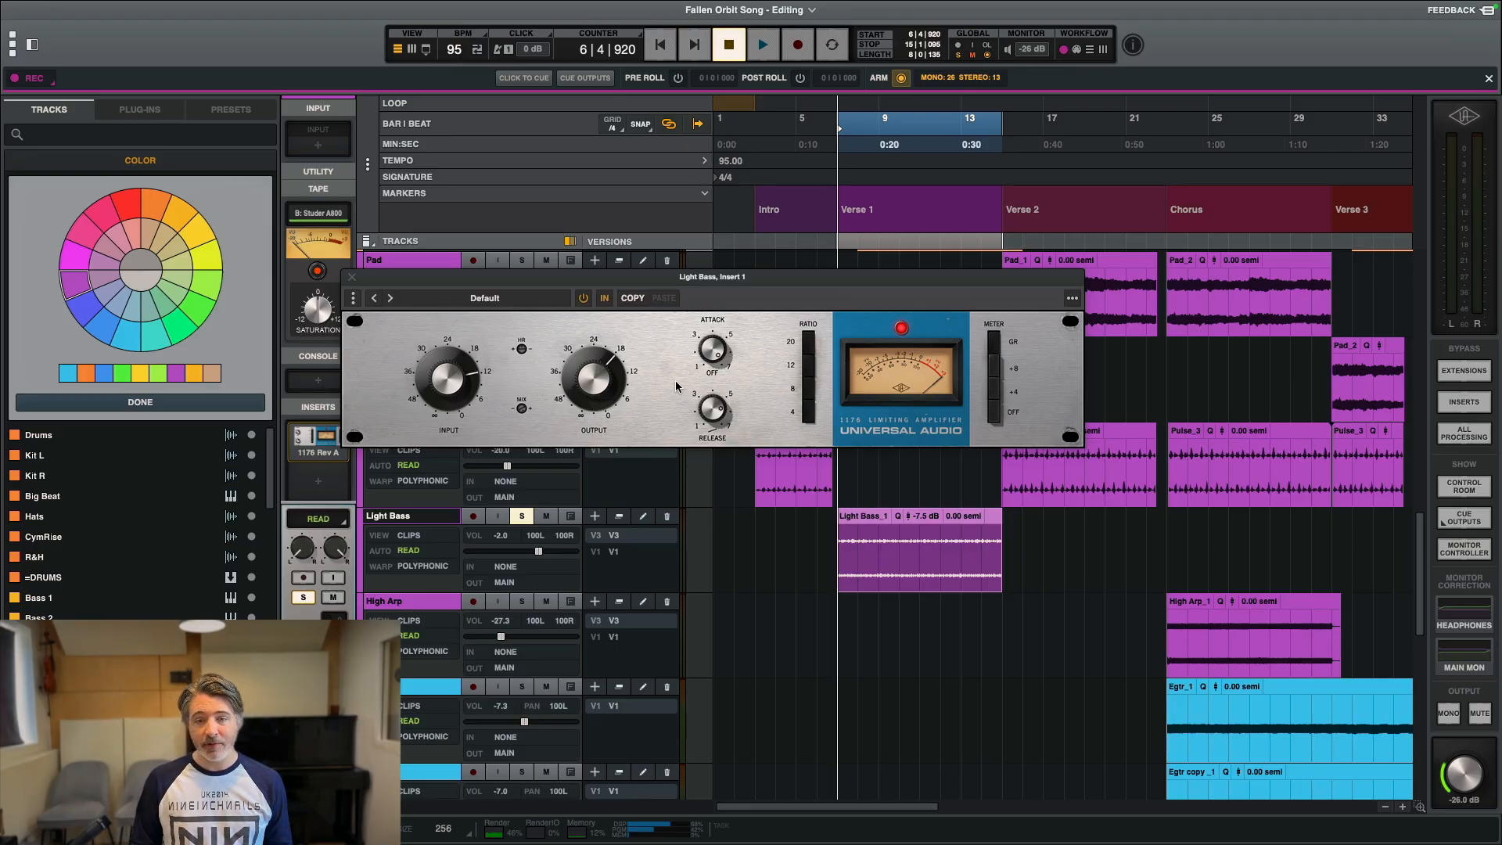
key("space")
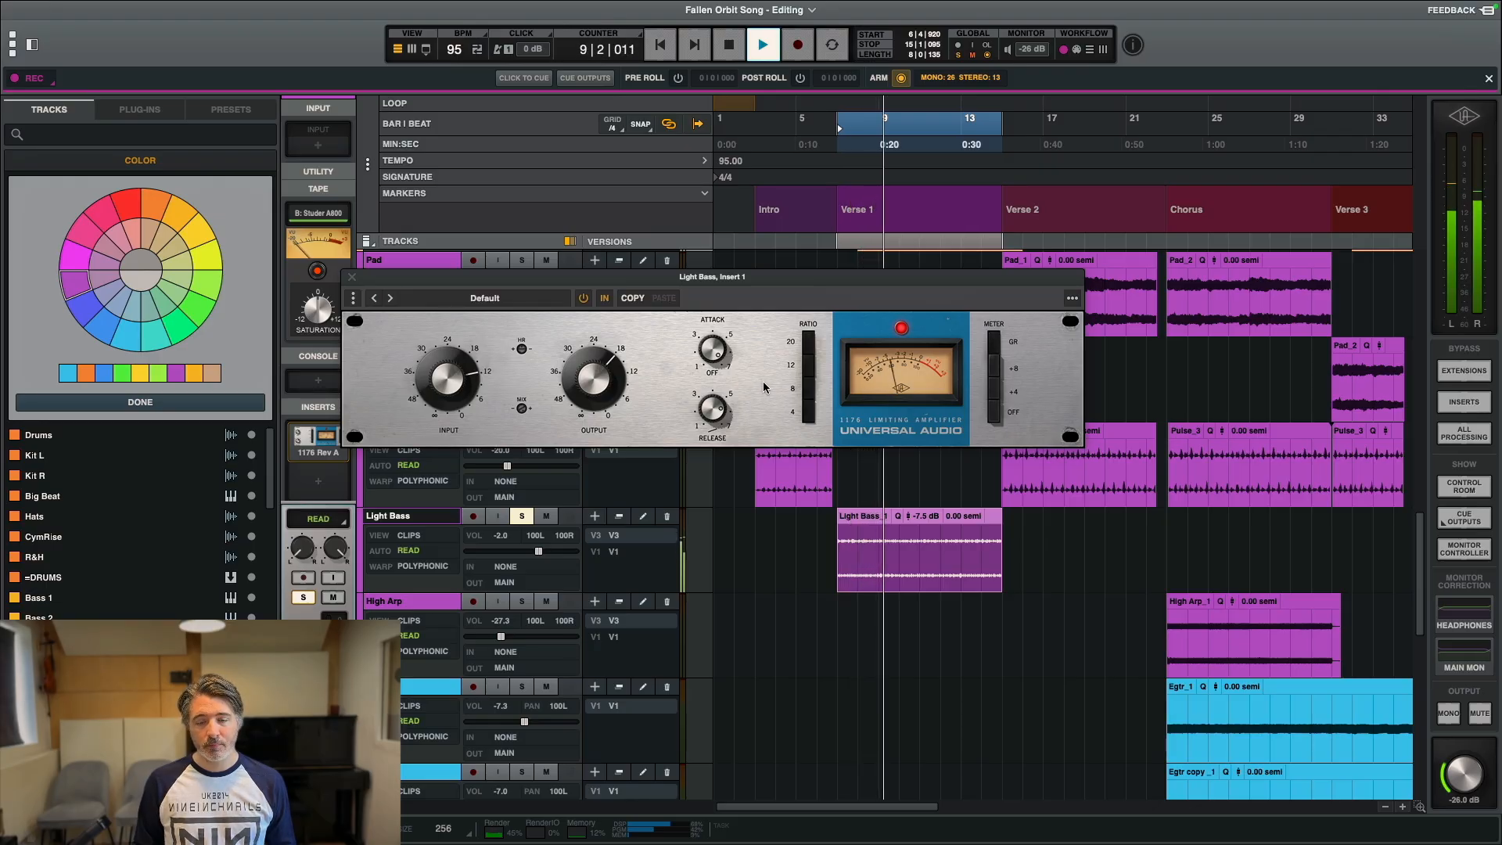
key("space")
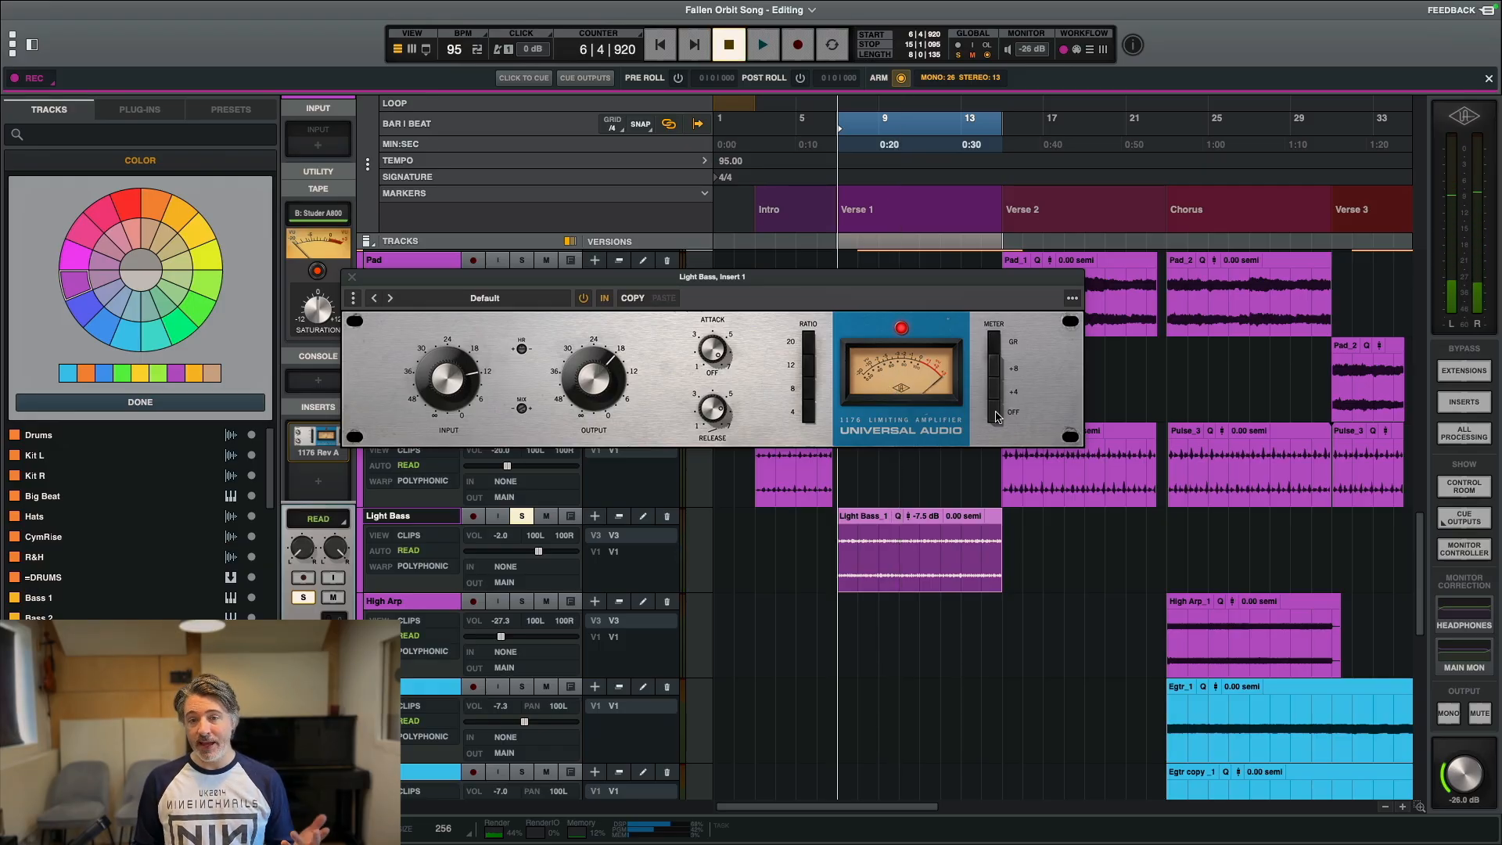
Step: Replay Light Bass while toggling the 1176's meter between GR and OFF to compare, and close the plug-in window
key("space")
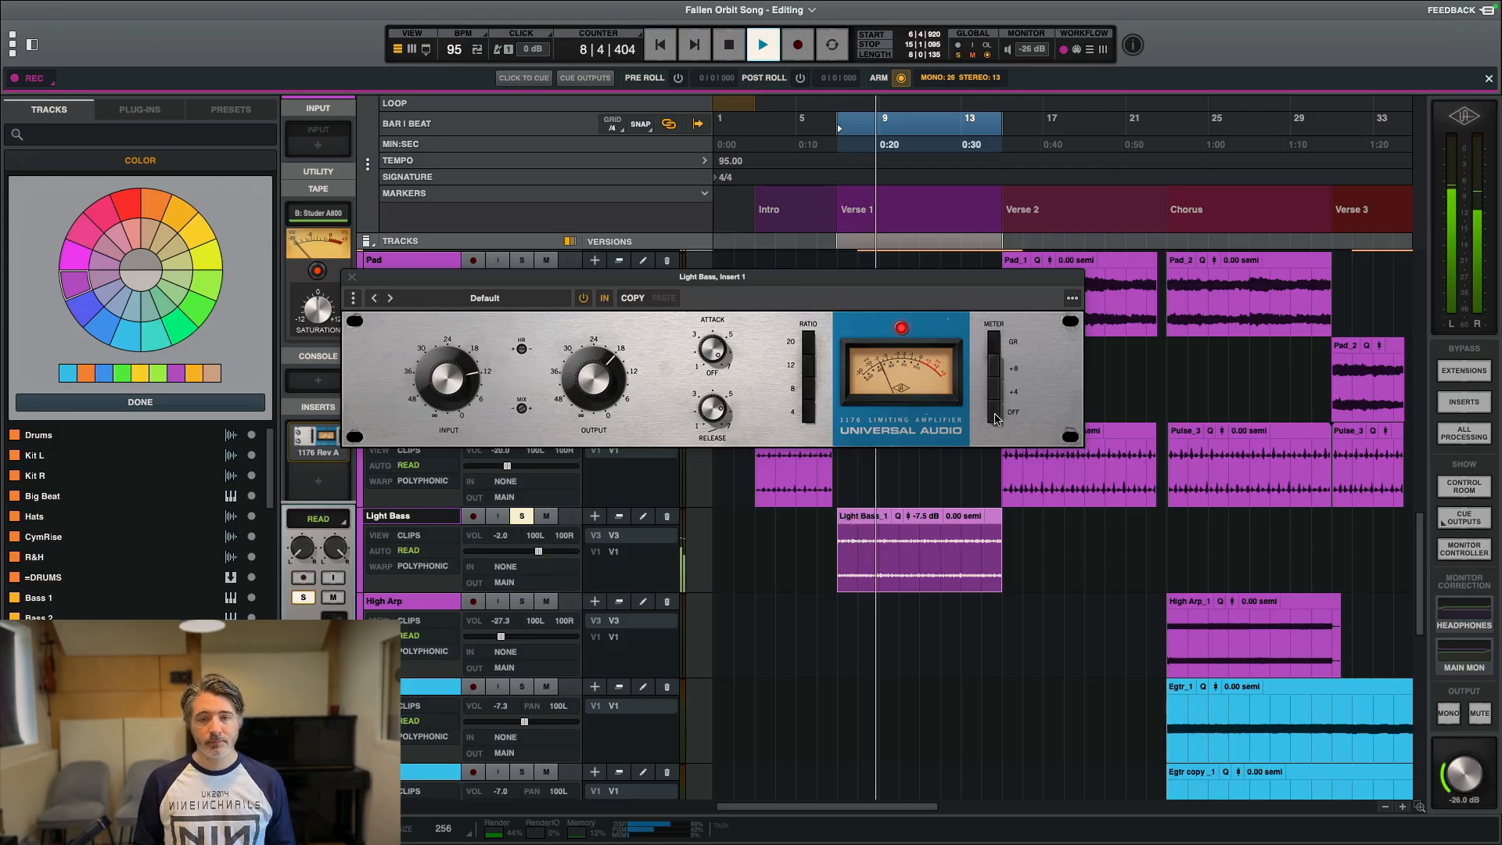
left_click(995, 350)
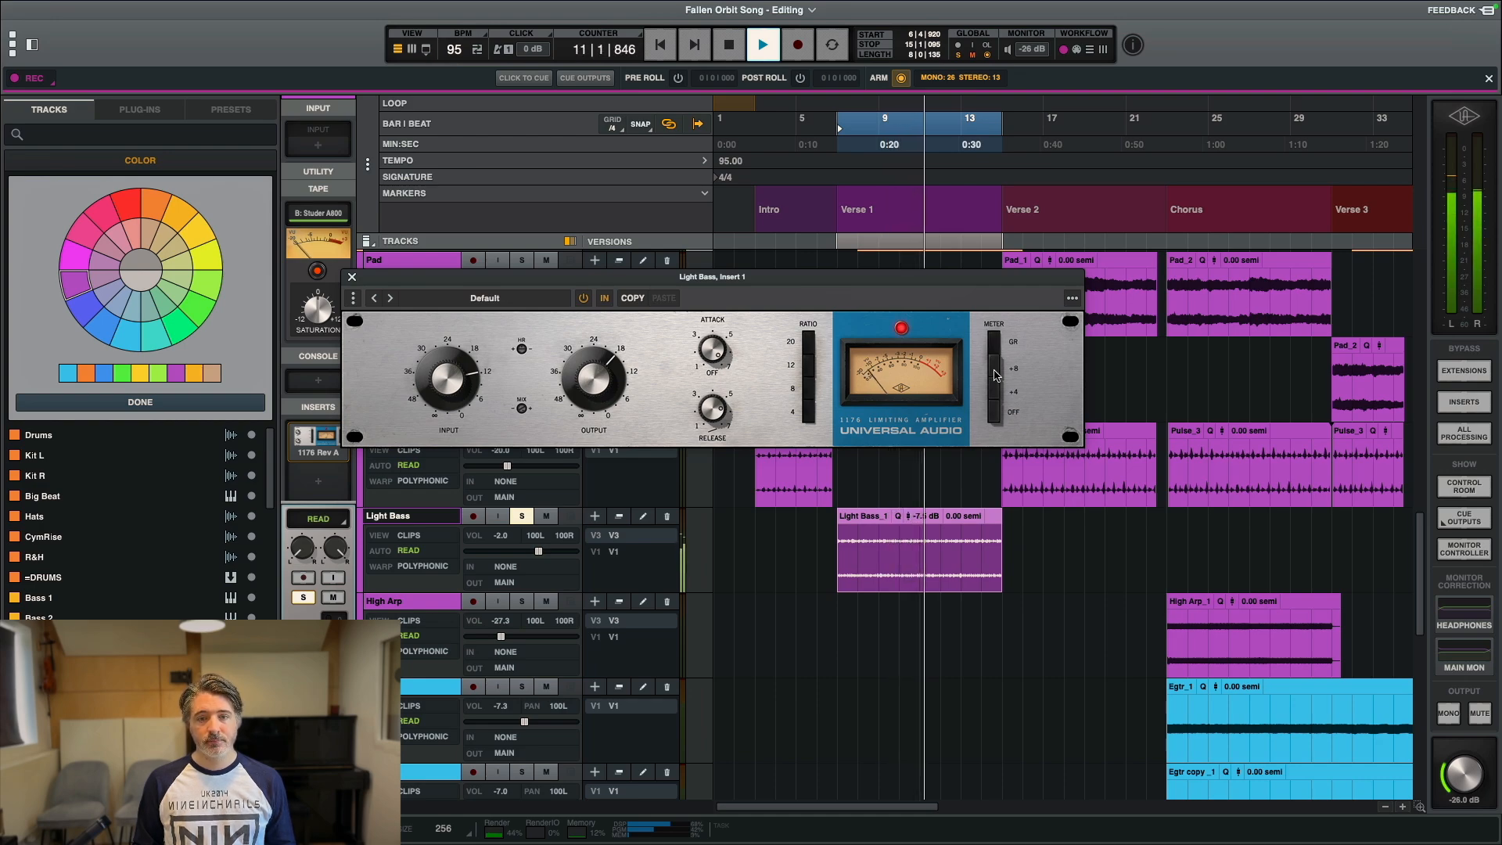
left_click(995, 419)
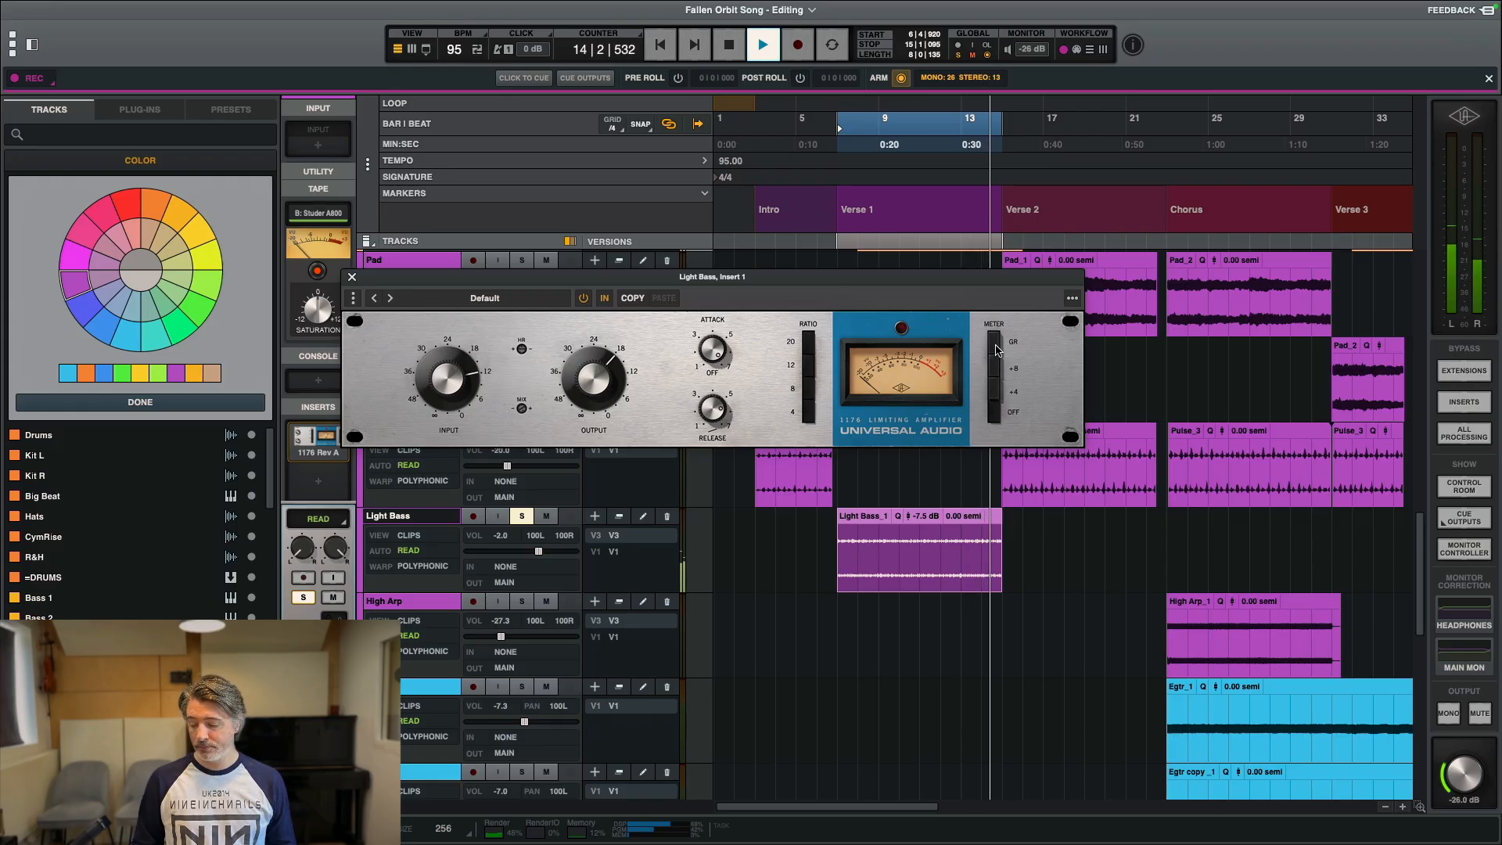
key("space")
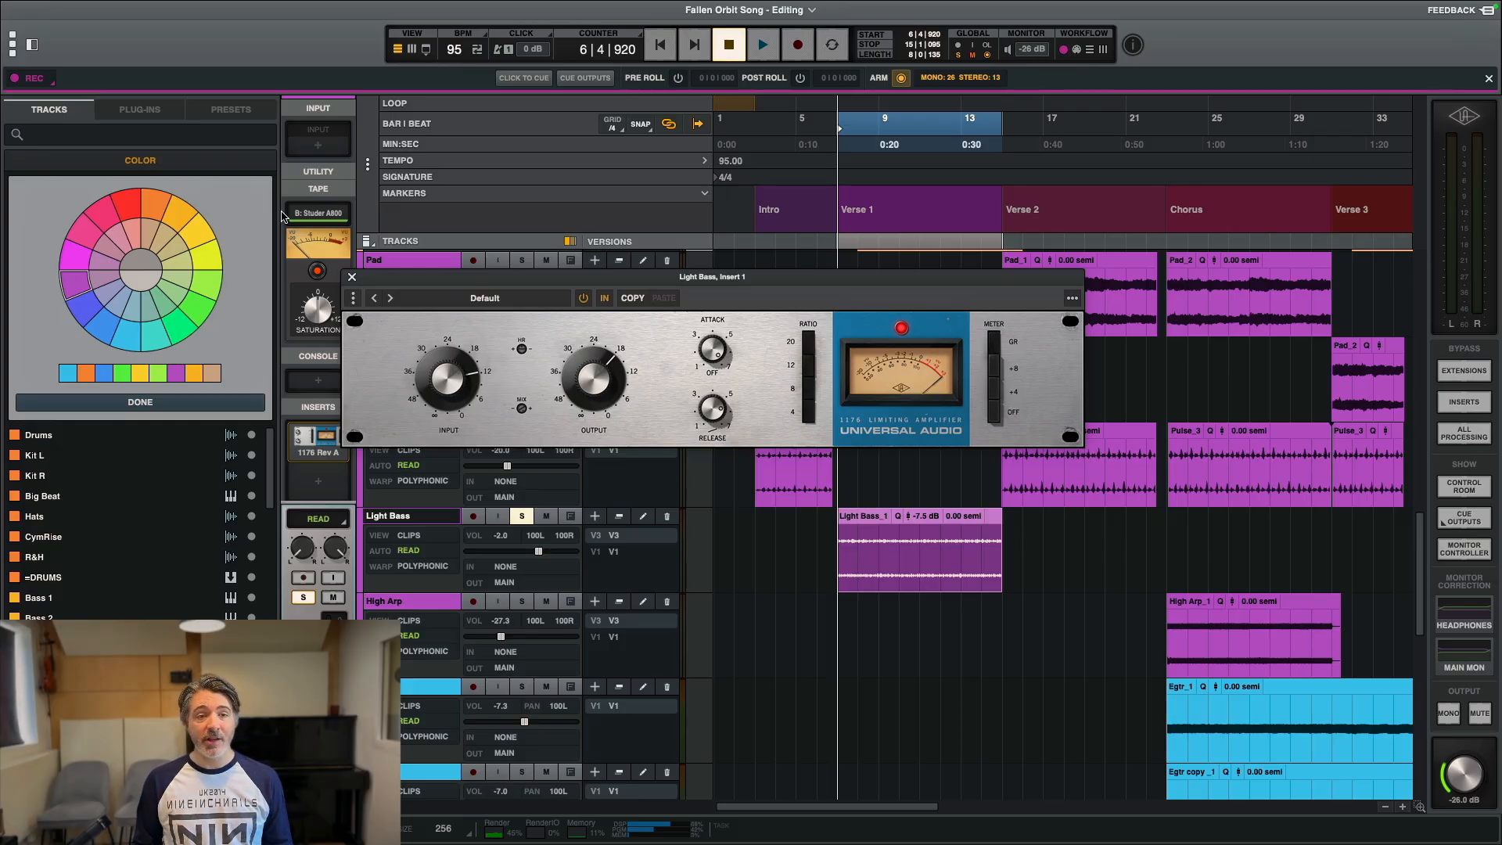
left_click(351, 278)
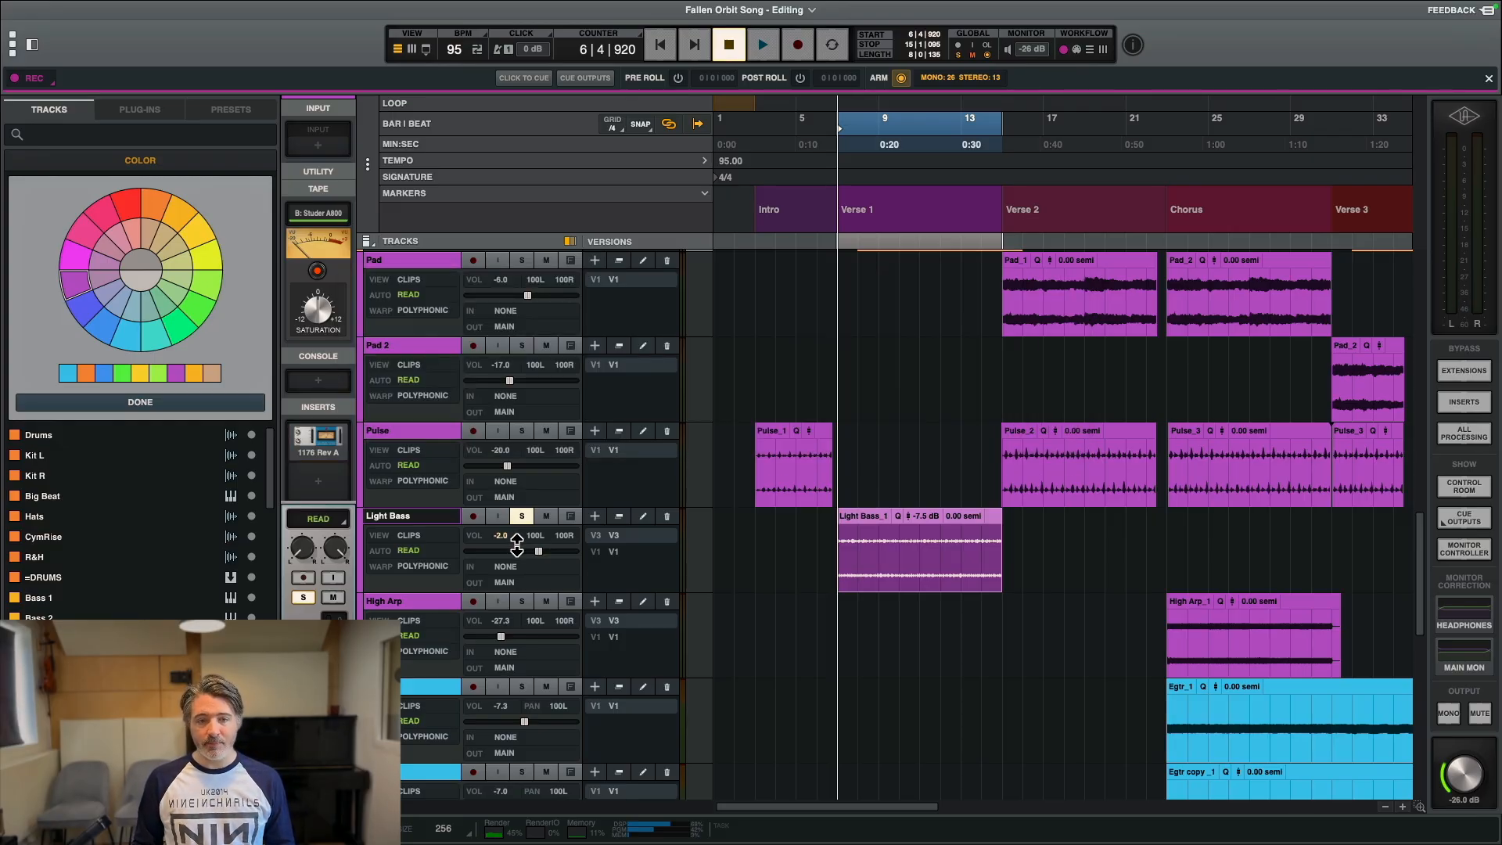
Step: Clear the Light Bass solo, select the ElGtr 1 through ElGtr 4 channels and show their tracks in the timeline
key("super+equal")
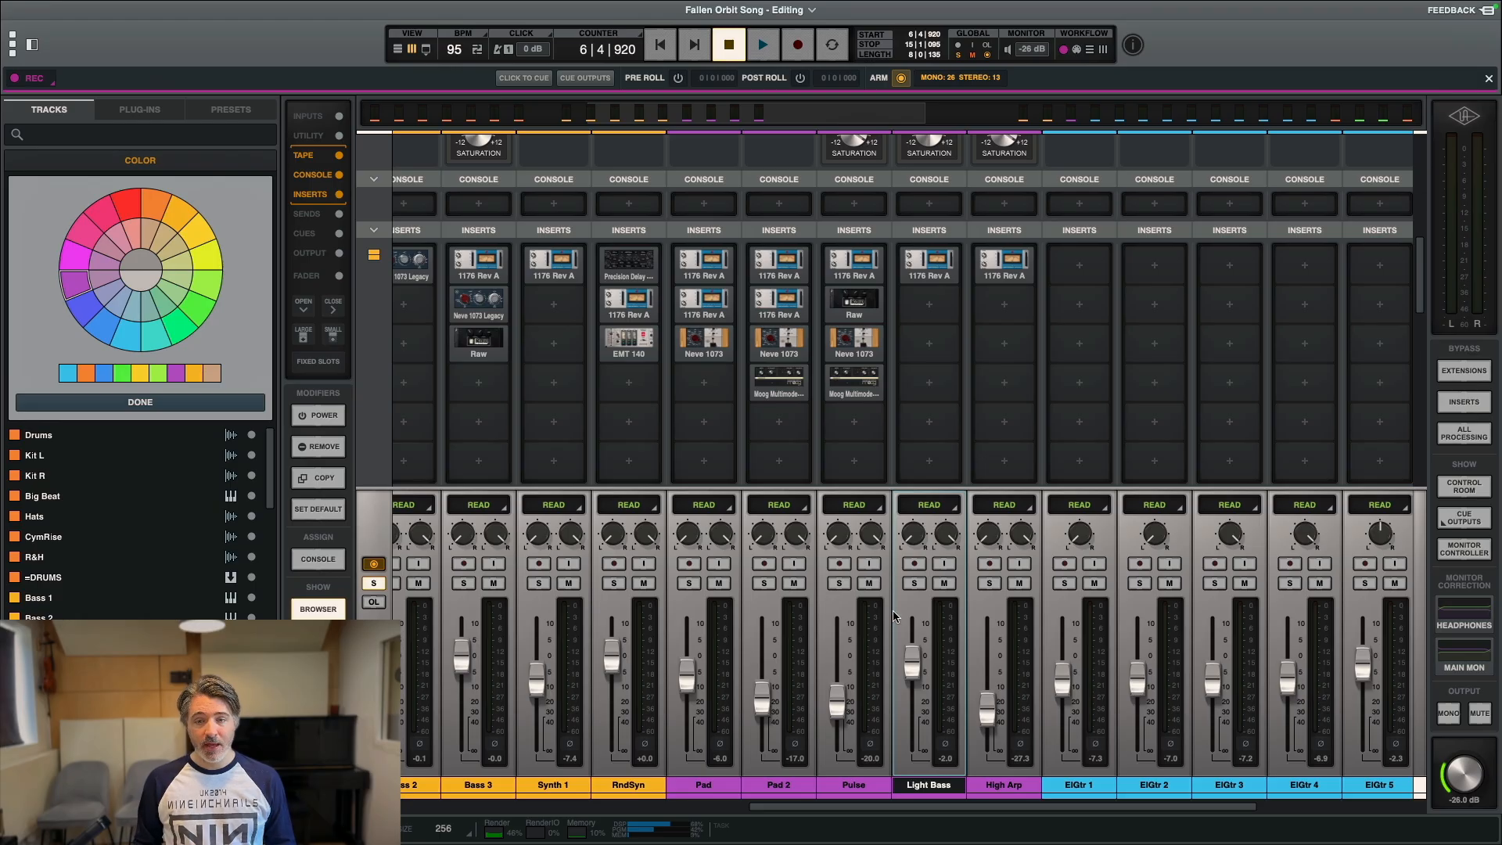
scroll(893, 617, "right", 4)
left_click(780, 784)
left_click(975, 788, "shift")
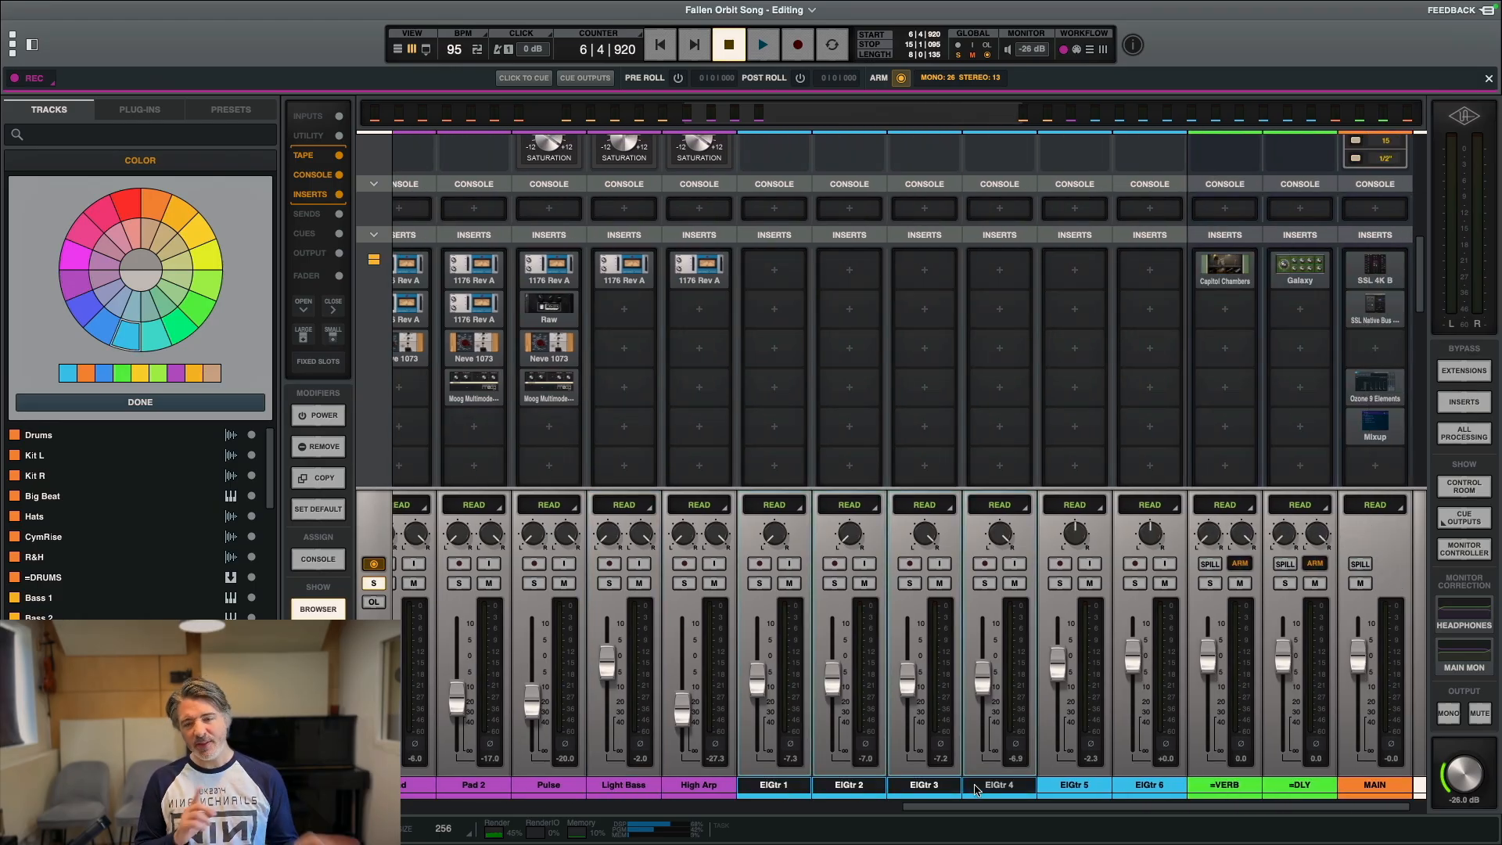
key("super+equal")
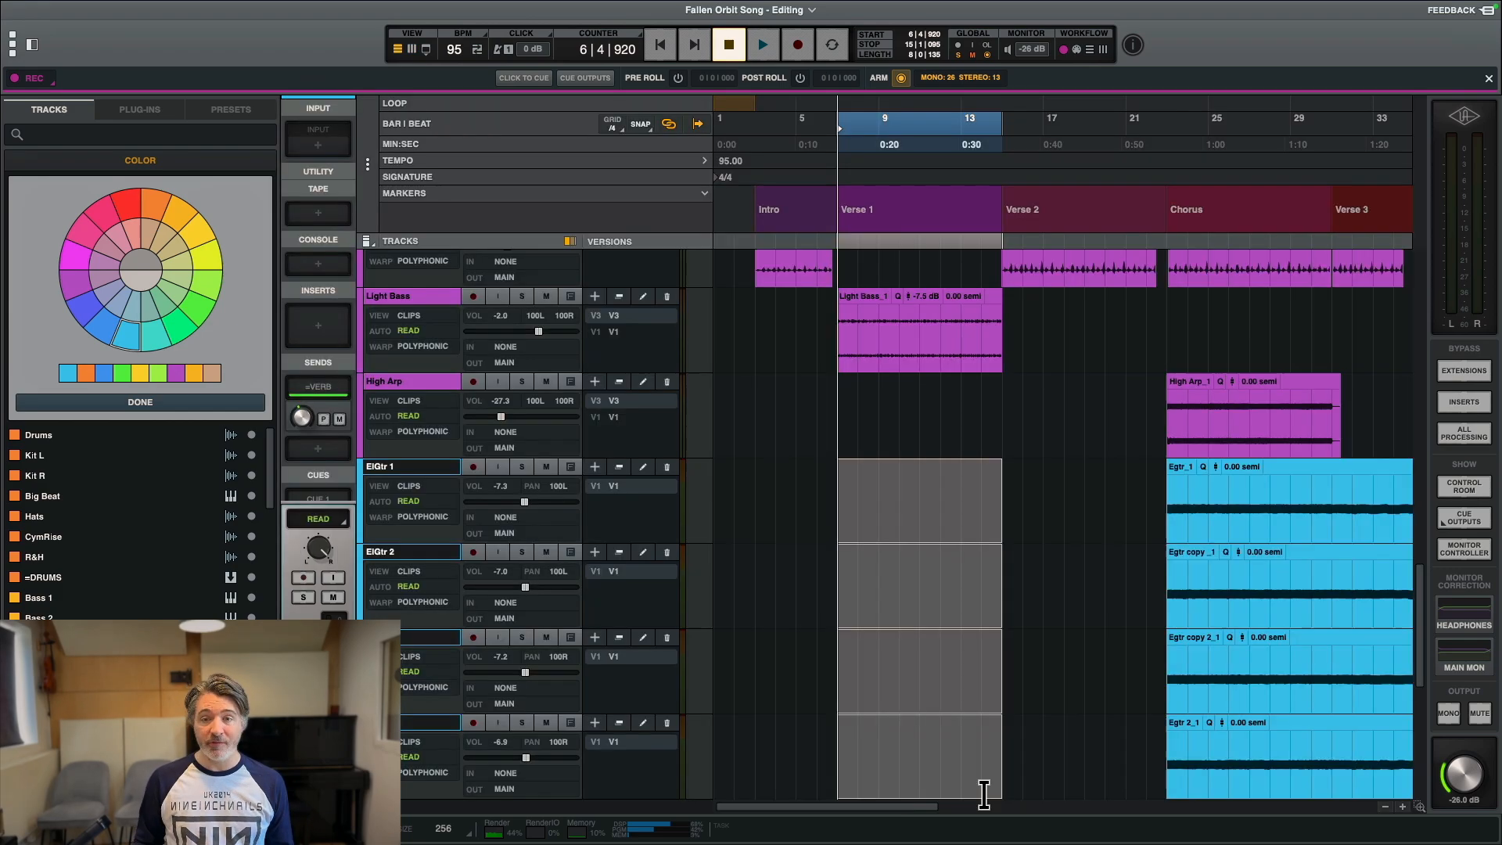
Step: Move the playhead to the start of the Chorus section
left_click(1109, 554)
scroll(1083, 415, "right", 4)
left_click(898, 211)
Step: Select the ElGtr 1 through ElGtr 4 channels together, solo all four and return to the timeline
key("super+equal")
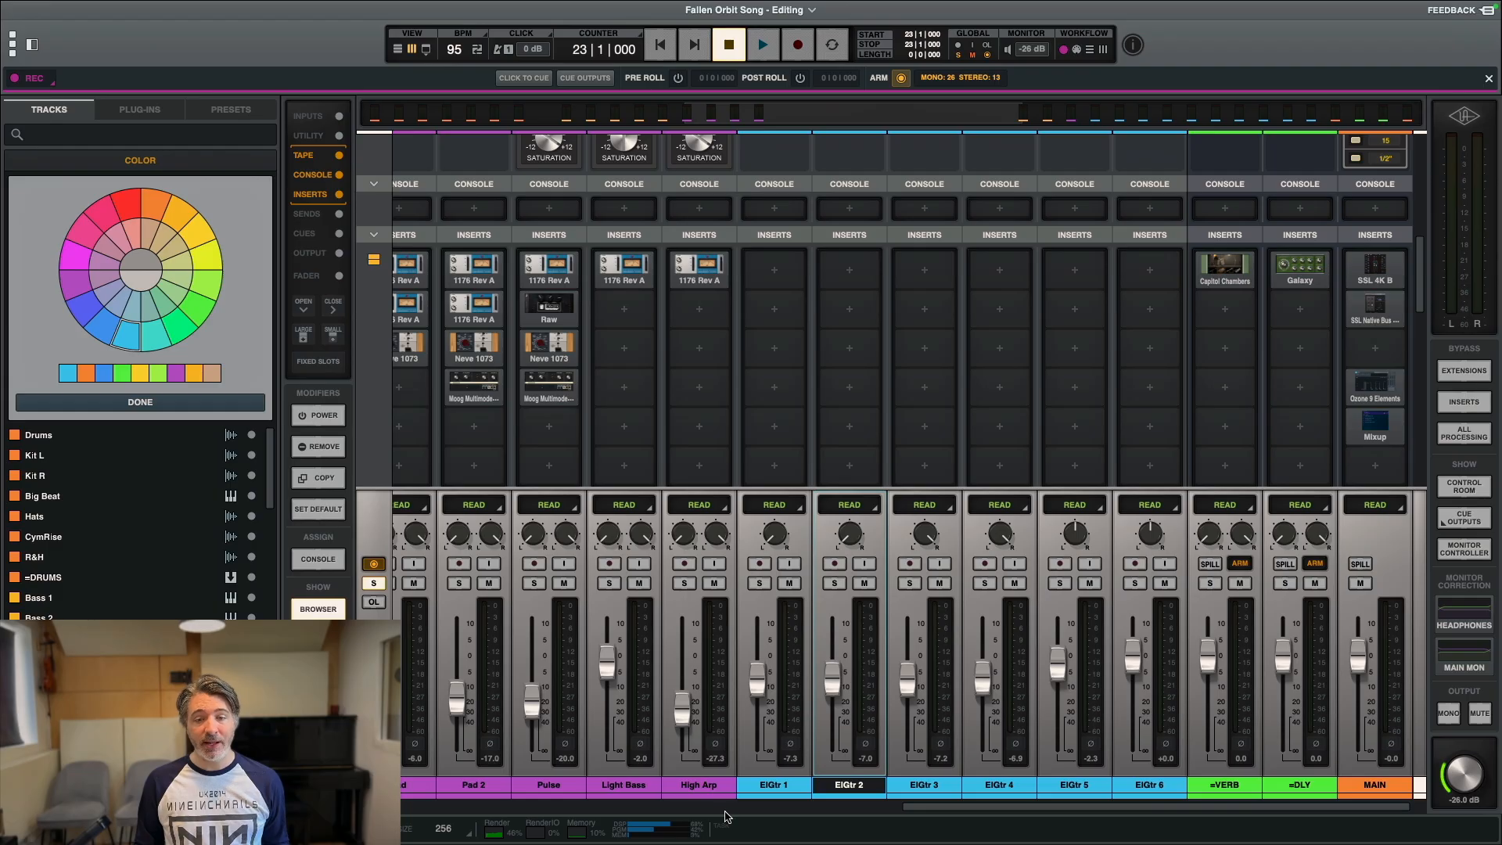
left_click(773, 784)
left_click(999, 785, "shift")
left_click(985, 583)
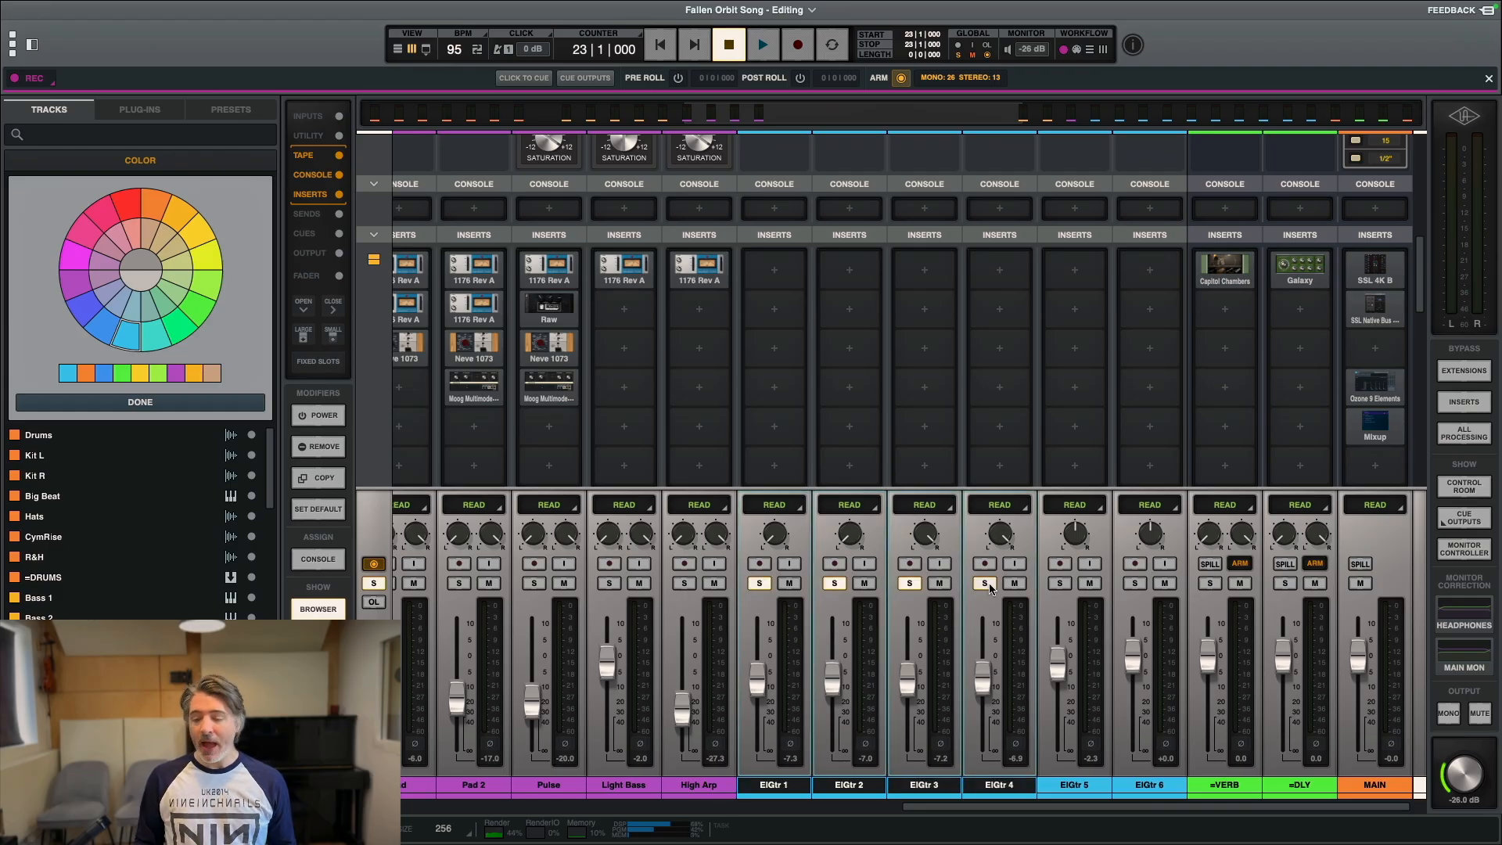
key("super+equal")
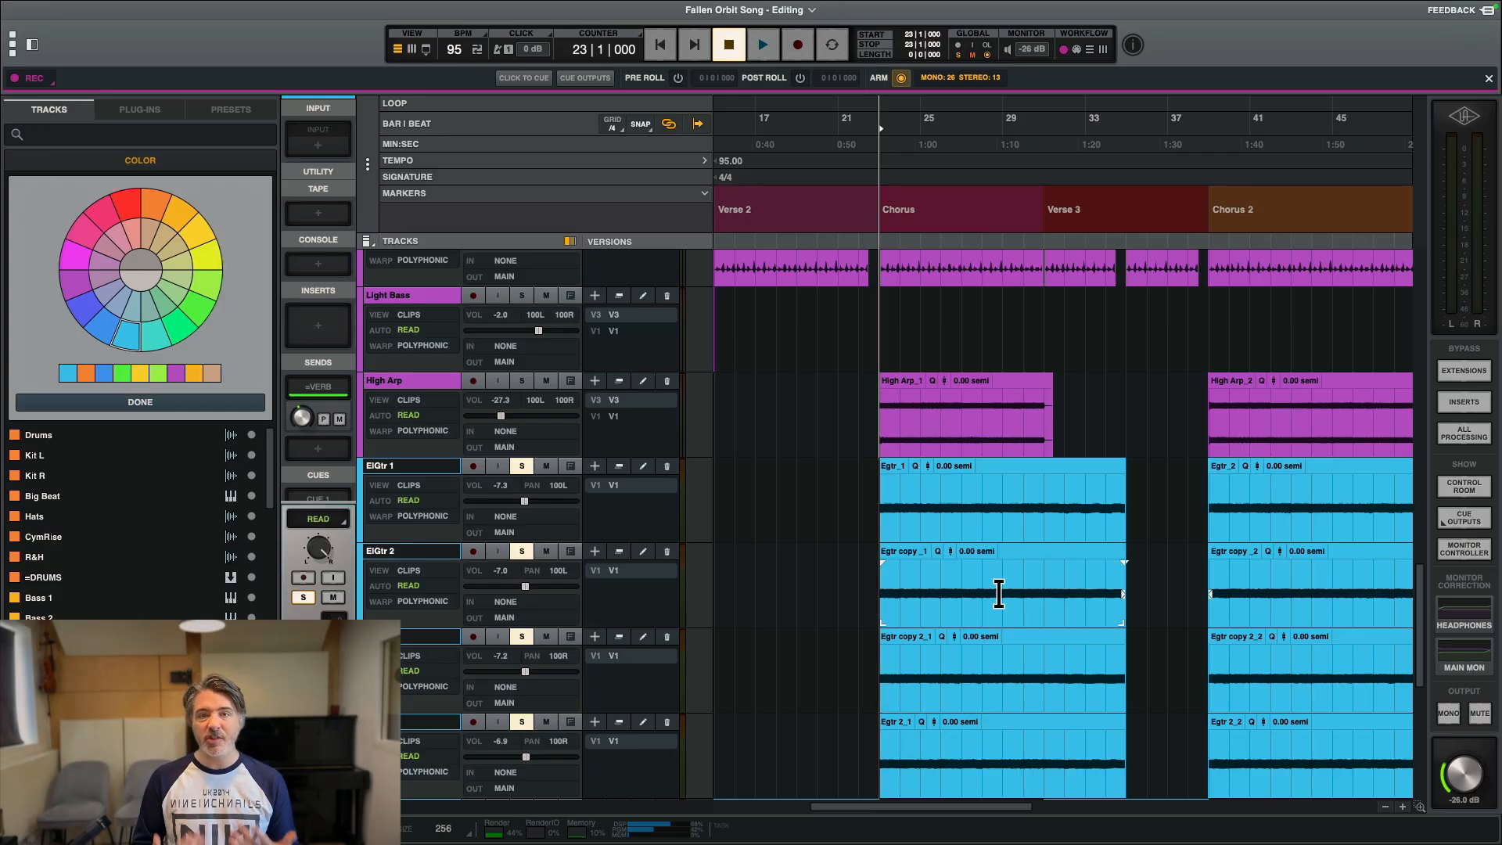
Step: Close the track color picker and play the four soloed electric guitar tracks from the start of the Chorus
left_click(250, 406)
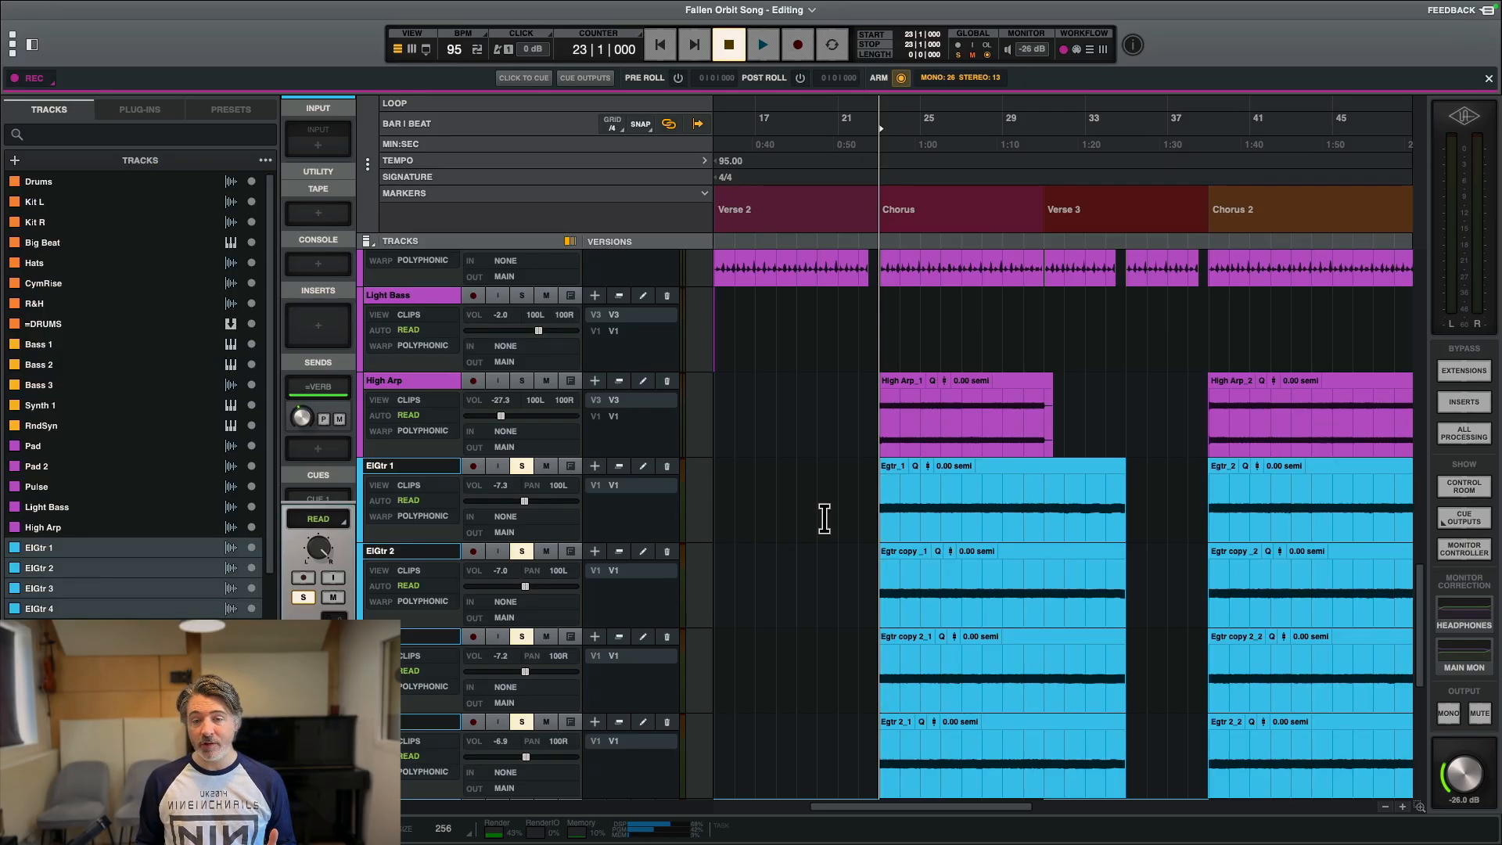
key("space")
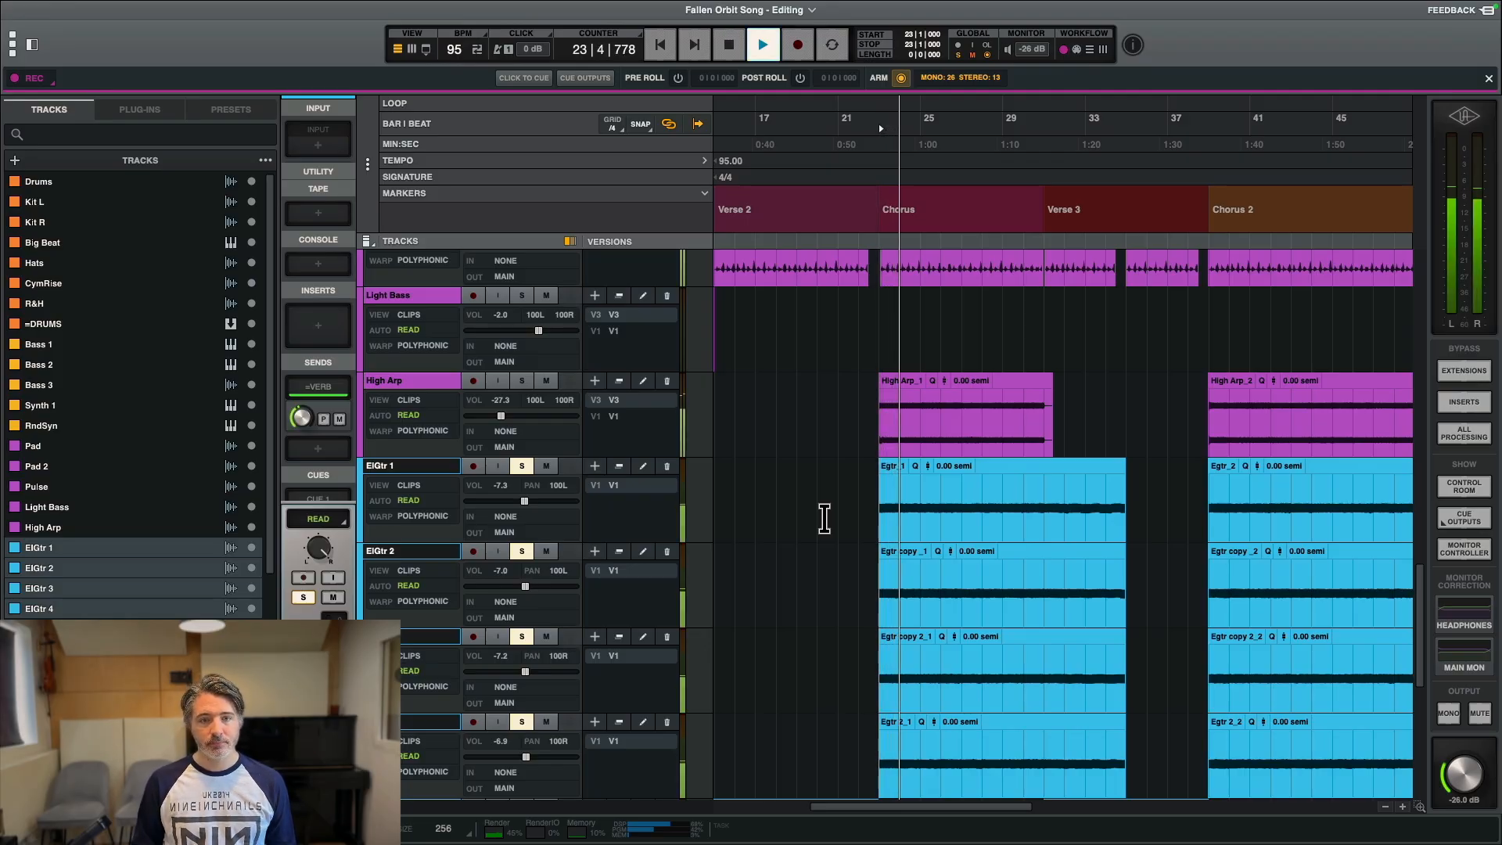
scroll(825, 519, "up", 10)
scroll(816, 514, "down", 1)
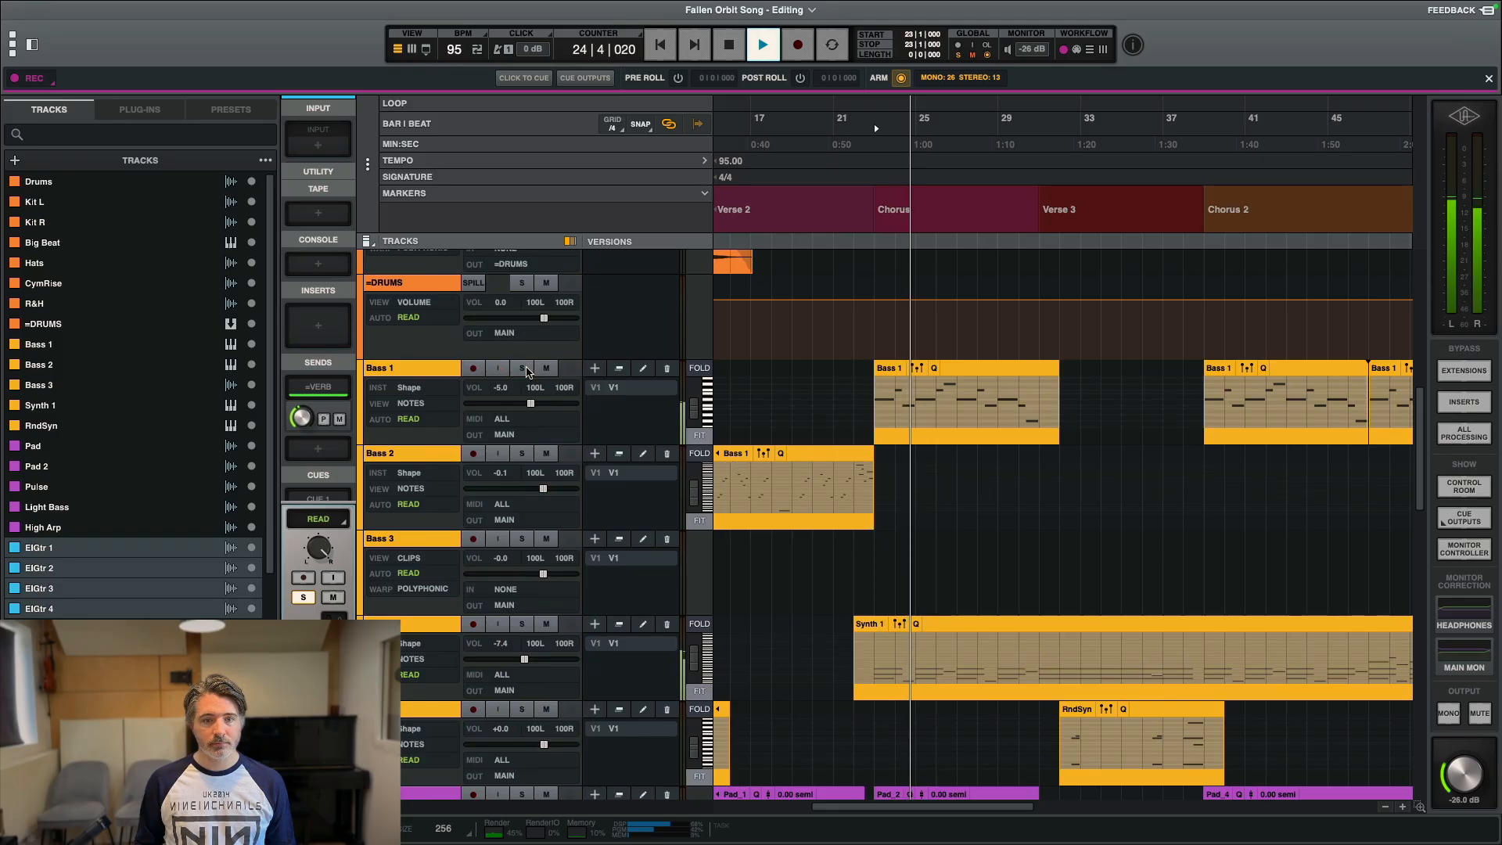
scroll(852, 590, "down", 8)
scroll(852, 590, "down", 3)
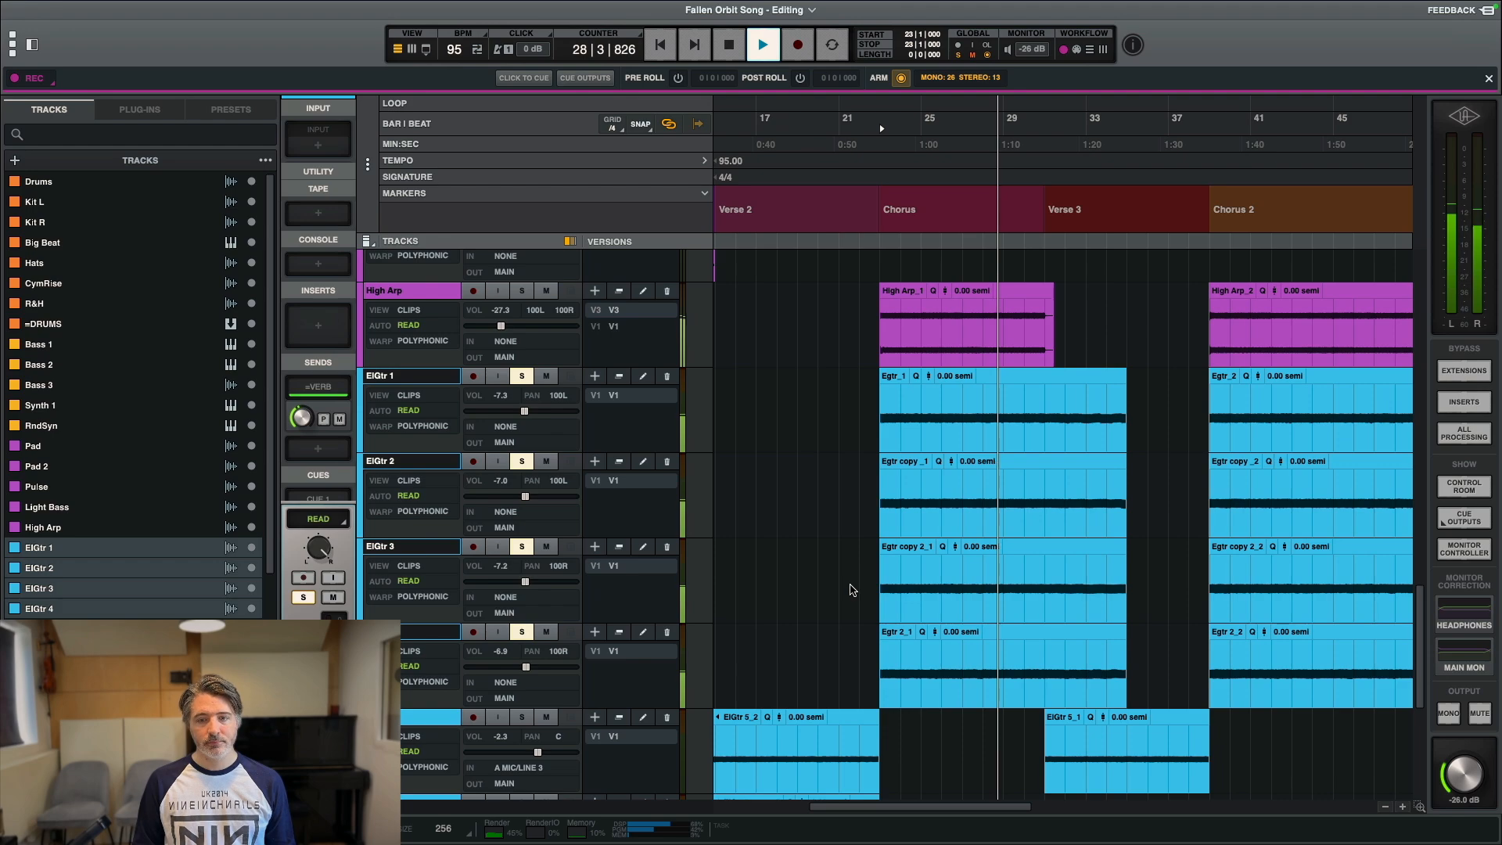
key("space")
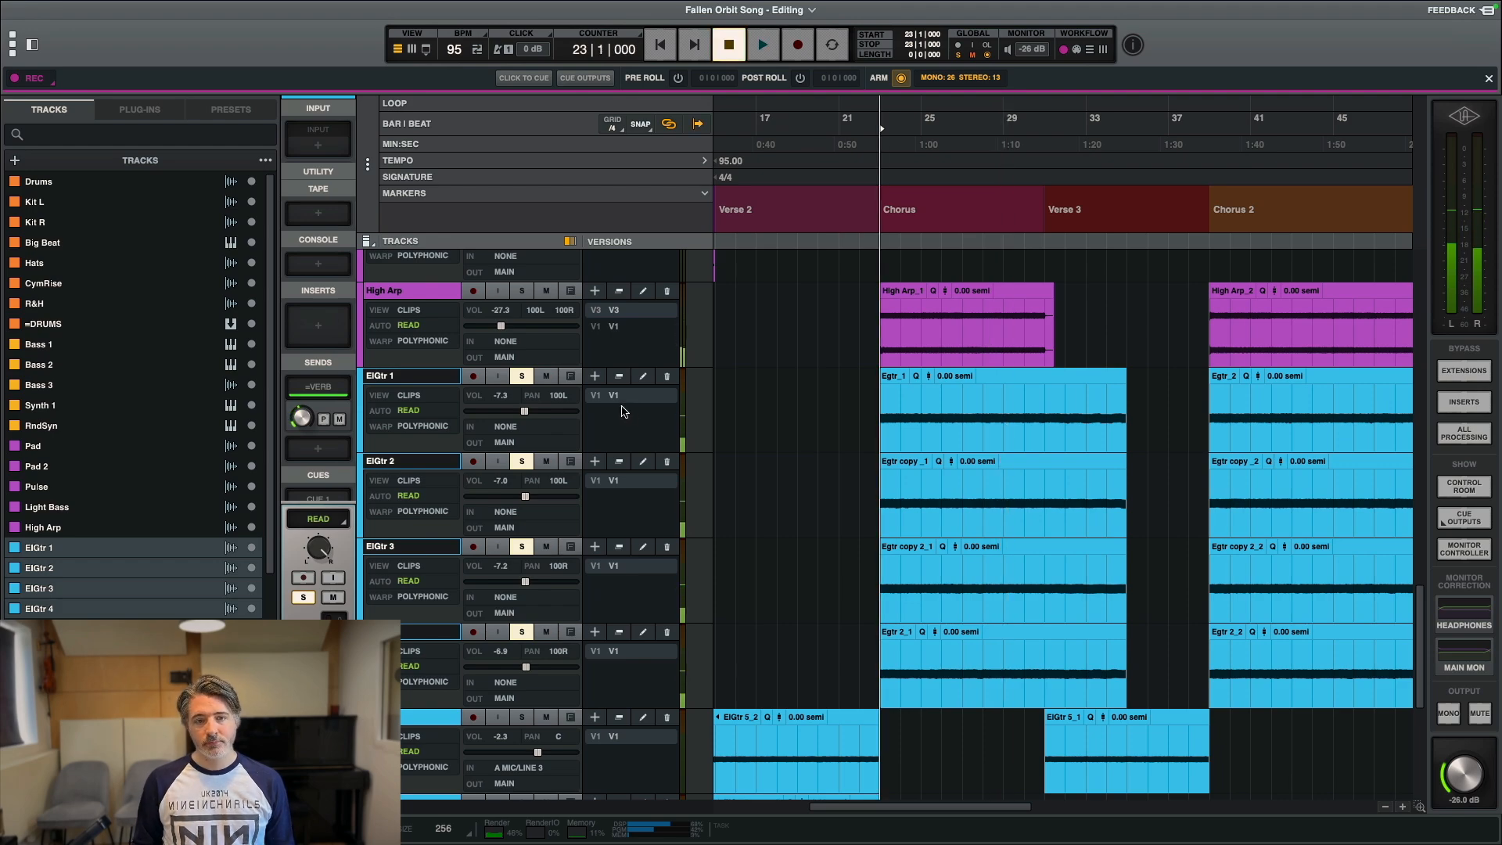
Step: Clear the solos on ElGtr 1 through ElGtr 4 and move the playhead to the start of Verse 2
left_click(522, 377, "alt")
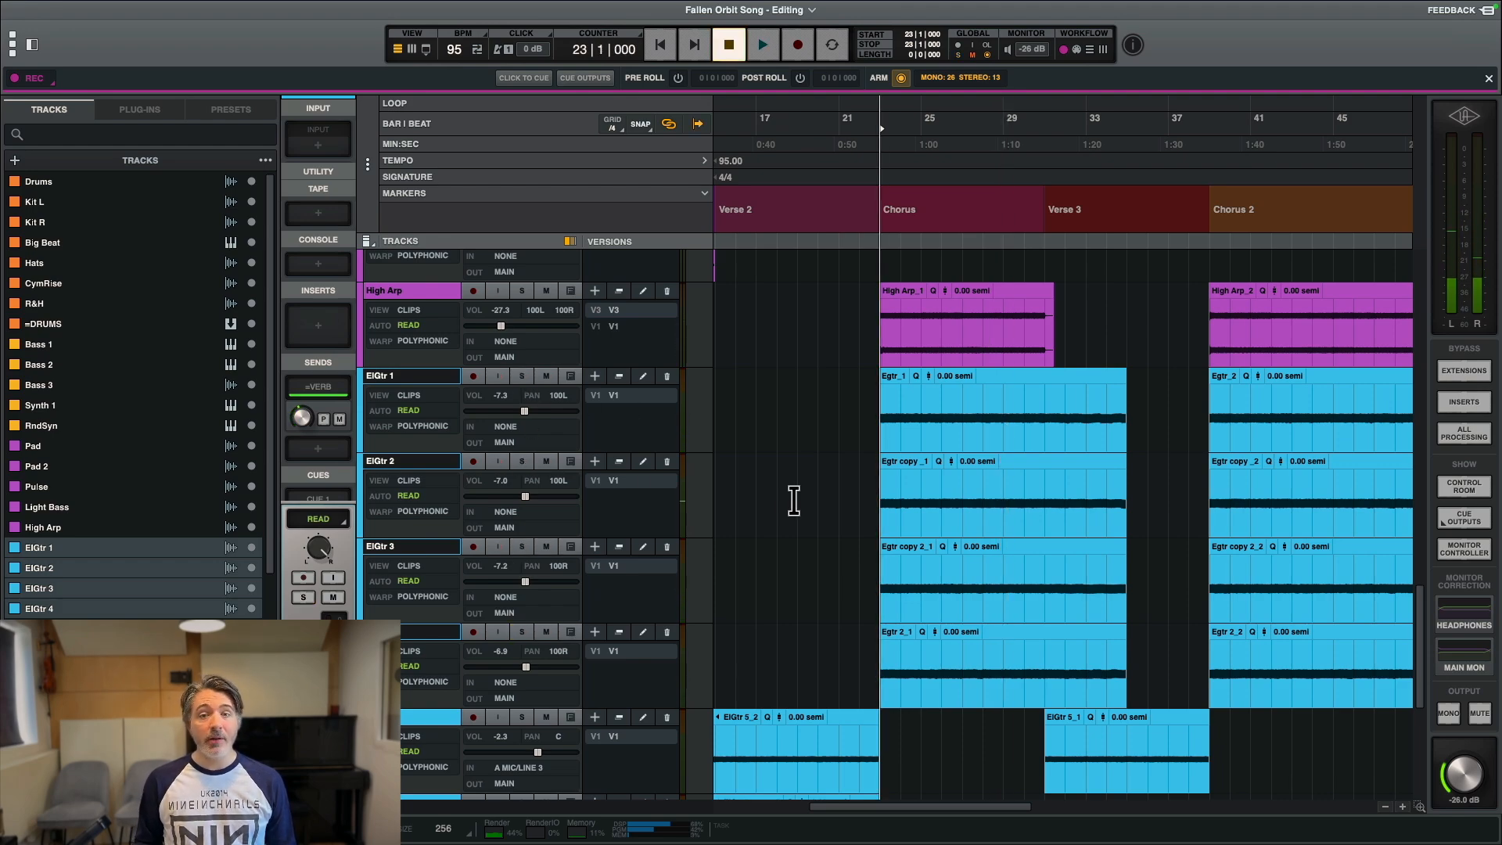
key("r")
key("r")
key("r")
scroll(794, 501, "up", 10)
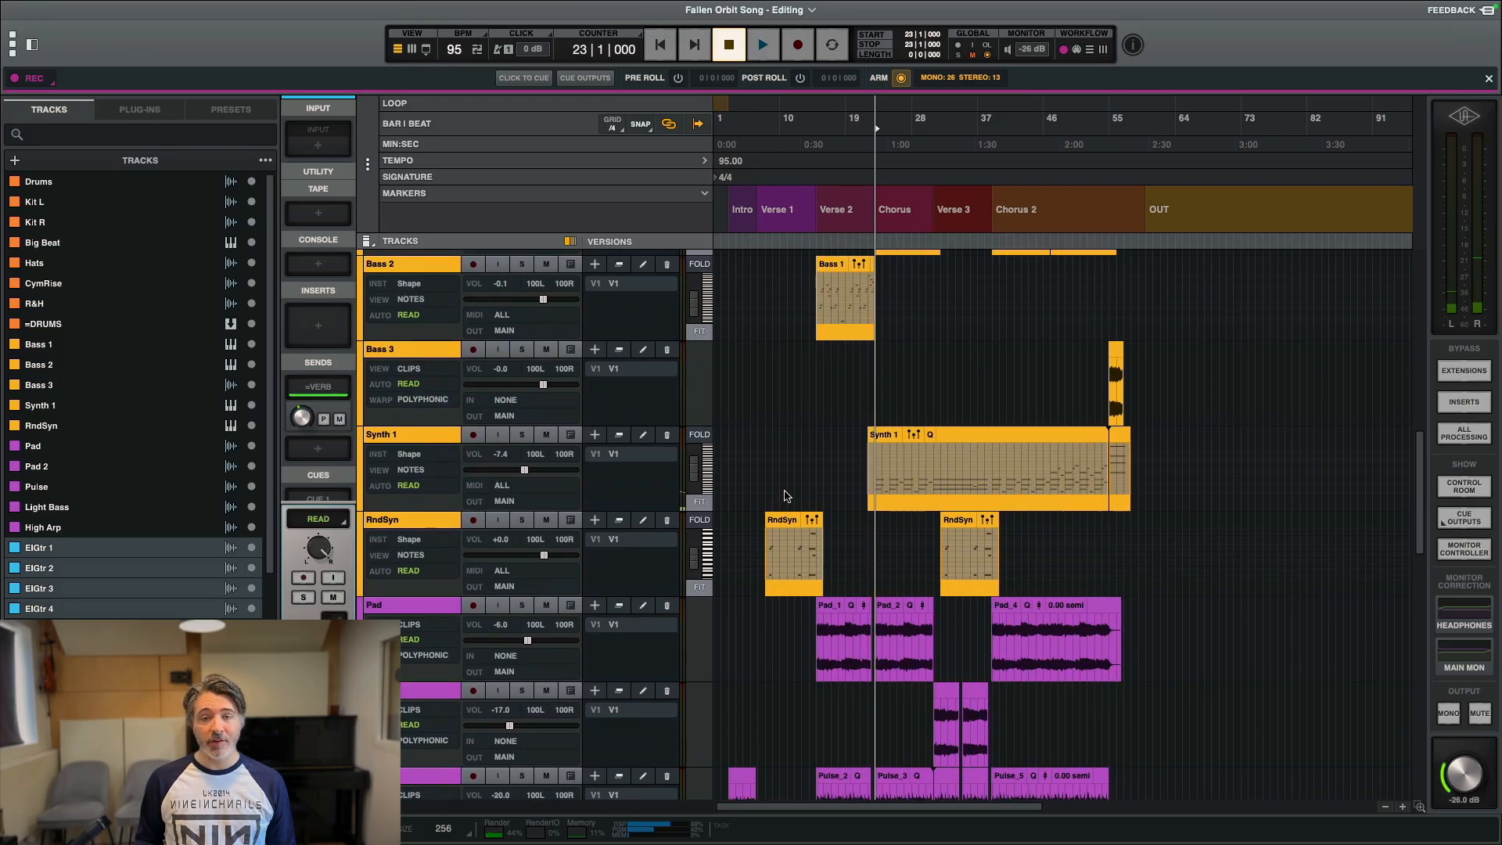
scroll(801, 463, "up", 3)
left_click(814, 378)
scroll(782, 422, "down", 15)
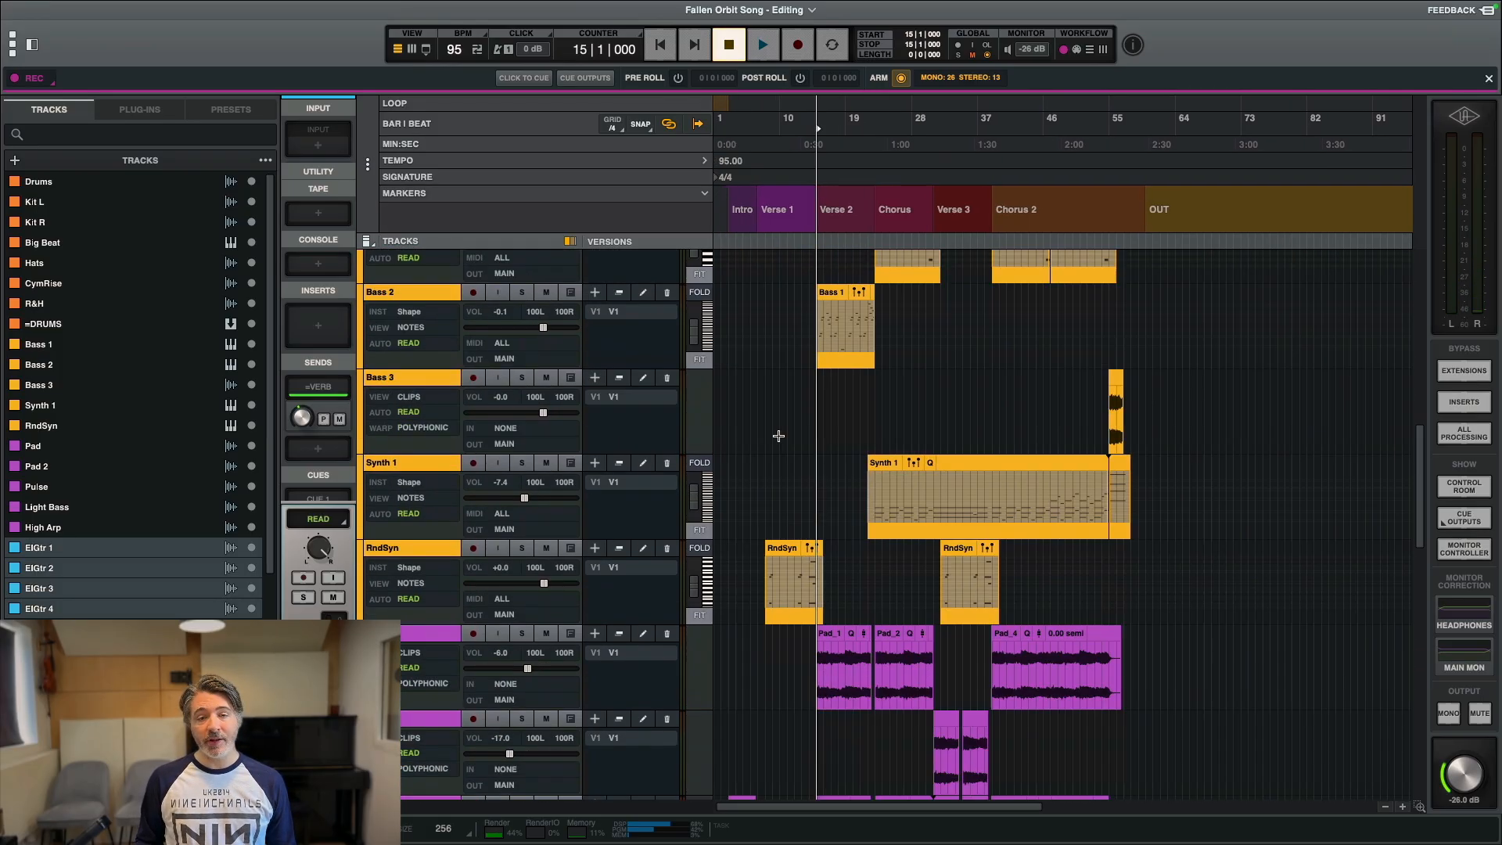
scroll(779, 437, "up", 5)
left_click(738, 420)
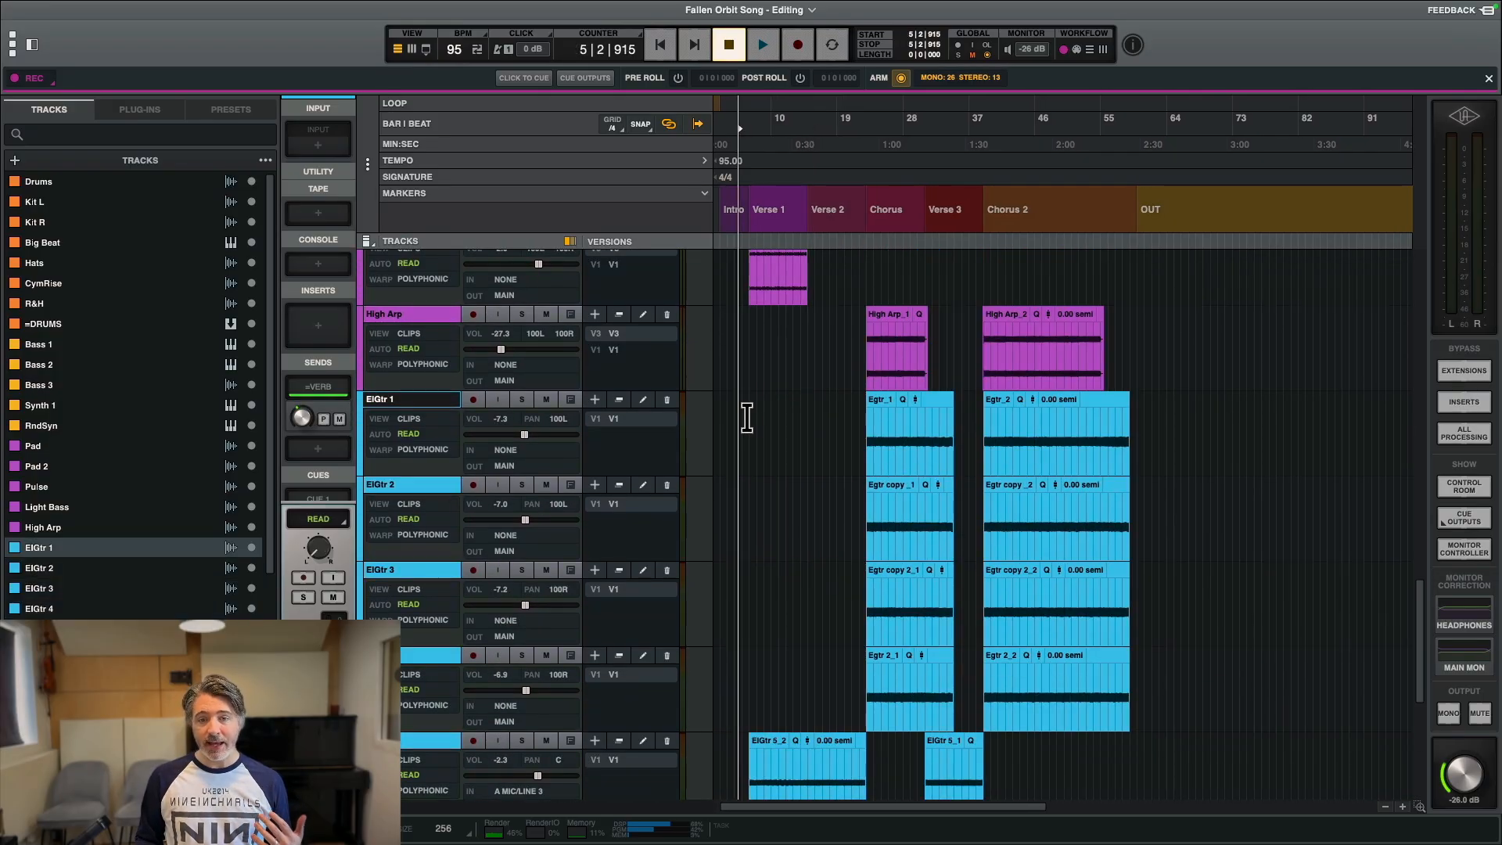
scroll(798, 419, "up", 3)
key("ctrl+Right")
key("ctrl+Right")
key("ctrl+Right")
key("ctrl+Left")
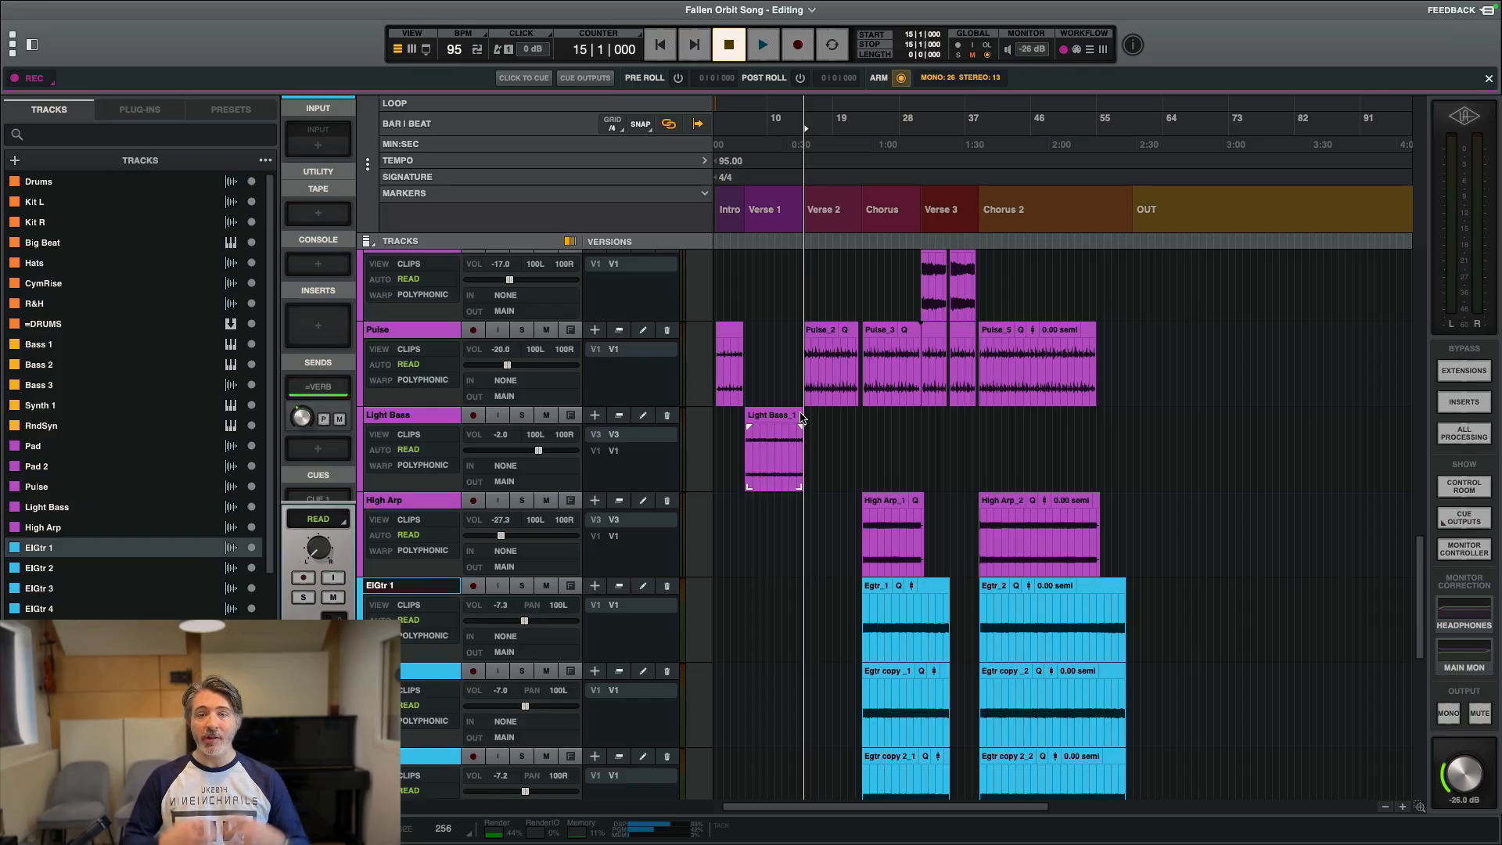
Step: Play the full mix from Verse 2 while examining the insert chains across the mixer channels, and stop playback
key("space")
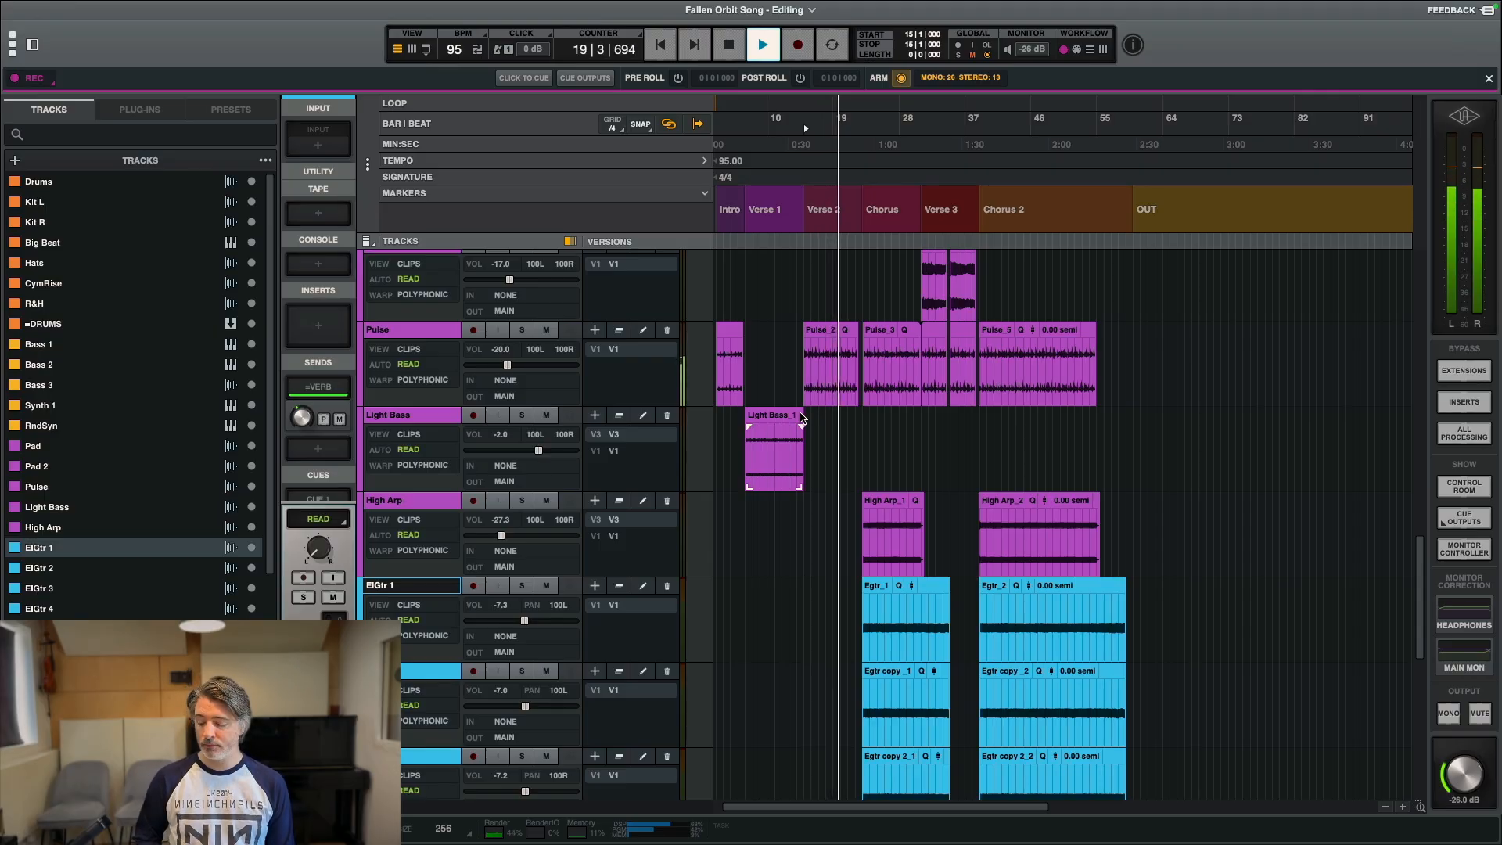
key("super+equal")
scroll(915, 342, "left", 7)
scroll(915, 342, "left", 6)
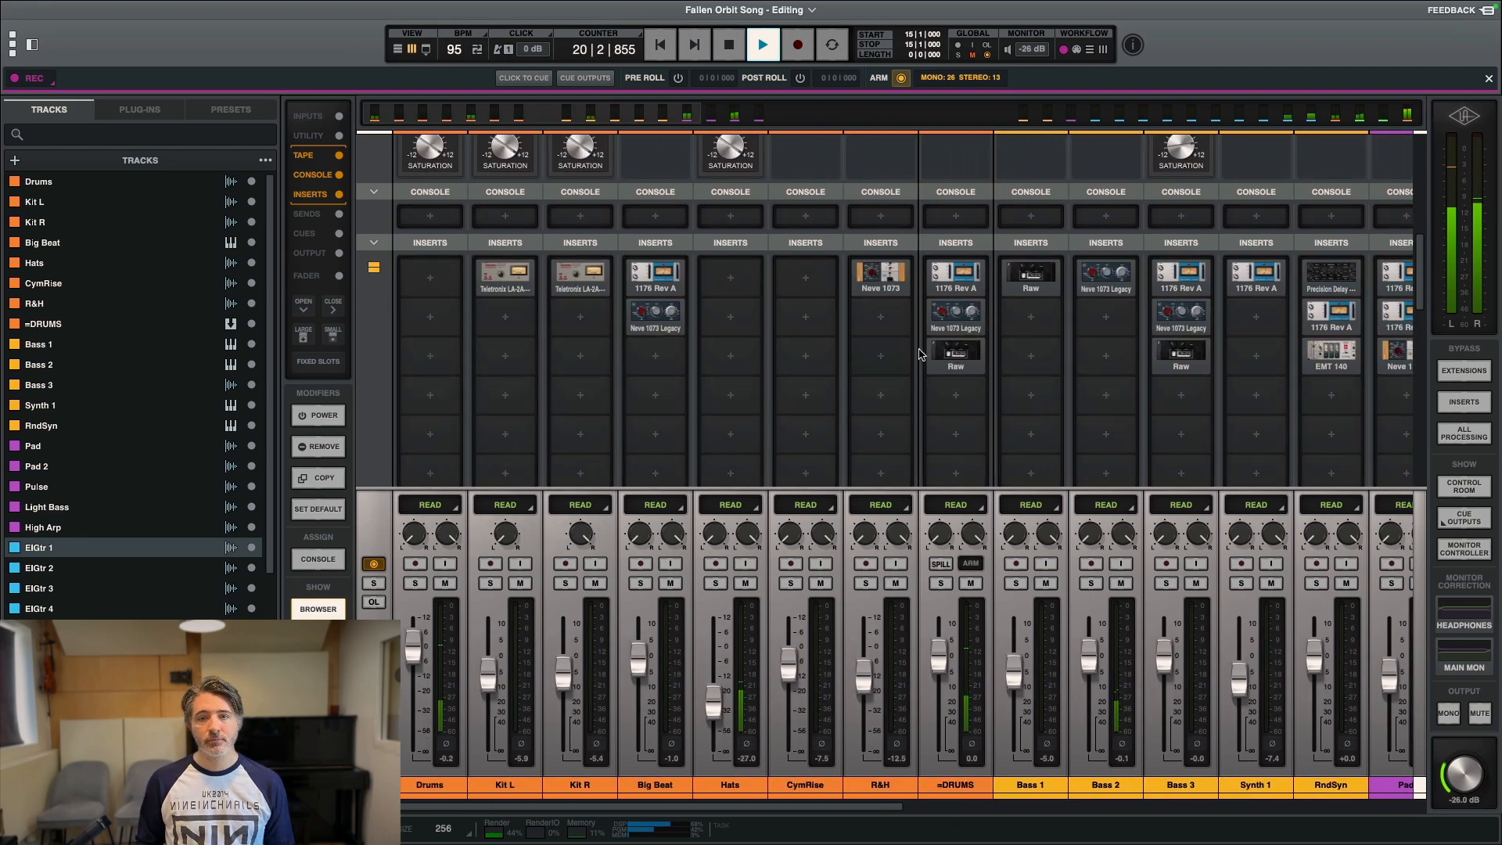
scroll(903, 368, "down", 3)
scroll(904, 389, "up", 3)
scroll(903, 389, "right", 7)
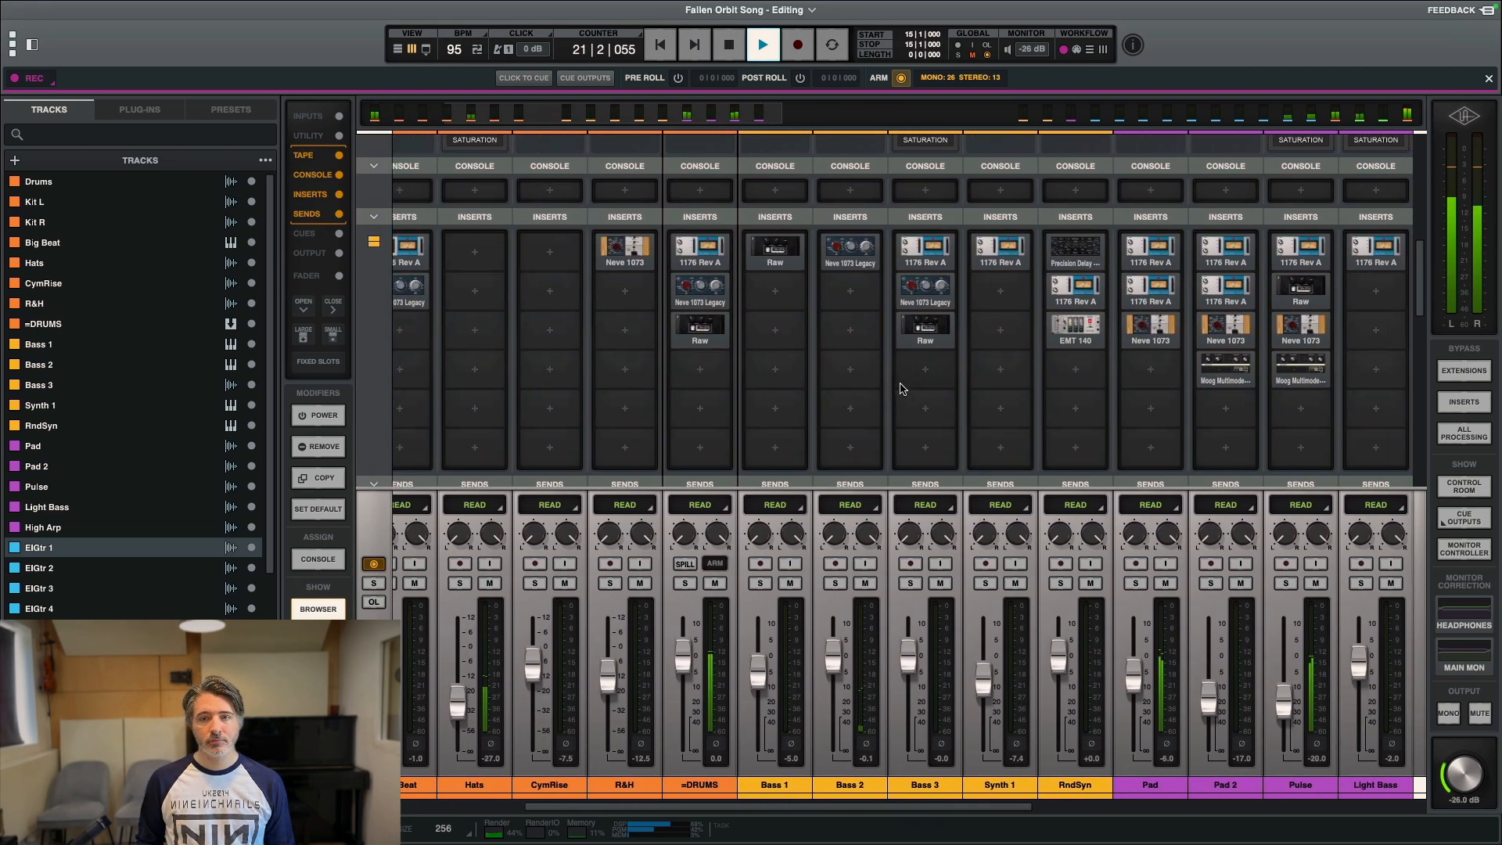
scroll(900, 389, "left", 8)
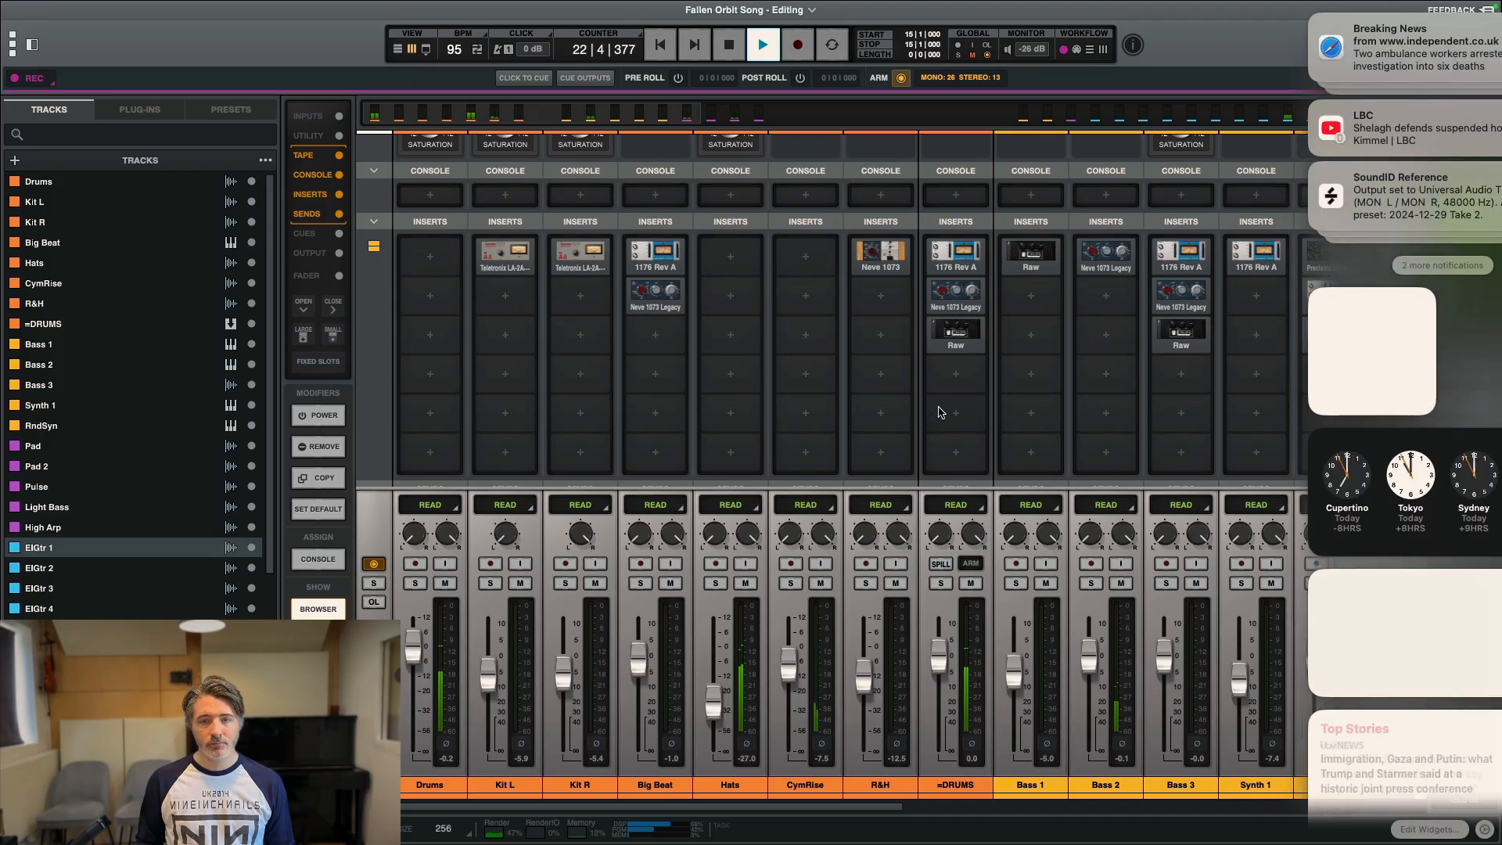
scroll(938, 412, "right", 3)
scroll(941, 412, "right", 10)
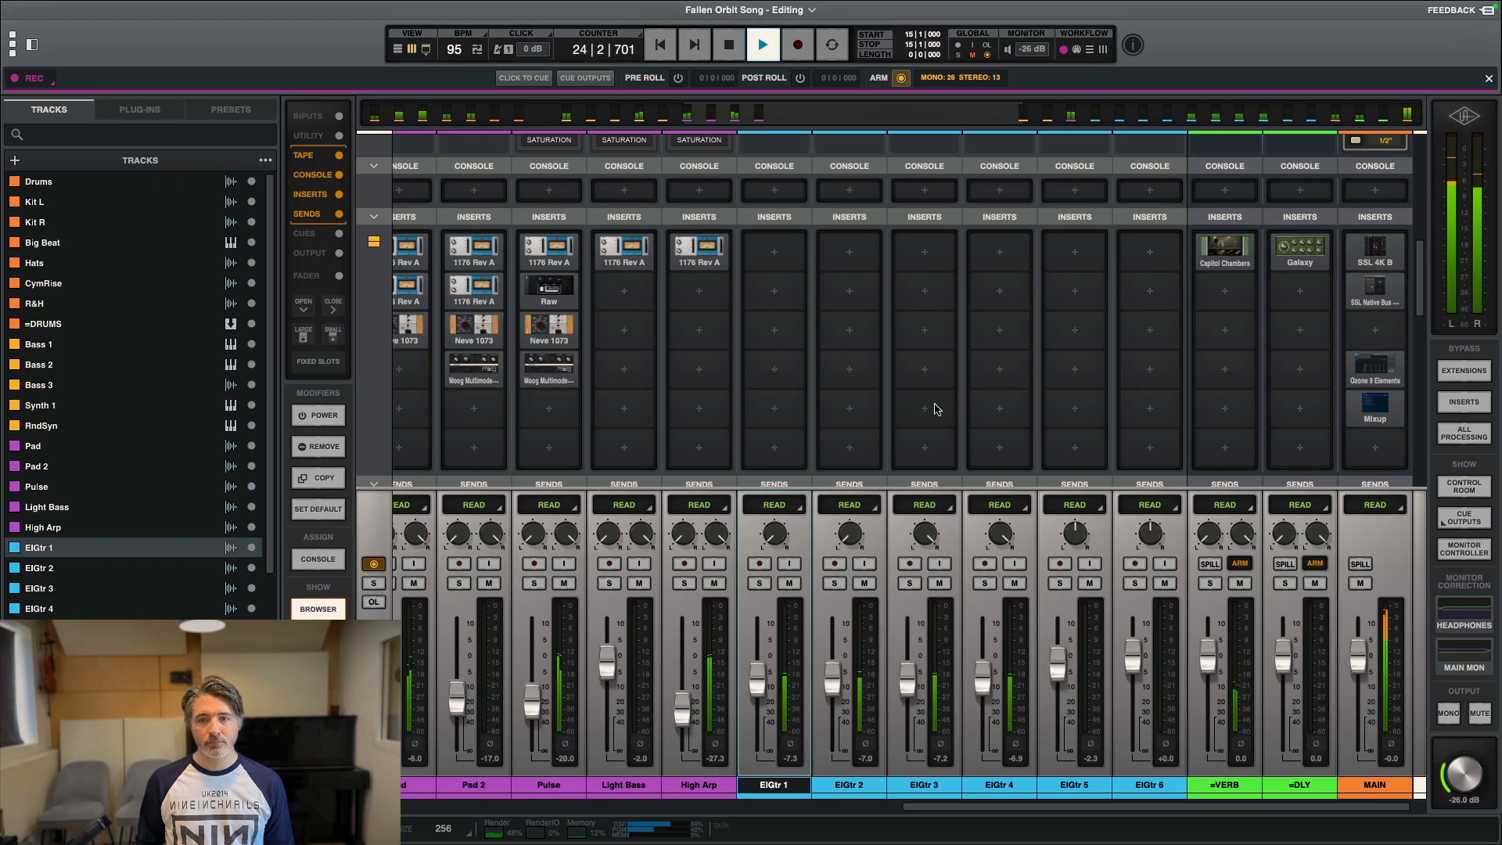
scroll(808, 378, "left", 2)
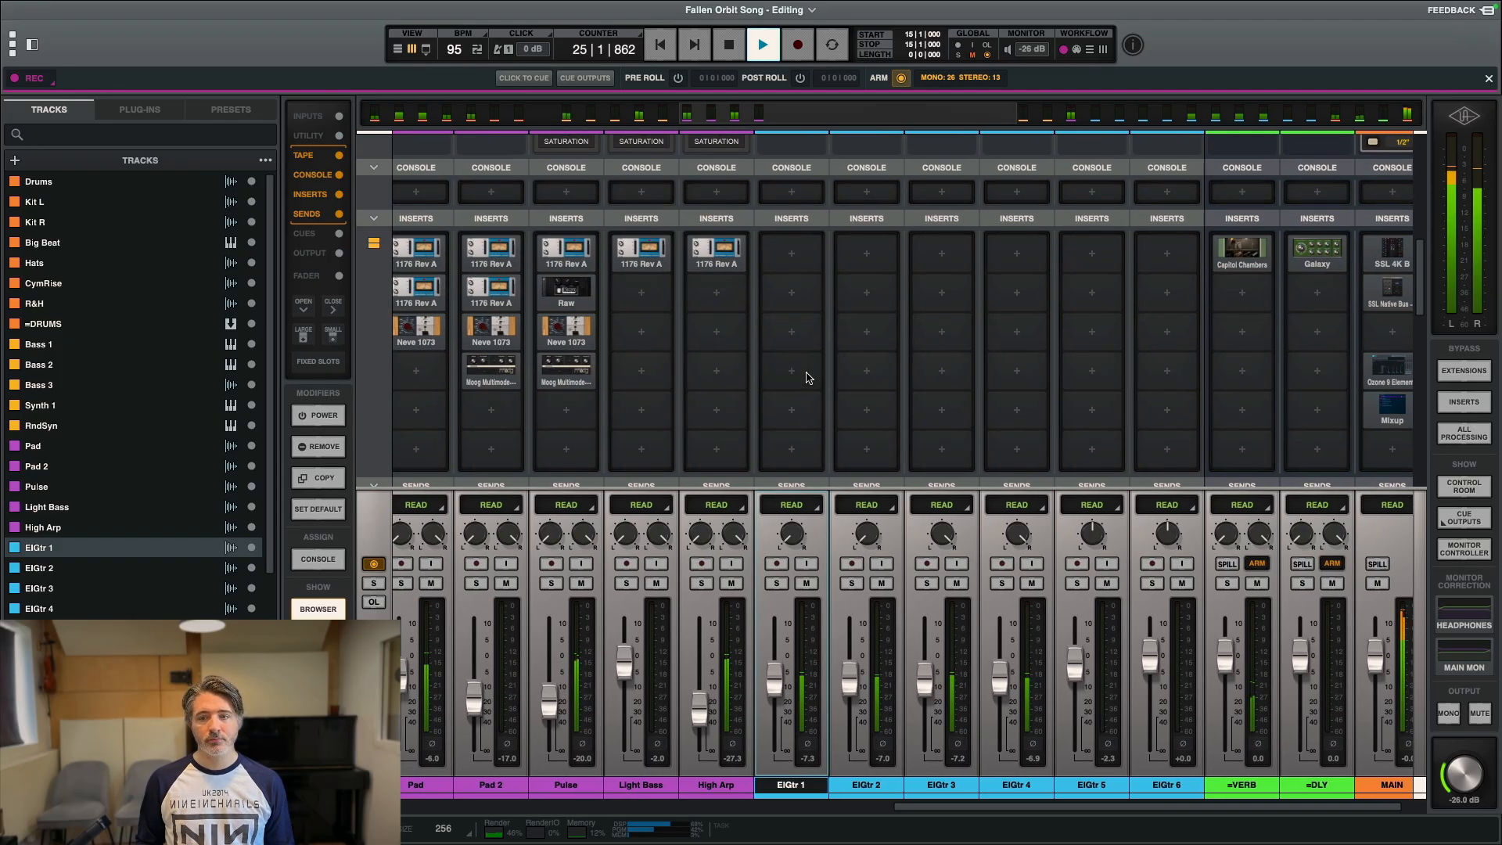
scroll(808, 378, "left", 9)
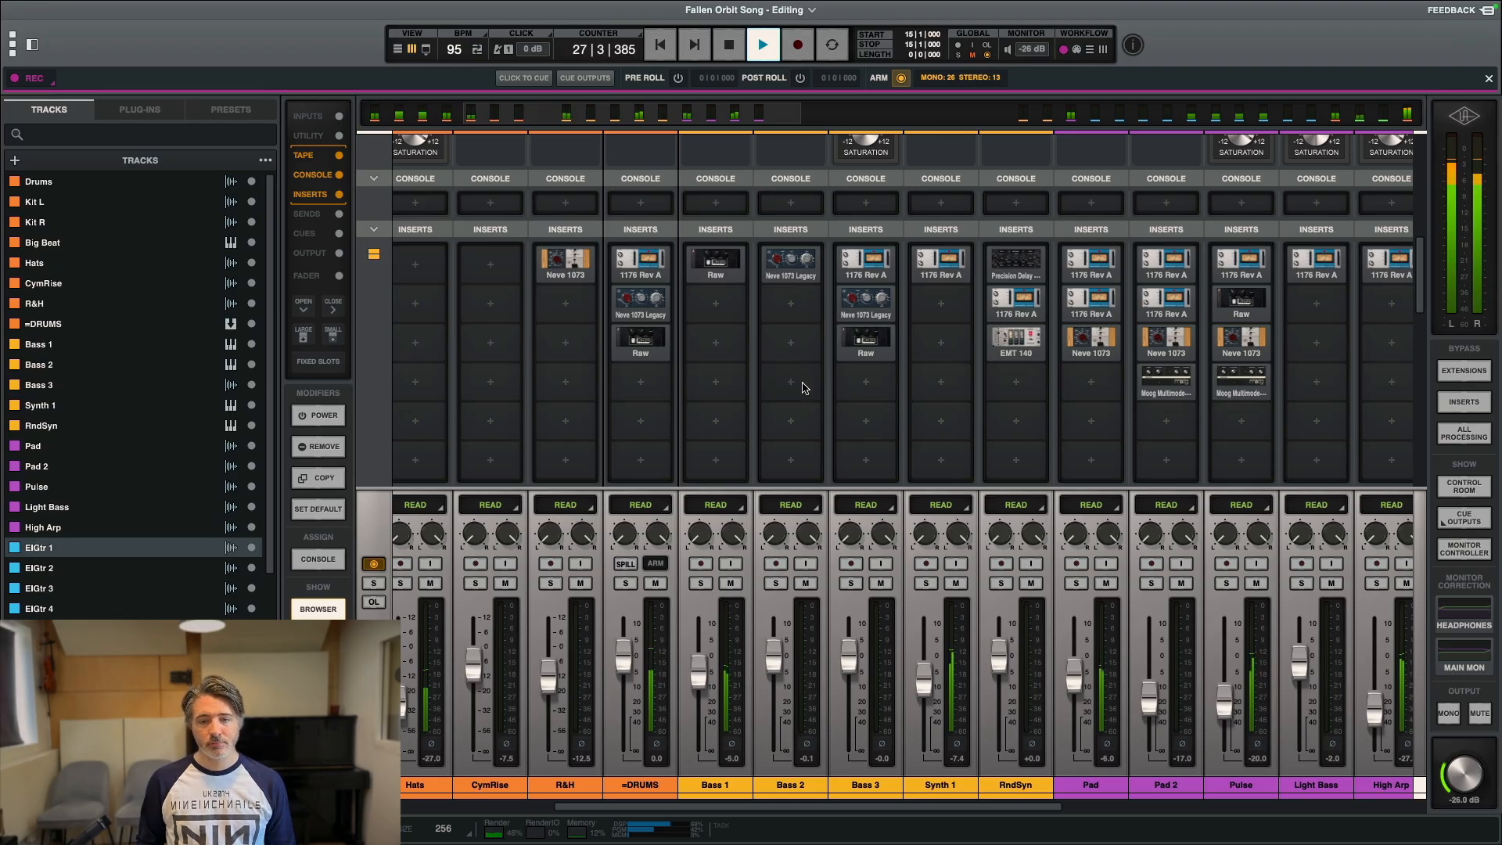
scroll(804, 387, "right", 1)
scroll(803, 388, "right", 1)
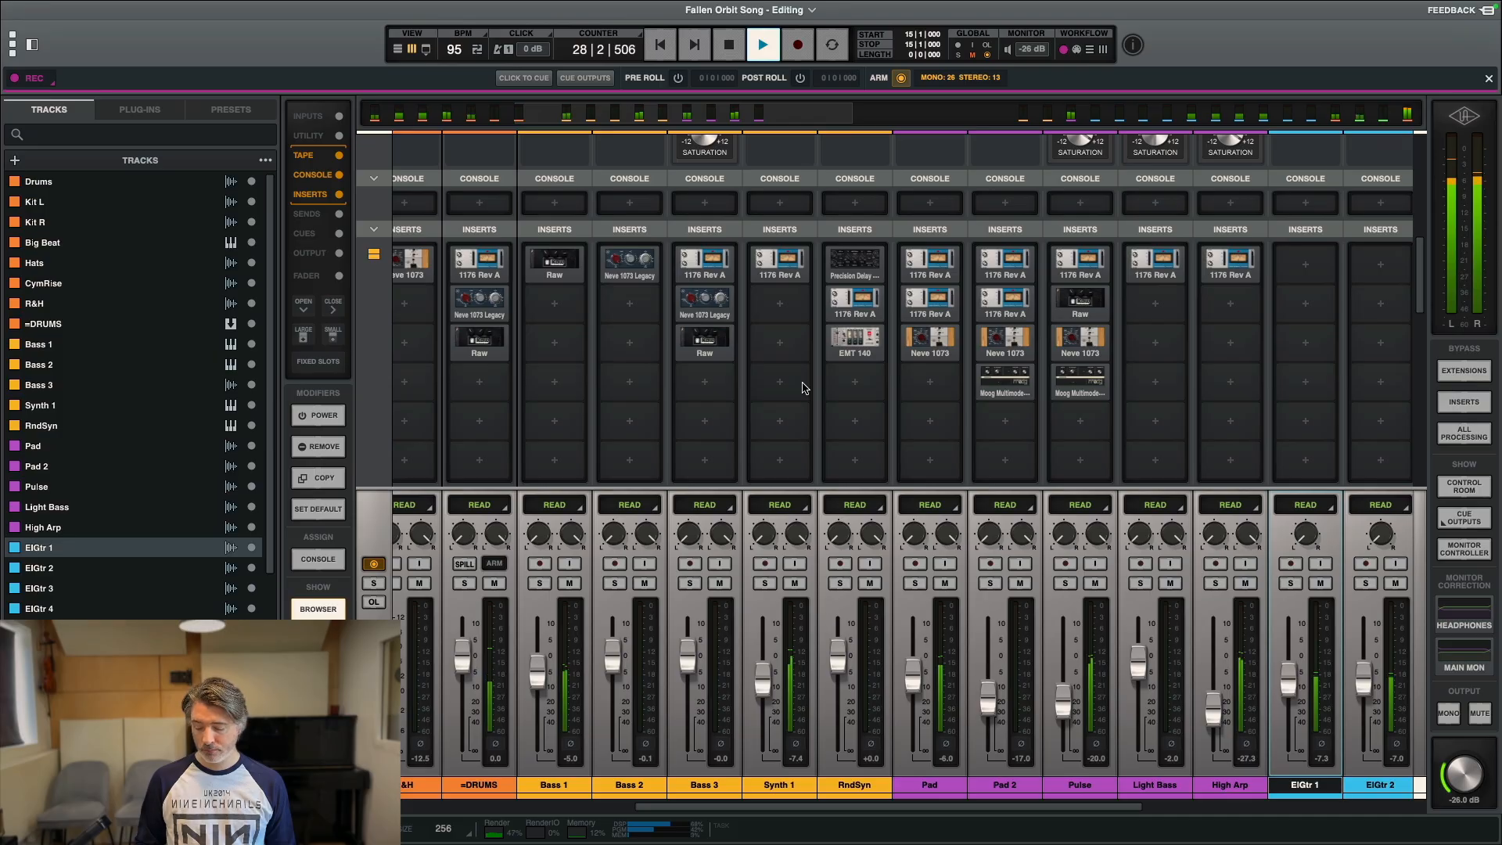
key("space")
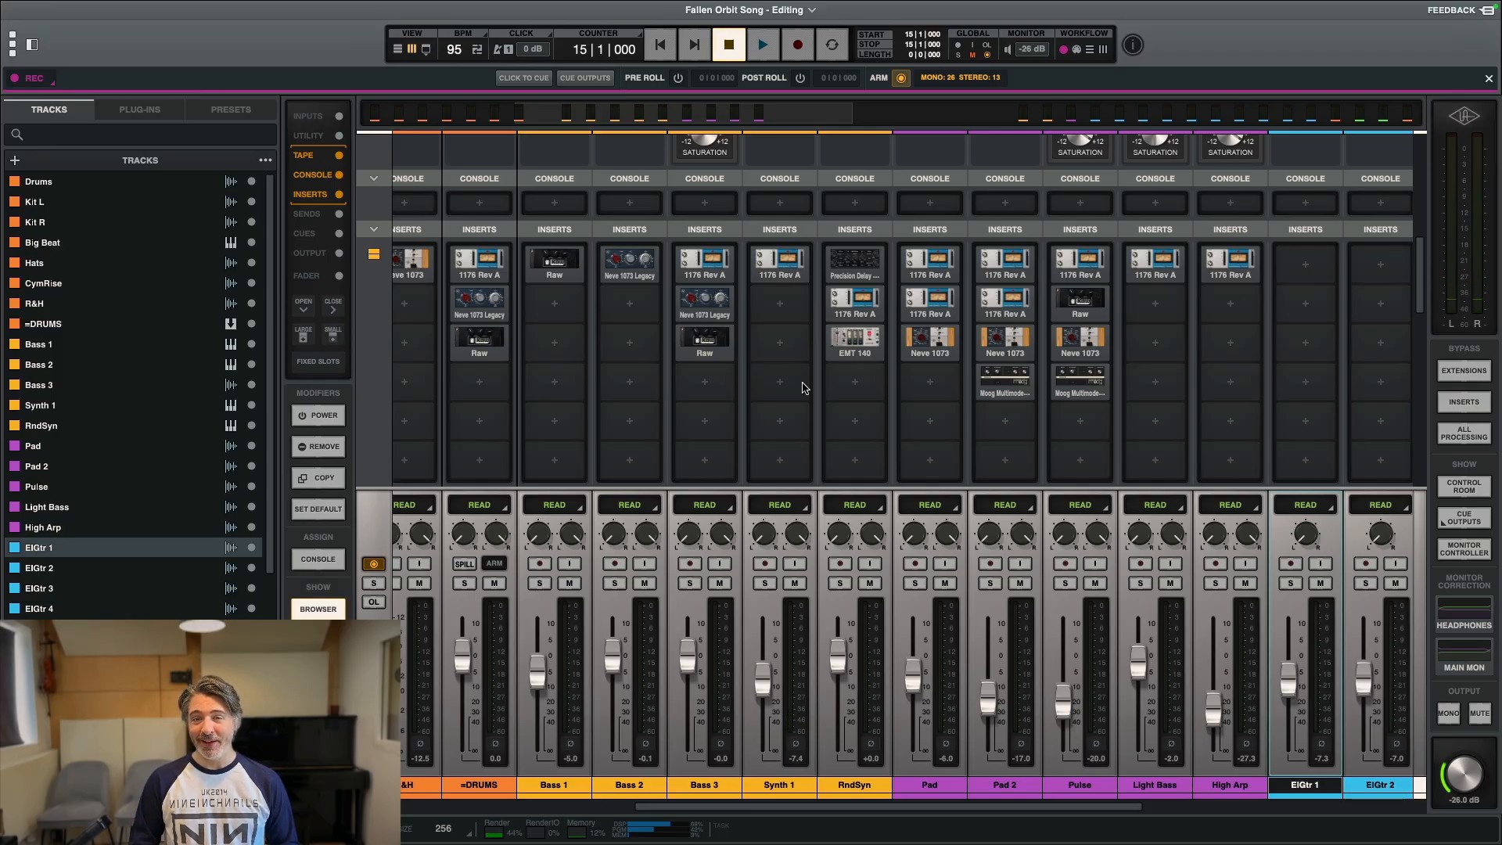
Step: Open the SSL Native Bus Compressor 2 on the MAIN channel's second insert and reposition its window over the mixer
scroll(804, 387, "right", 7)
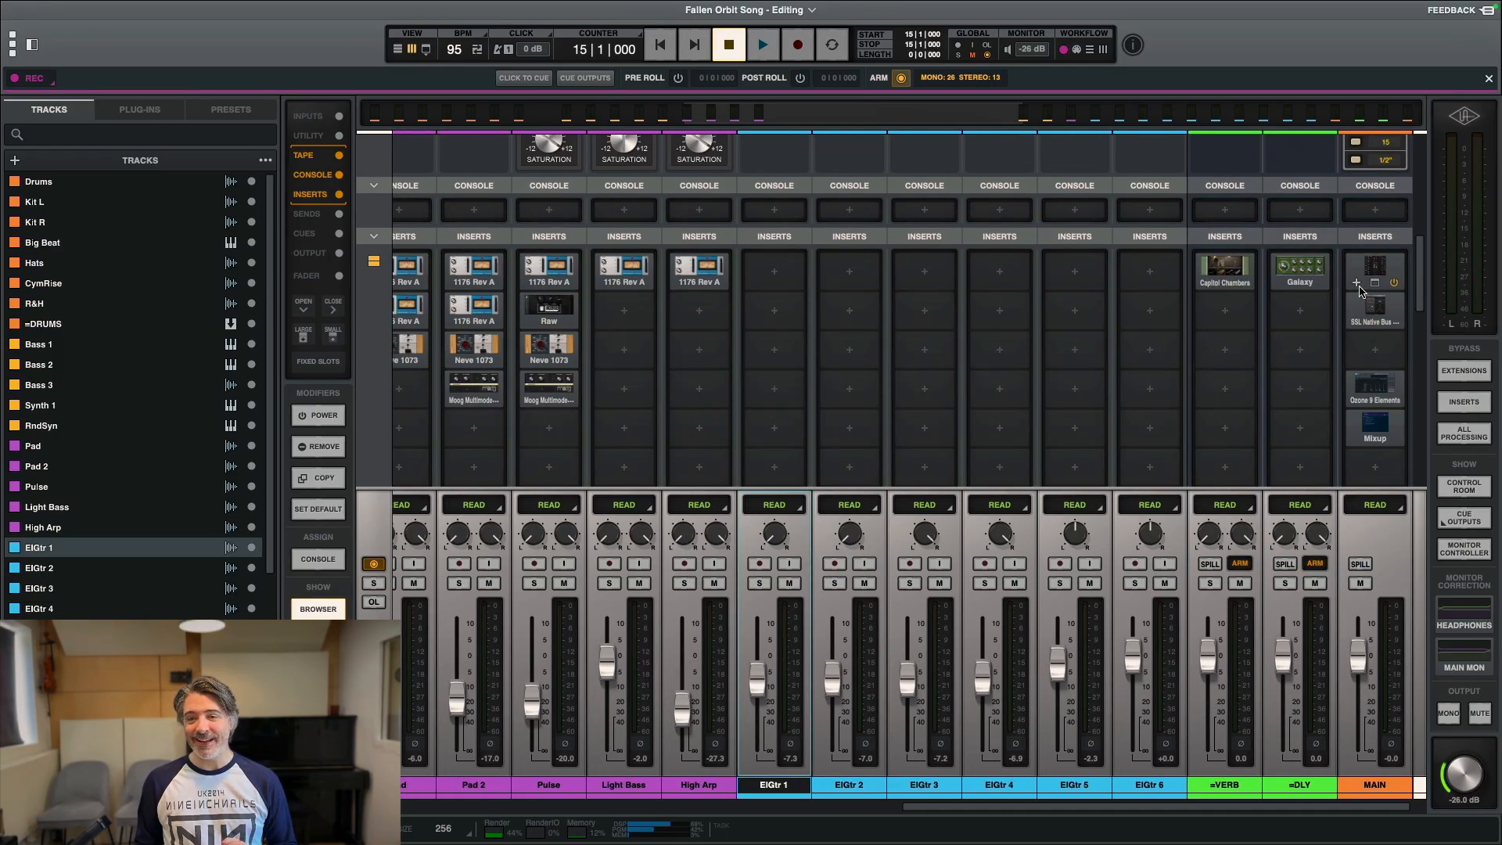
left_click(1378, 308)
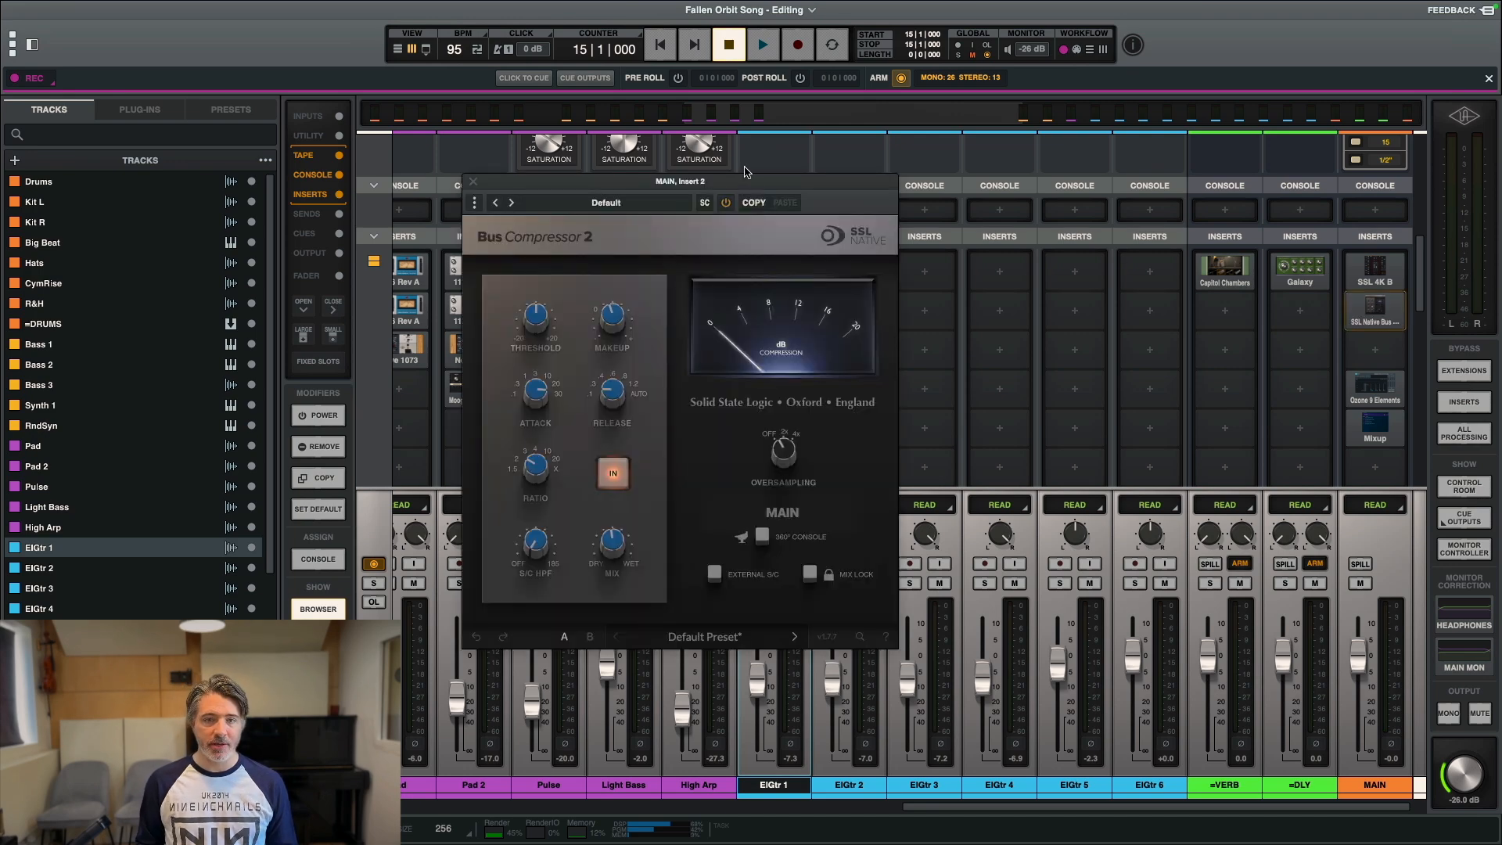
left_click_drag(746, 185, 958, 234)
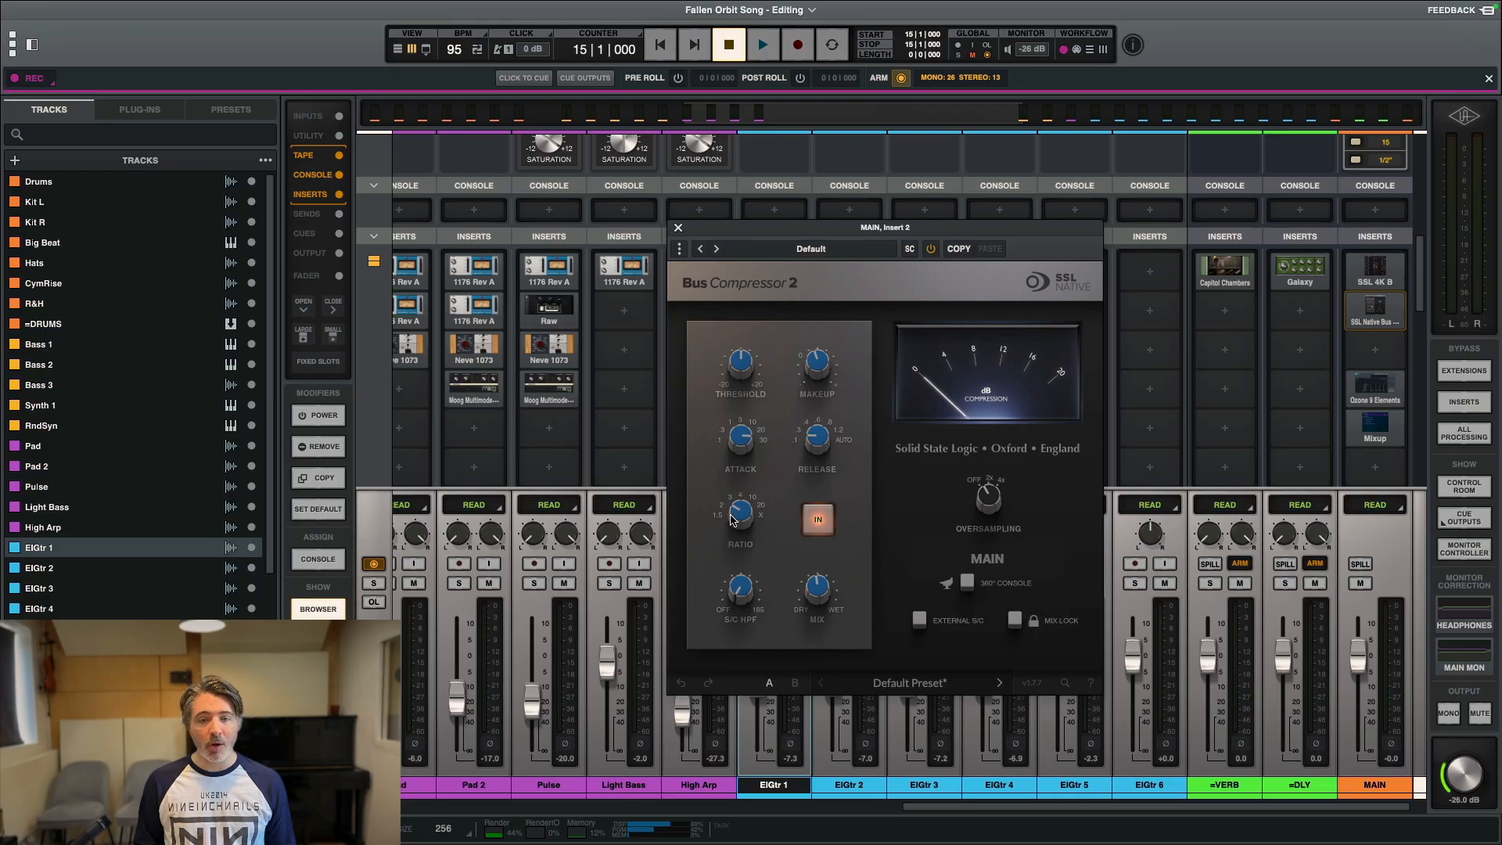
mouse_move(827, 606)
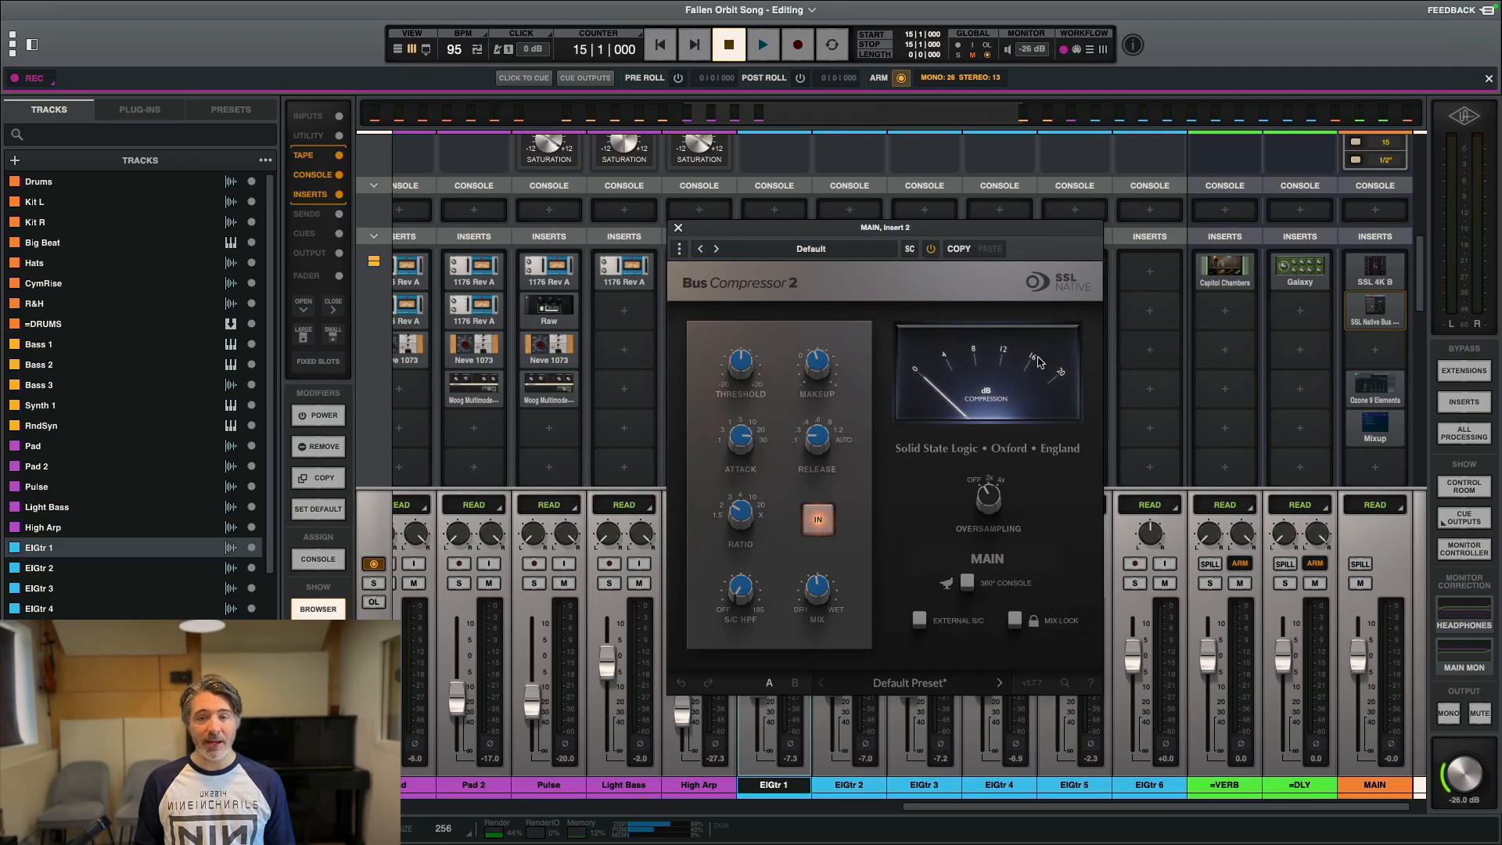
Step: Switch the Bus Compressor 2's IN control off and on several times with playback stopped, leaving it engaged
left_click(837, 519)
left_click(836, 520)
left_click(837, 519)
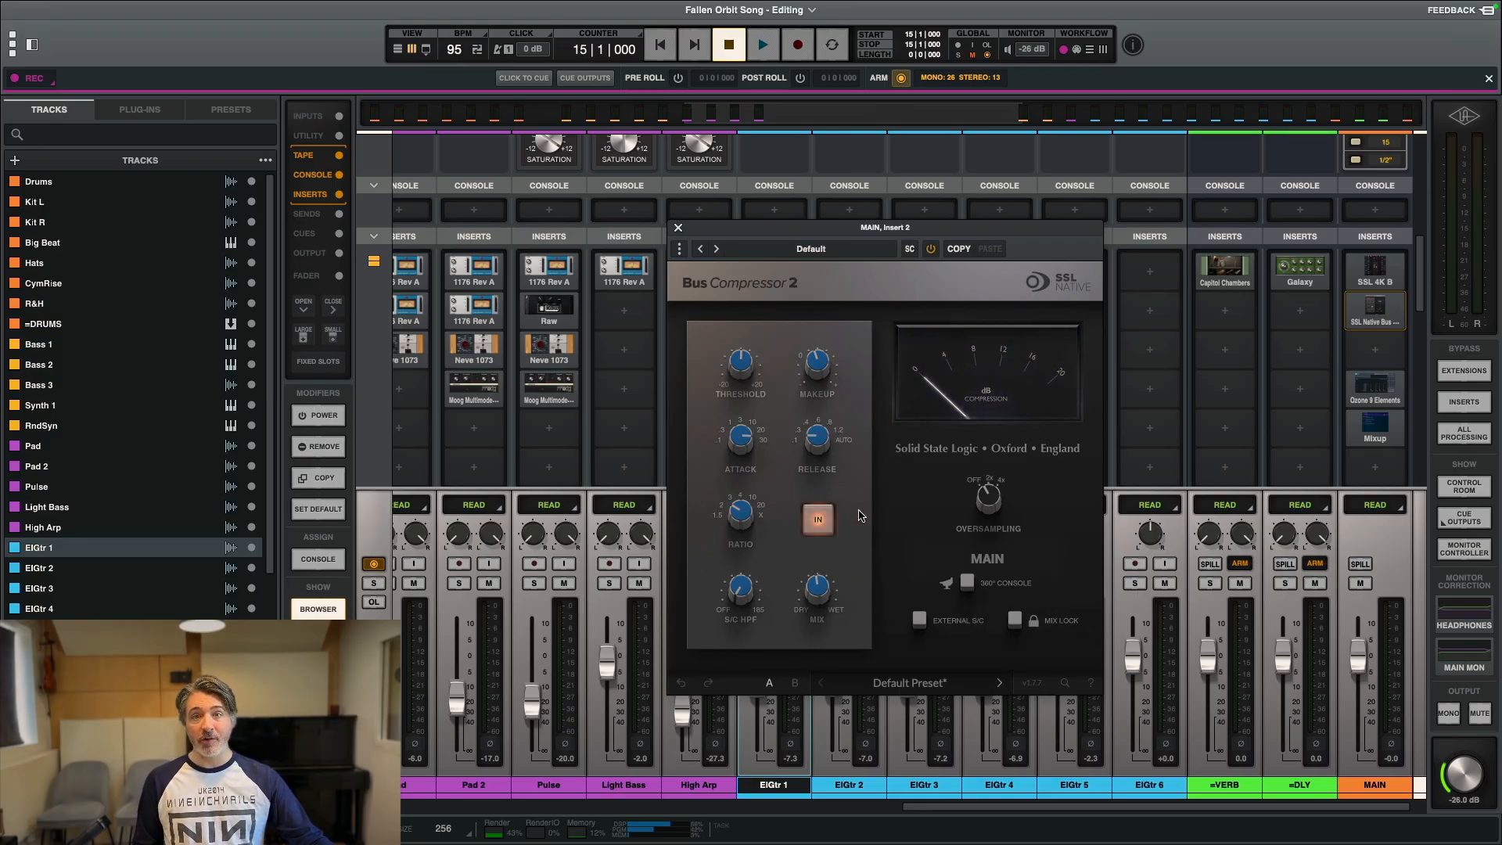
left_click(837, 519)
left_click(836, 518)
left_click(836, 519)
left_click(836, 518)
left_click(835, 518)
left_click(835, 518)
left_click(842, 518)
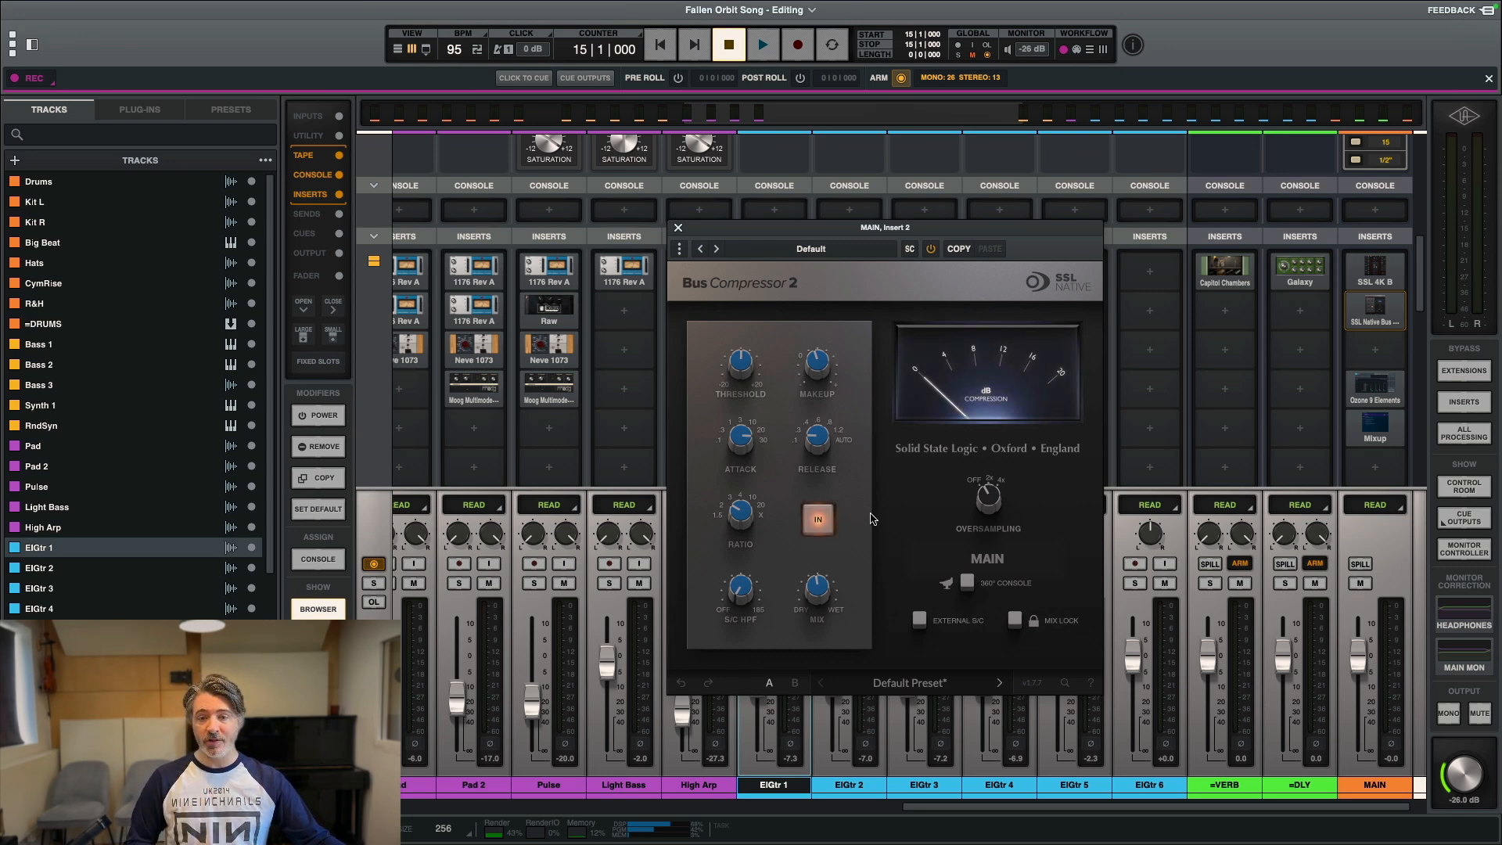
Step: Replay the mix from Verse 2 while bypassing and re-engaging the Bus Compressor 2 to compare, and close the plug-in window
key("space")
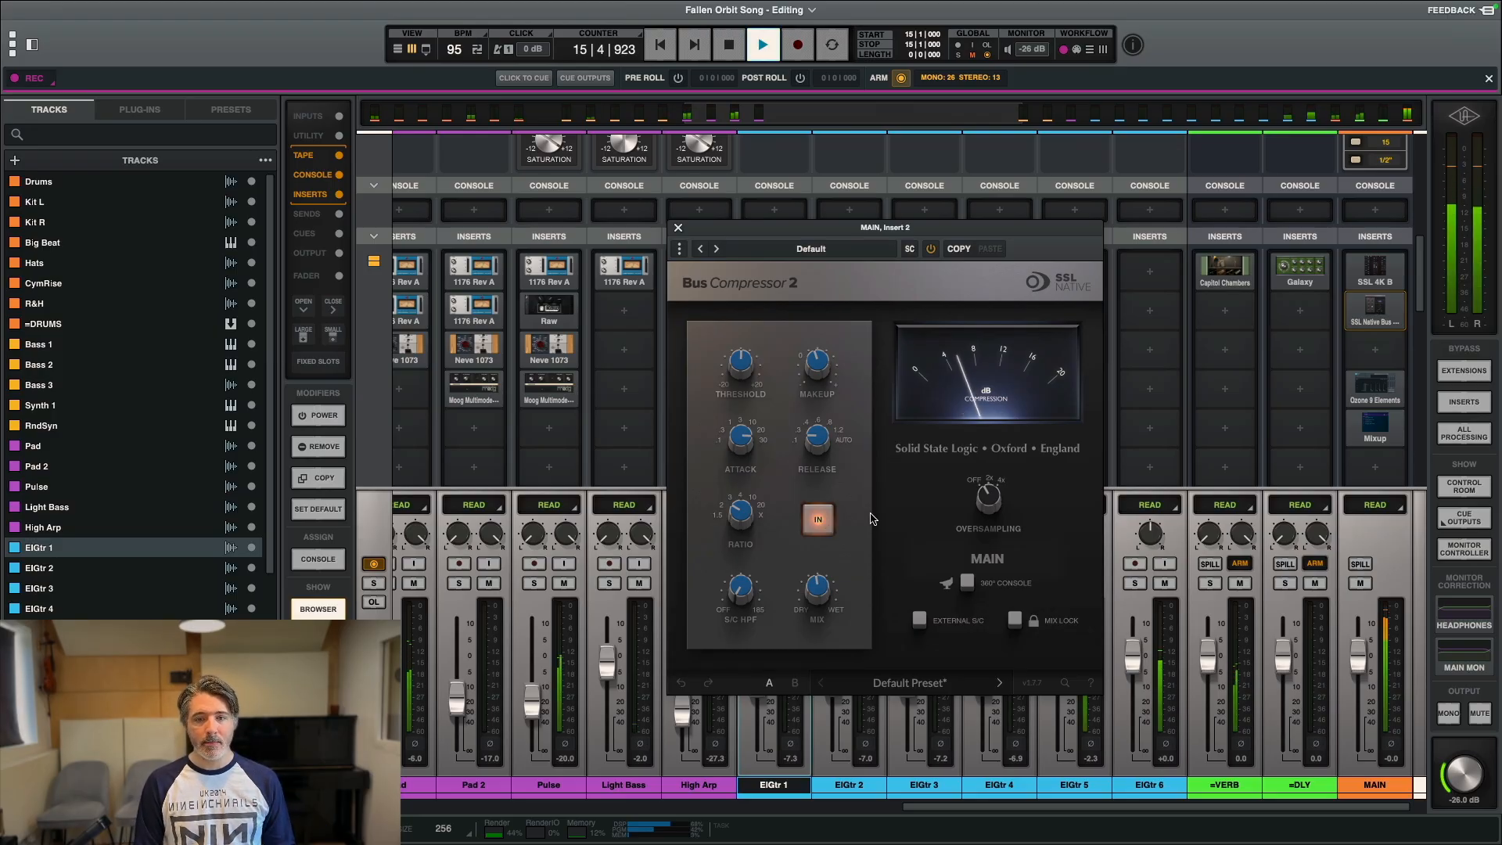
key("super+equal")
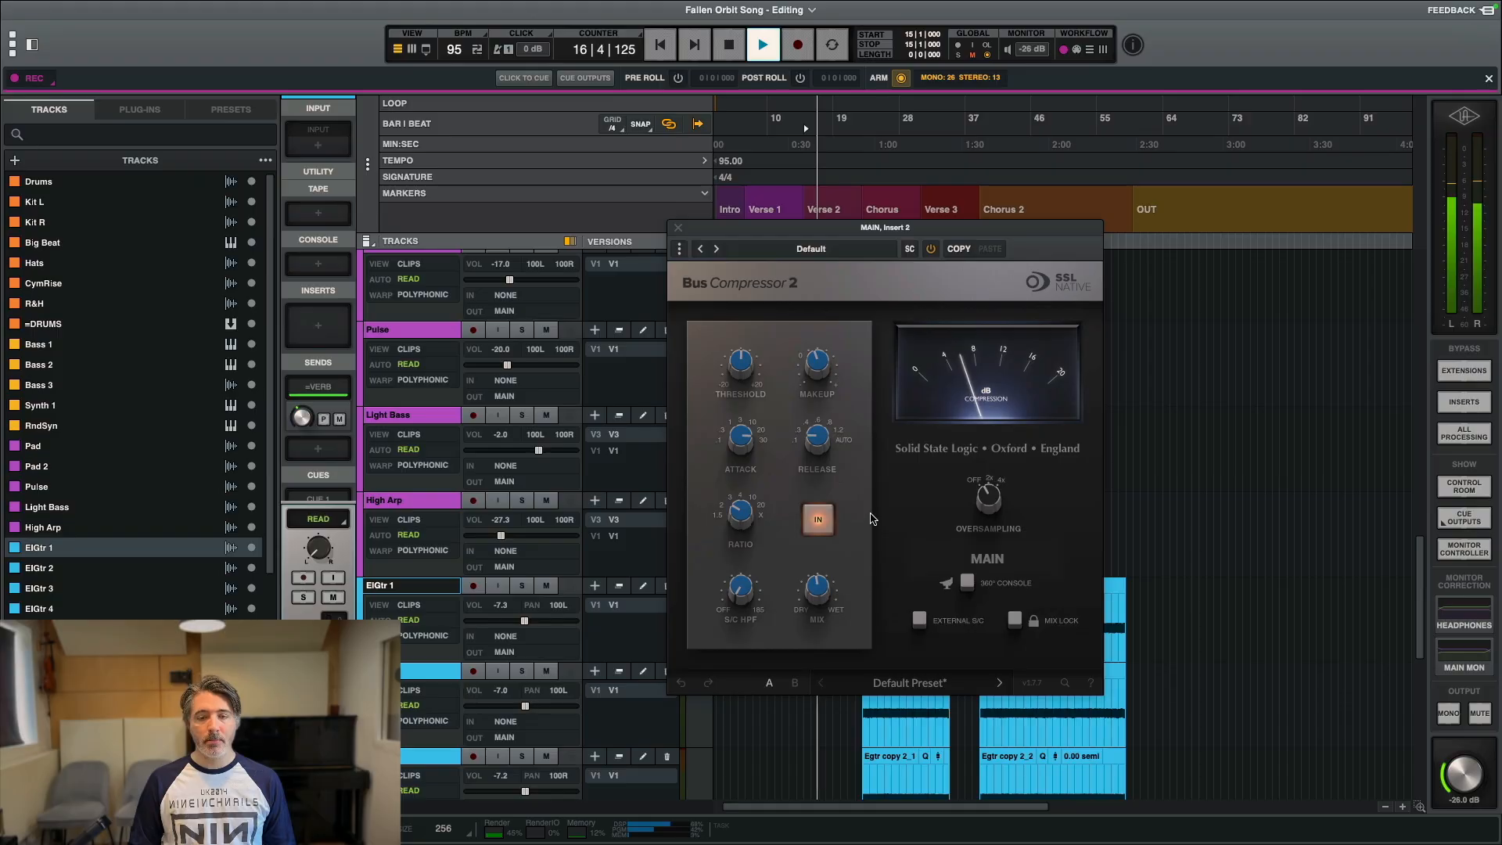
key("super+equal")
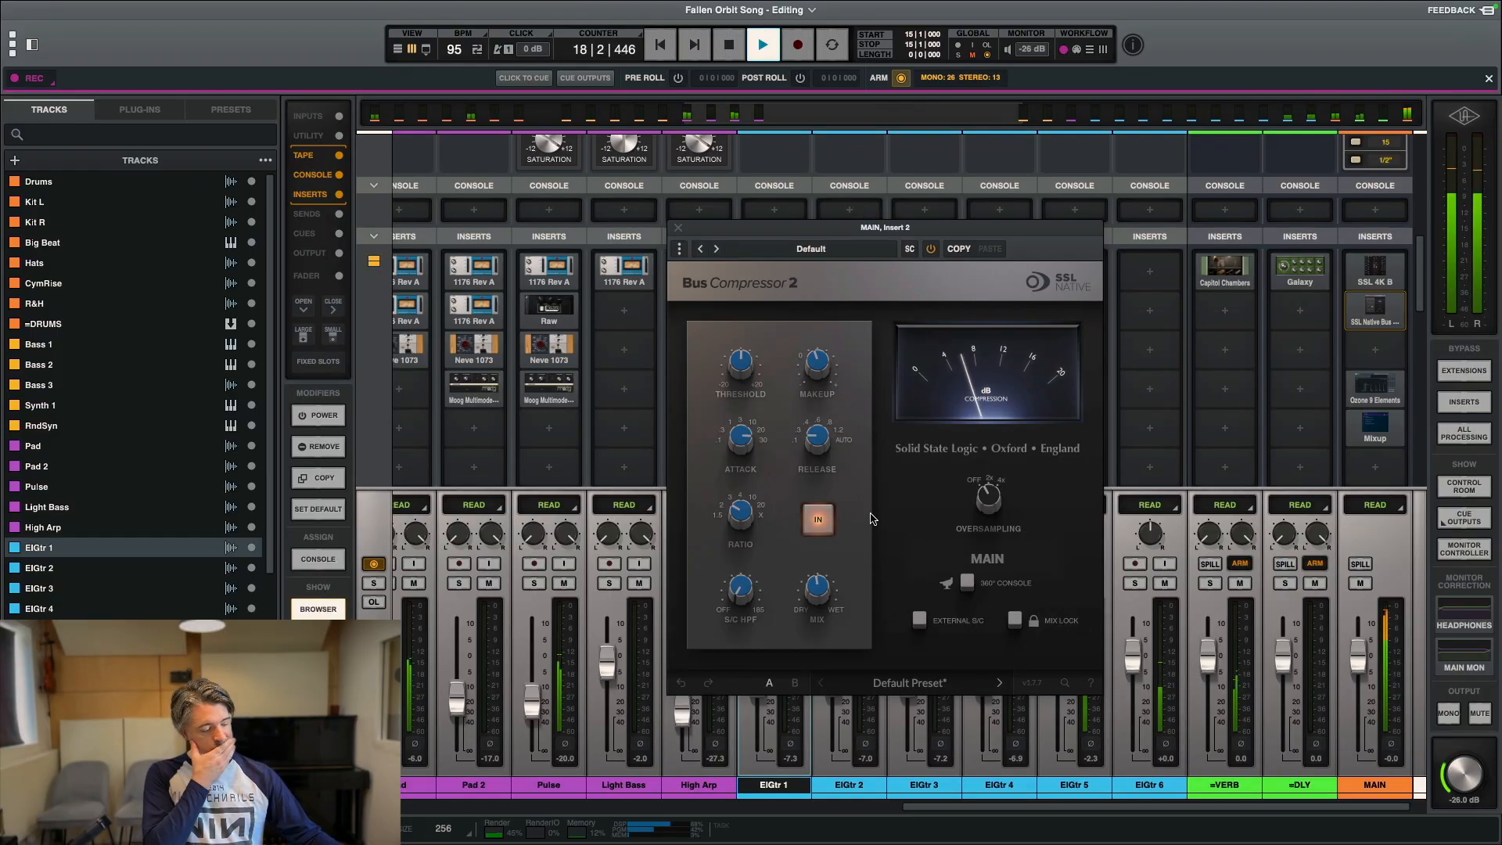
key("super+z")
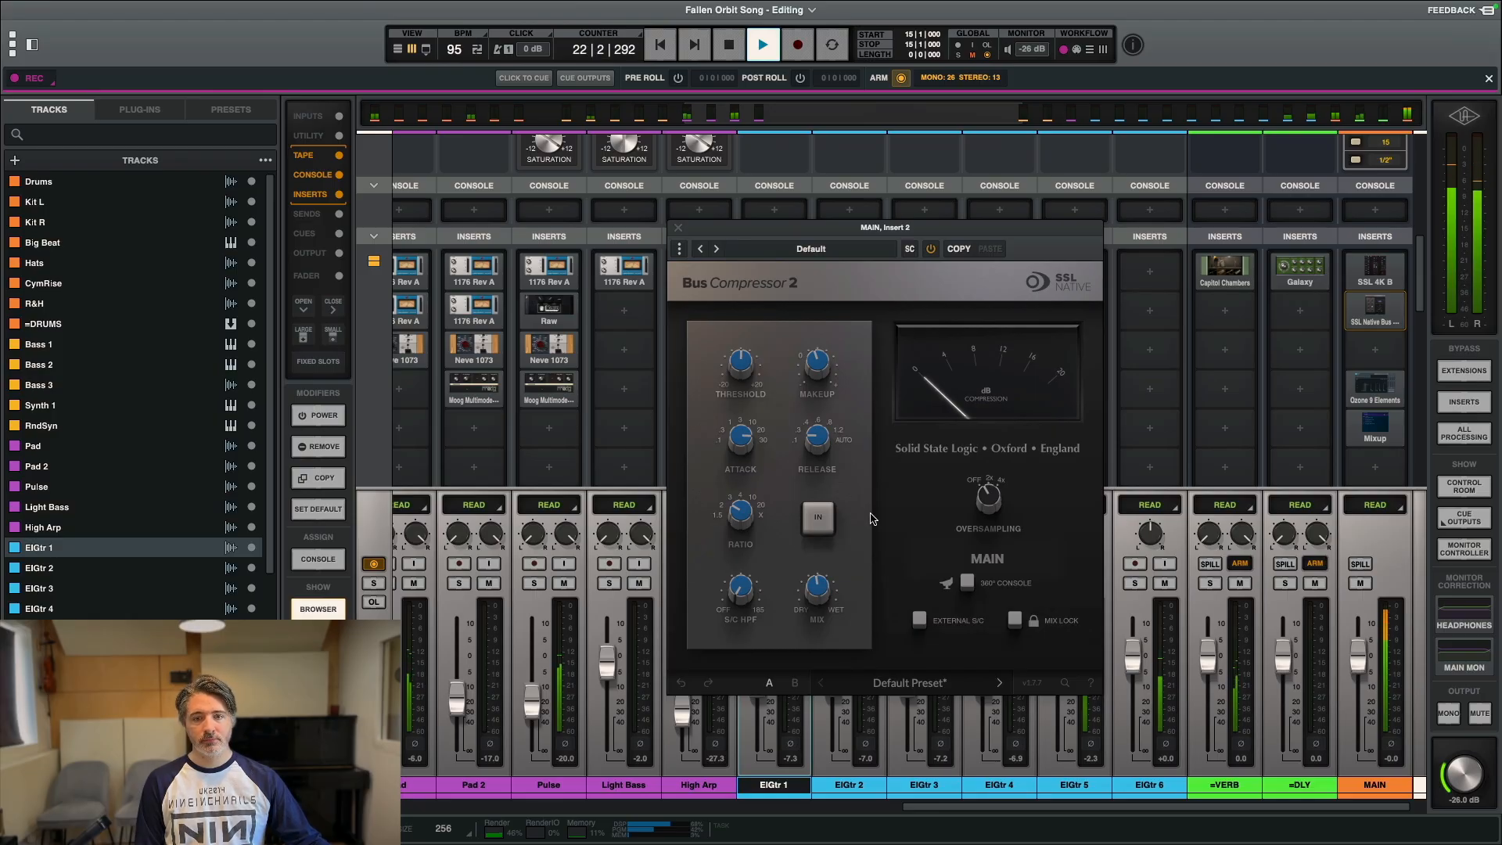
key("super+shift+z")
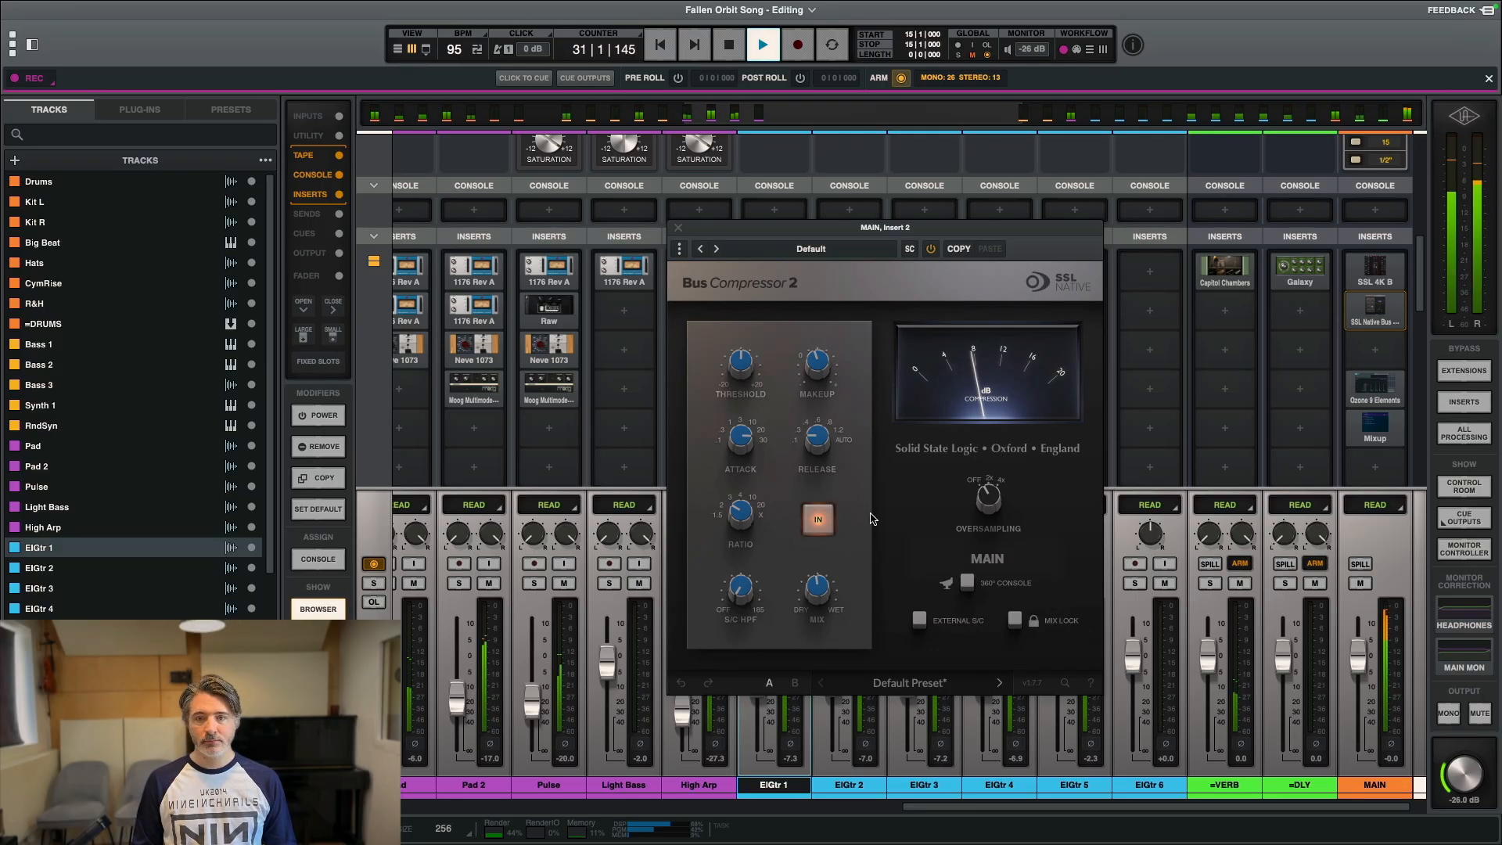
key("space")
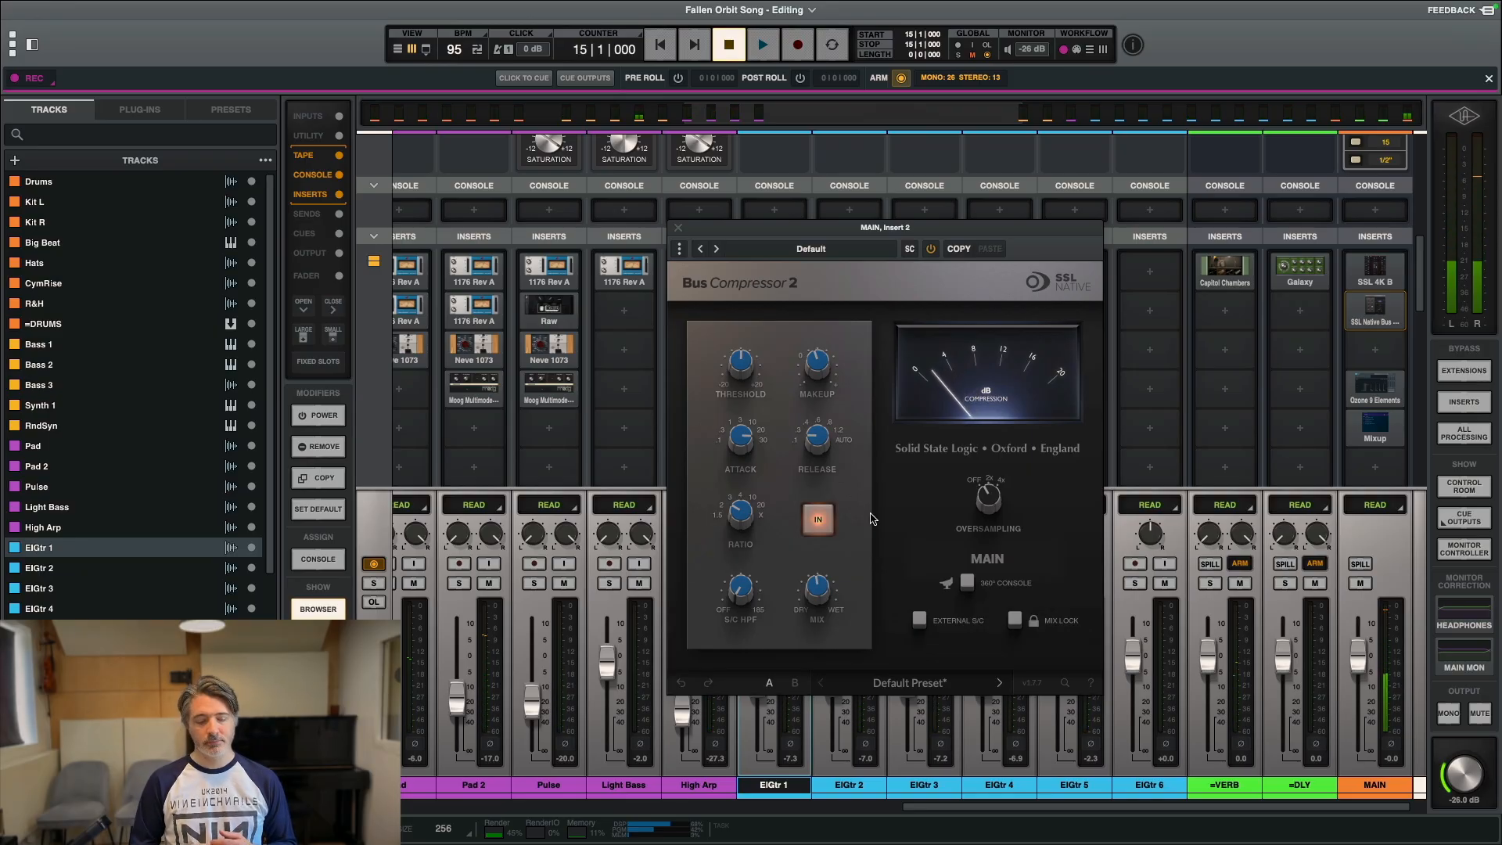
key("Escape")
Step: Show the whole song arrangement in the timeline and return to the mixer
key("super+equal")
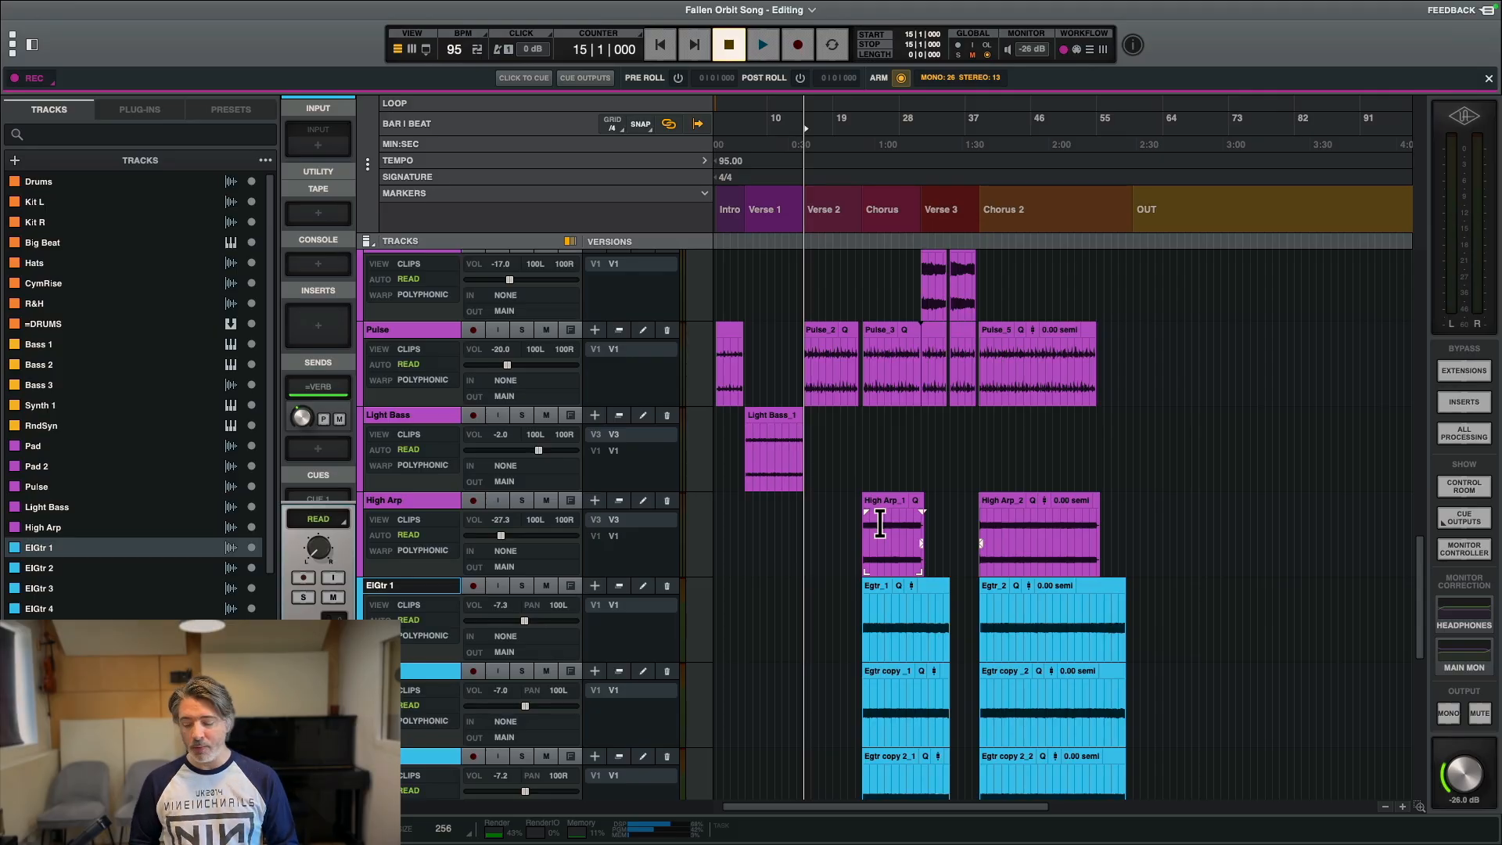
key("r")
key("r")
key("r")
key("t")
key("t")
key("t")
key("t")
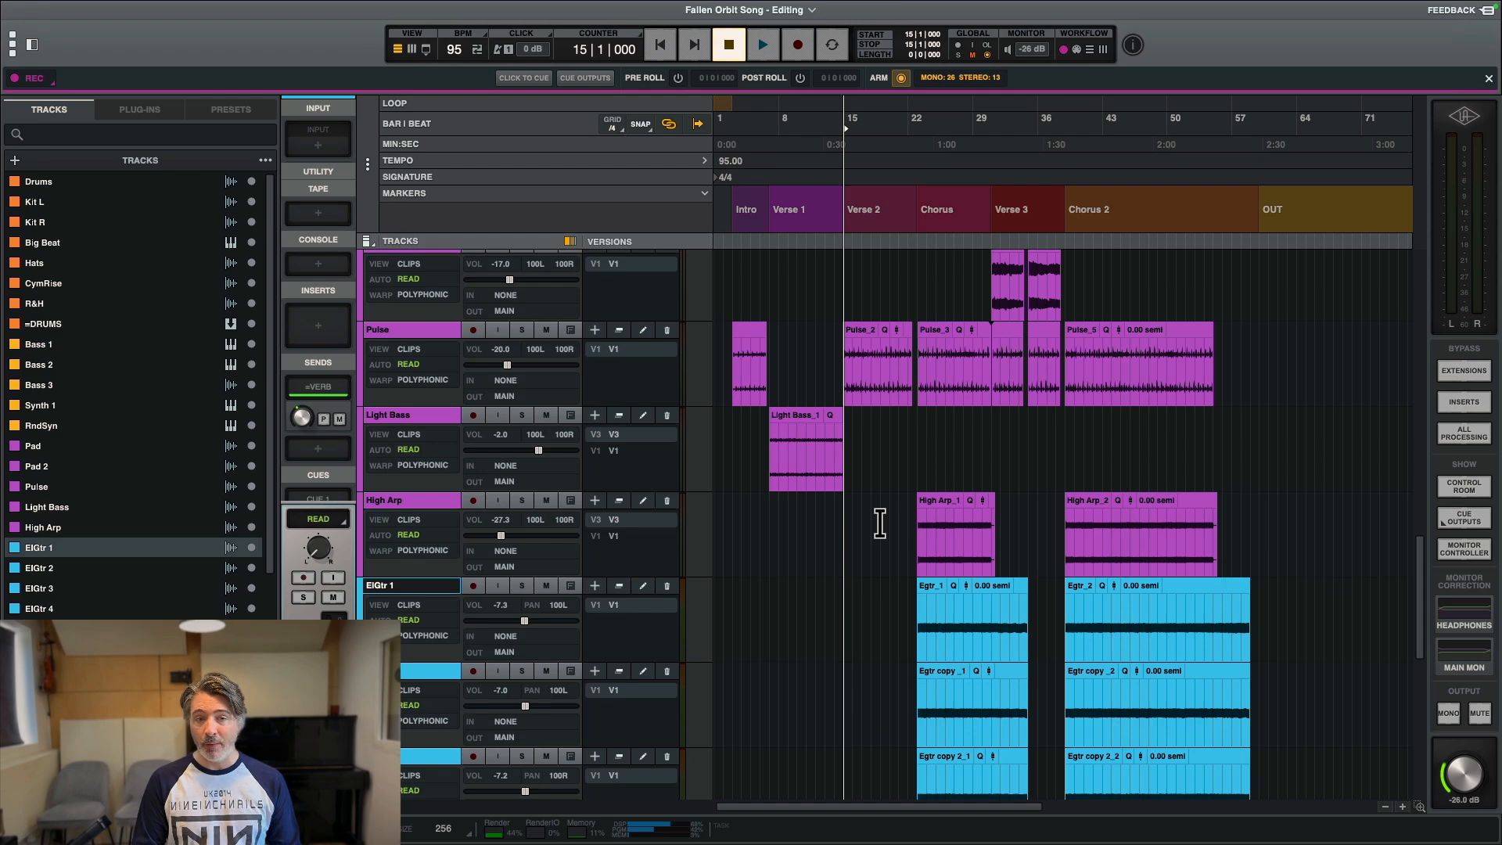
key("alt+equal")
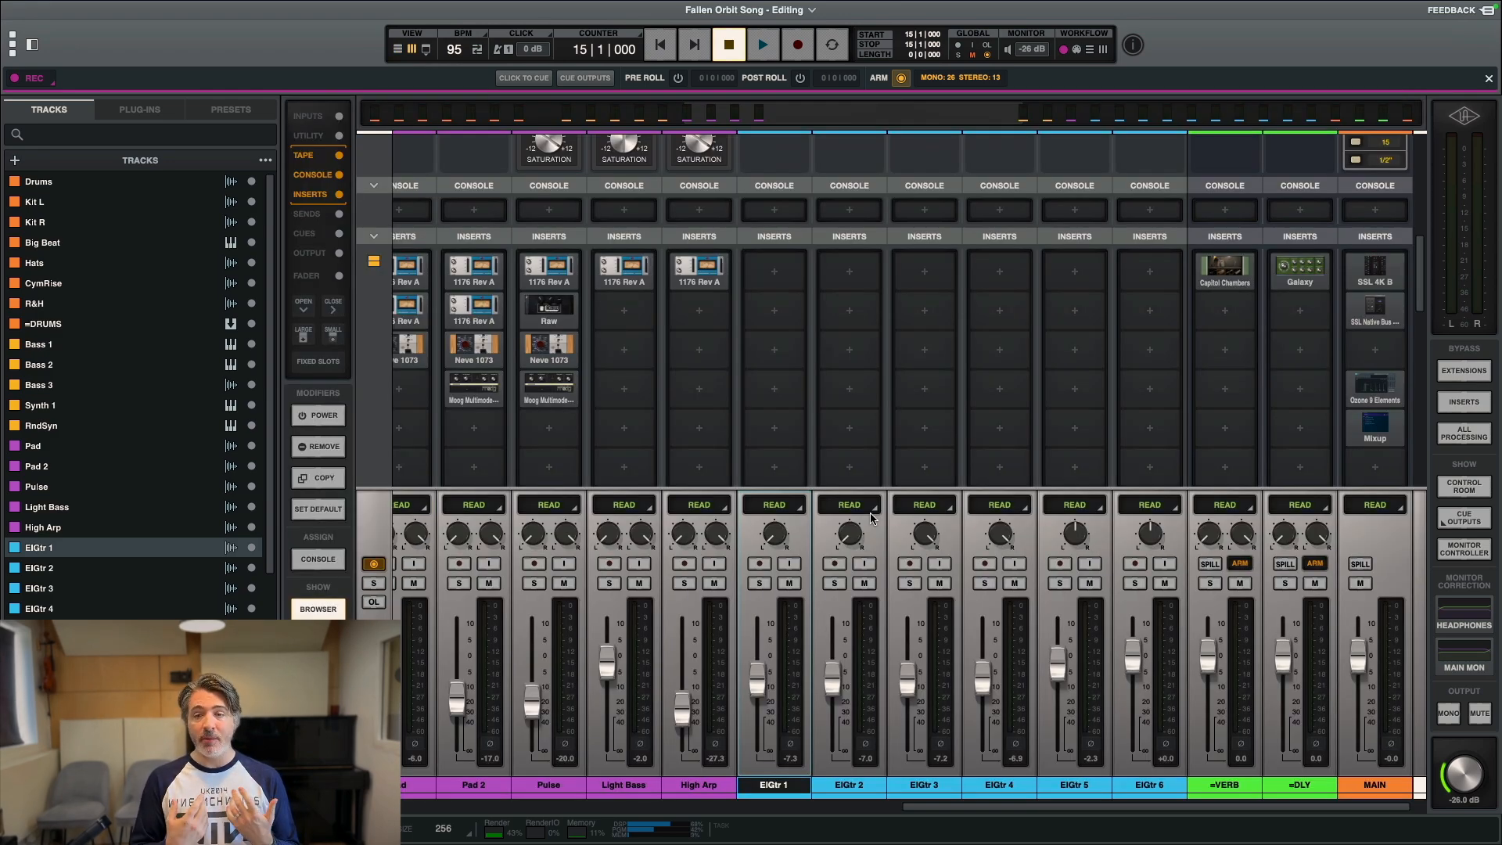